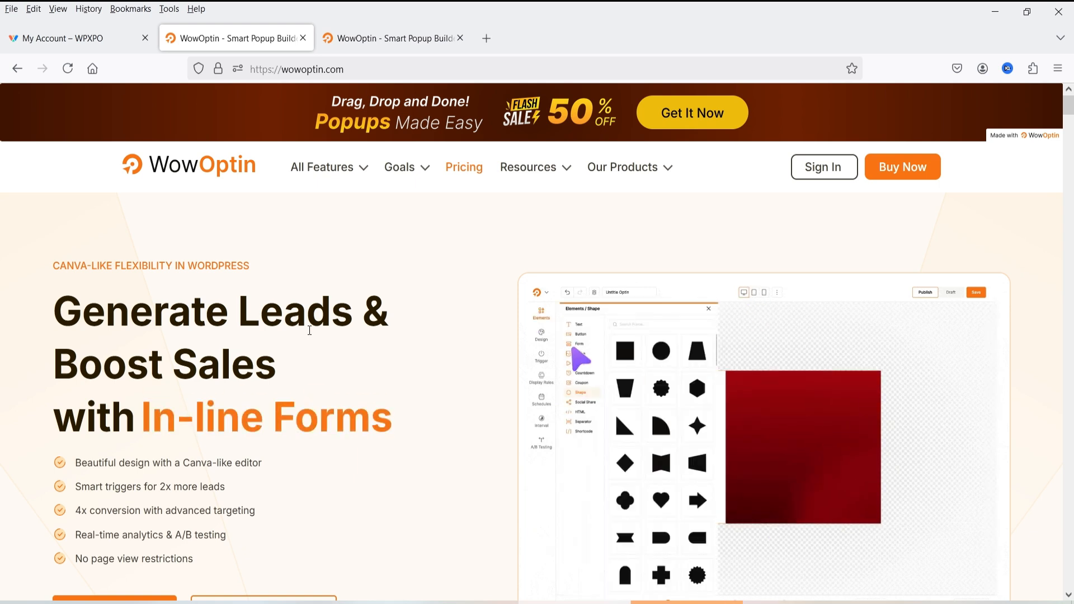
- Review the WowOptin pricing page, covering the Individual and Agency lifetime plans and the money-back guarantee
key(ctrl+Tab)
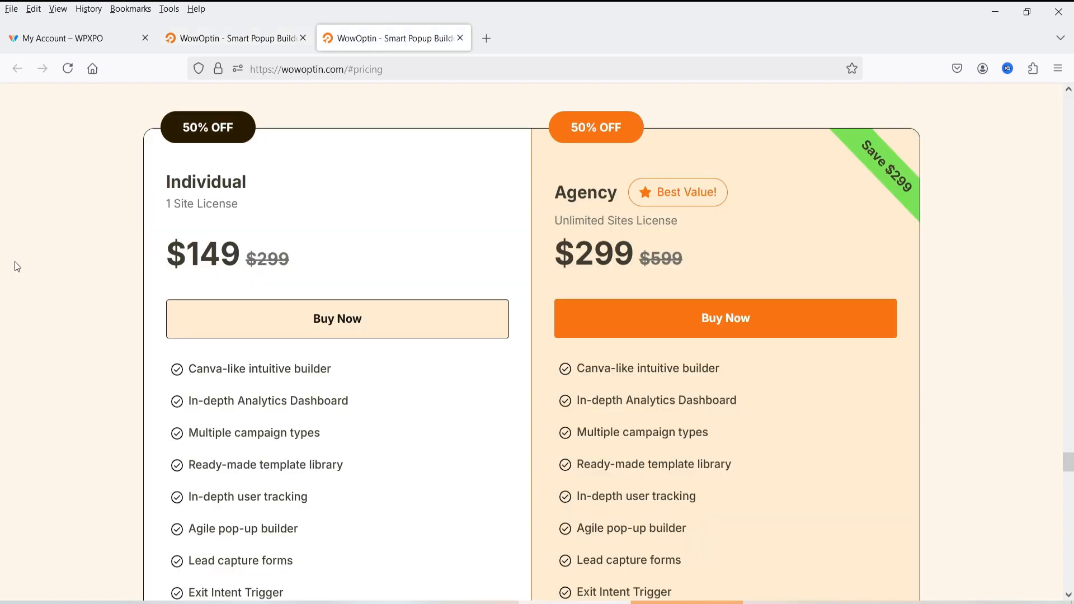
scroll(17, 267, up, 3)
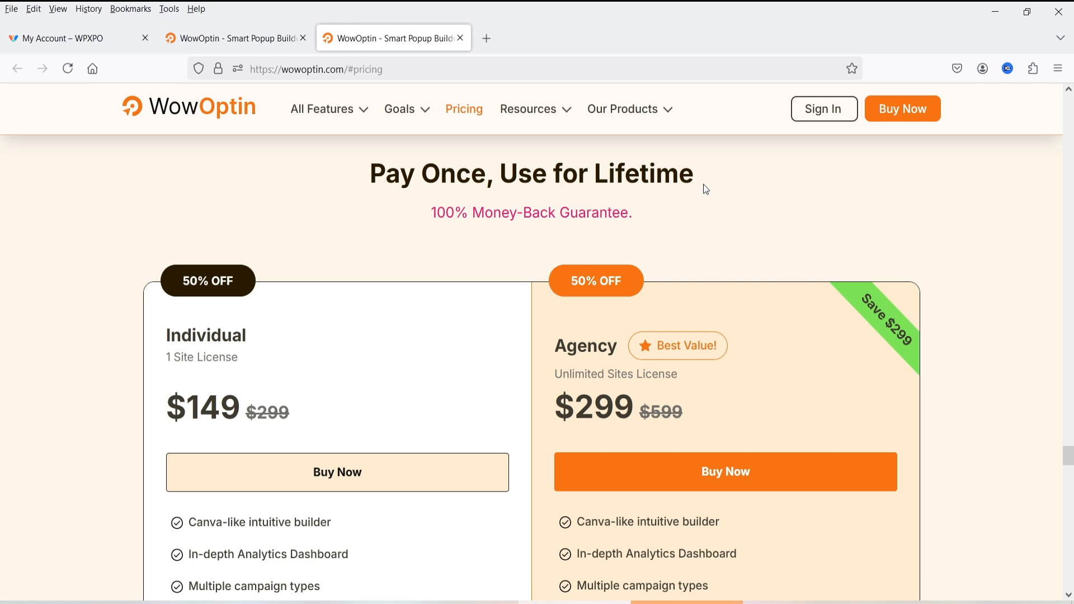
scroll(667, 218, down, 12)
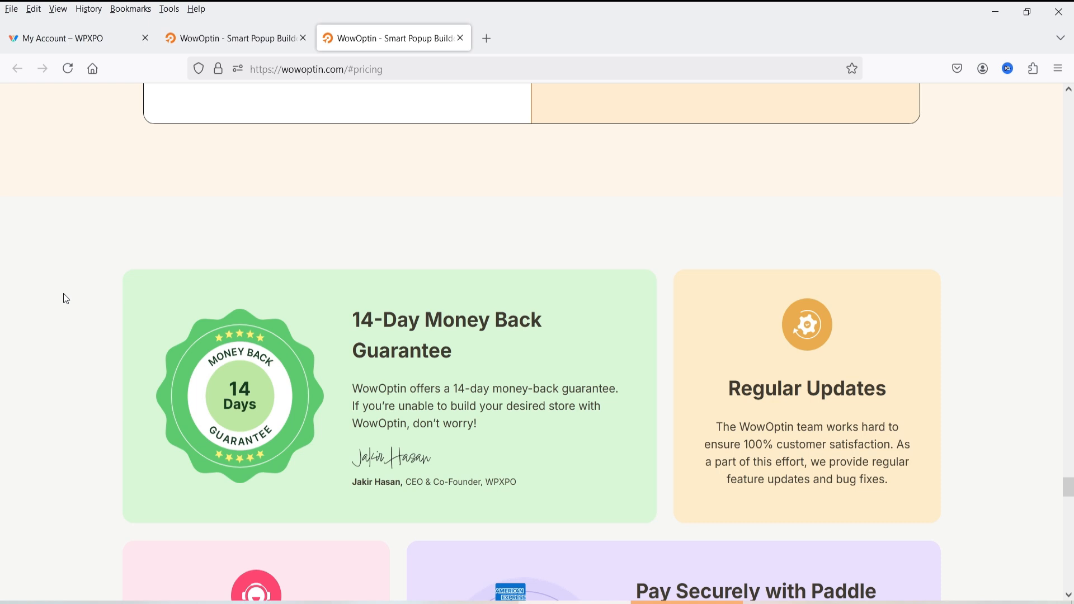
scroll(45, 324, up, 10)
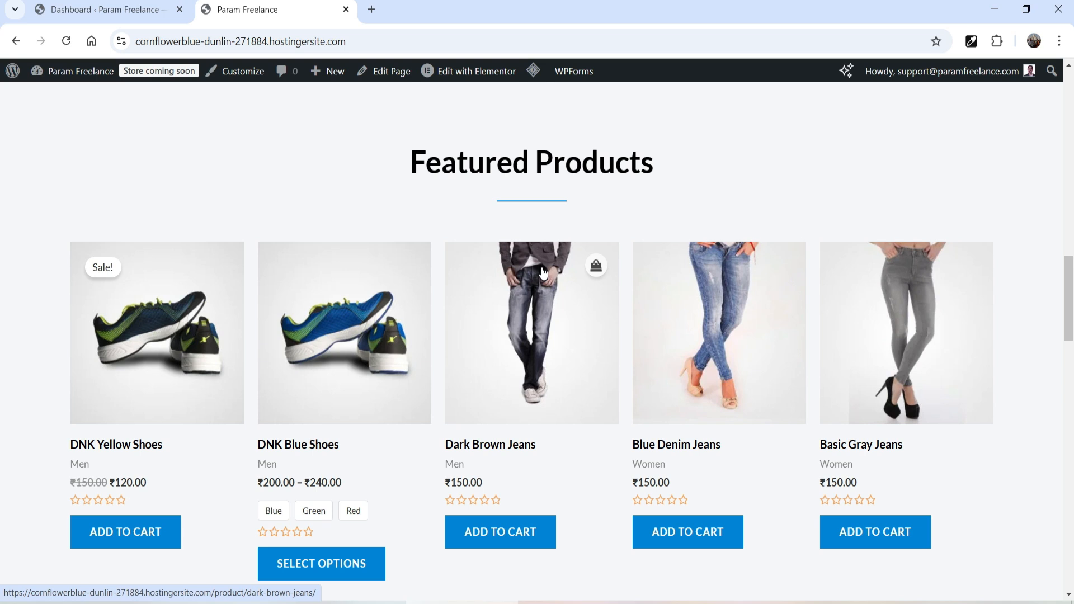
- Search for the plugin "wow optin" among the new plugins available in the site's WordPress dashboard
click(90, 10)
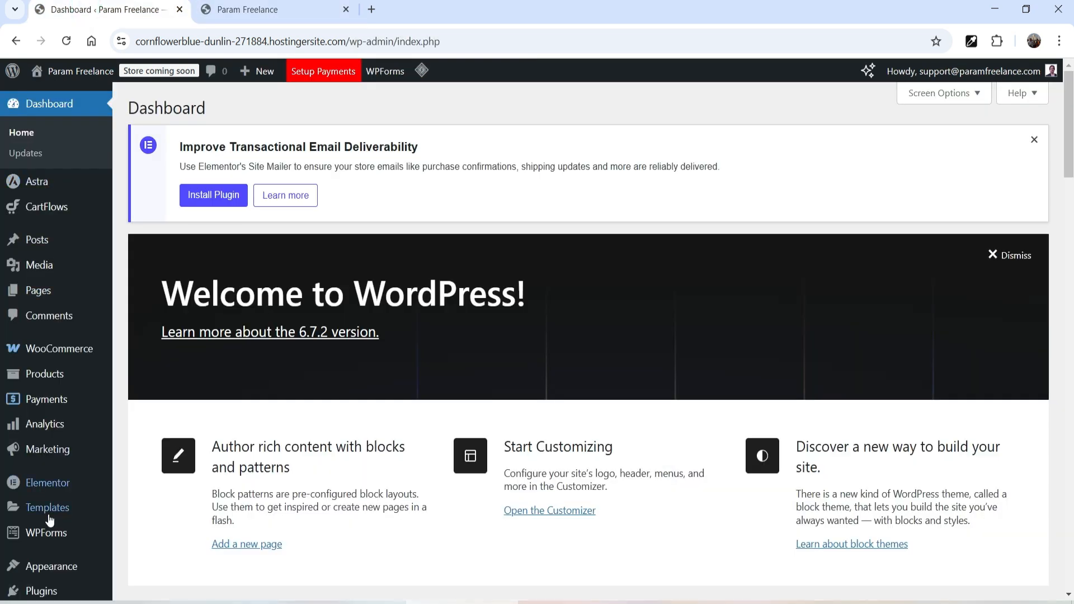
scroll(50, 520, down, 3)
mouse_move(62, 454)
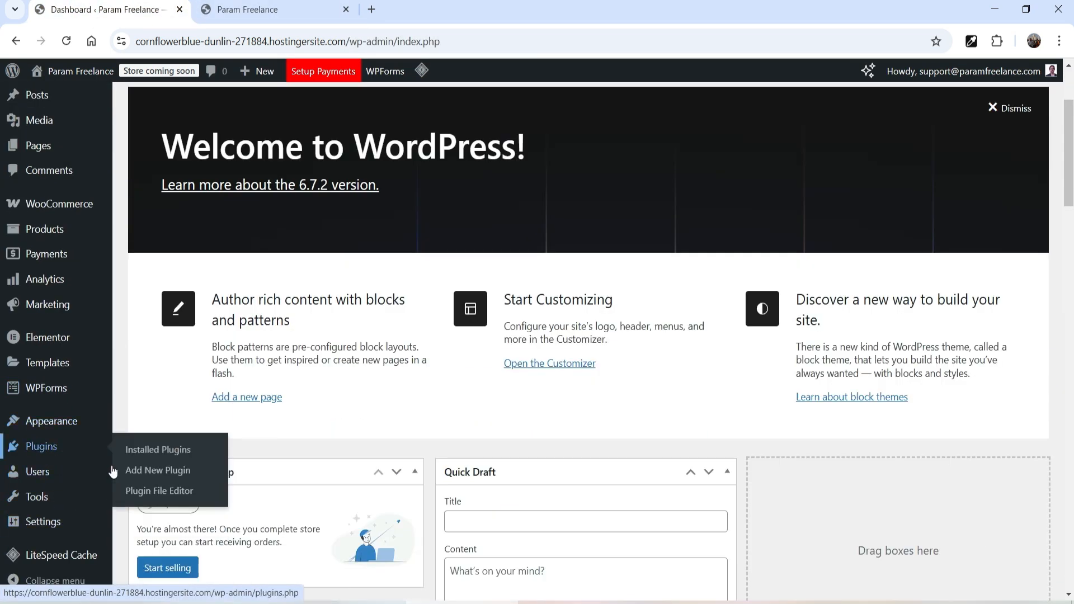
click(152, 471)
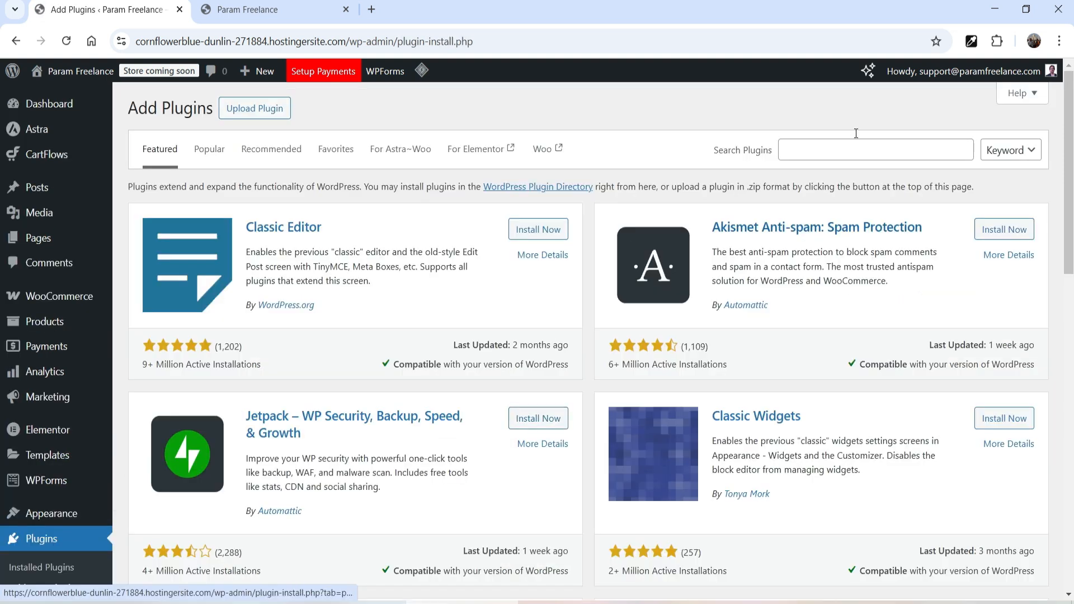
click(829, 150)
text(wow opti)
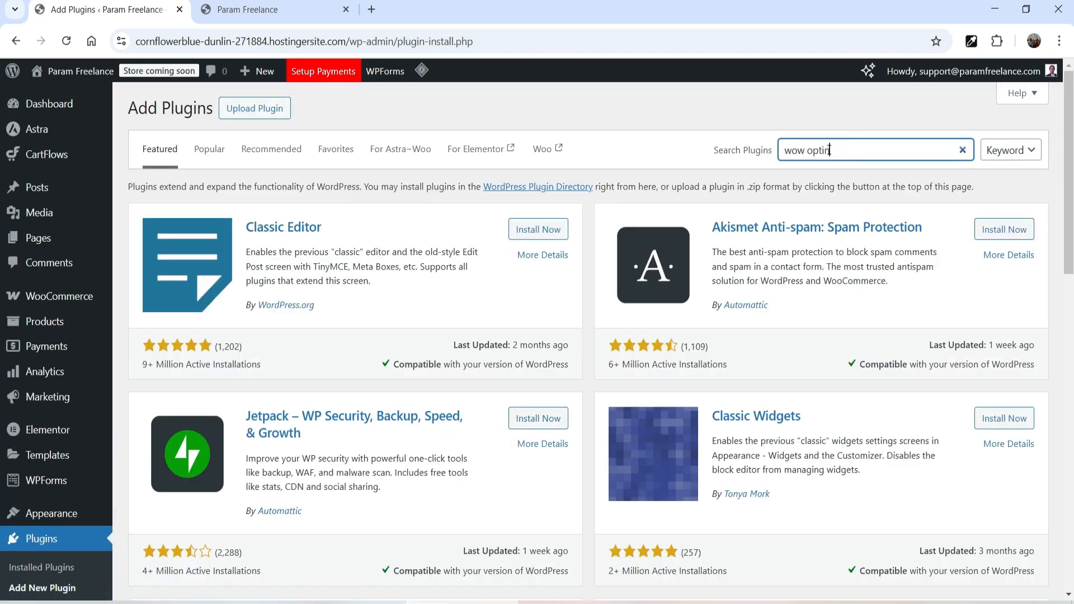
text(n)
- Install and activate the plugin "WowOptin: Next-Gen Popup Maker" by WPXPO
scroll(404, 238, down, 3)
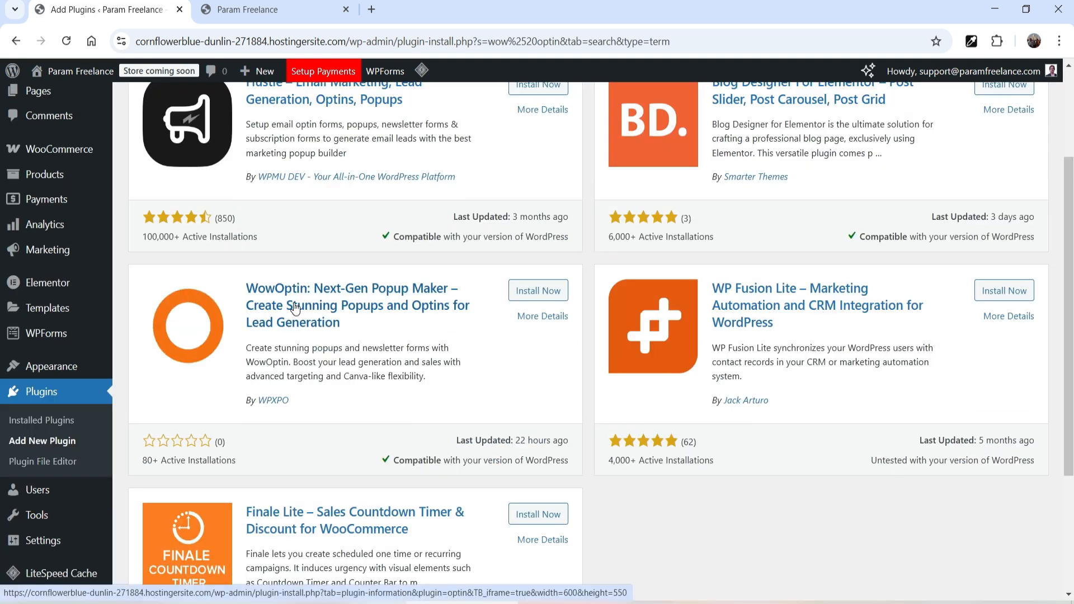
click(527, 292)
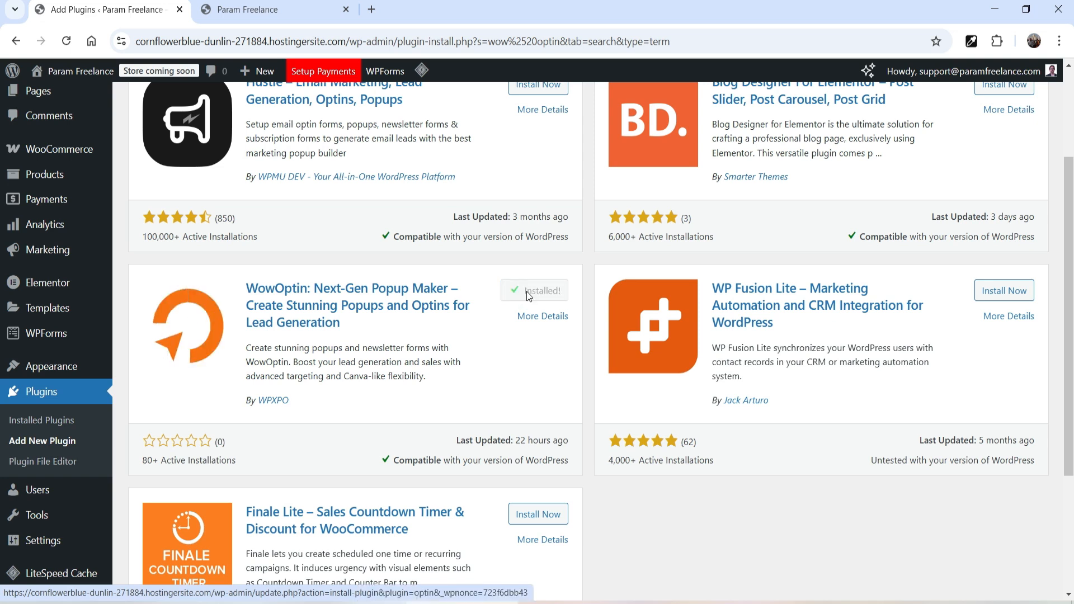
click(529, 291)
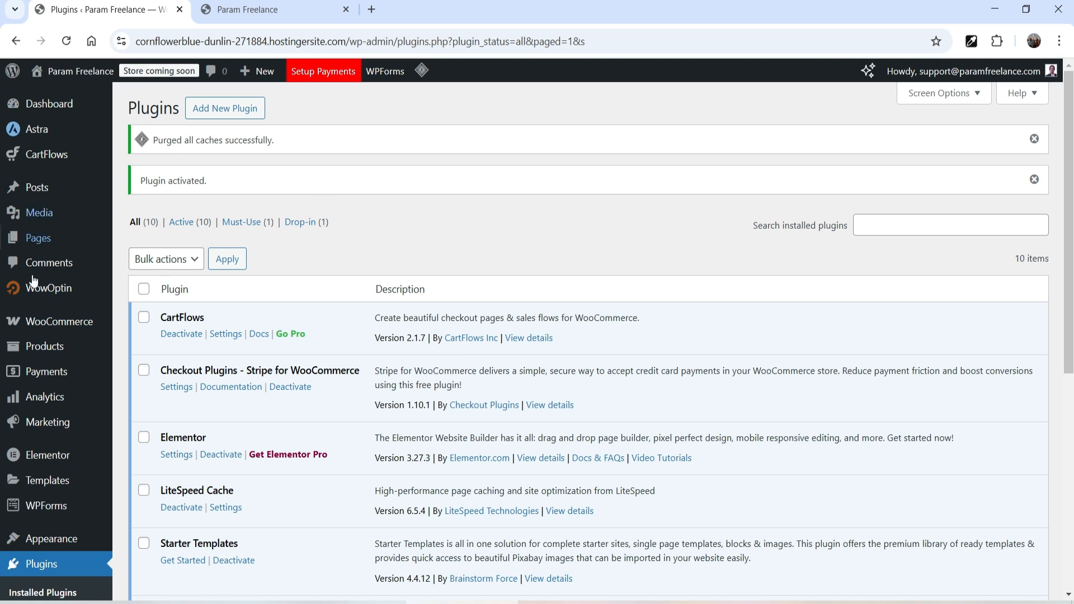
- Look through the WowOptin plugin's Dashboard, Settings and Optins pages
mouse_move(36, 289)
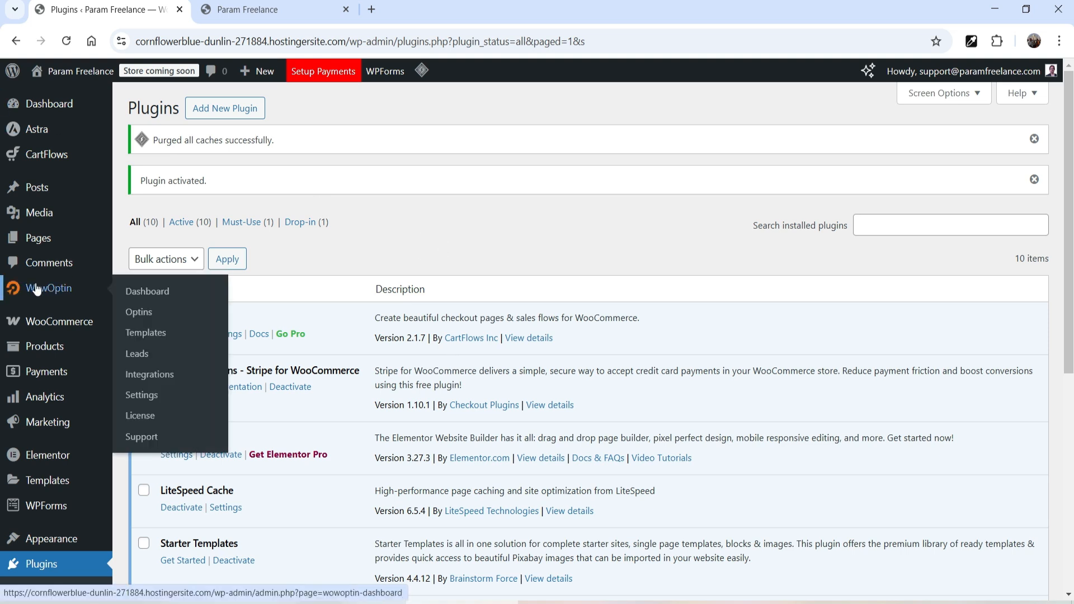
click(36, 290)
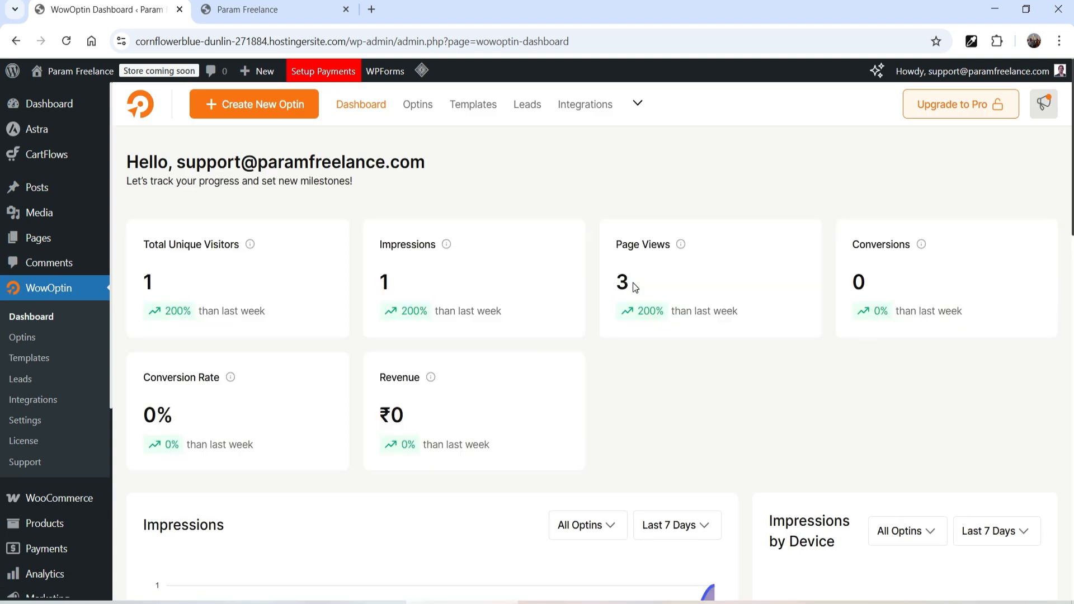
click(51, 418)
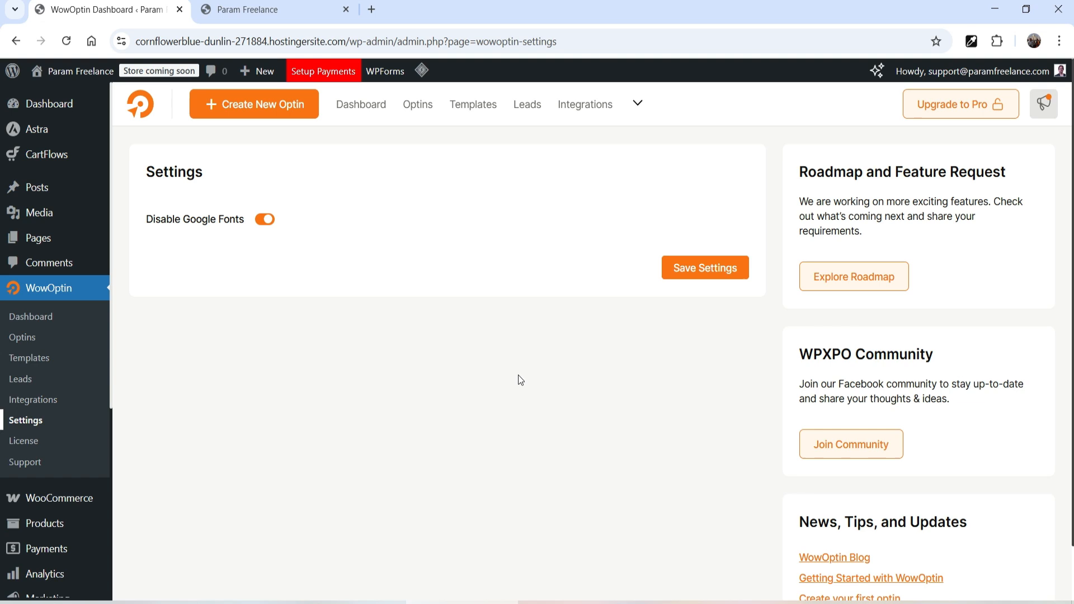
click(25, 314)
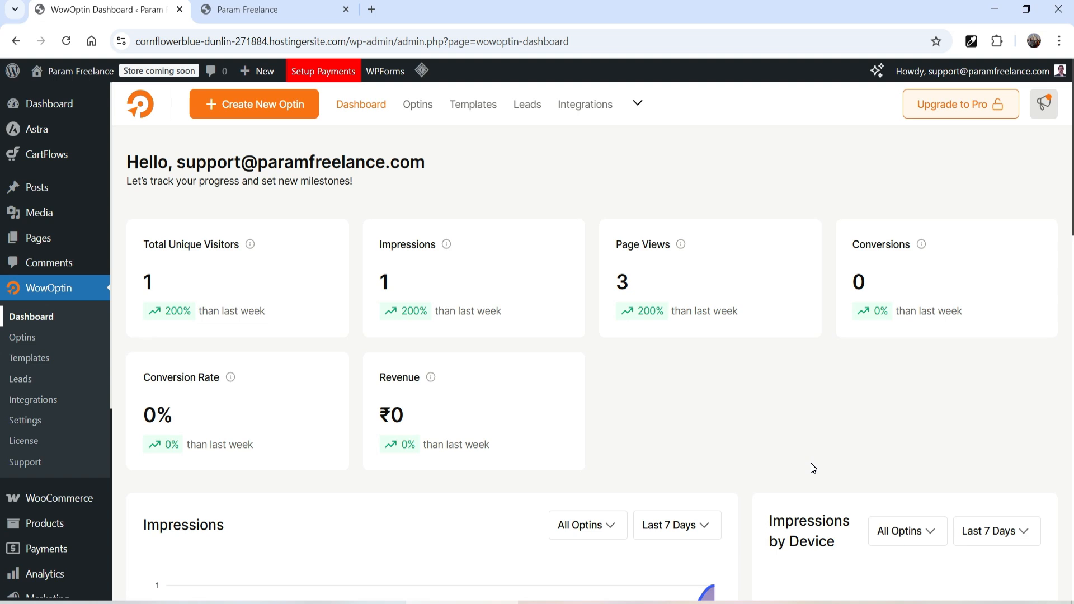
click(22, 338)
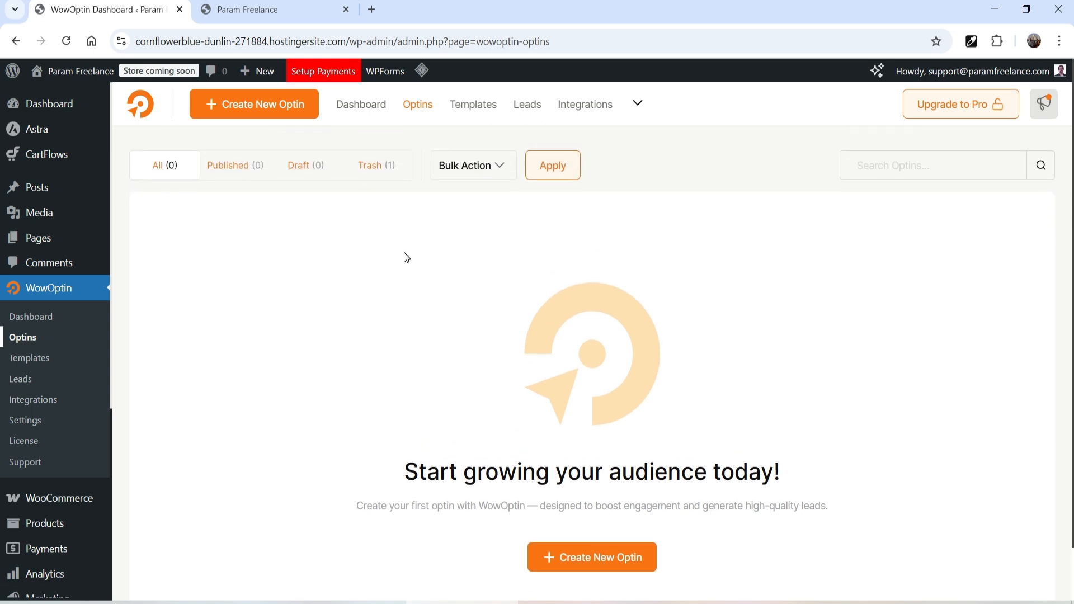
- Browse the WowOptin template library with all optin types shown
click(475, 108)
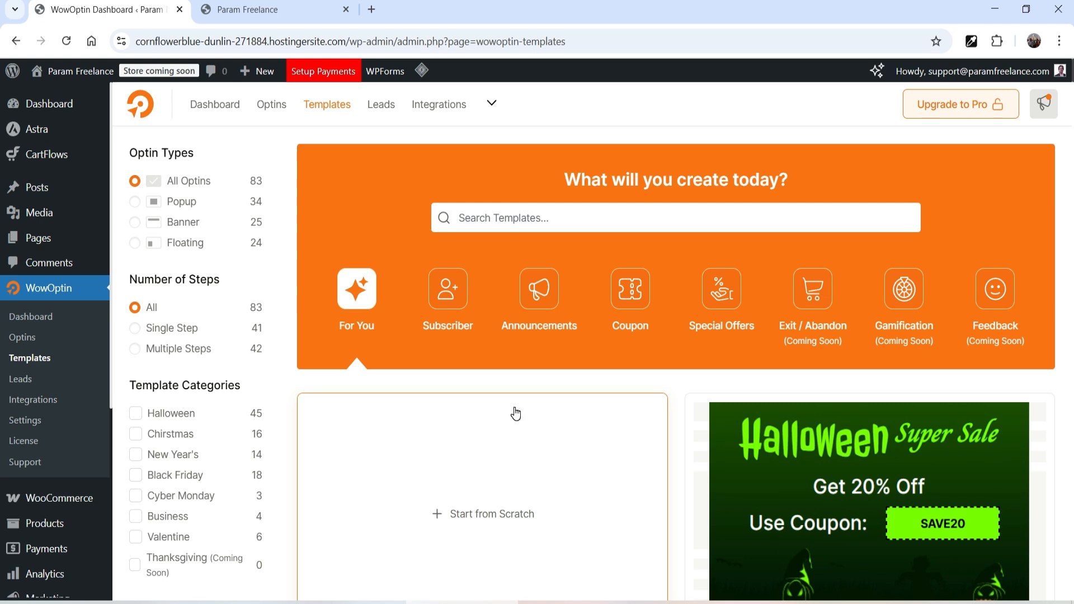
scroll(877, 253, down, 4)
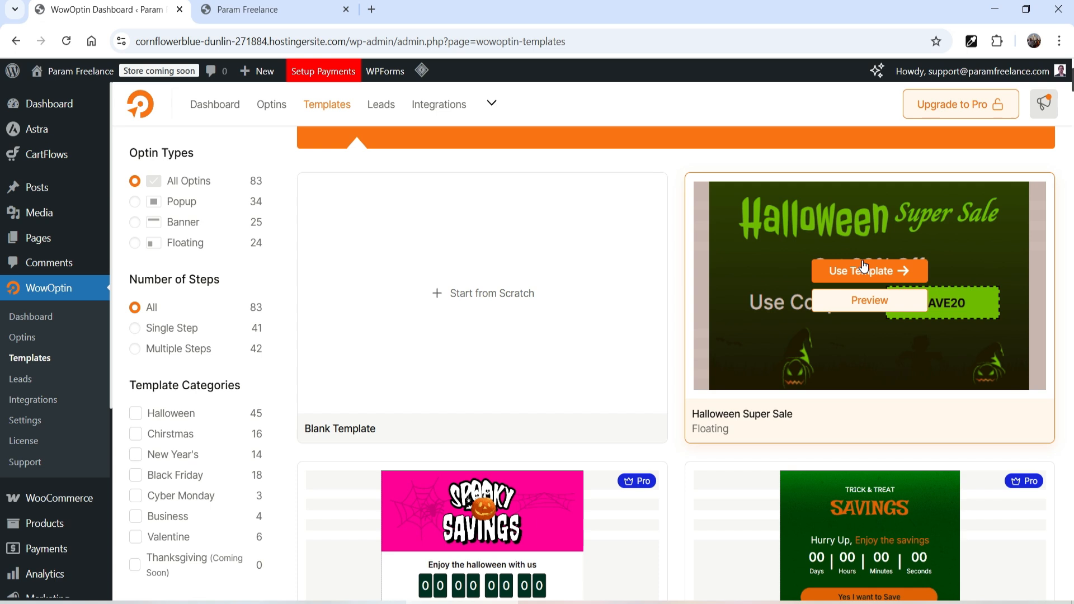
scroll(566, 300, down, 20)
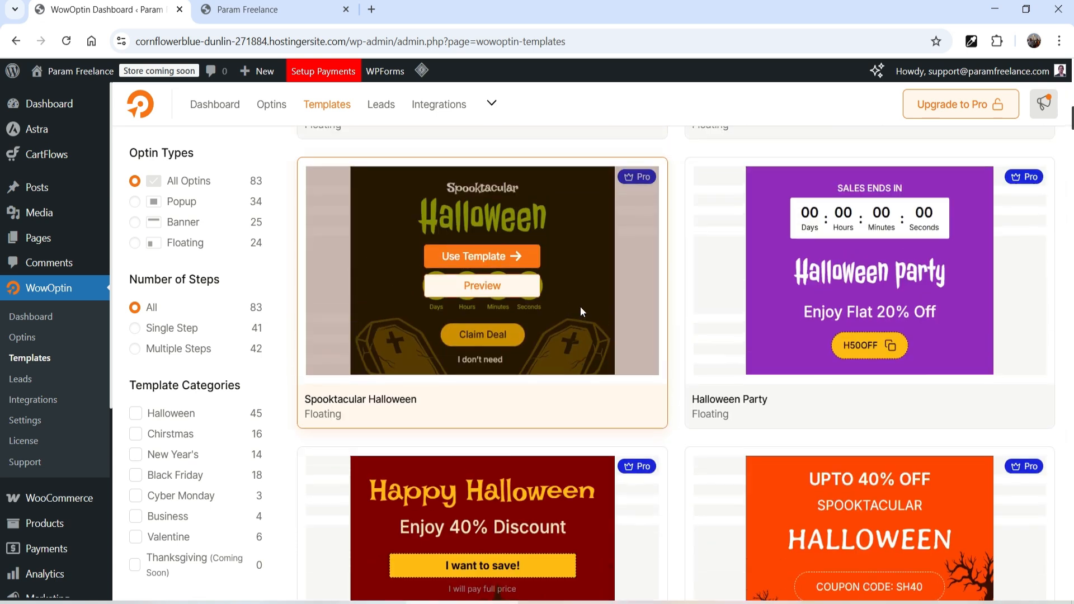
scroll(576, 326, down, 5)
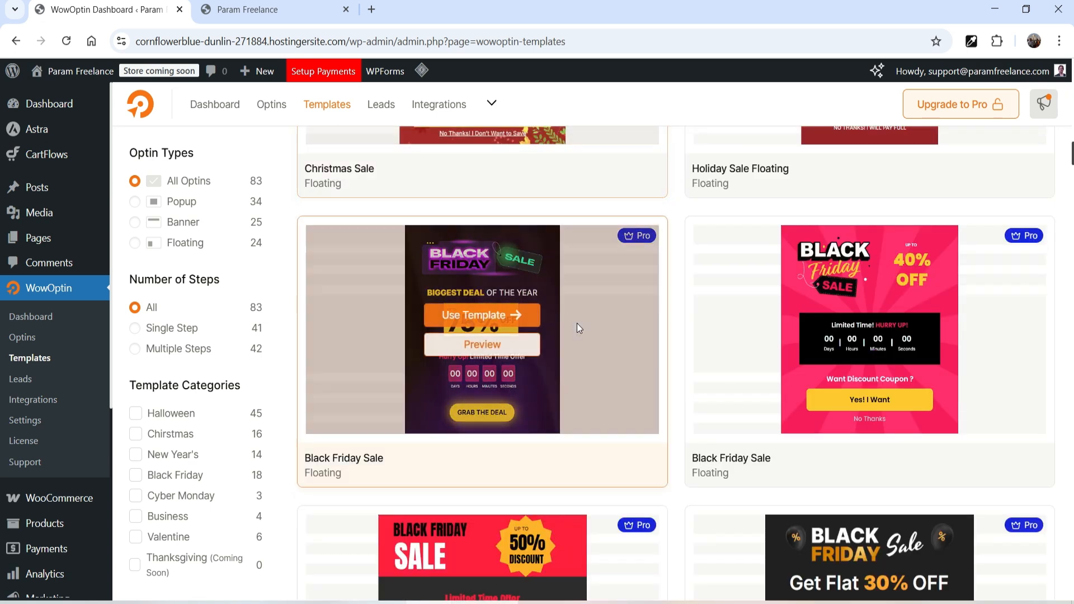
scroll(576, 325, up, 17)
scroll(579, 329, up, 5)
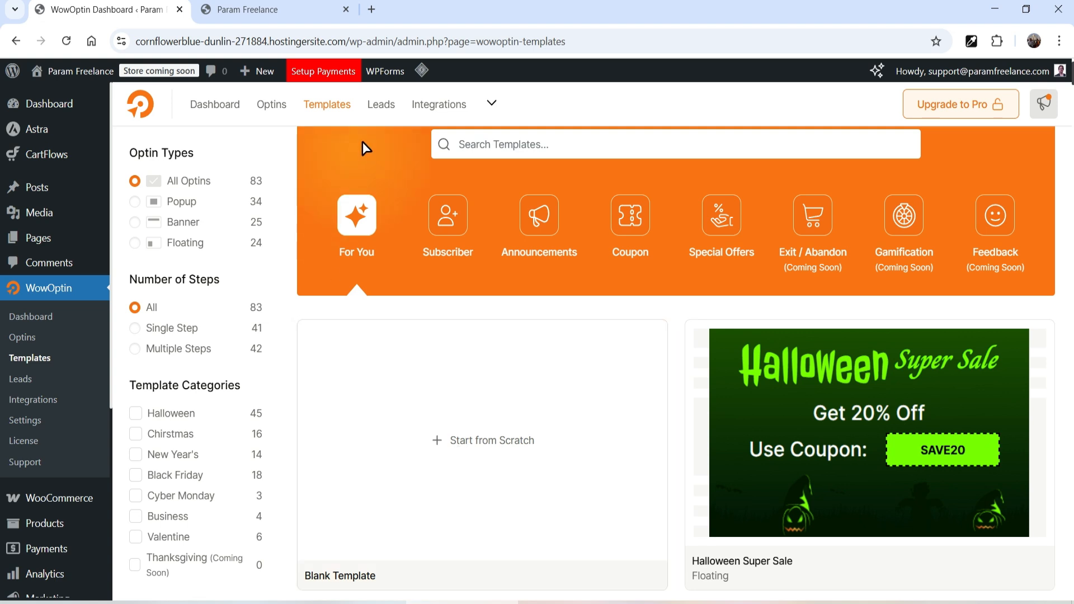
- Examine WowOptin's Leads page and the email marketing tools offered on its Integrations page
click(382, 103)
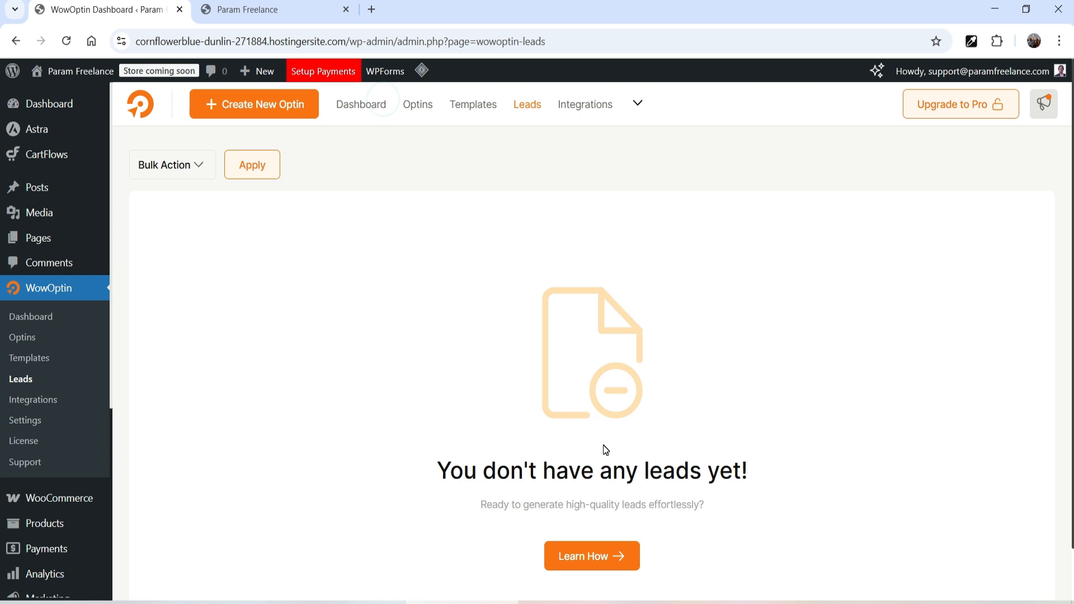
click(601, 110)
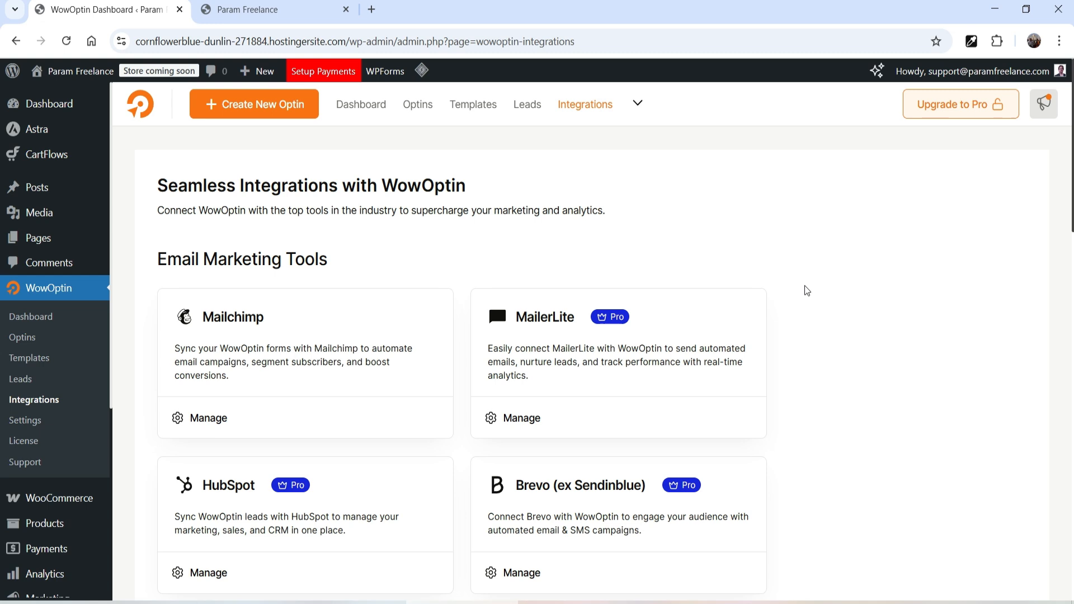
scroll(806, 287, down, 3)
scroll(889, 315, down, 4)
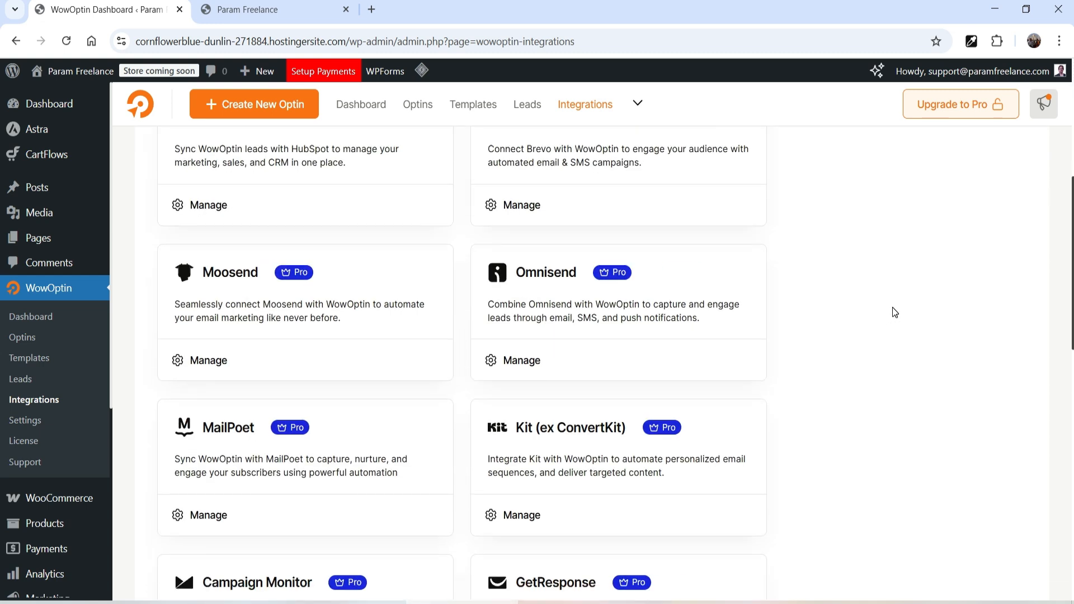
scroll(895, 313, down, 6)
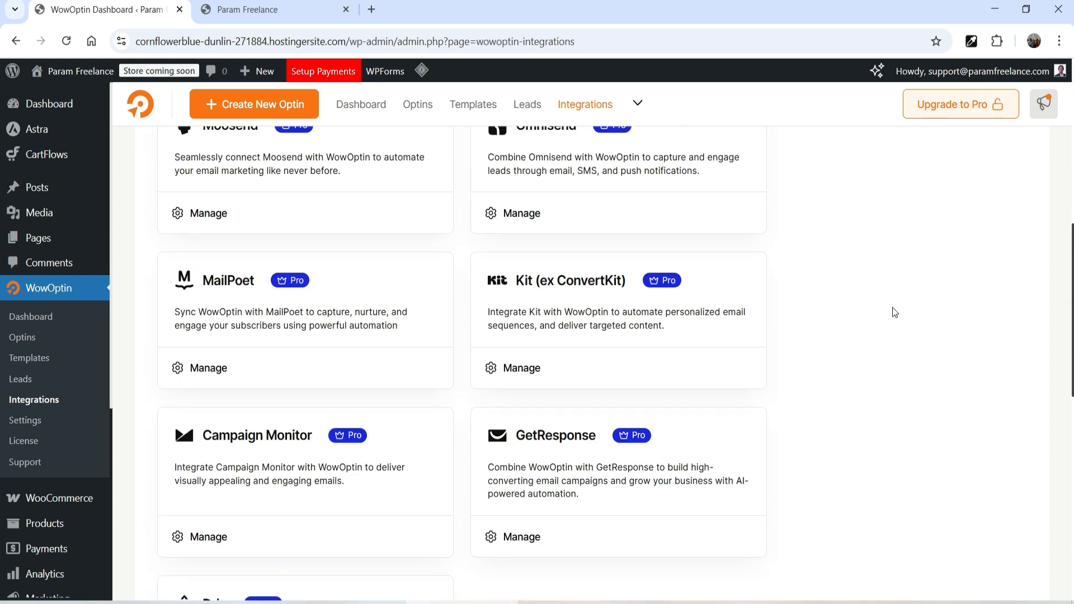
scroll(878, 316, up, 13)
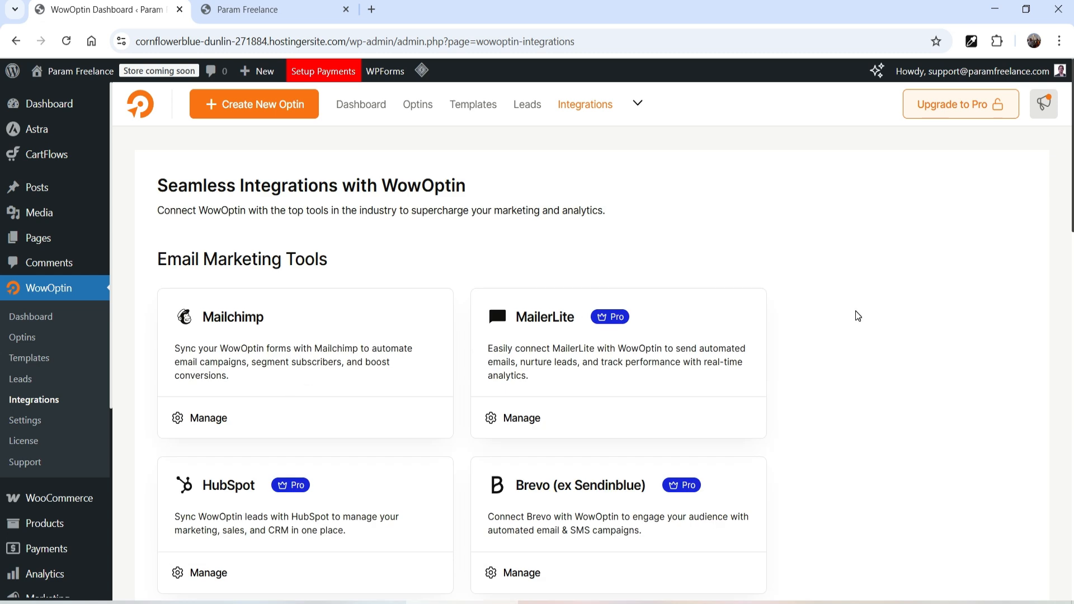
- Start creating a new optin from the WowOptin Optins page
click(419, 106)
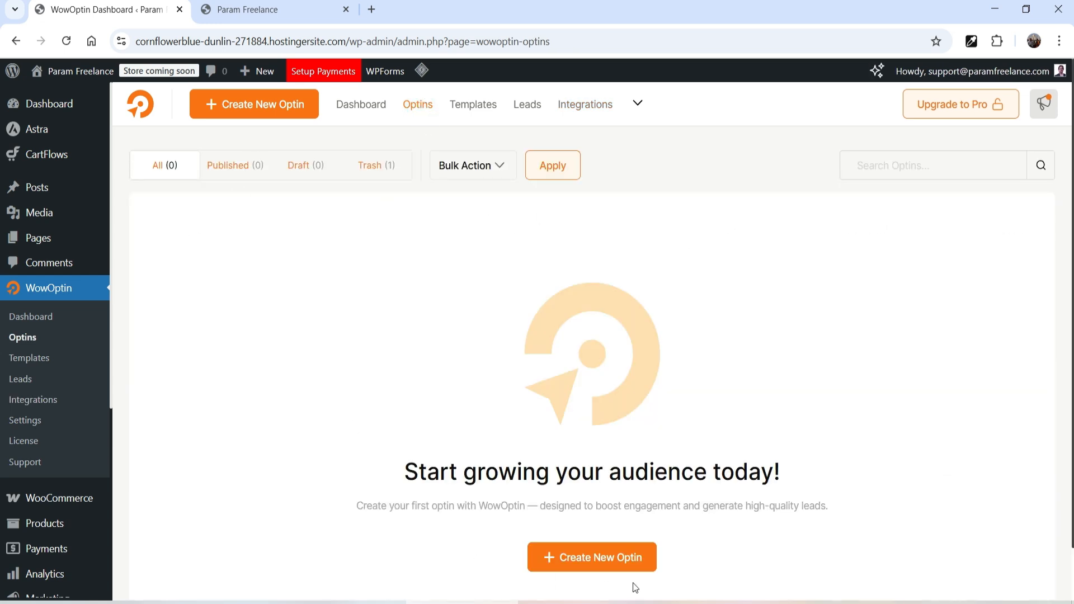
click(589, 557)
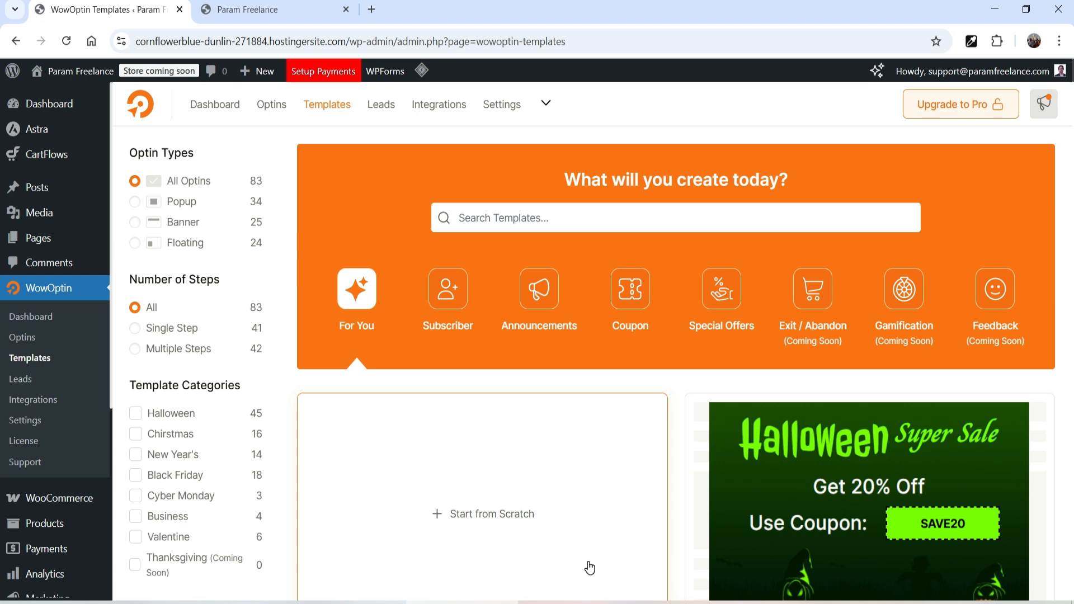
scroll(157, 240, down, 1)
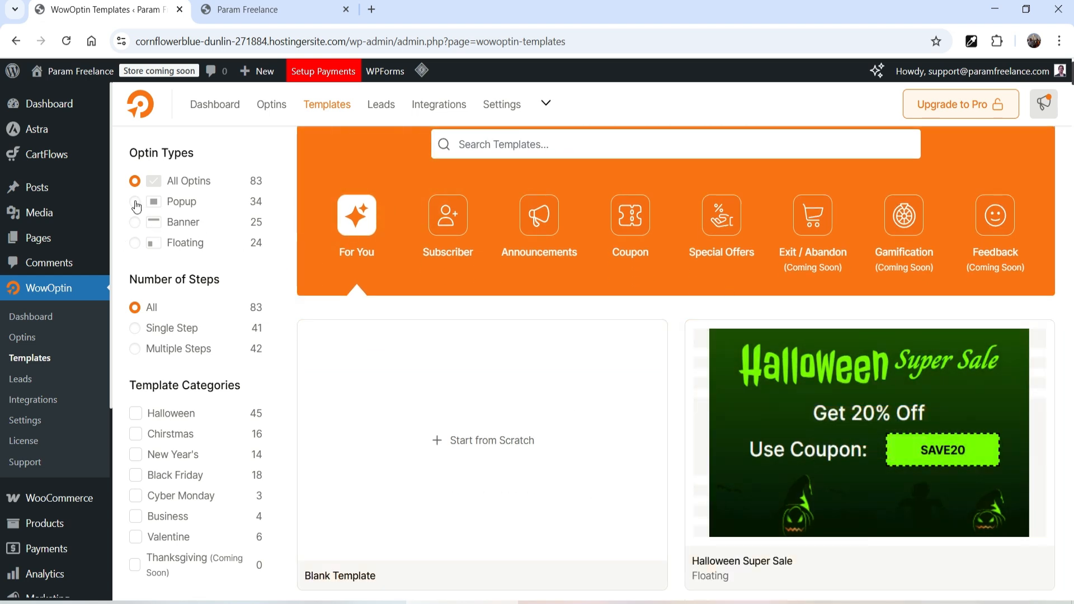
- Filter the templates by the Popup optin type and look through the popup designs
click(135, 203)
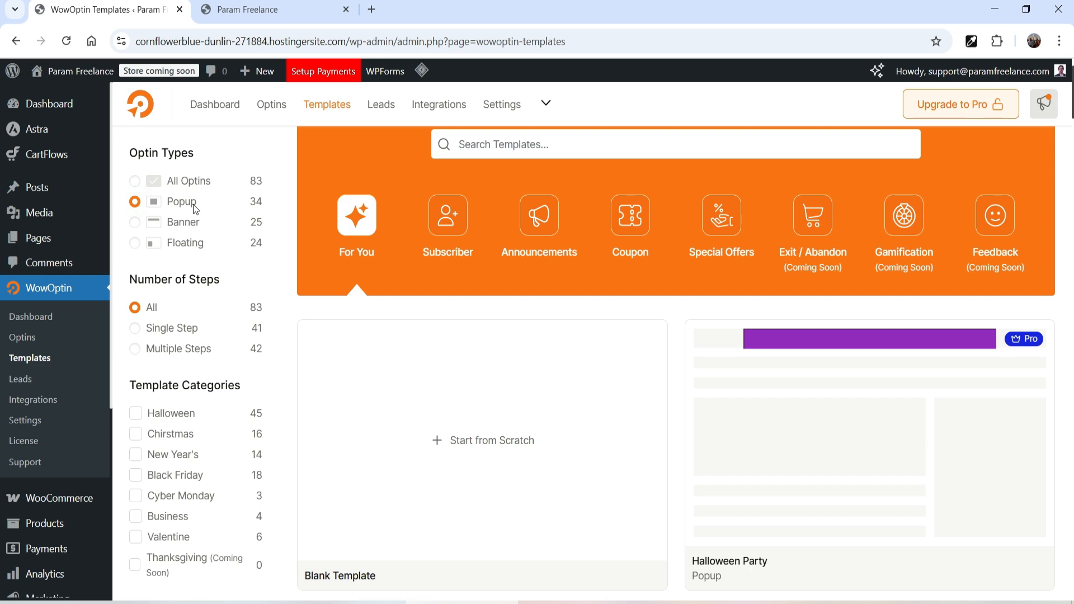
scroll(610, 379, down, 3)
scroll(663, 352, down, 3)
scroll(647, 376, up, 3)
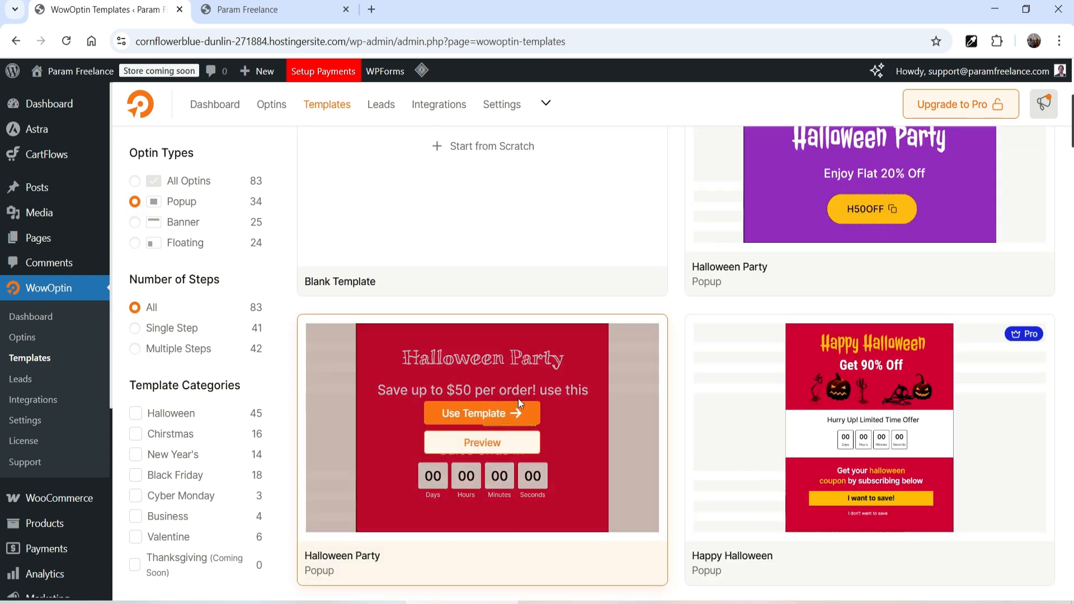
- Filter the templates by the Banner optin type and look through the banner designs
click(134, 222)
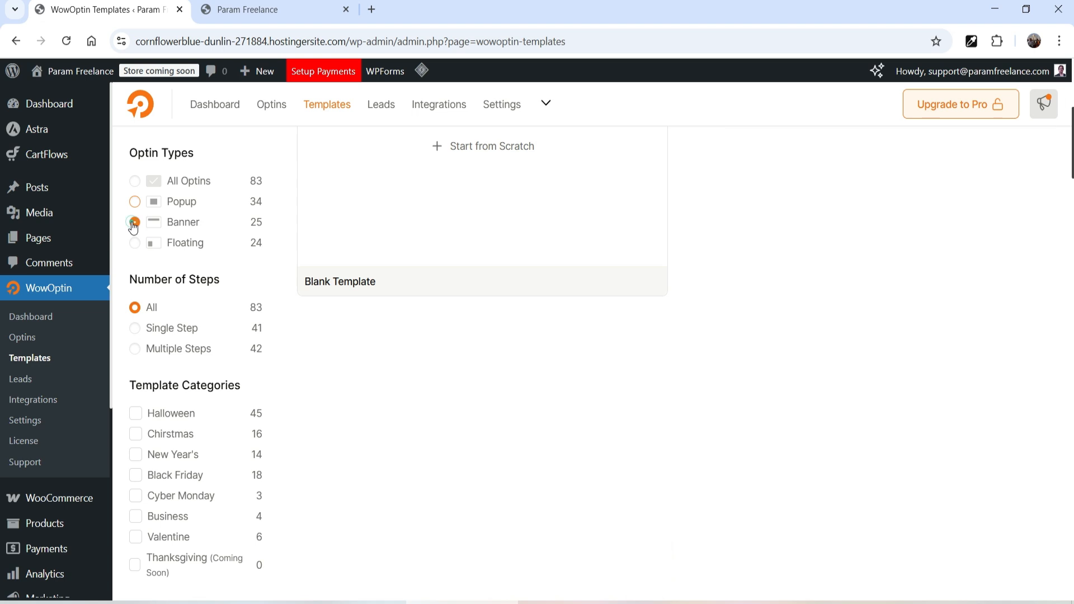
scroll(660, 447, up, 1)
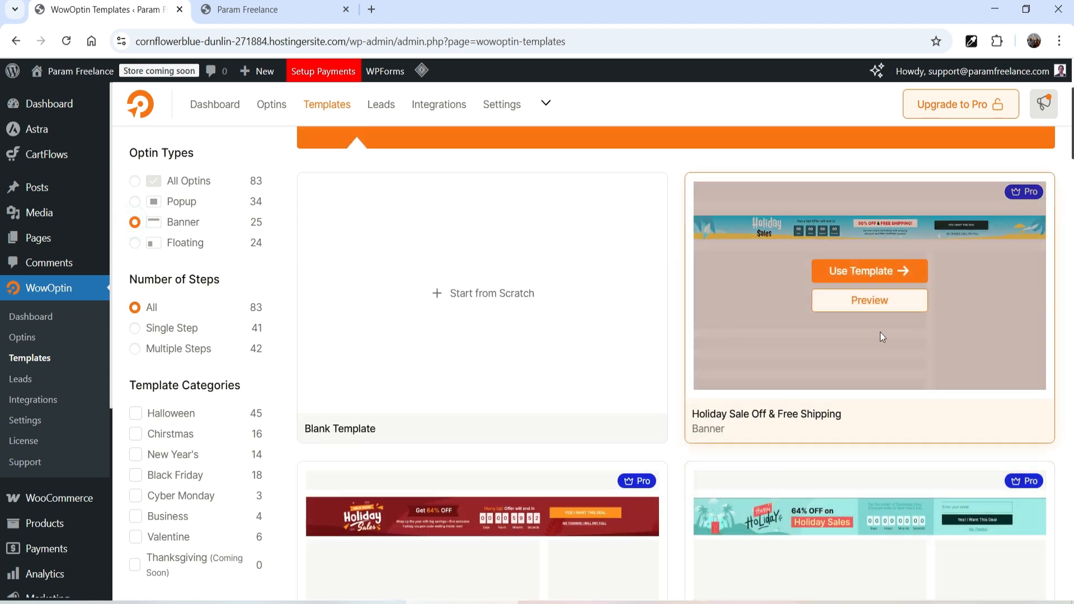
scroll(858, 390, down, 9)
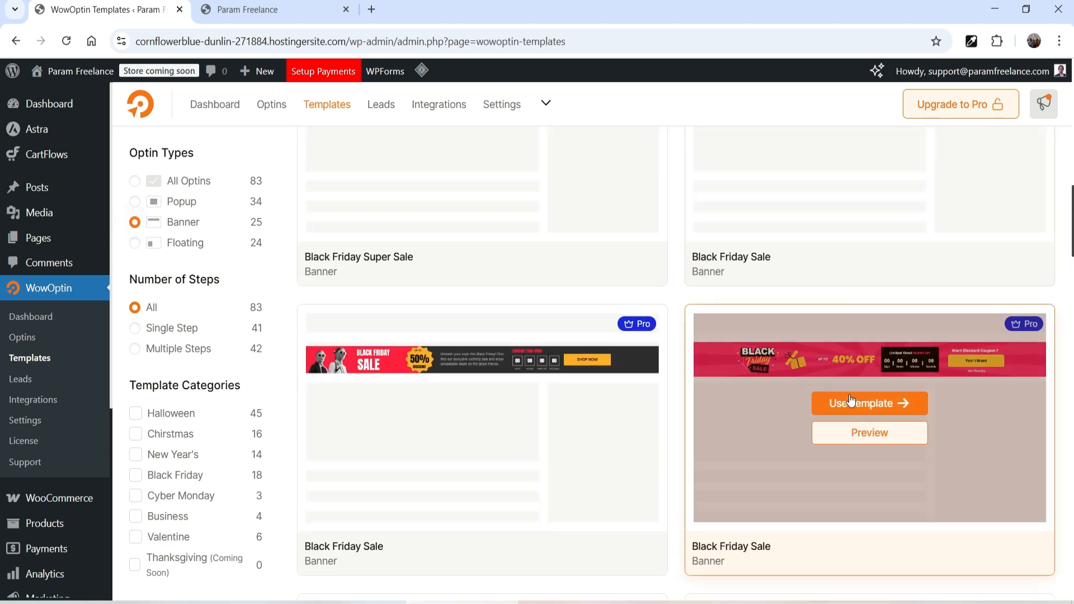
scroll(821, 388, up, 1)
scroll(821, 387, up, 8)
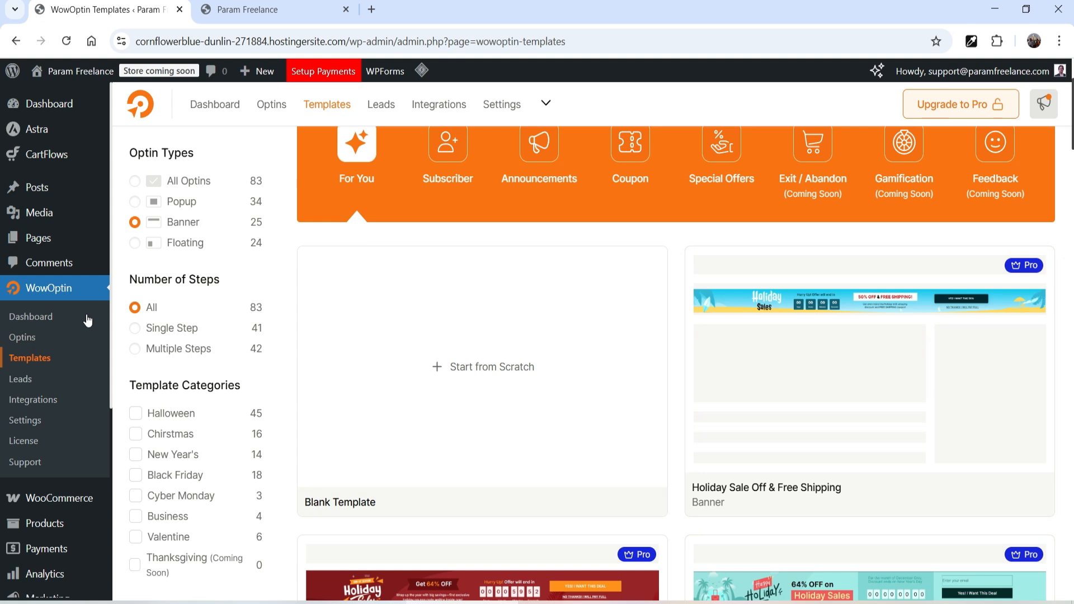
- Filter the templates by the Floating optin type and look through the floating designs
click(135, 244)
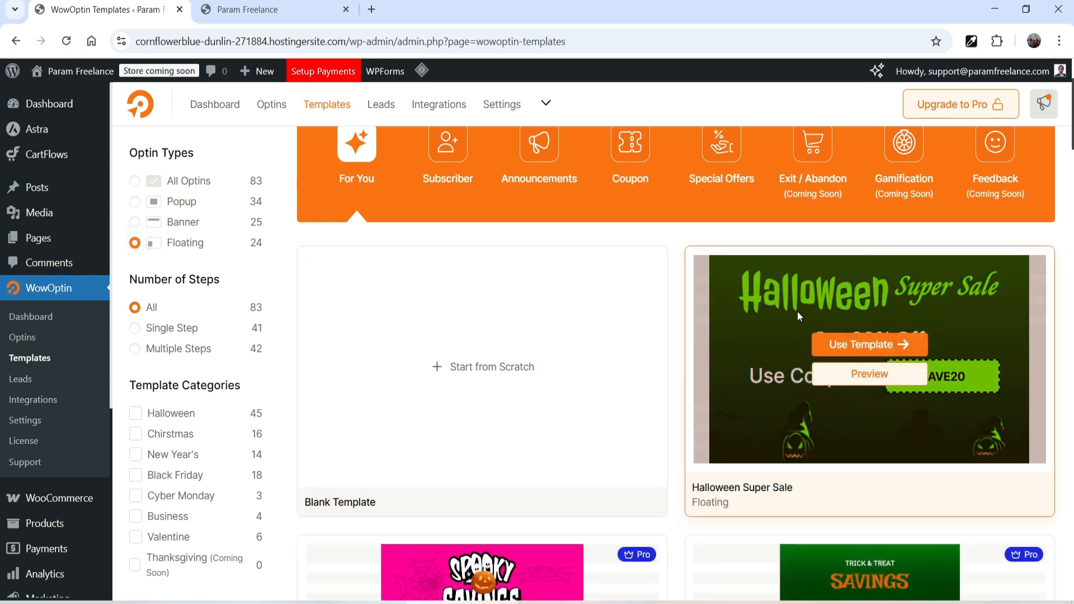
scroll(726, 341, down, 15)
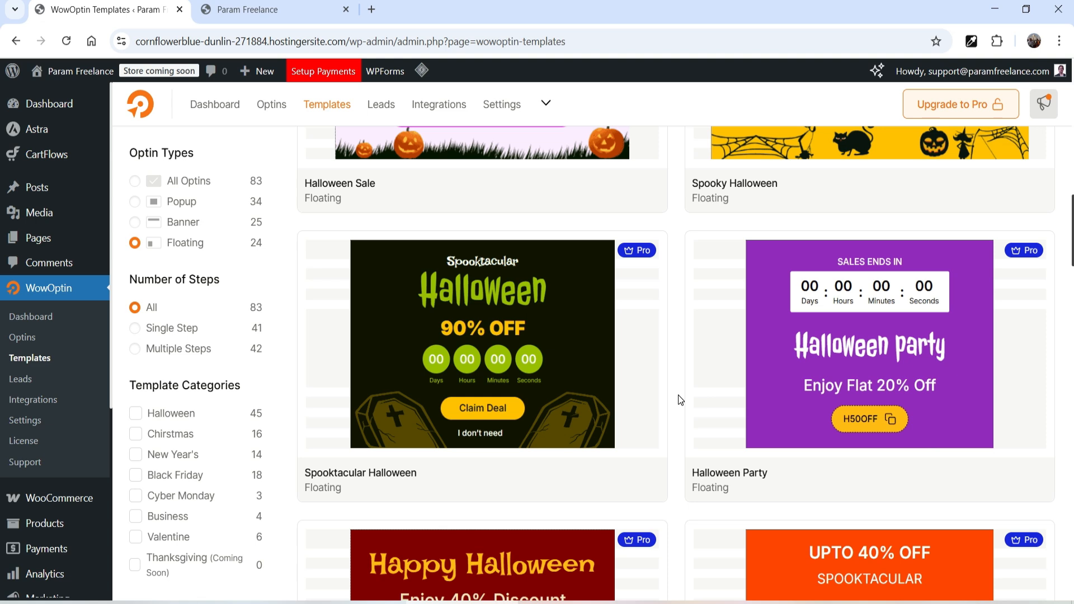
scroll(678, 395, up, 15)
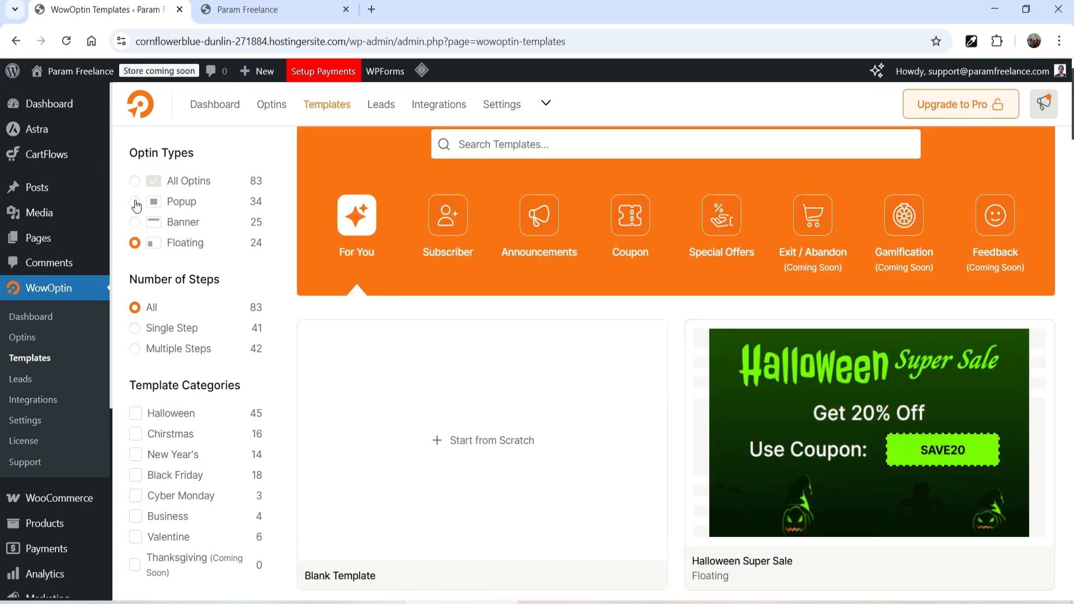
- Switch the template filter back to the Popup optin type and bring the Halloween popup designs into view
click(135, 203)
scroll(537, 281, down, 5)
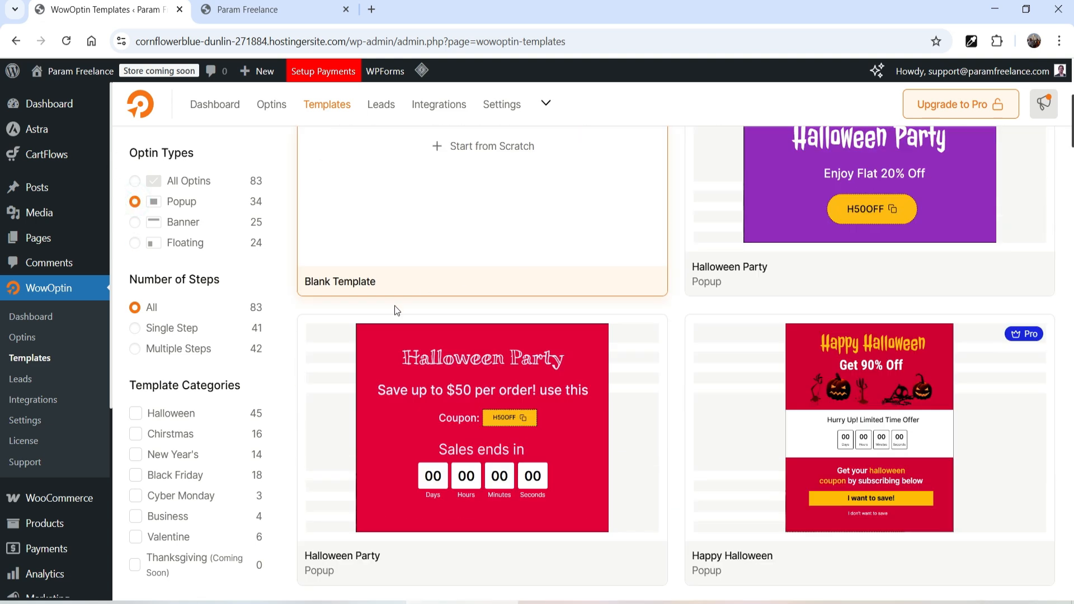
mouse_move(539, 408)
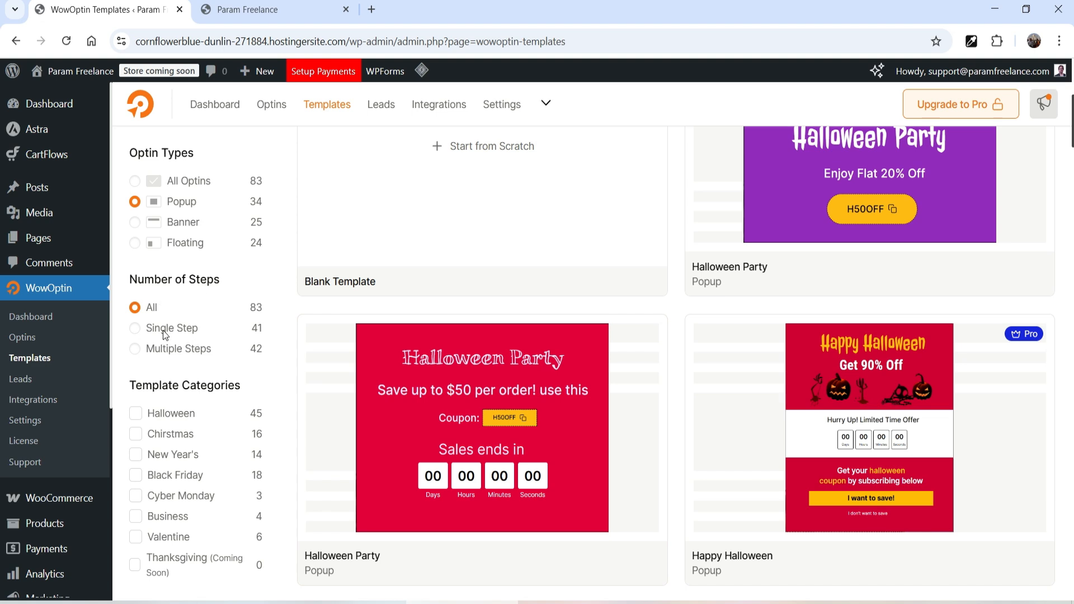
- Compare the single-step and multiple-step popup templates, ending on the Single Step filter
click(135, 329)
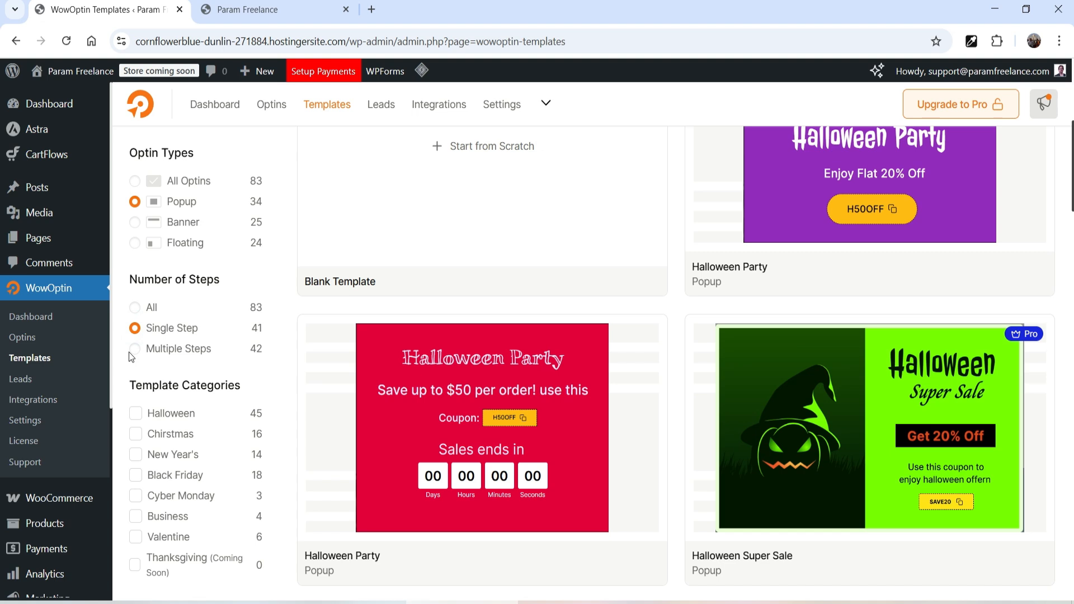
click(134, 350)
click(139, 332)
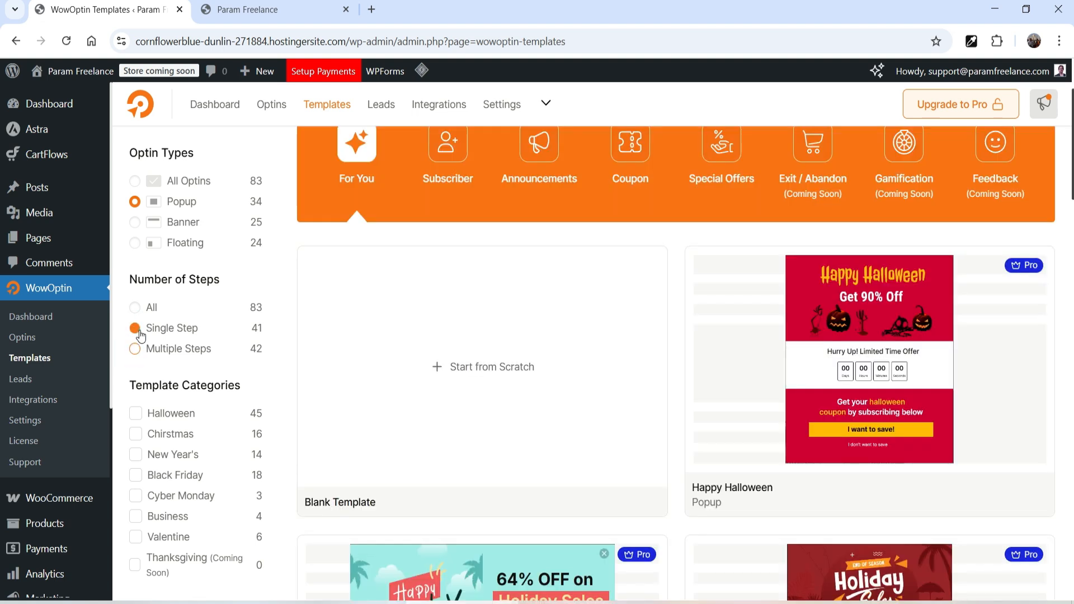
scroll(201, 348, down, 1)
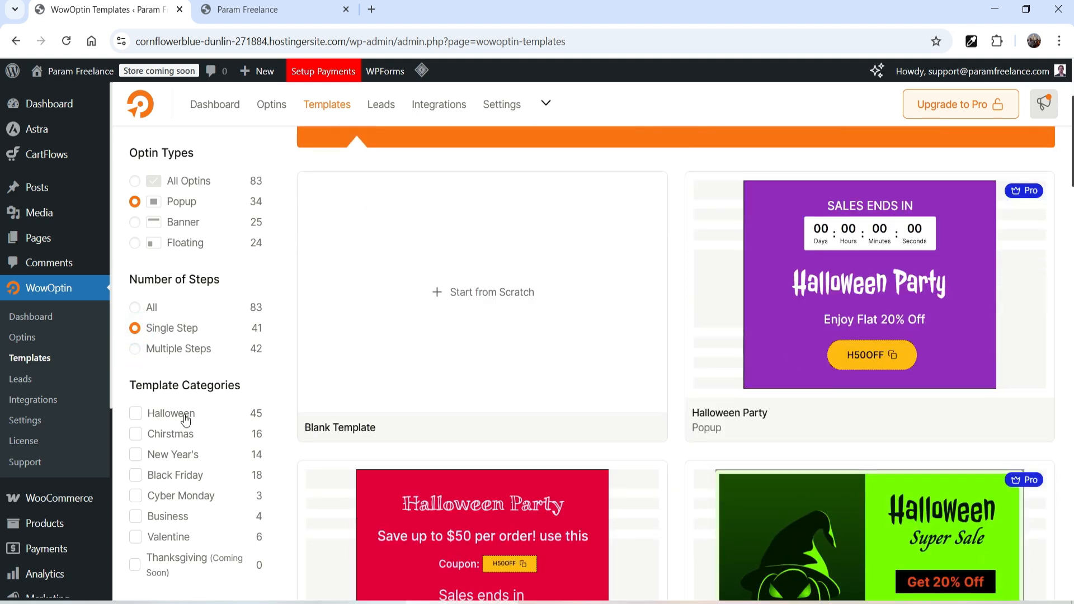
scroll(186, 419, down, 3)
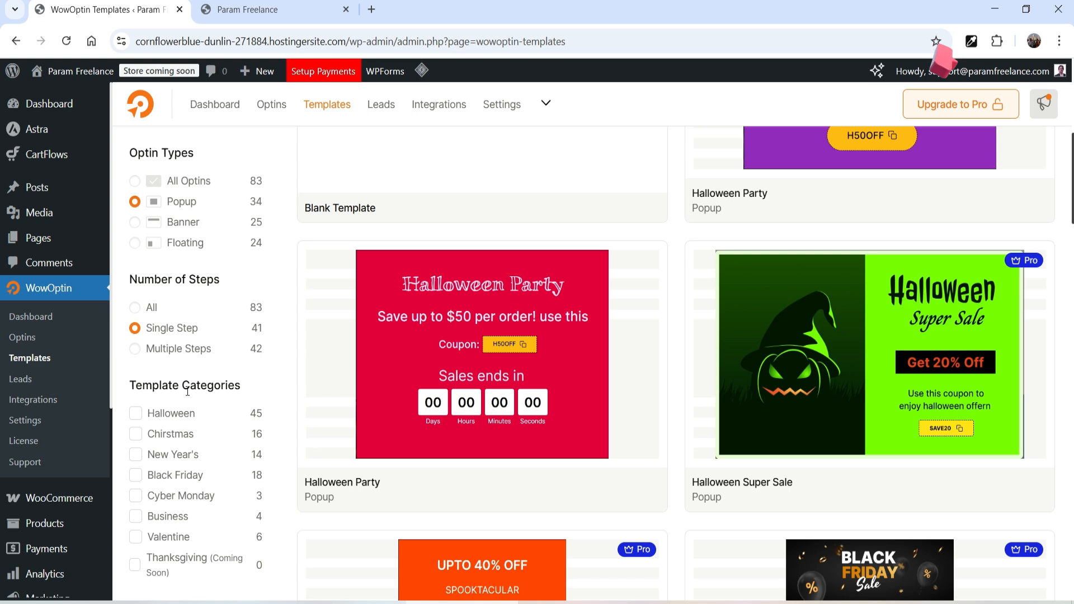
- Narrow the templates to the Halloween category, look over the designs, and clear the category filter
click(136, 416)
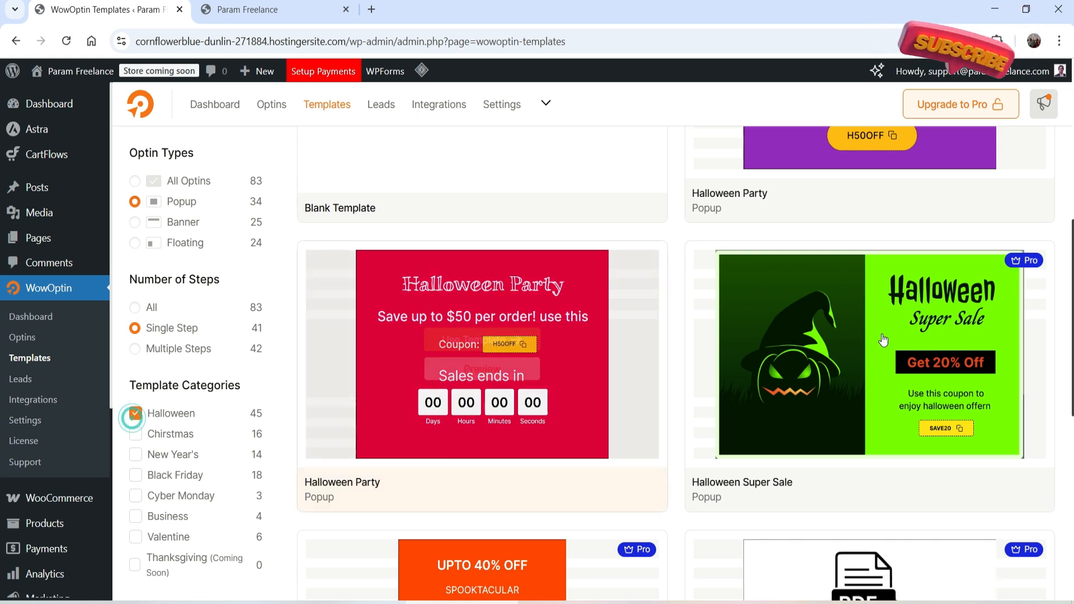
scroll(1047, 354, down, 3)
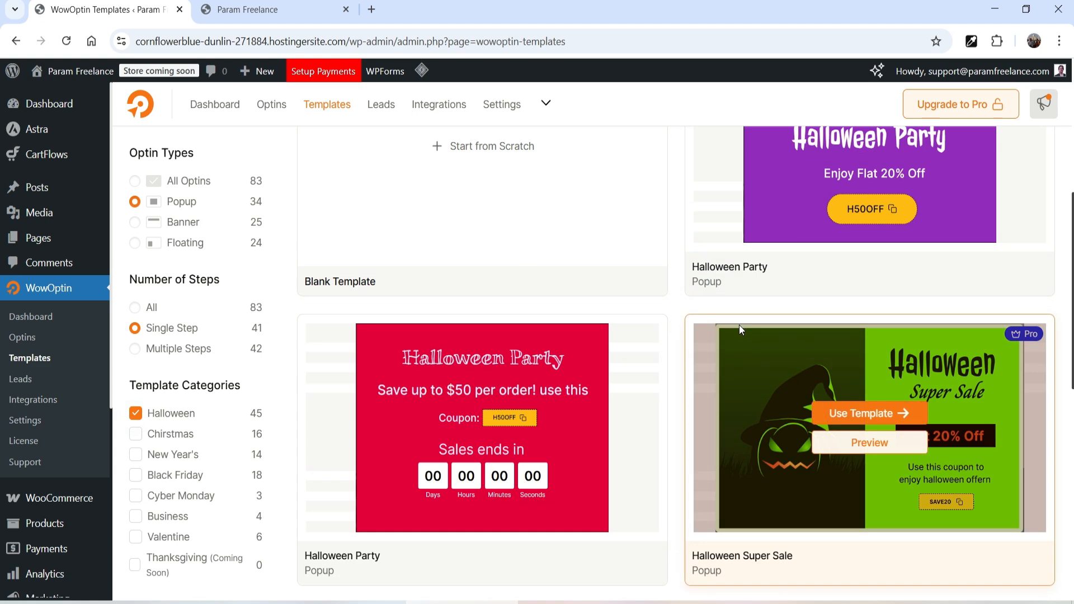
click(136, 413)
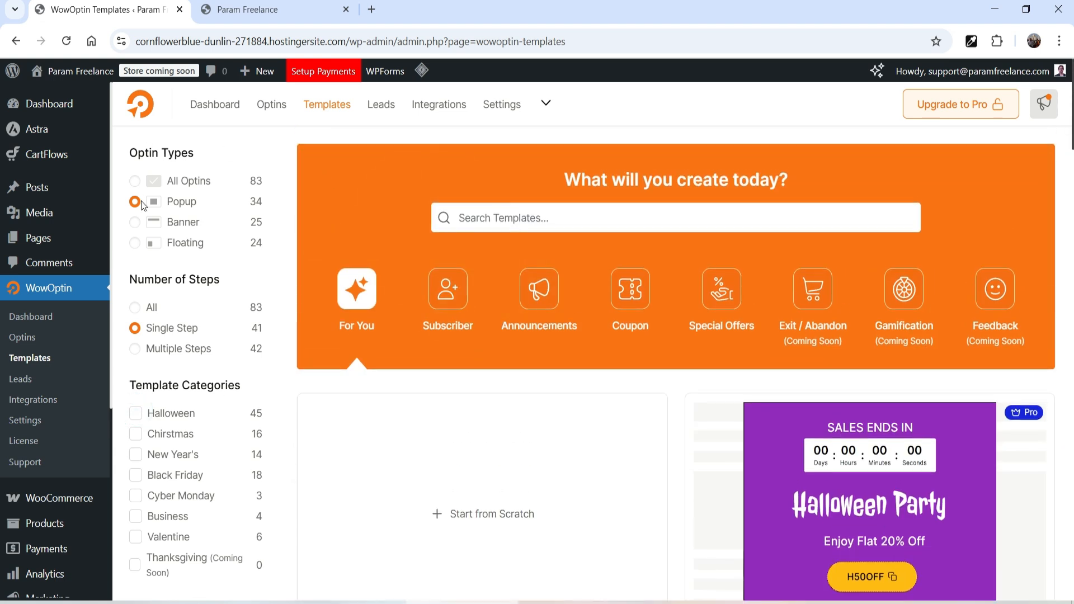
- Show popup templates with any number of steps and use the red Halloween Party template
click(136, 308)
scroll(773, 296, down, 4)
scroll(773, 291, down, 4)
mouse_move(486, 347)
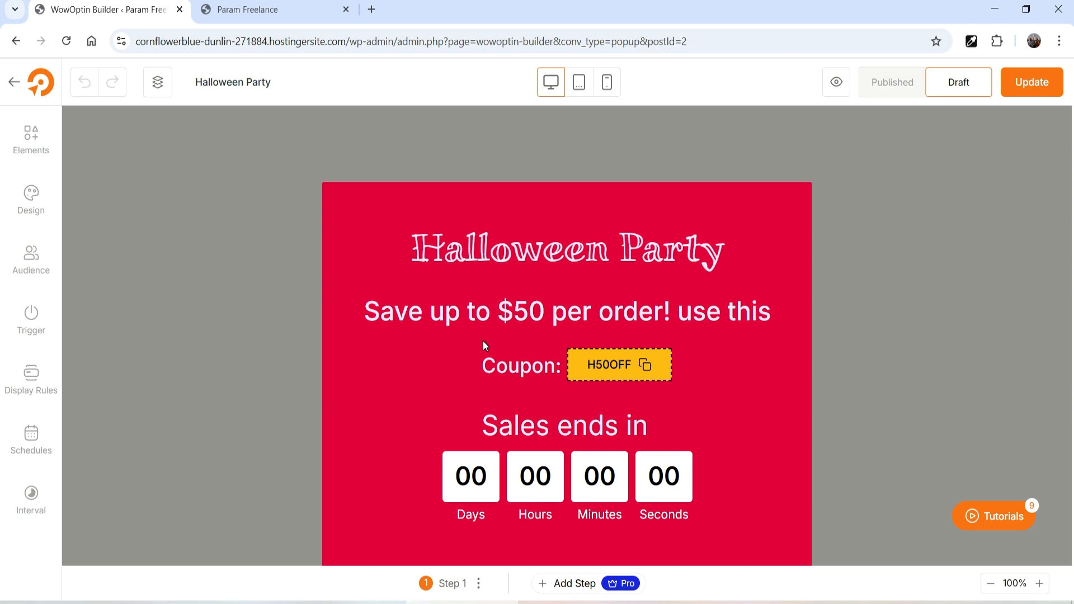
- Add a text element above the Halloween Party heading and reposition the heading, savings line, sales text and countdown to make room
click(44, 141)
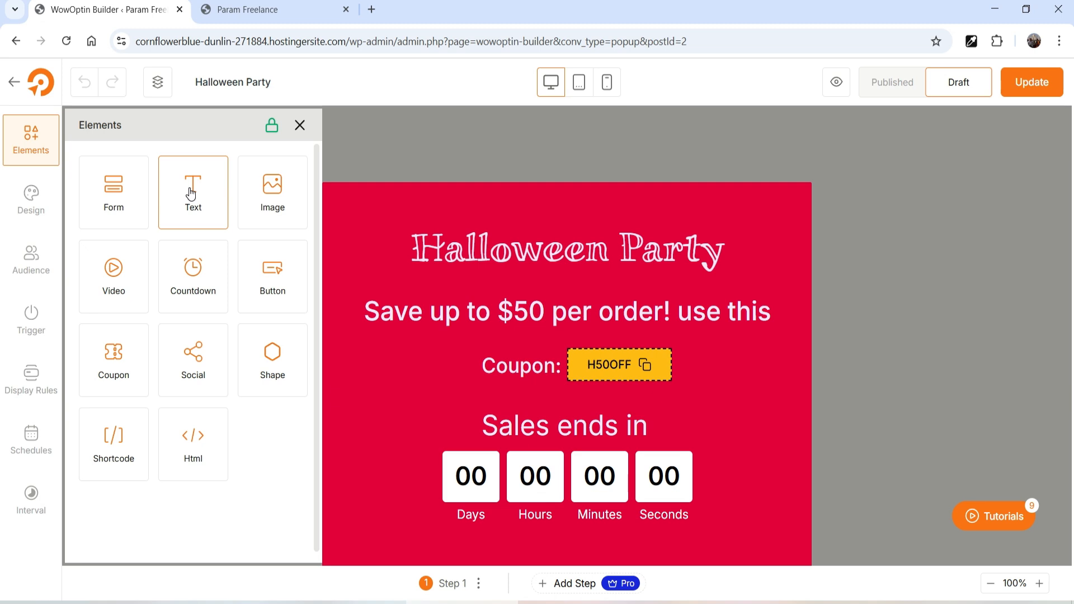
drag(193, 194, 558, 228)
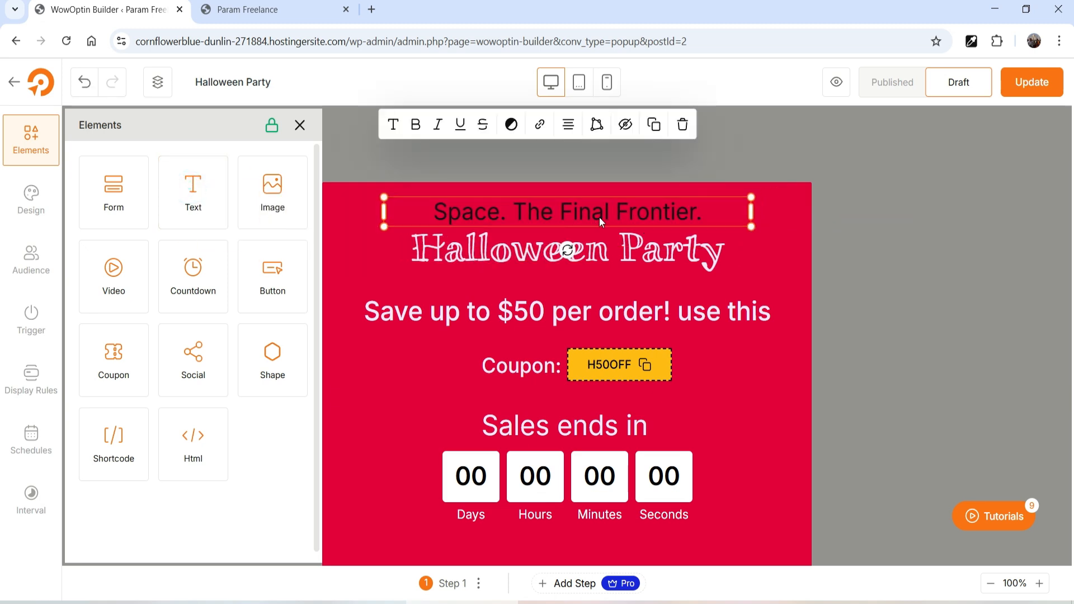
click(546, 264)
drag(543, 260, 543, 276)
drag(507, 317, 508, 328)
drag(521, 432, 515, 417)
drag(510, 472, 510, 458)
- Replace the new text element's placeholder with "Welcome to Param Freelance"
click(503, 221)
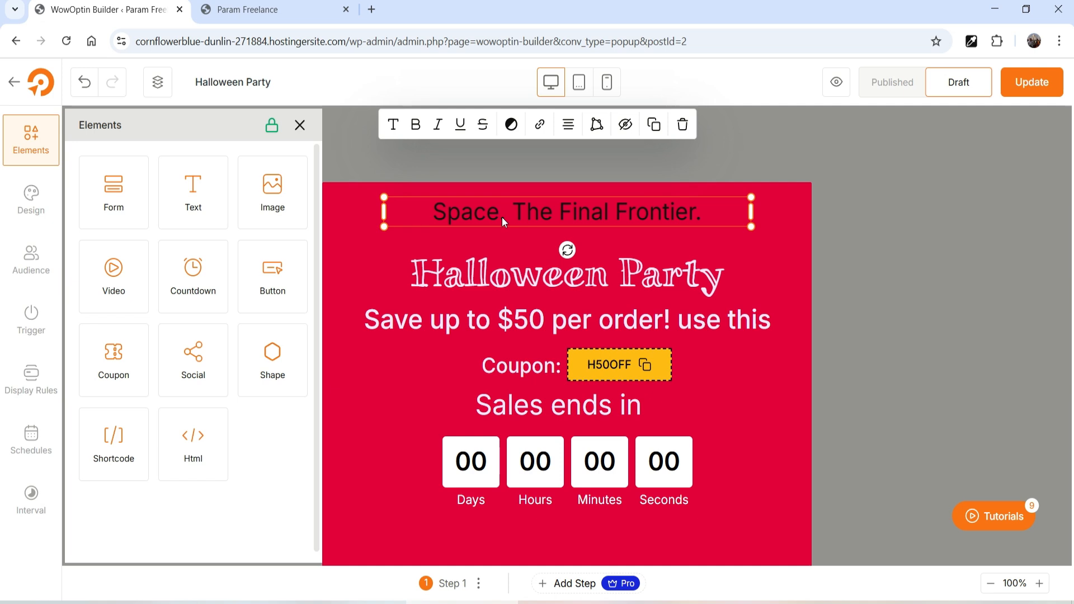
double_click(503, 218)
text(Welcome to Param Freelance)
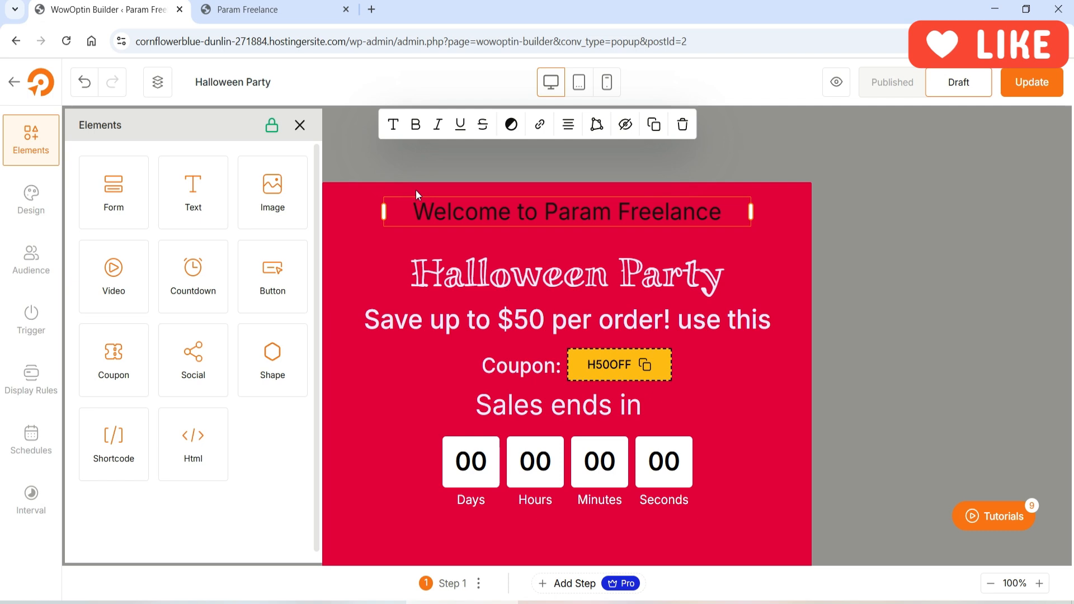
- Make the whole welcome text bold and set its font to Jaini Purva
double_click(539, 212)
triple_click(539, 212)
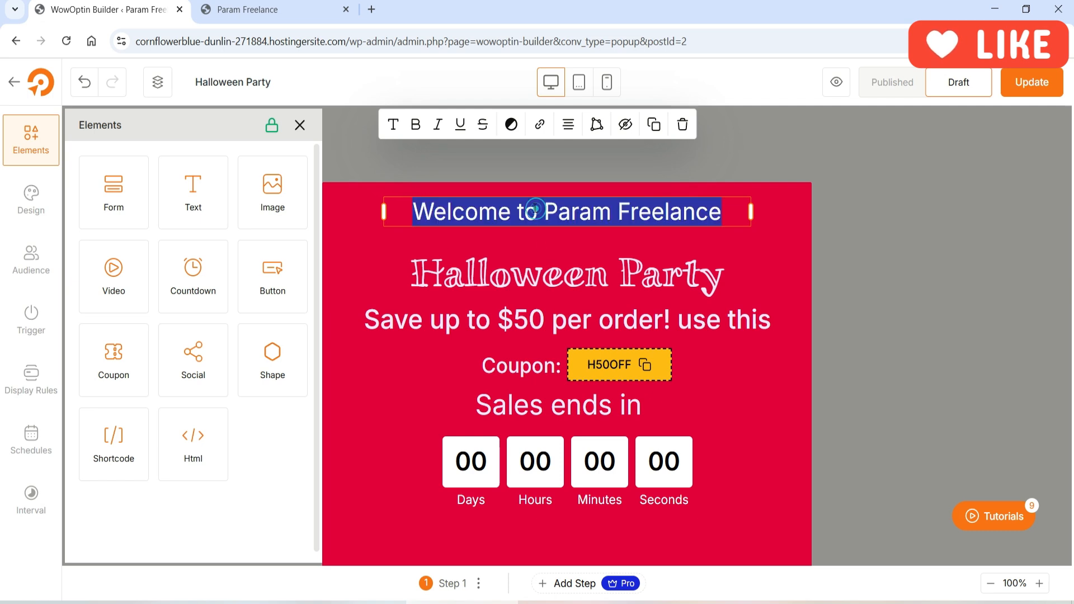
click(415, 125)
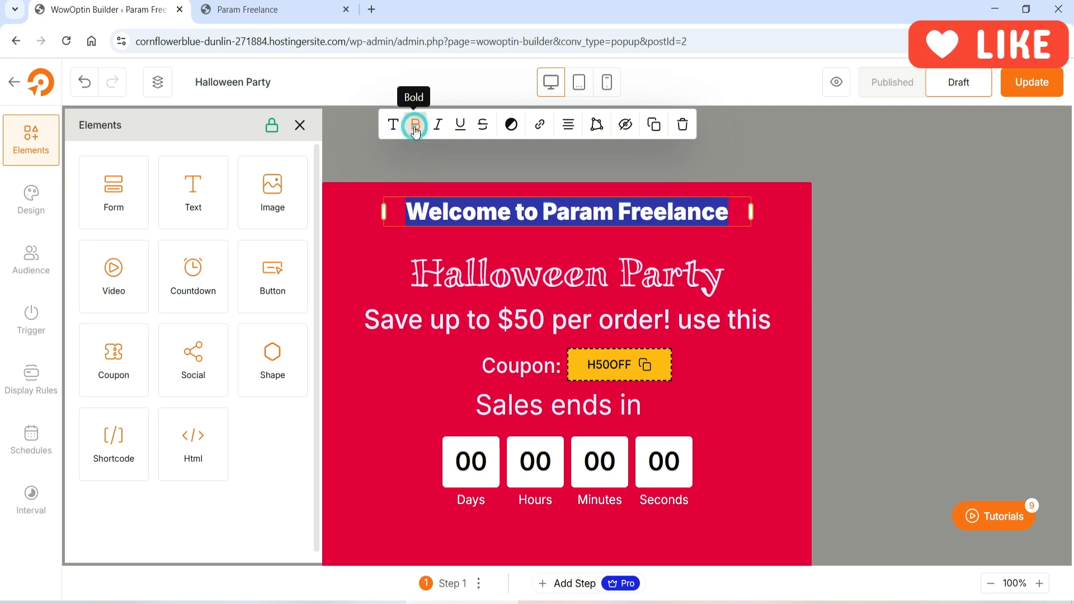
click(386, 127)
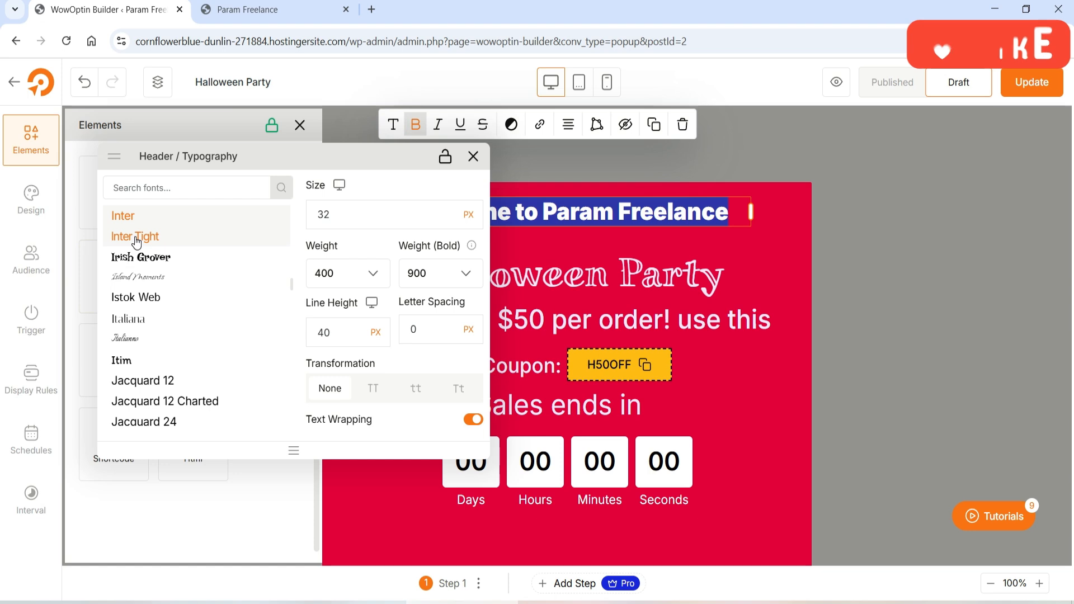
scroll(196, 338, down, 5)
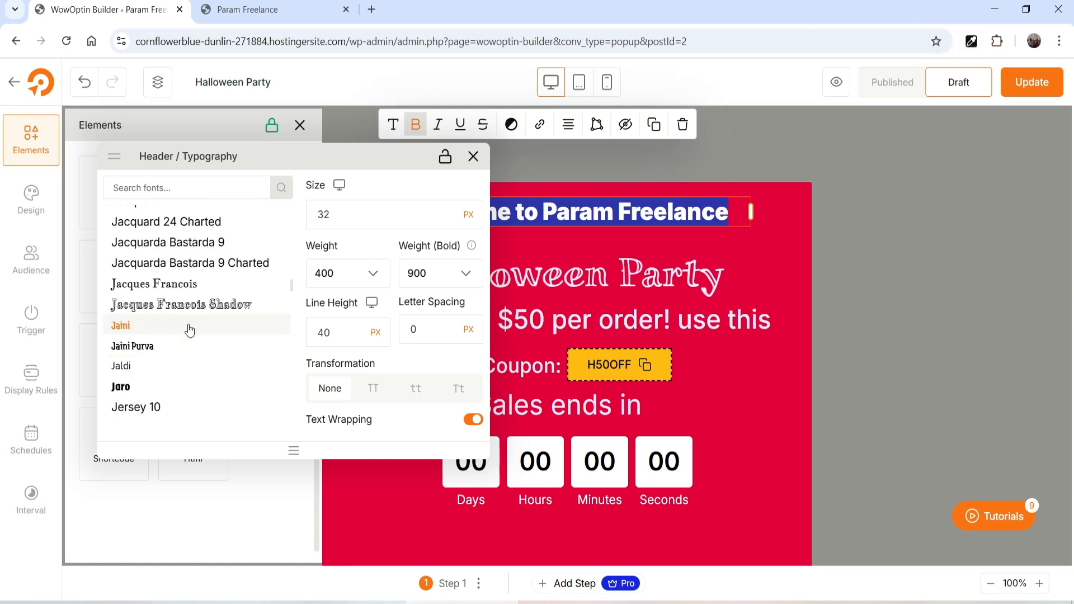
click(157, 348)
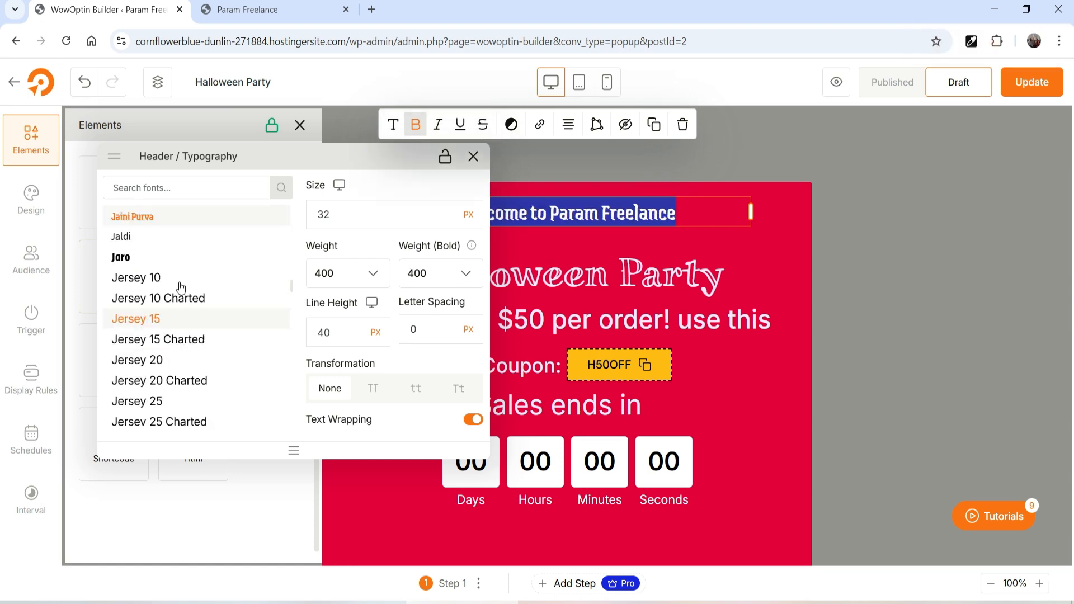
- Try the uppercase and lowercase transformations on the welcome text, settling on capitalized words
click(338, 216)
click(338, 216)
click(339, 215)
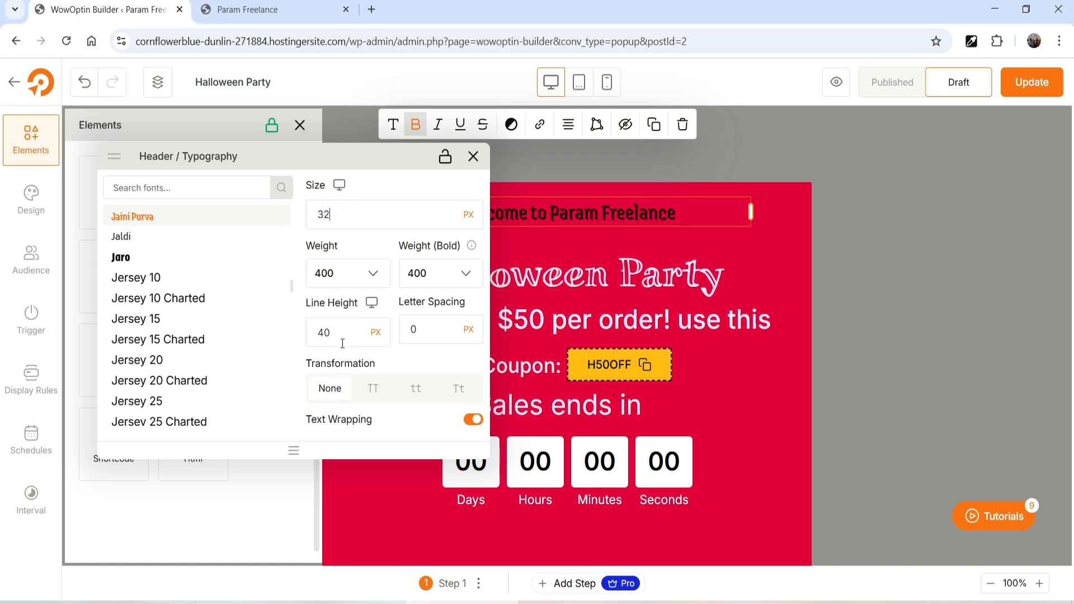
click(372, 391)
click(414, 390)
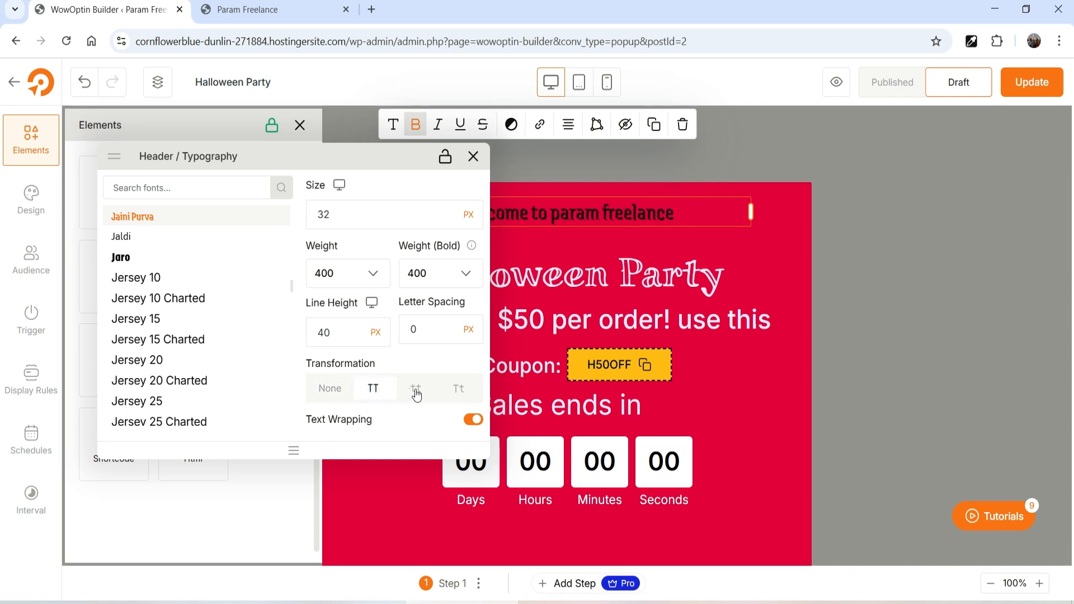
click(457, 390)
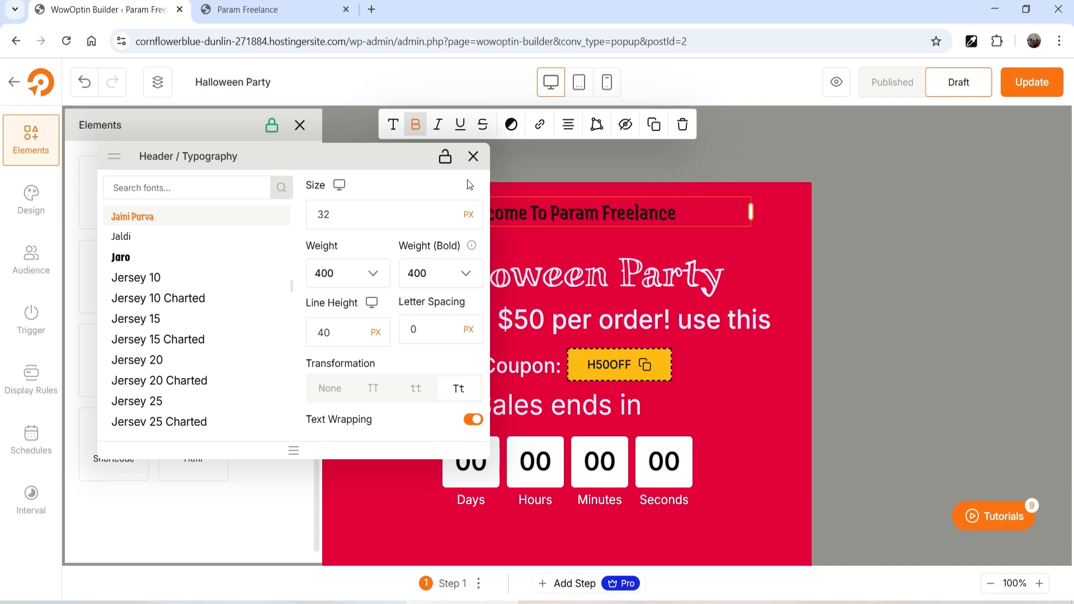
- Italicize the welcome text and try strikethrough on it, leaving strikethrough off
click(633, 213)
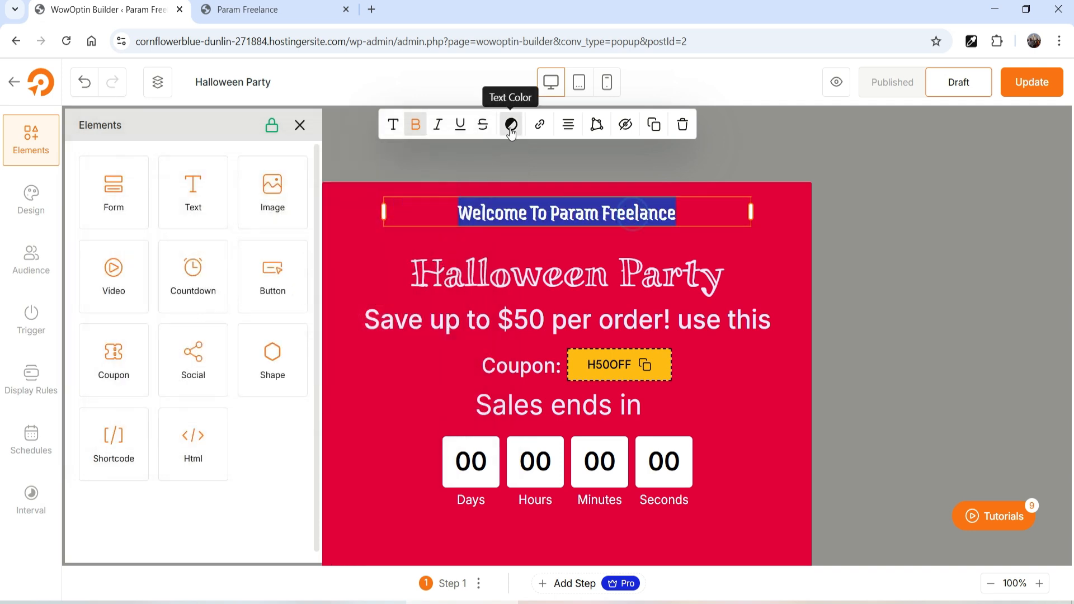
click(438, 124)
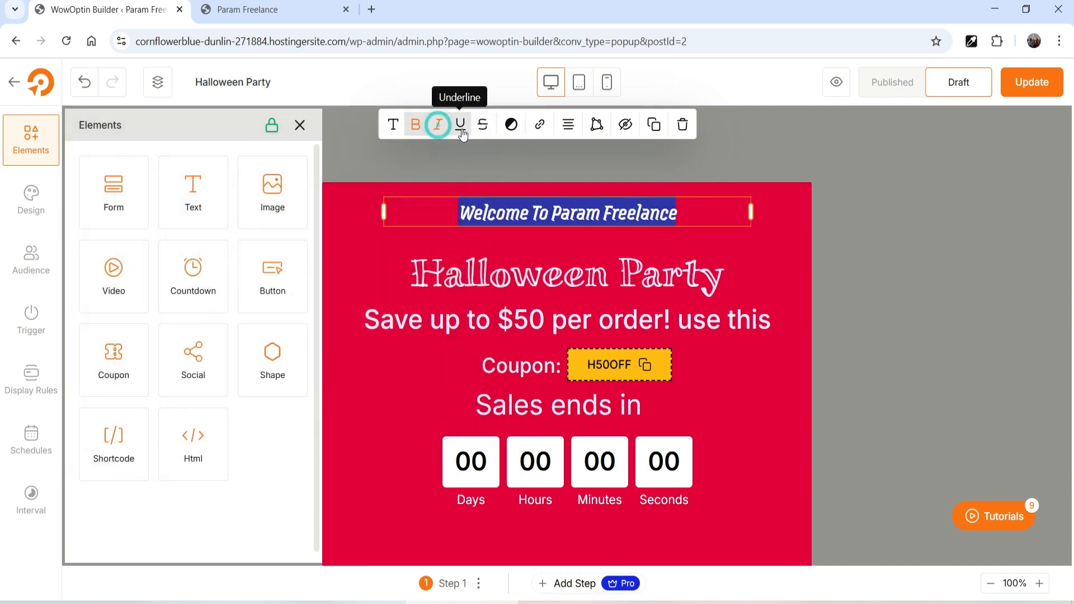
click(484, 127)
click(483, 127)
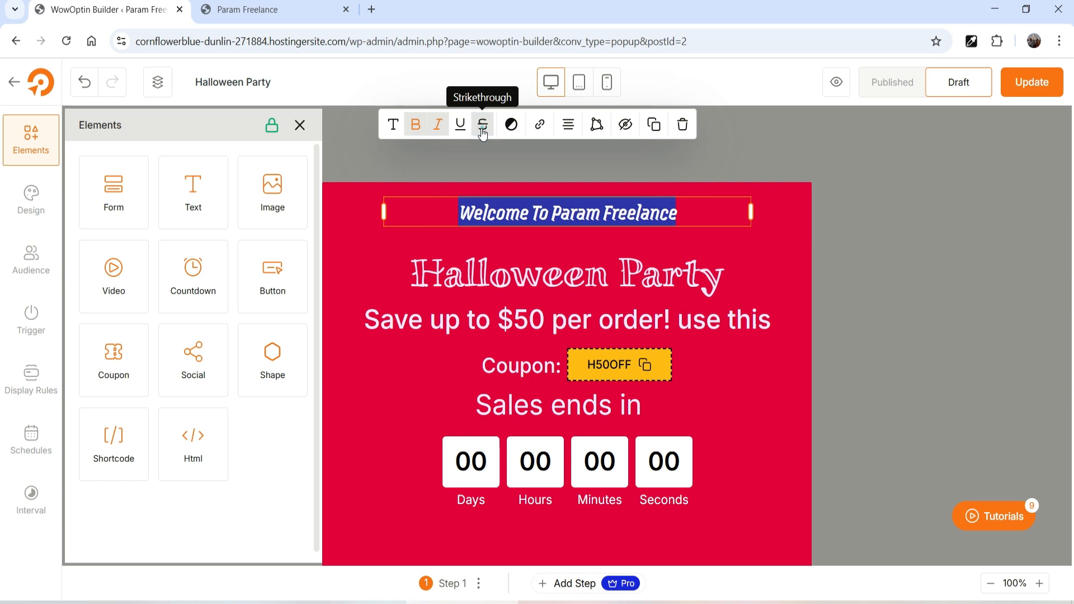
- Set the welcome text's colour to solid white (ffffff)
click(513, 131)
click(173, 426)
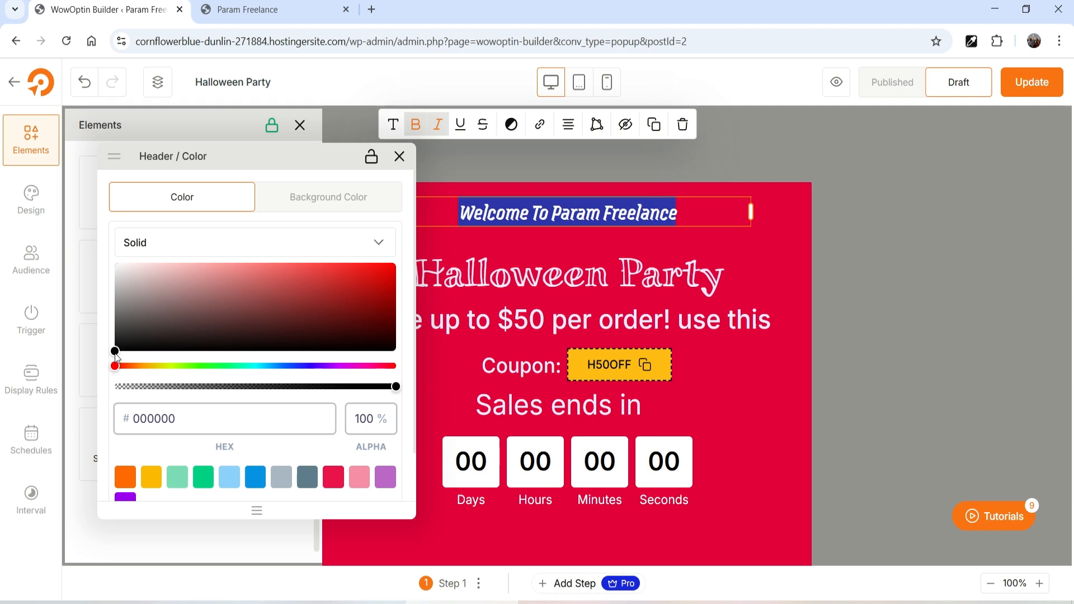
click(119, 268)
drag(120, 268, 110, 268)
click(585, 243)
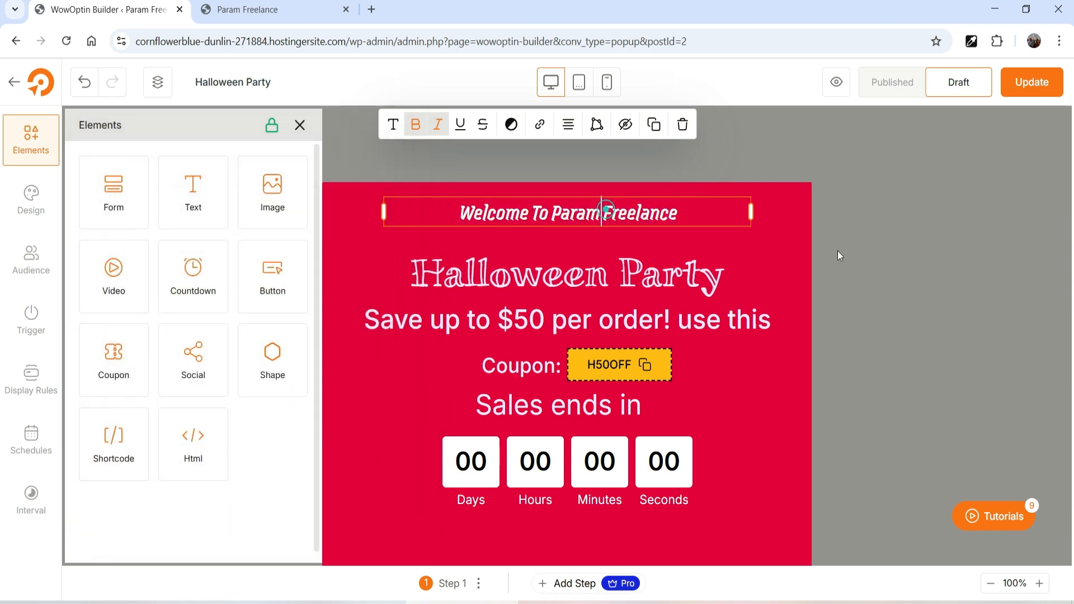
- Give the welcome text a solid dark blue background colour
click(511, 124)
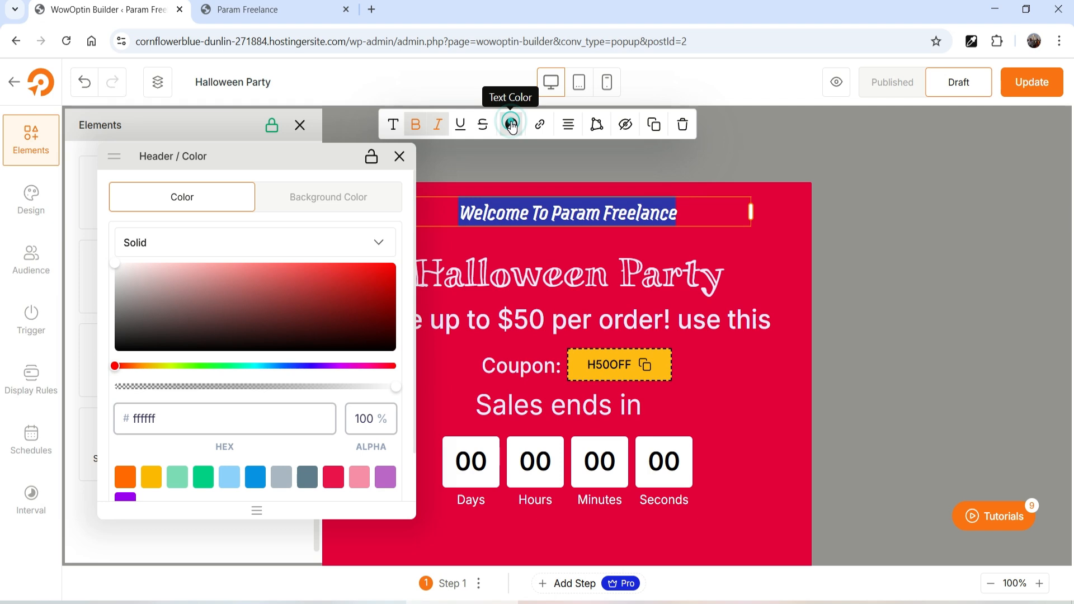
click(300, 205)
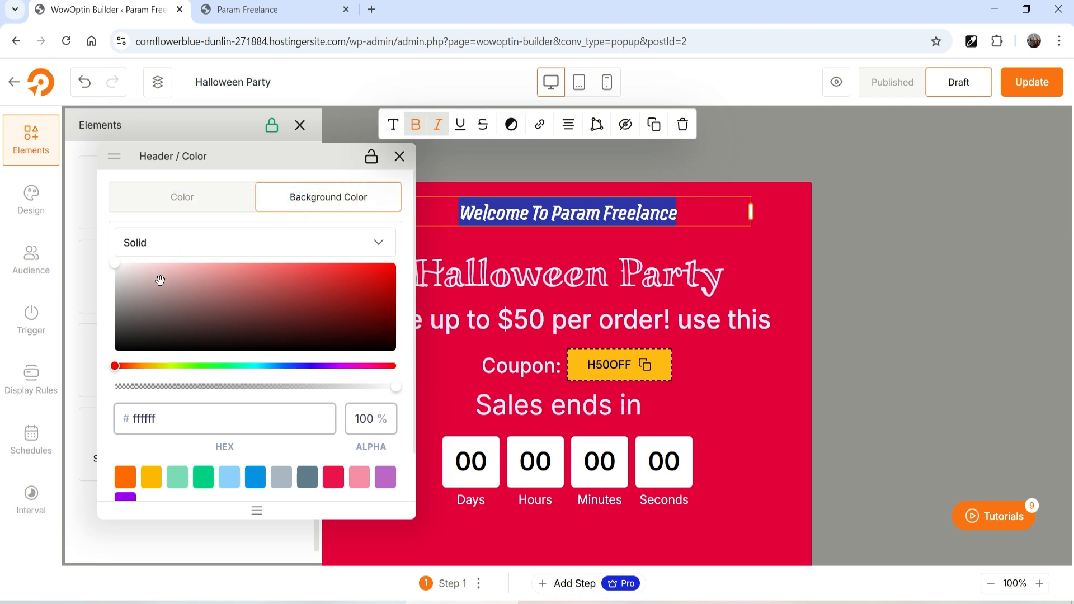
click(300, 365)
drag(259, 302, 341, 313)
click(761, 236)
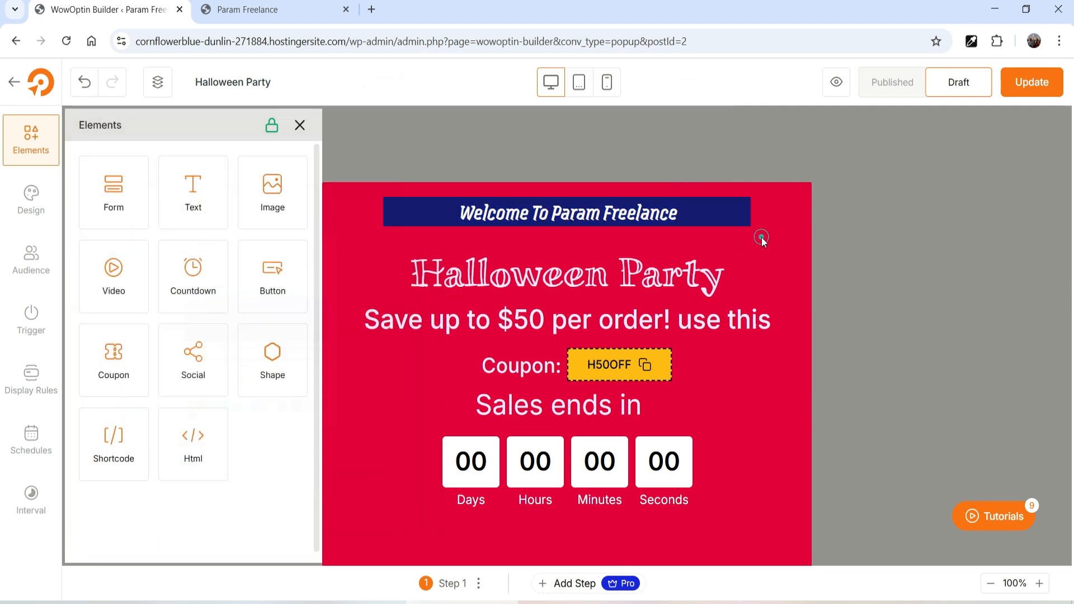
- Narrow the welcome text box to fit its wording and place it roughly centred above the Halloween Party heading
click(751, 211)
drag(751, 211, 620, 211)
drag(535, 208, 581, 209)
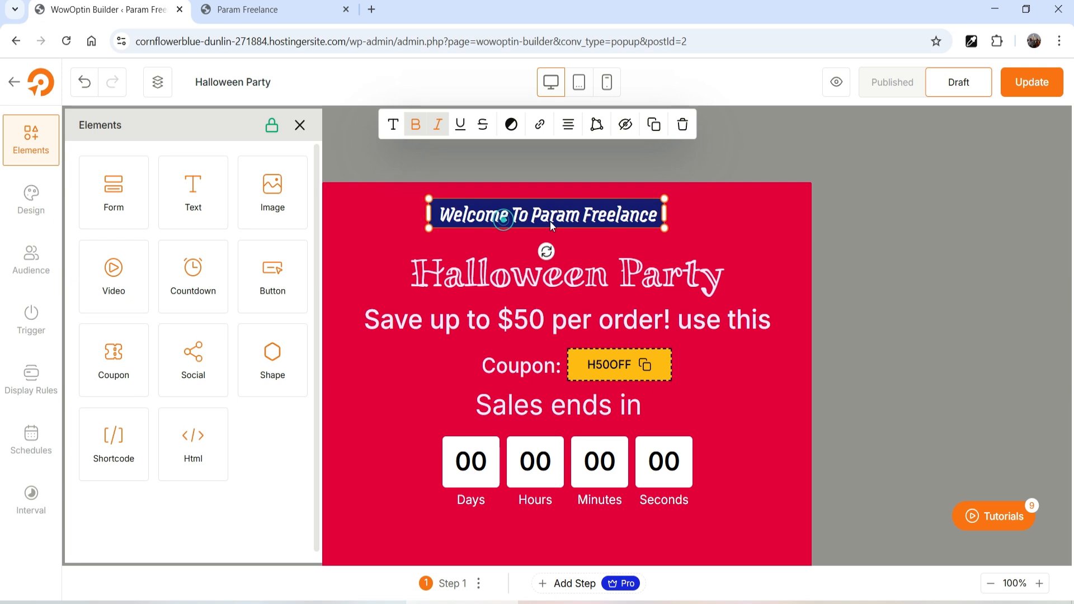
drag(546, 249, 547, 260)
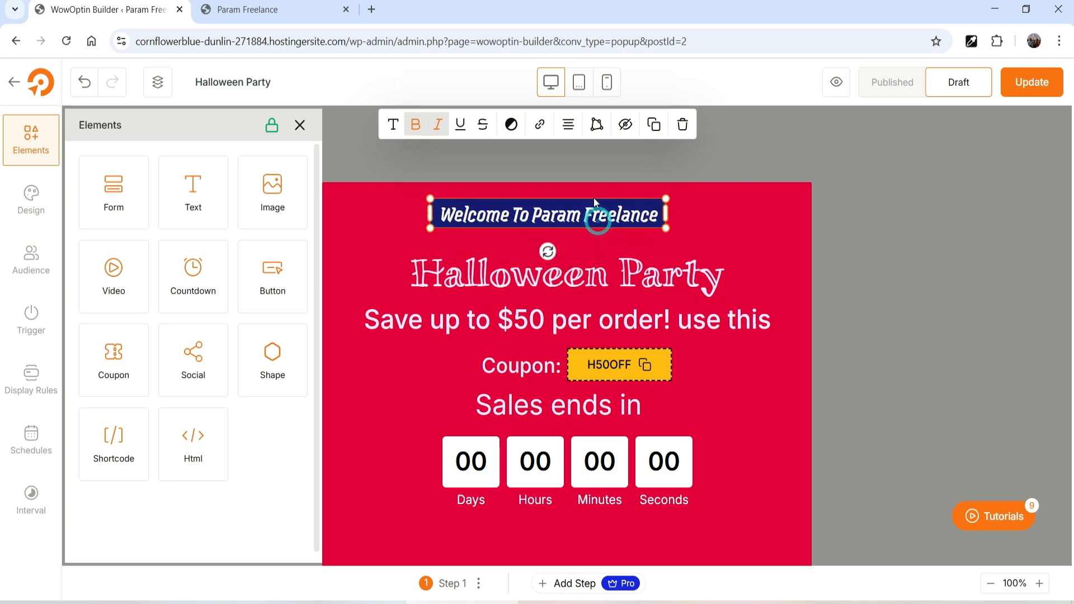
- Look at the welcome text's link settings, then try left alignment on it and return it to centre
click(538, 133)
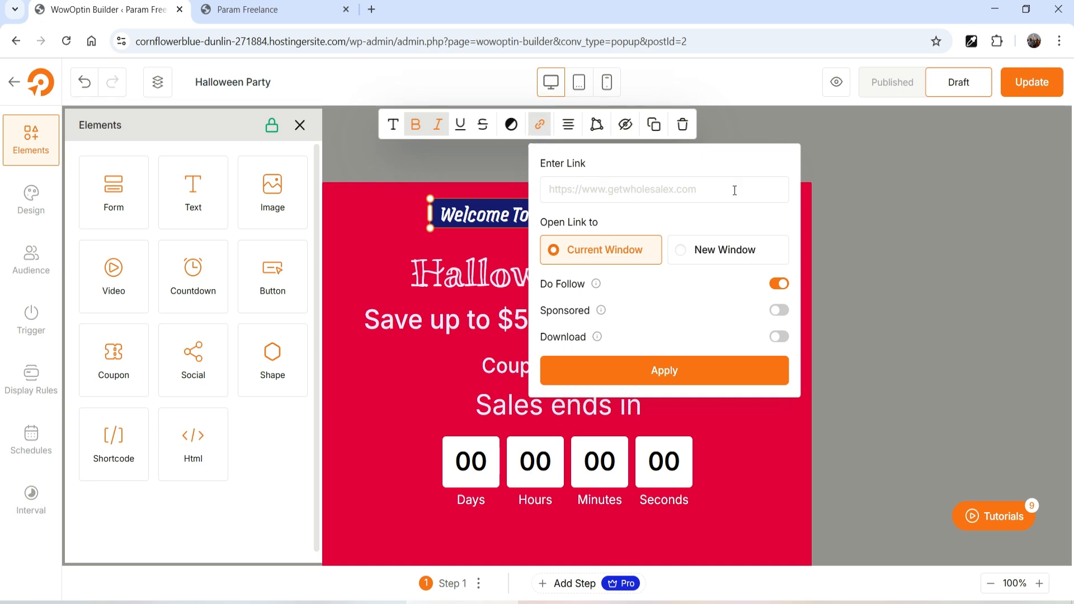
click(570, 127)
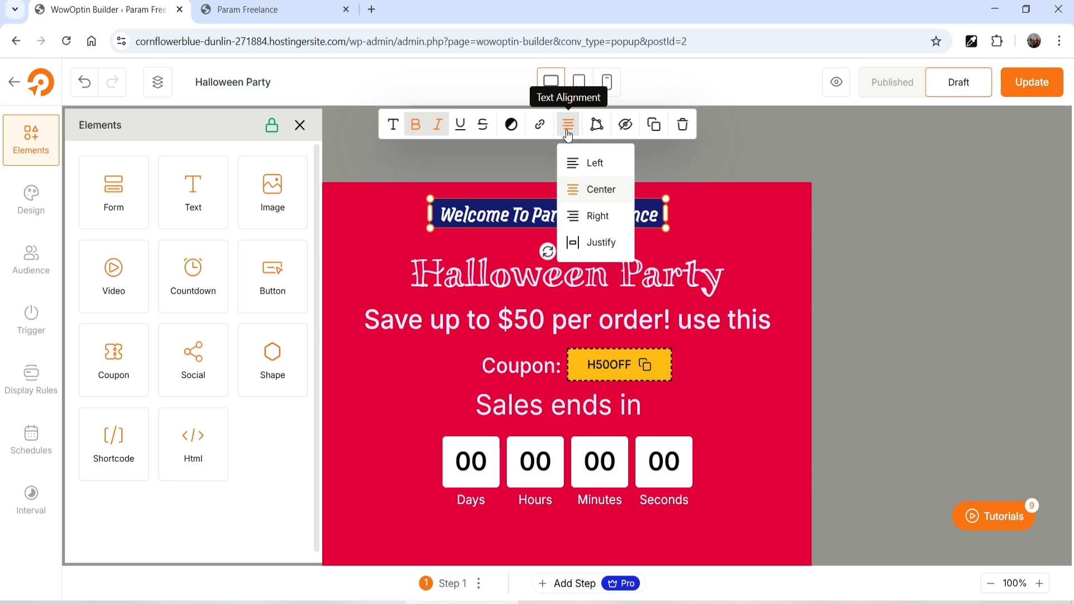
click(581, 161)
click(568, 125)
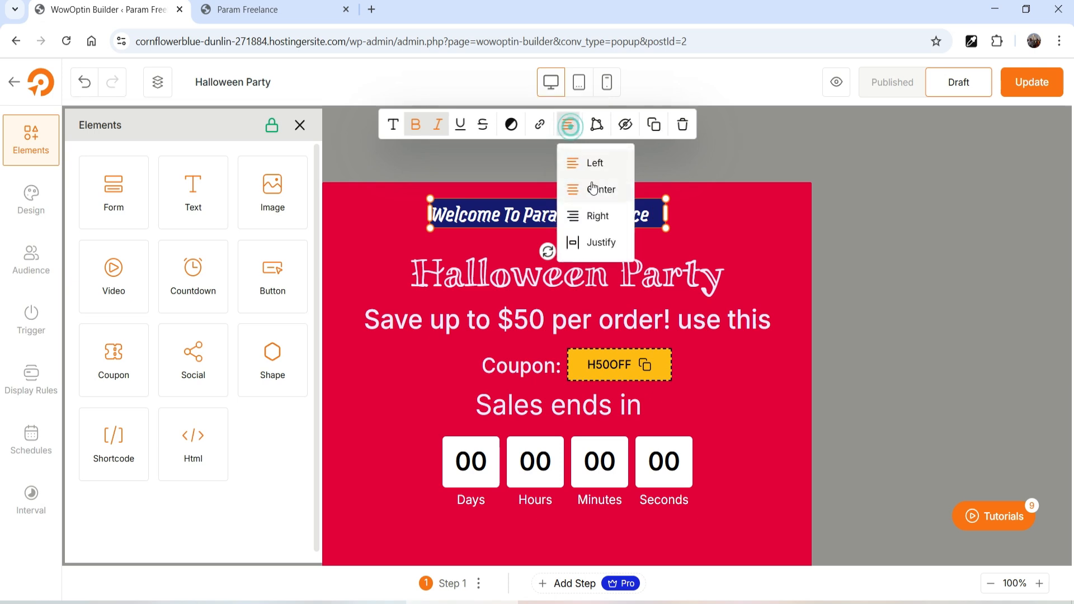
click(593, 187)
click(568, 124)
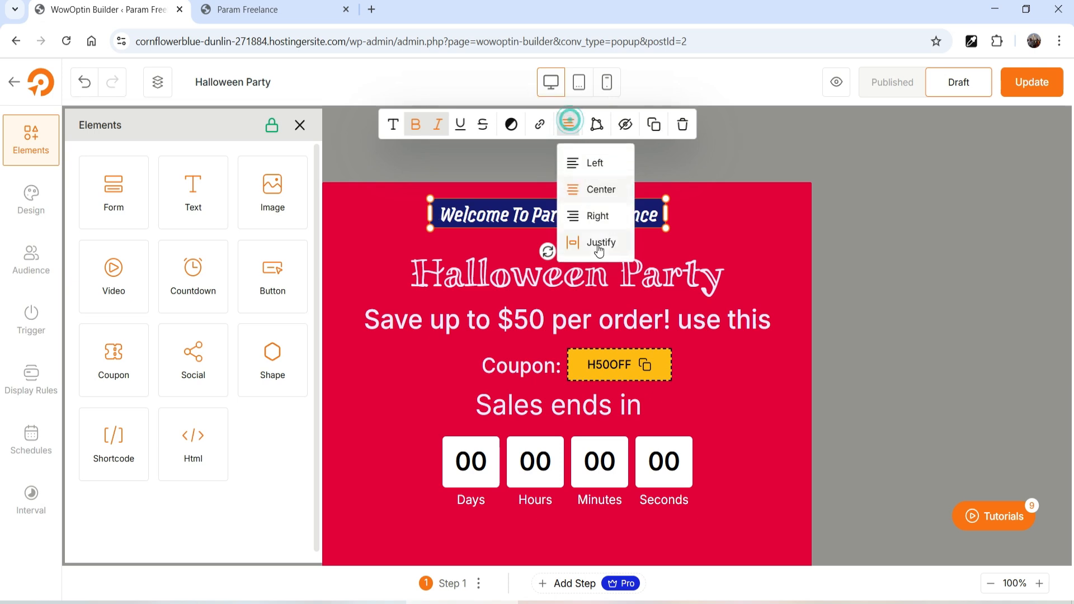
- Look at the warp tool and the hide-in-device options for the welcome text, then deselect it
click(598, 128)
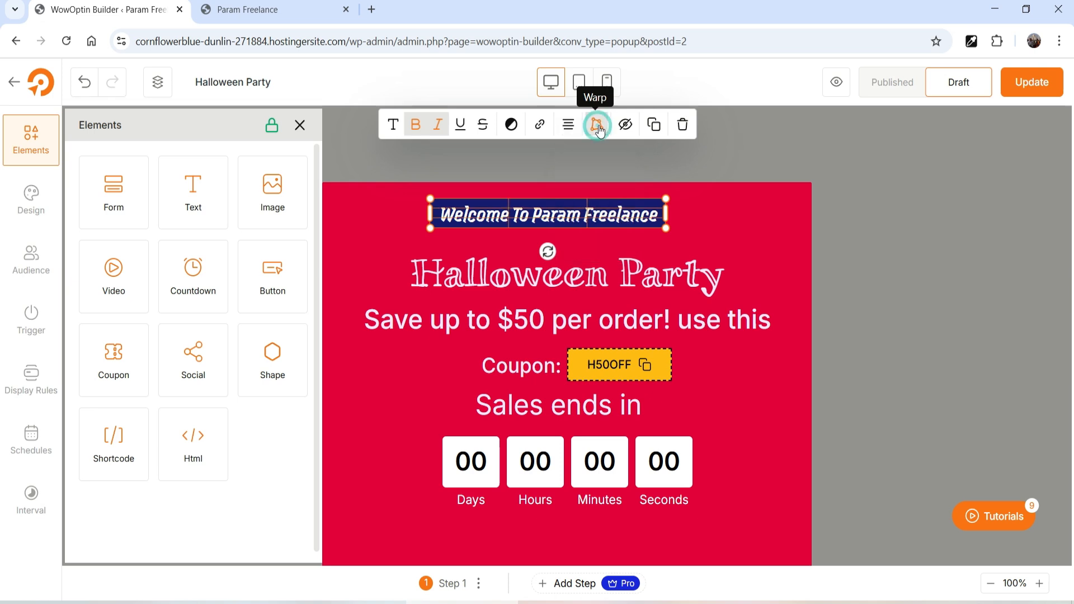
click(626, 126)
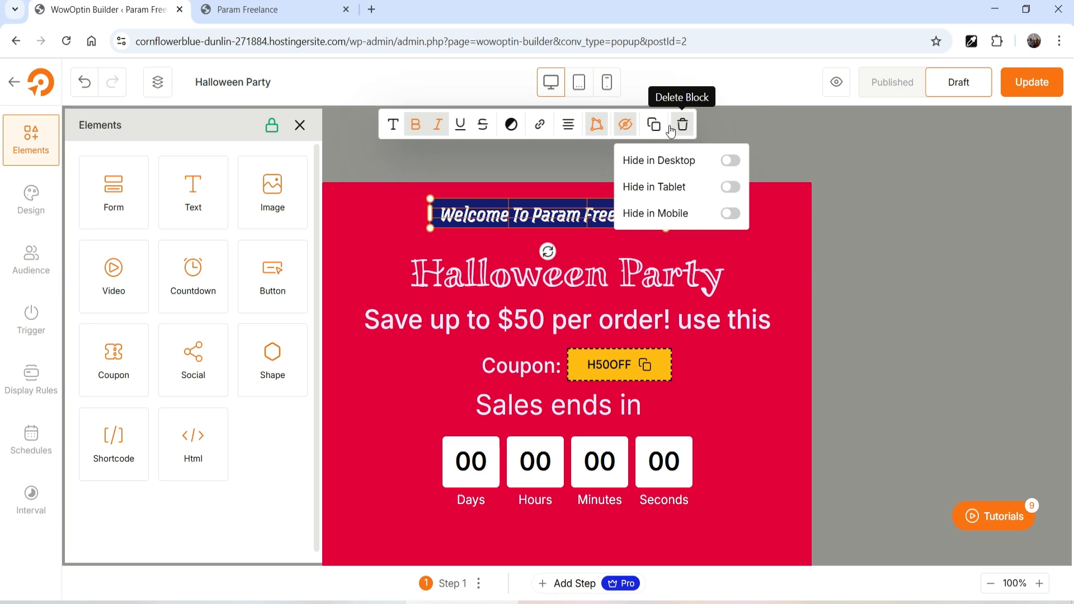
click(503, 238)
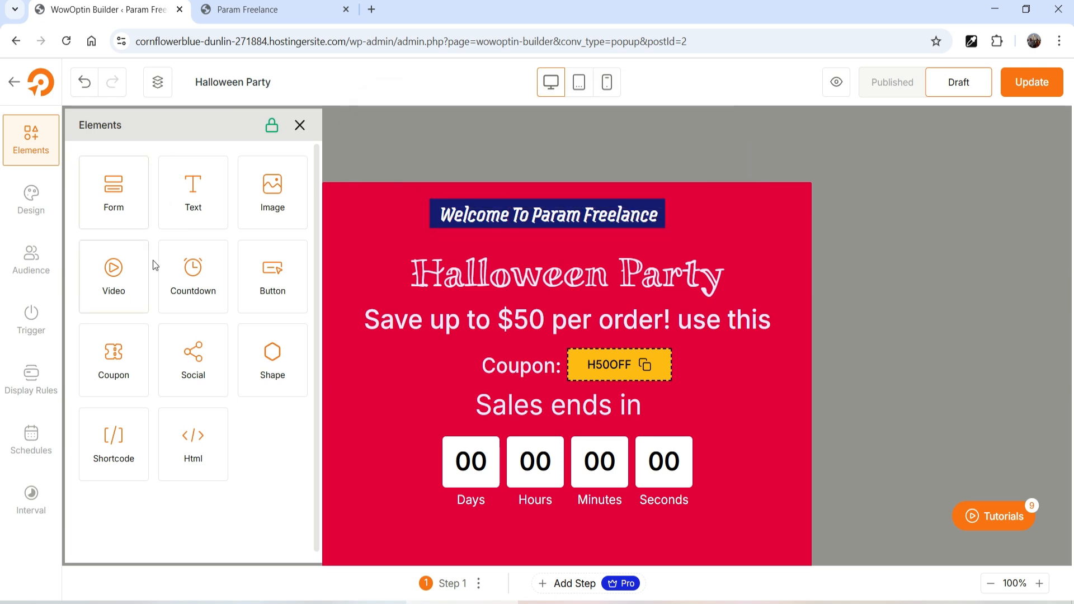
- Add an image element to the popup and fill it with the blue handbag picture product-bag3-c.jpg from the Media Library
drag(269, 196, 381, 375)
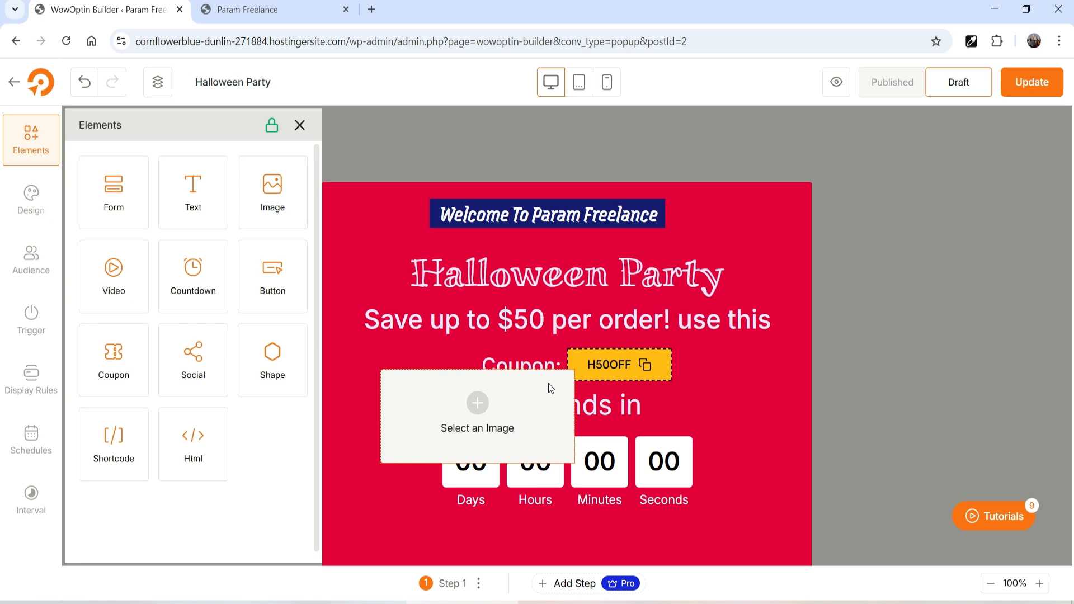
drag(575, 459, 486, 420)
click(417, 367)
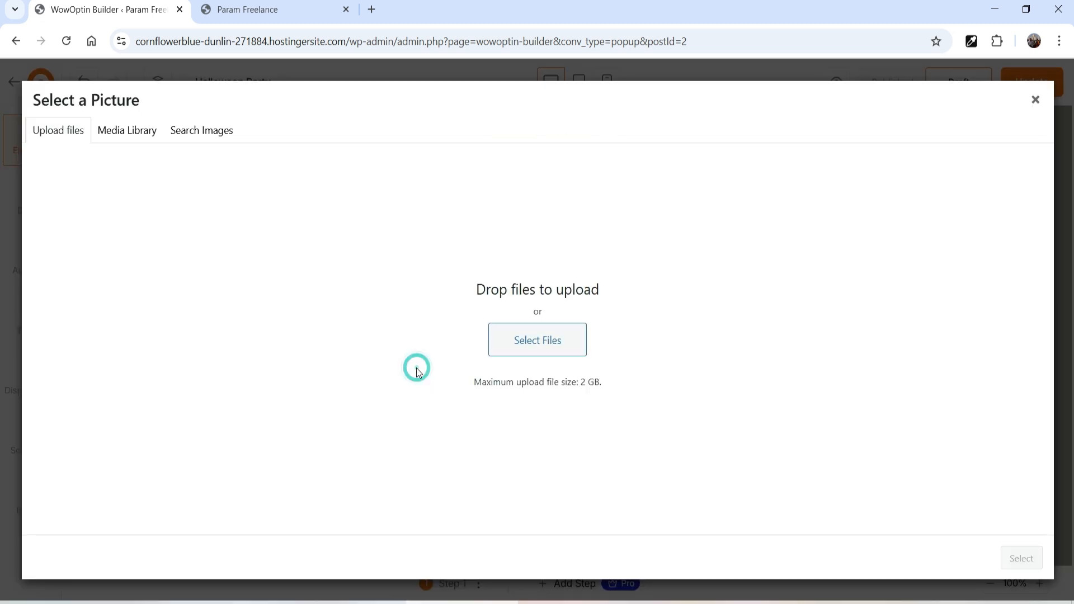
click(127, 133)
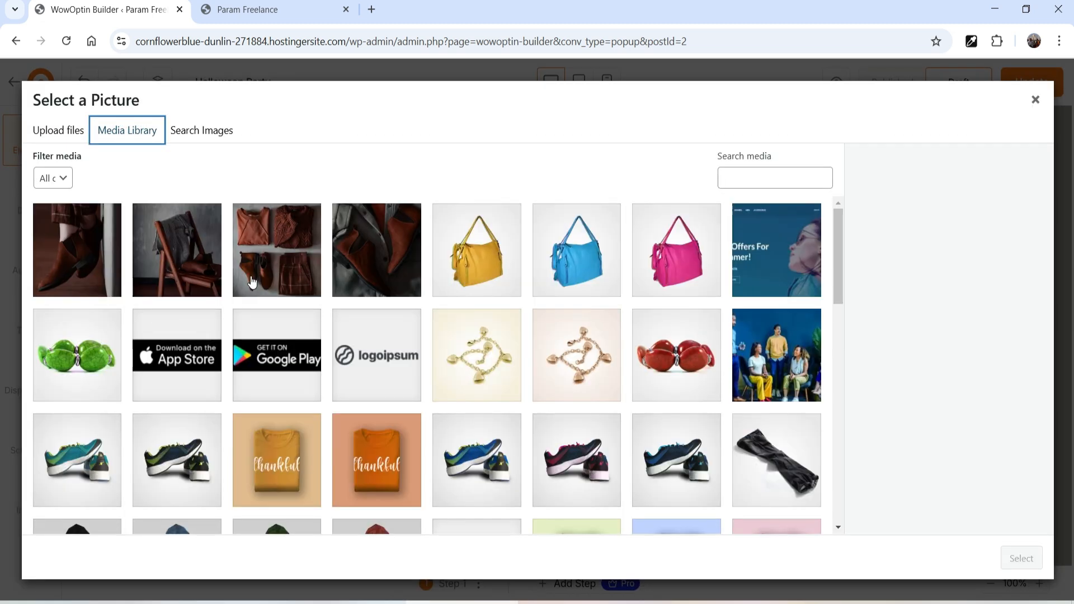
click(576, 272)
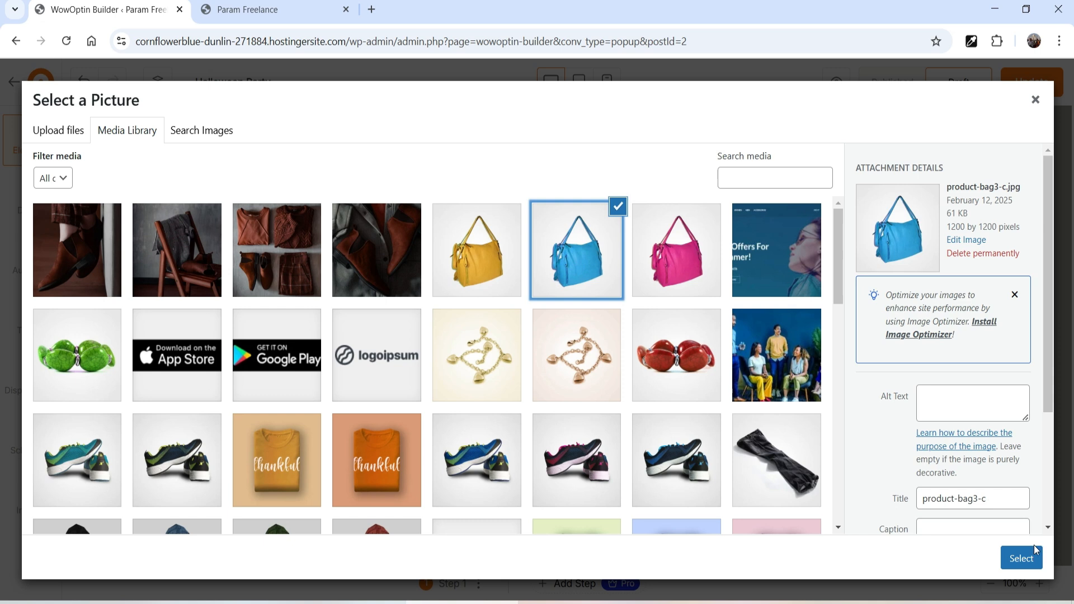
click(1033, 551)
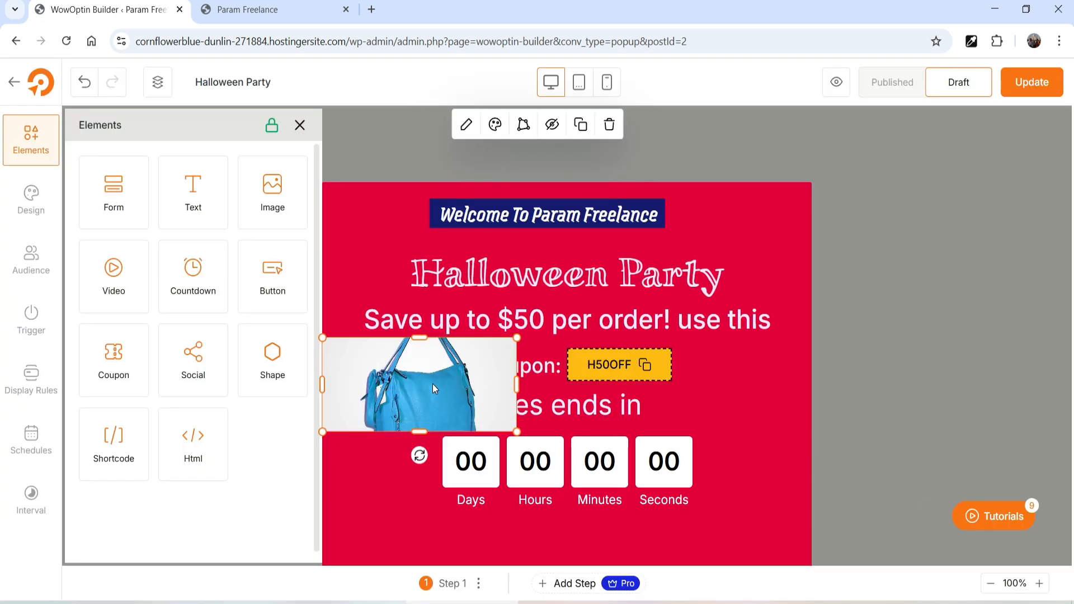
- Review the handbag image's content settings: source URL, alt text and link
click(467, 125)
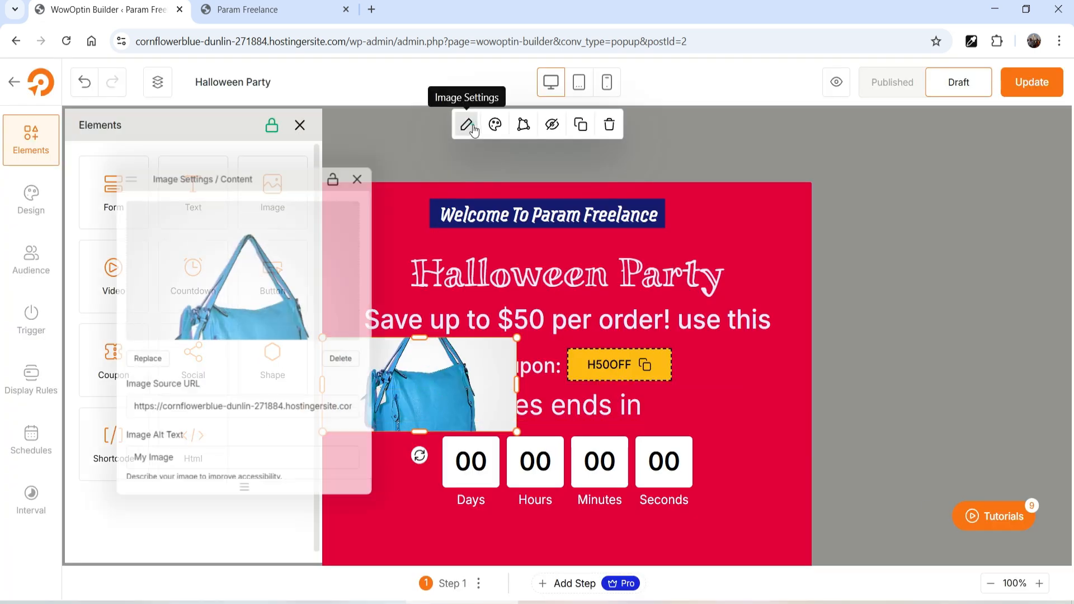
scroll(221, 316, down, 2)
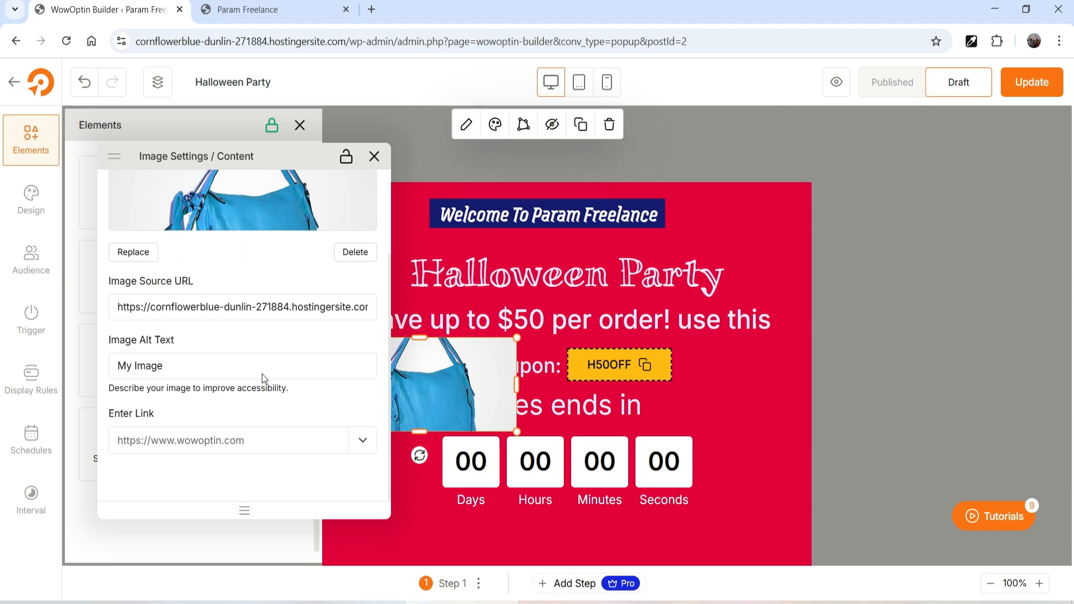
double_click(182, 307)
click(182, 308)
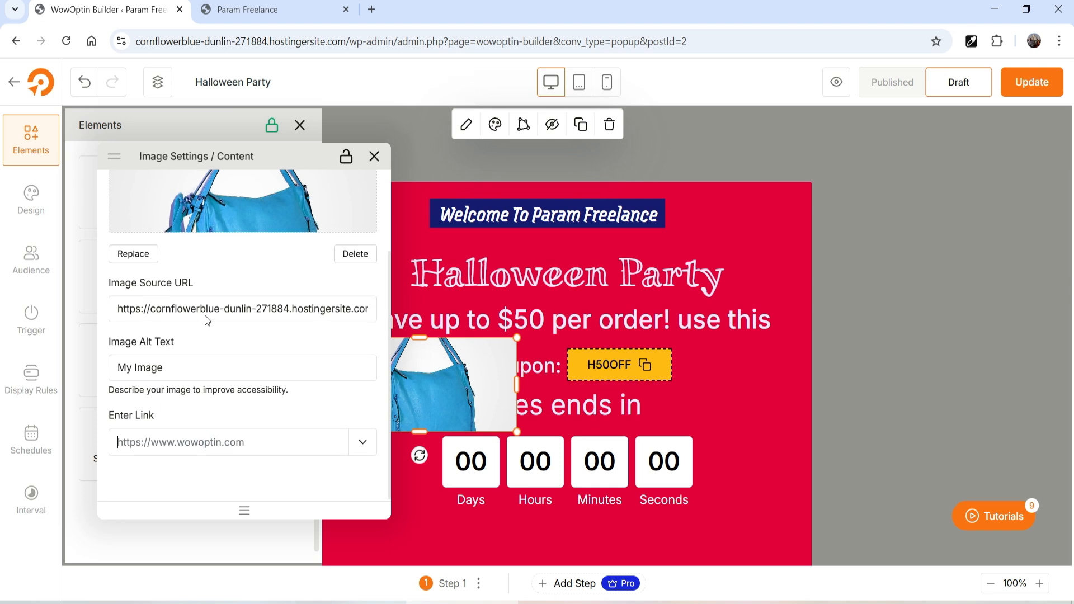
scroll(208, 291, up, 2)
- Set the handbag image's width to 200 px and height to 150 px in its style settings
click(494, 124)
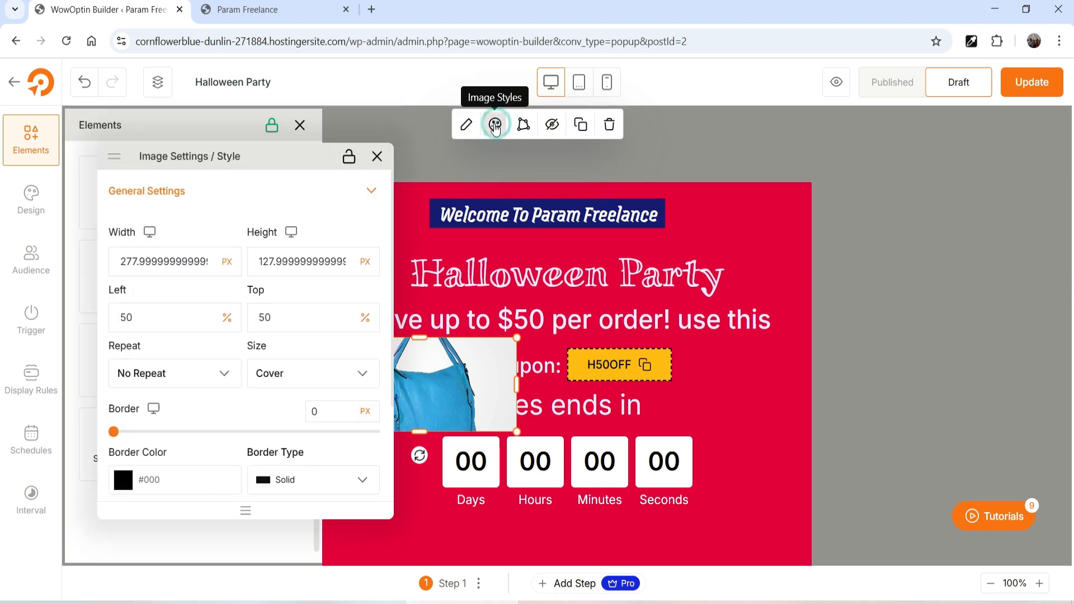
triple_click(155, 261)
text(200)
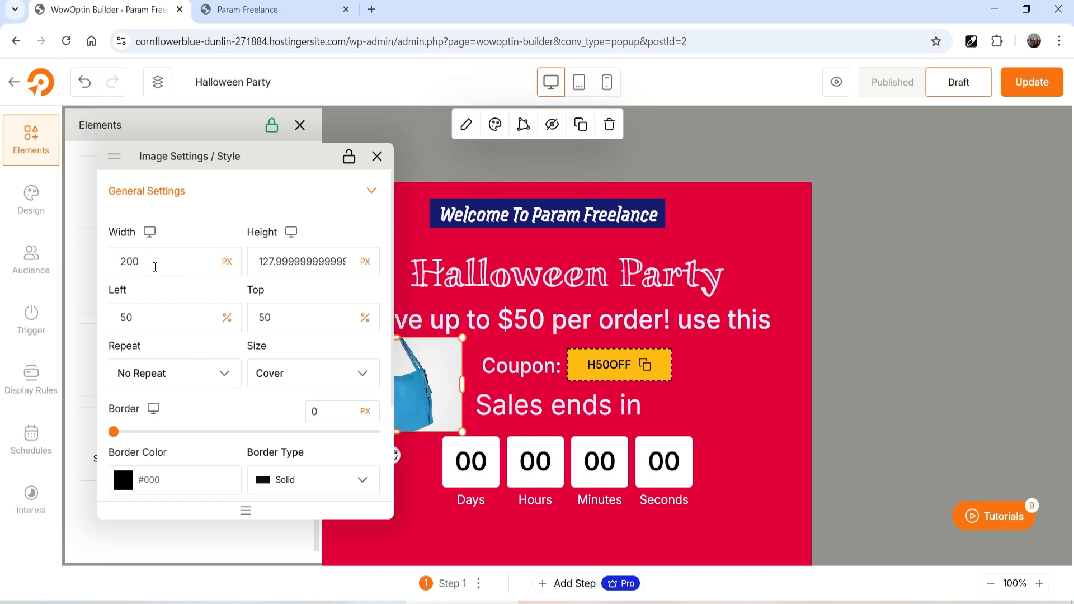
triple_click(289, 261)
text(150)
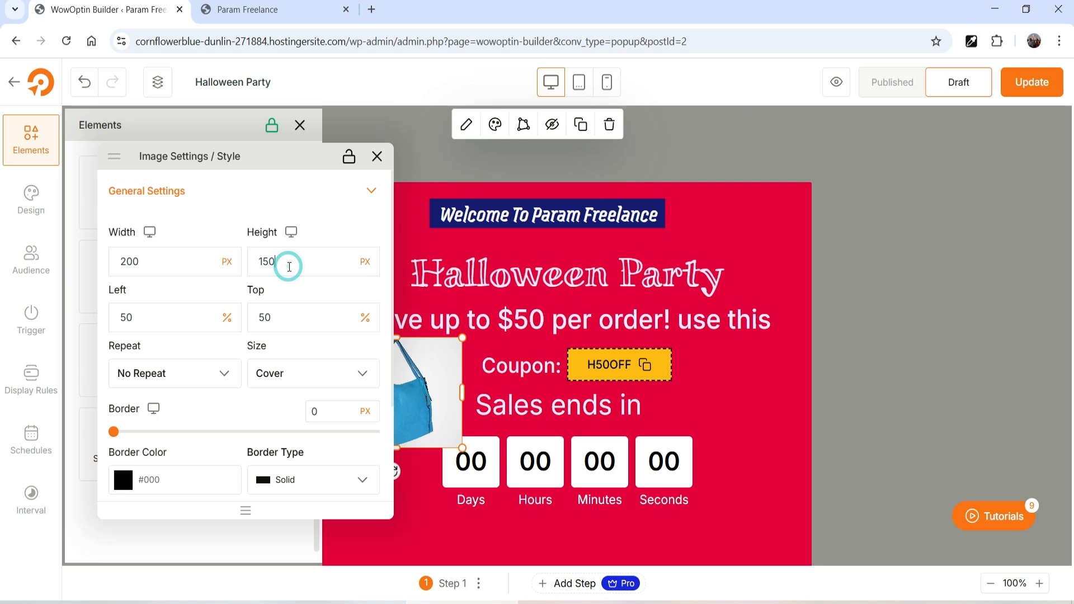
- Look through the handbag image's Repeat and Size options, keeping No Repeat and Cover
scroll(216, 364, down, 2)
click(191, 300)
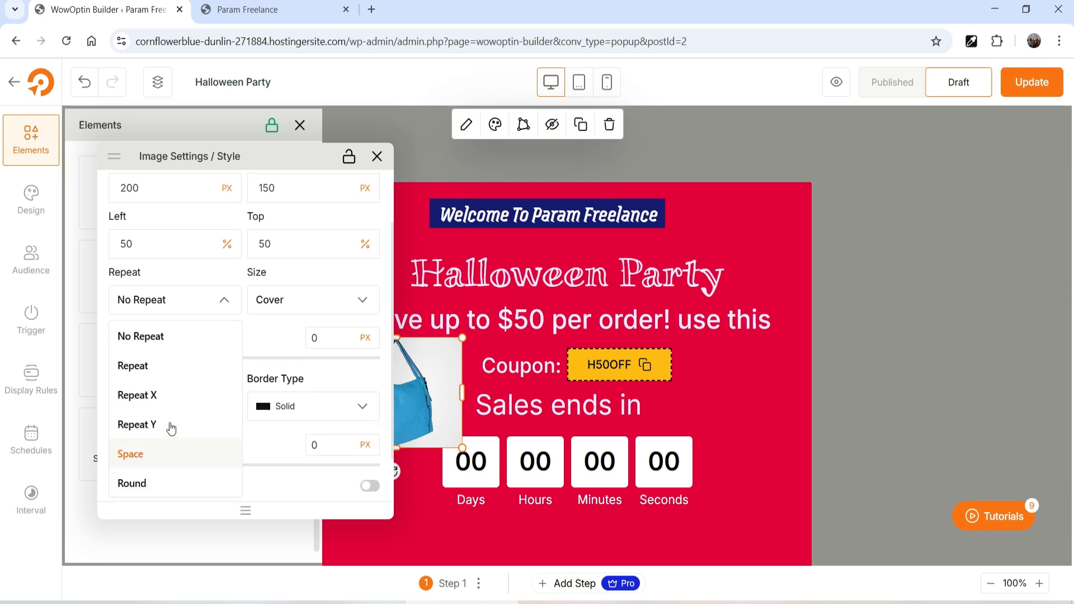
click(292, 305)
click(291, 330)
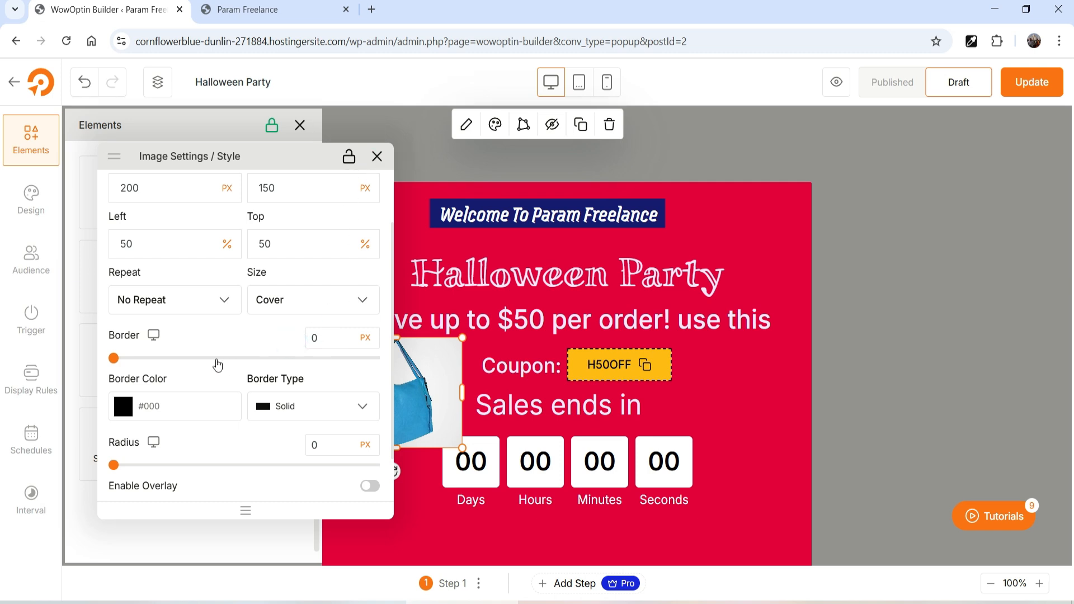
- Give the handbag image a 21 px corner radius and a box shadow of 3 px horizontal, 4 px vertical, 5 px blur and 4 px spread
scroll(124, 415, down, 1)
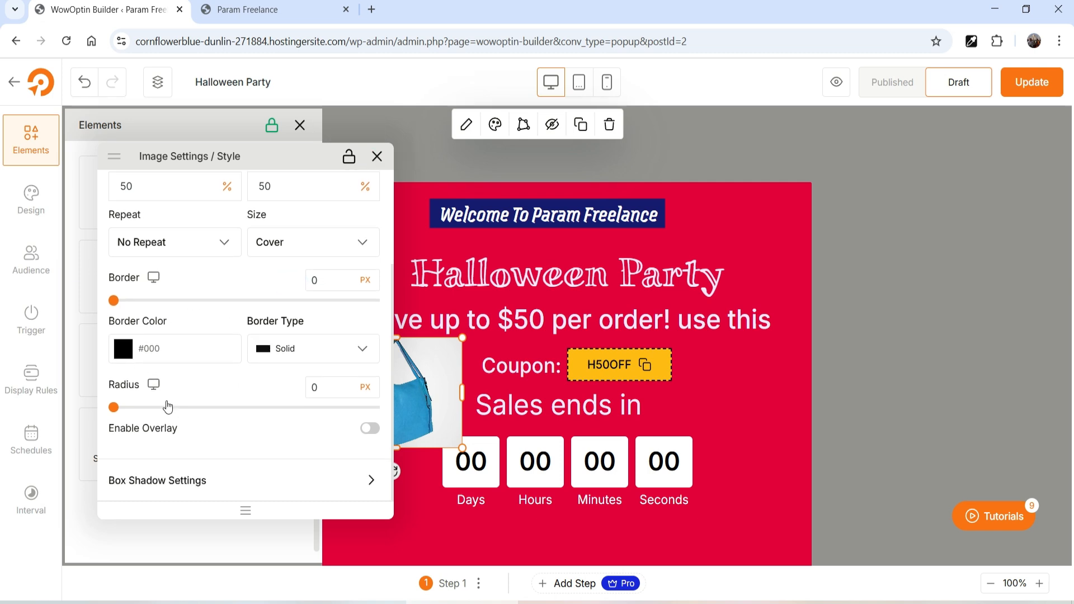
drag(130, 411, 169, 413)
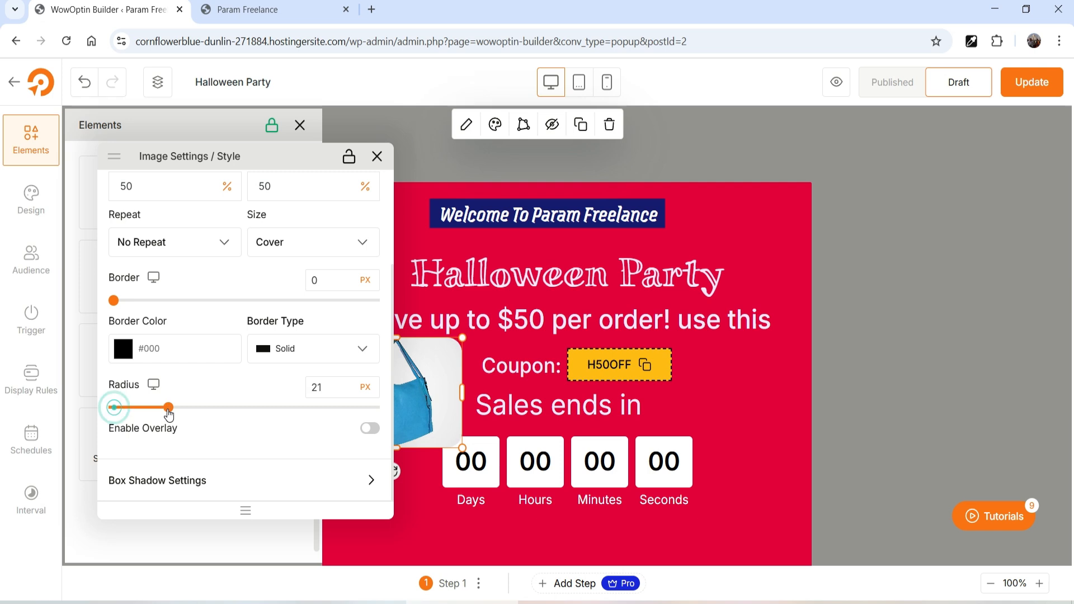
click(223, 482)
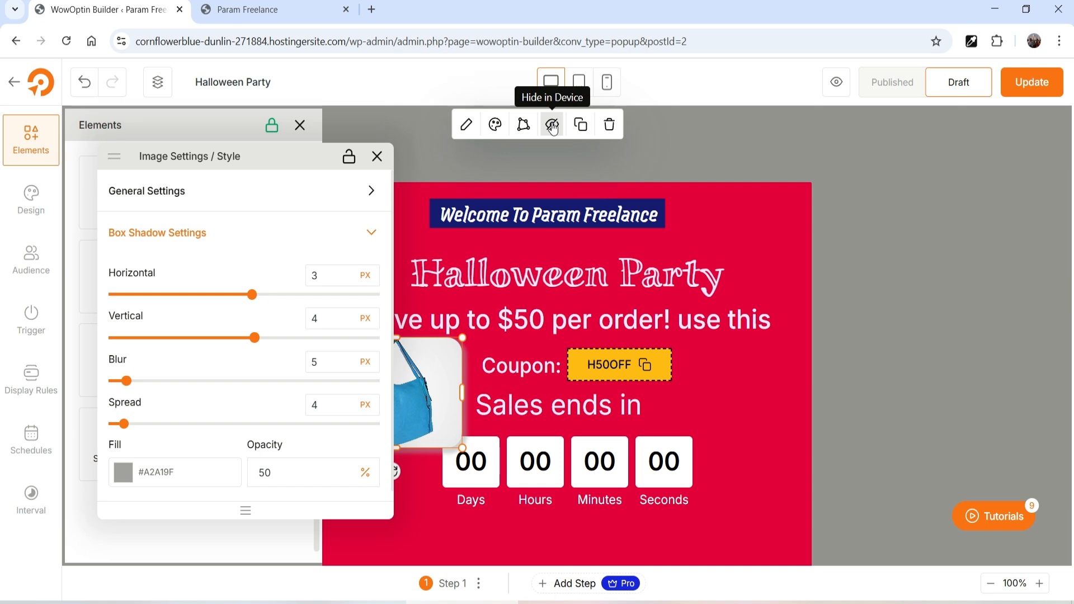
click(523, 244)
- Shrink the handbag image to about 141 px wide and place it beside the Sales ends in text, near the popup's left edge
click(388, 398)
drag(462, 338, 416, 374)
drag(364, 422, 375, 421)
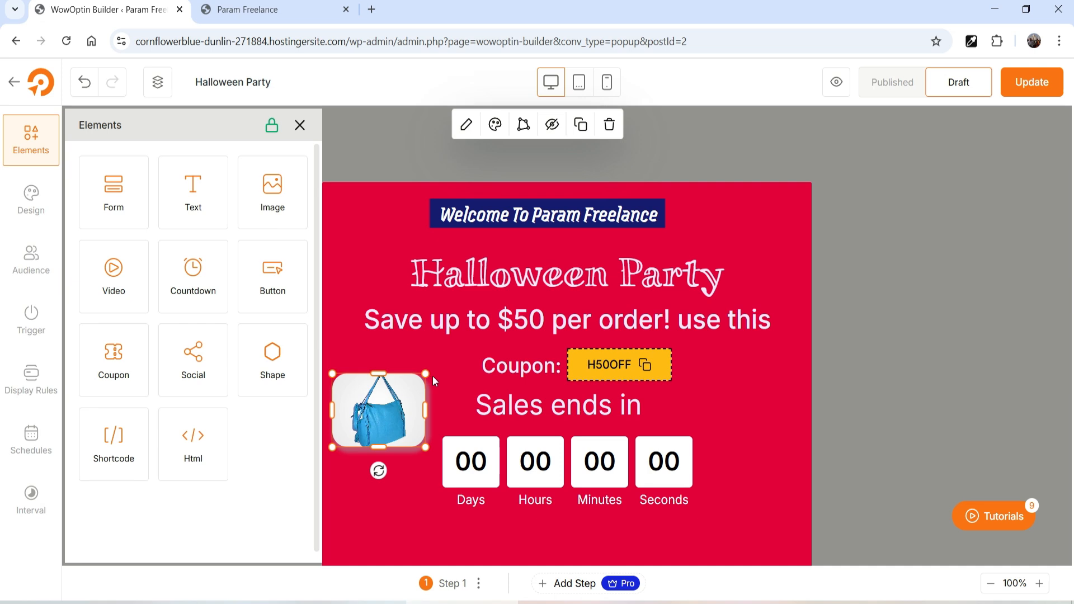
mouse_move(425, 374)
mouse_down()
mouse_move(434, 364)
mouse_move(425, 371)
mouse_up()
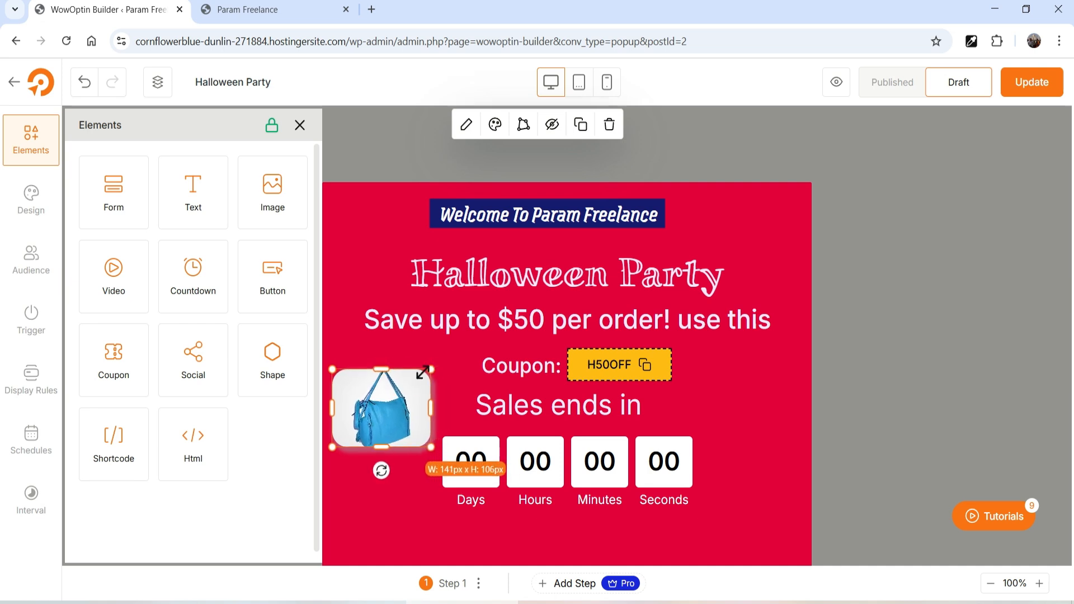
drag(380, 404, 383, 397)
drag(382, 361, 379, 349)
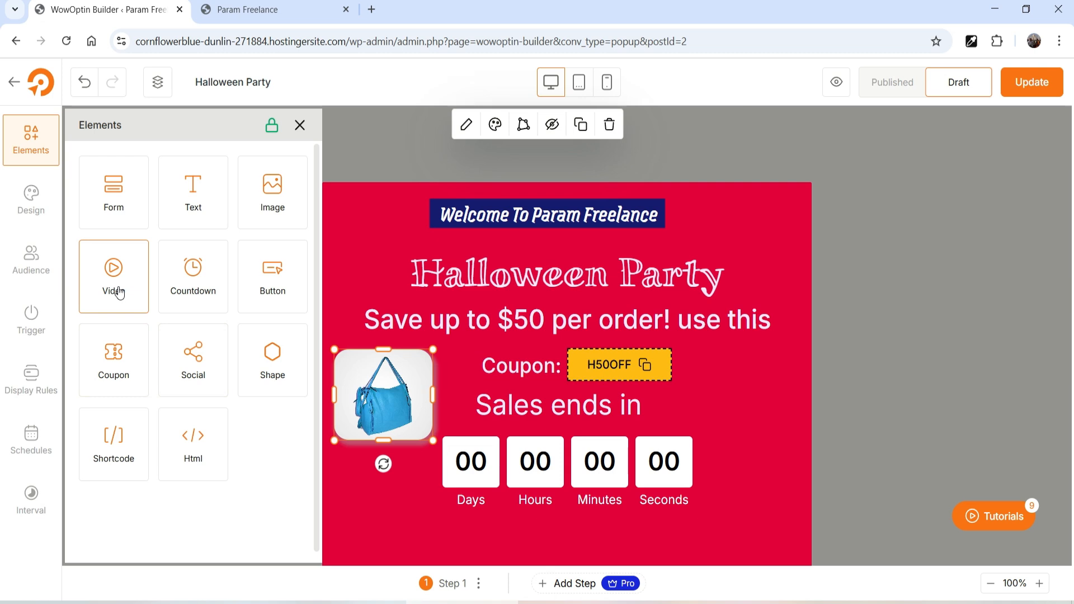
- Add a video element, shrink it and place it between the Sales ends in text and the popup's right edge
drag(112, 271, 715, 403)
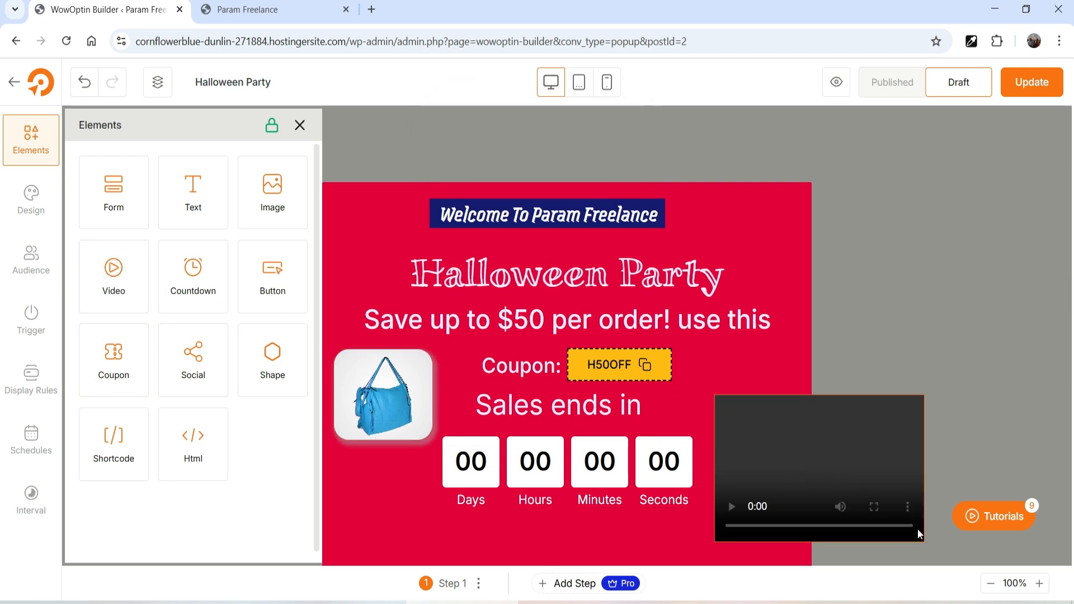
click(922, 543)
drag(923, 544, 784, 432)
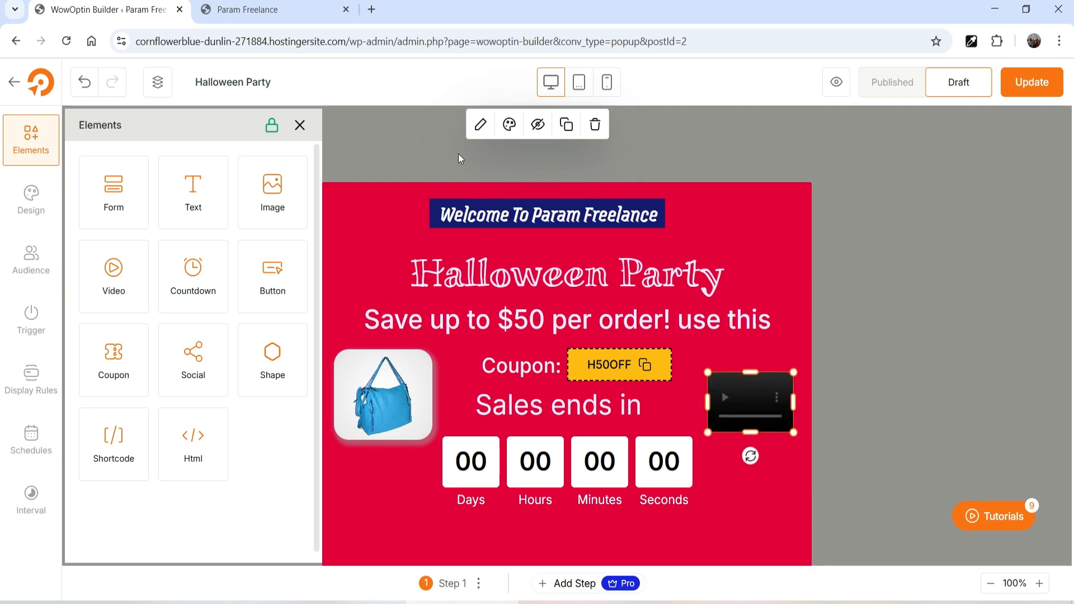
- Try the video's Autoplay and Show Controls options, leaving Autoplay off and Show Controls on
click(480, 124)
click(159, 213)
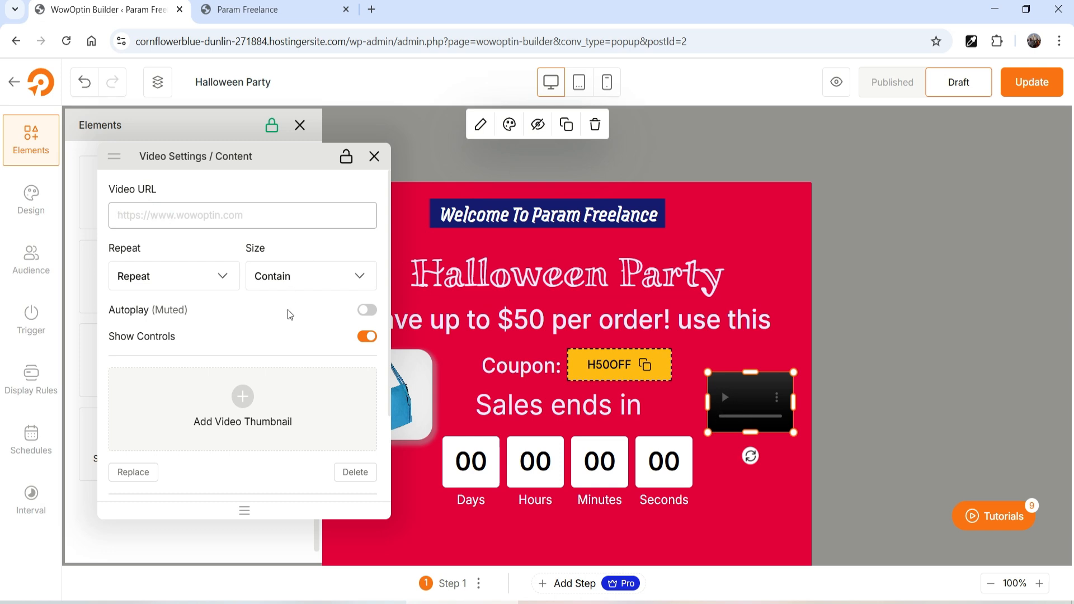
click(368, 311)
click(368, 310)
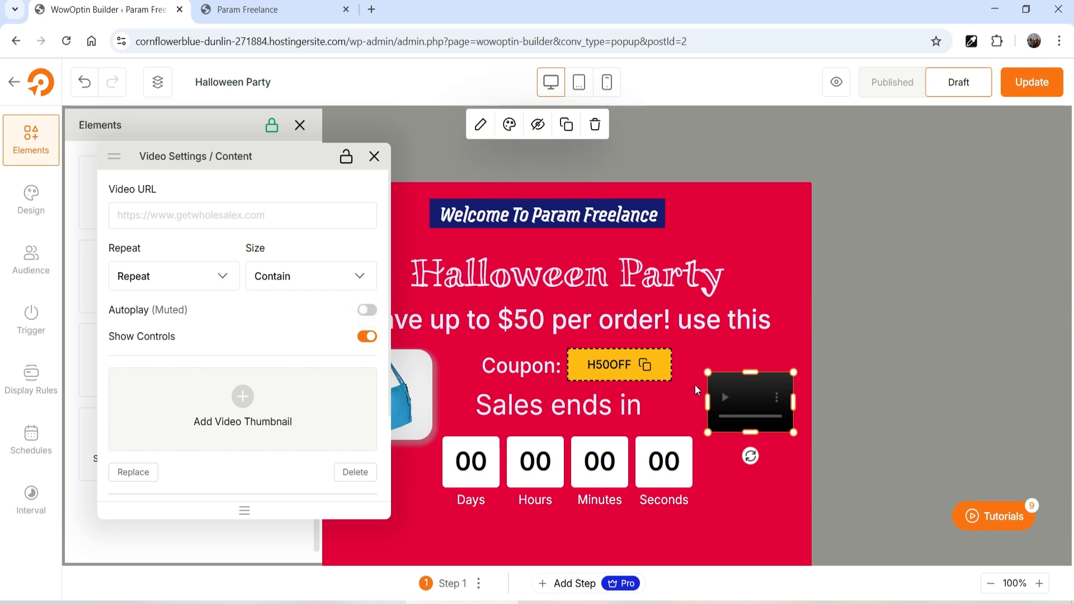
click(363, 343)
click(365, 337)
- Review the video's thumbnail and description settings
scroll(196, 357, down, 1)
scroll(194, 352, down, 2)
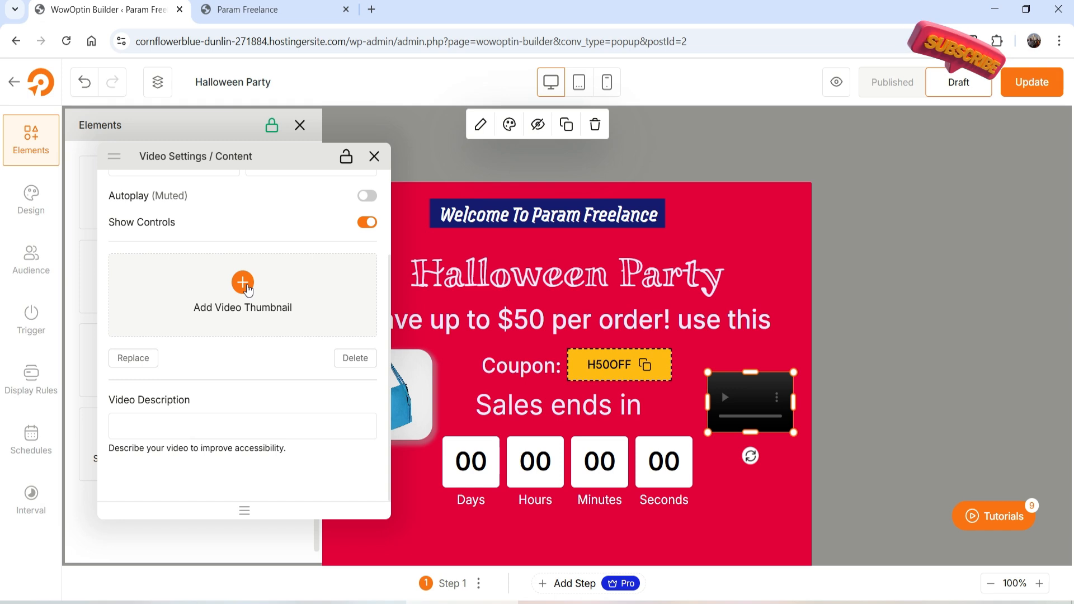
click(163, 424)
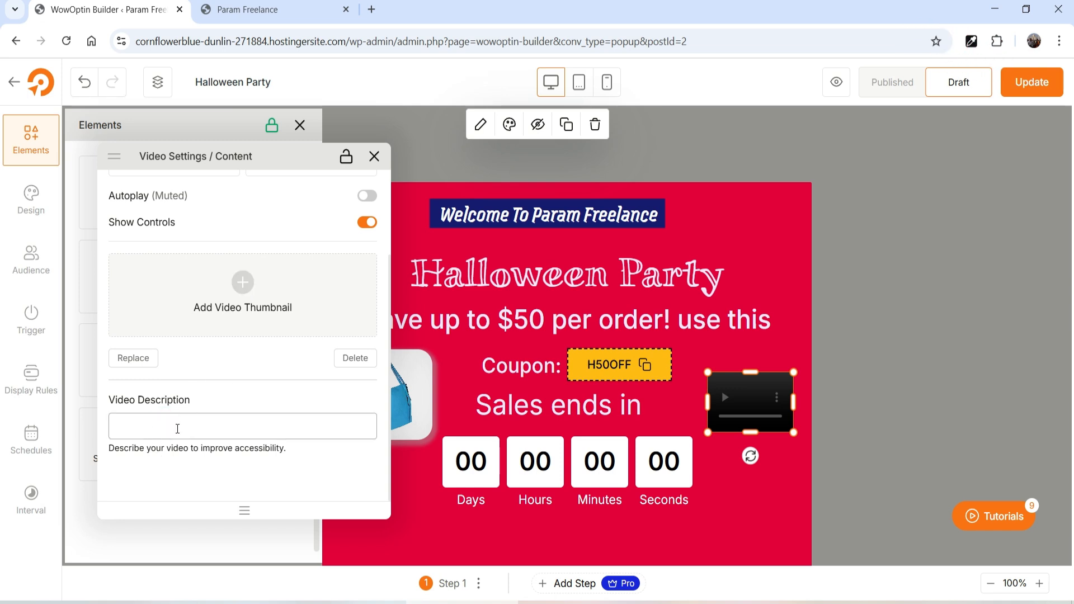
scroll(235, 272, up, 2)
- Check the video's size options and round its corners in the style settings
click(513, 124)
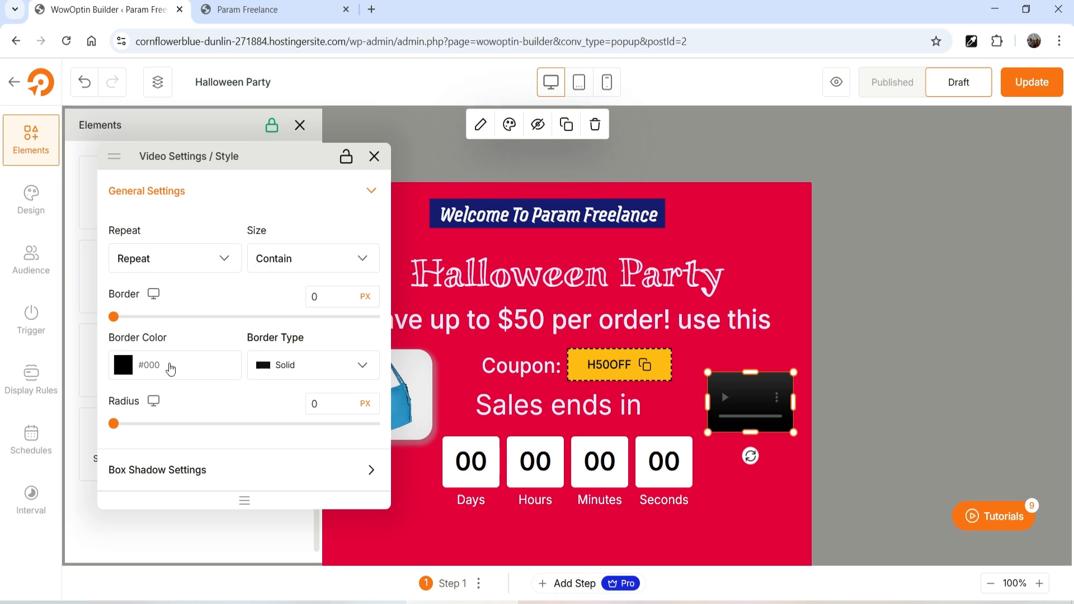
click(294, 261)
click(293, 307)
click(292, 300)
click(158, 425)
click(374, 156)
click(760, 353)
click(767, 413)
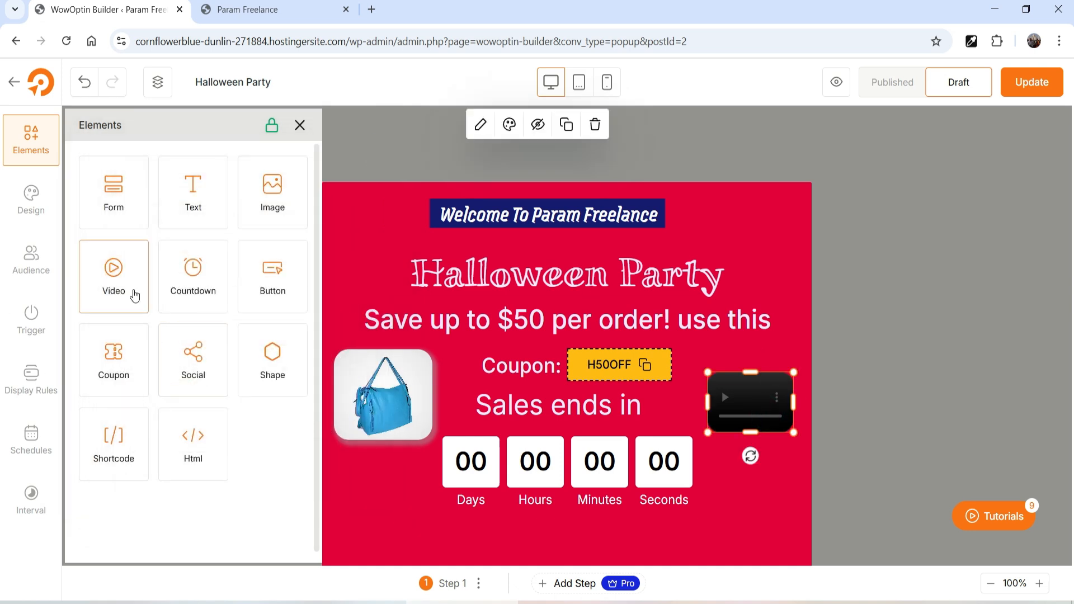
- Set the countdown's end date to 15-02-2025 and its end time to 02:01
click(573, 507)
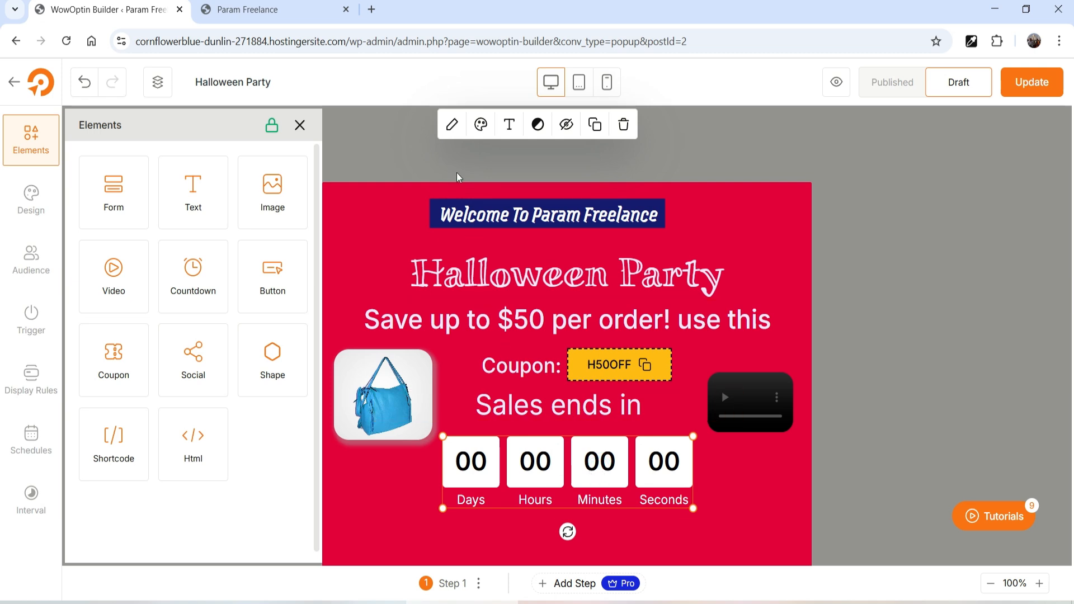
click(452, 124)
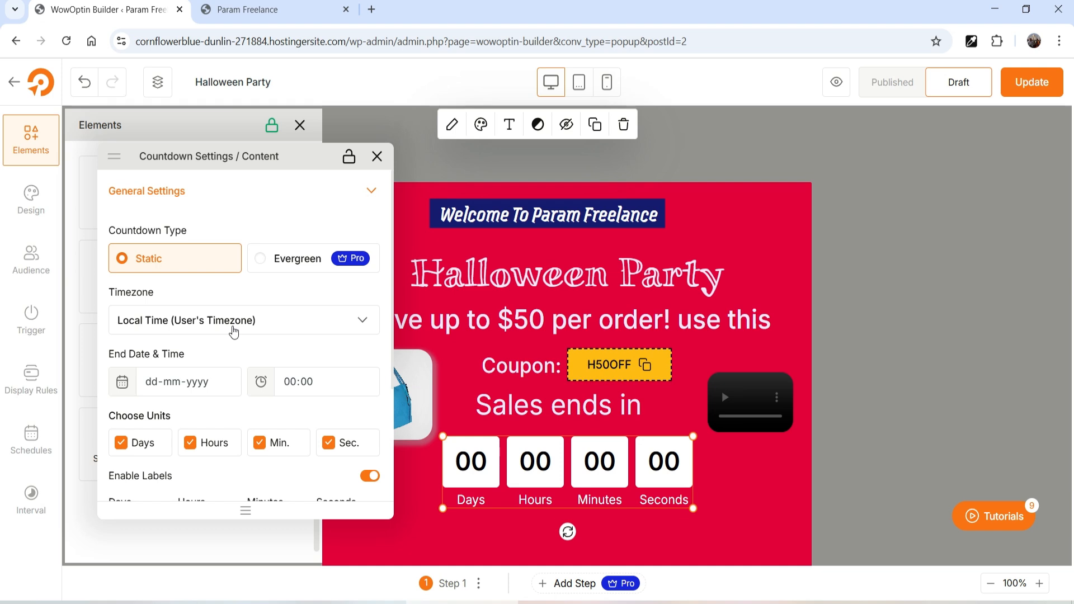
click(176, 395)
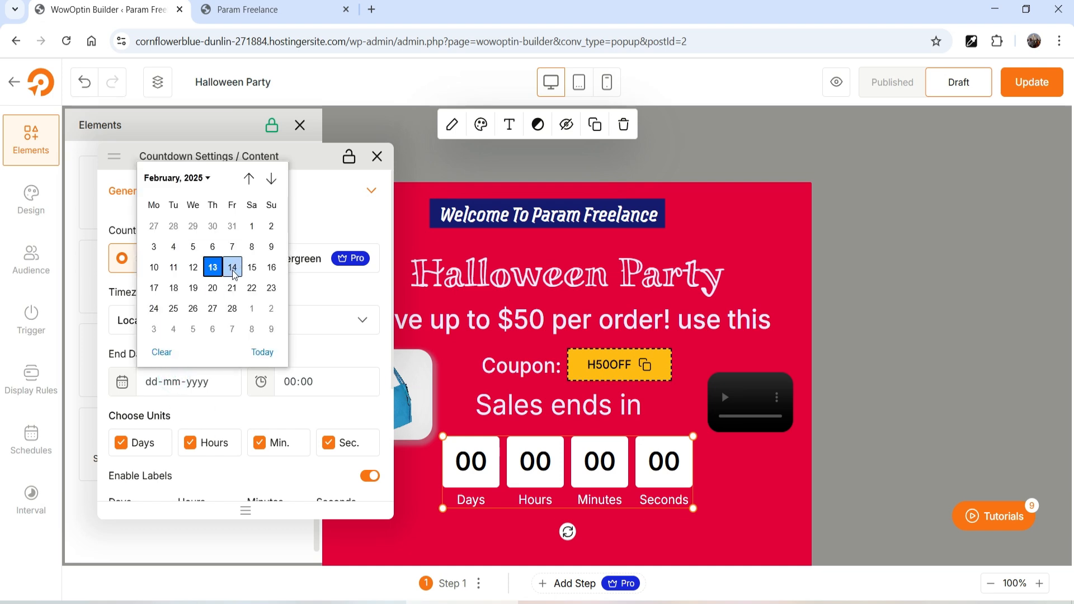
click(251, 268)
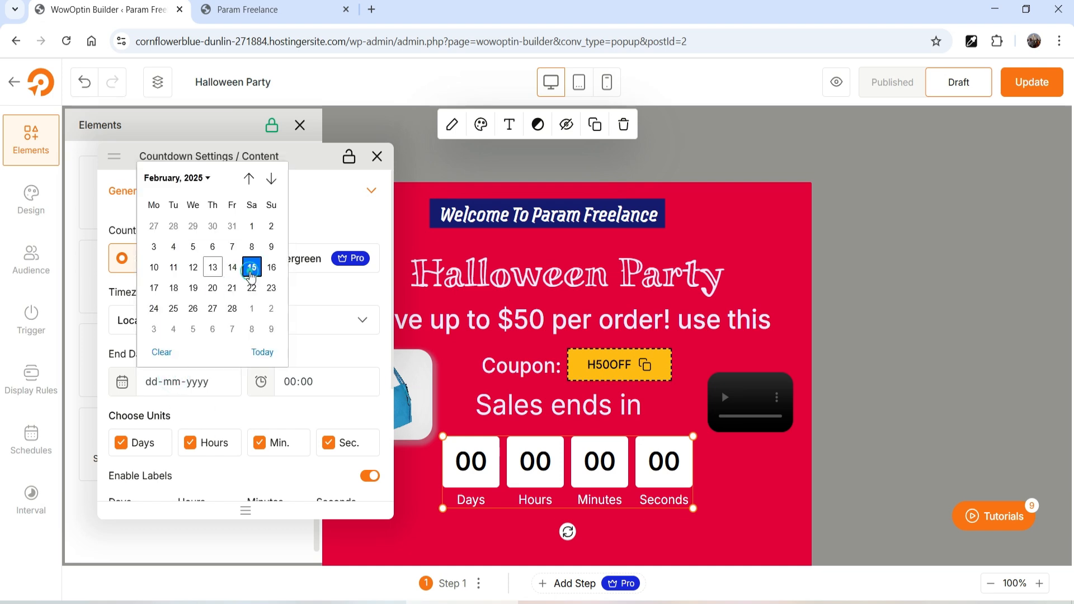
click(303, 383)
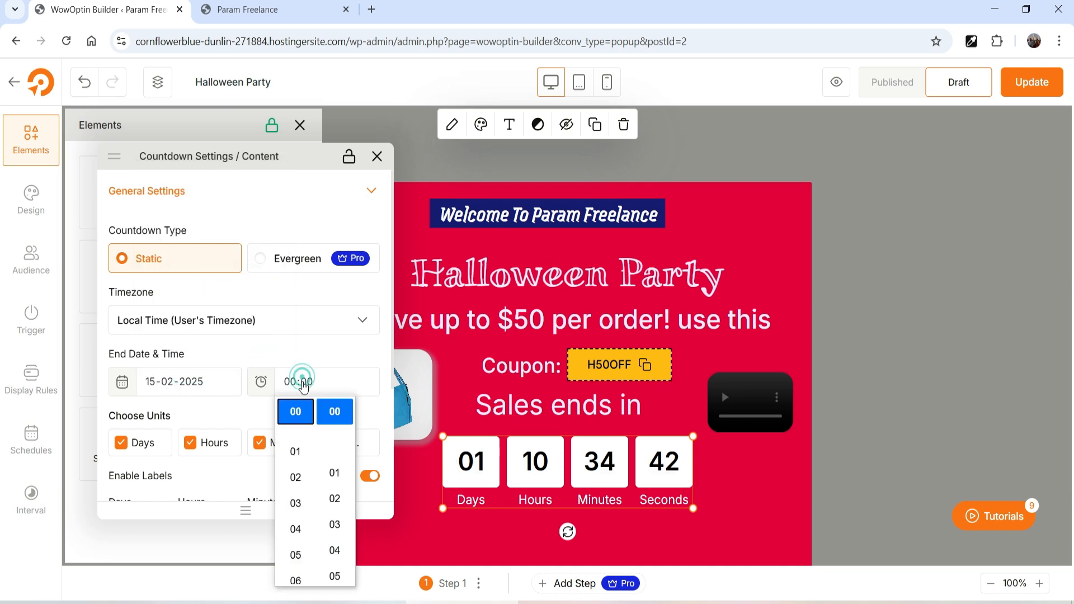
click(295, 475)
click(338, 478)
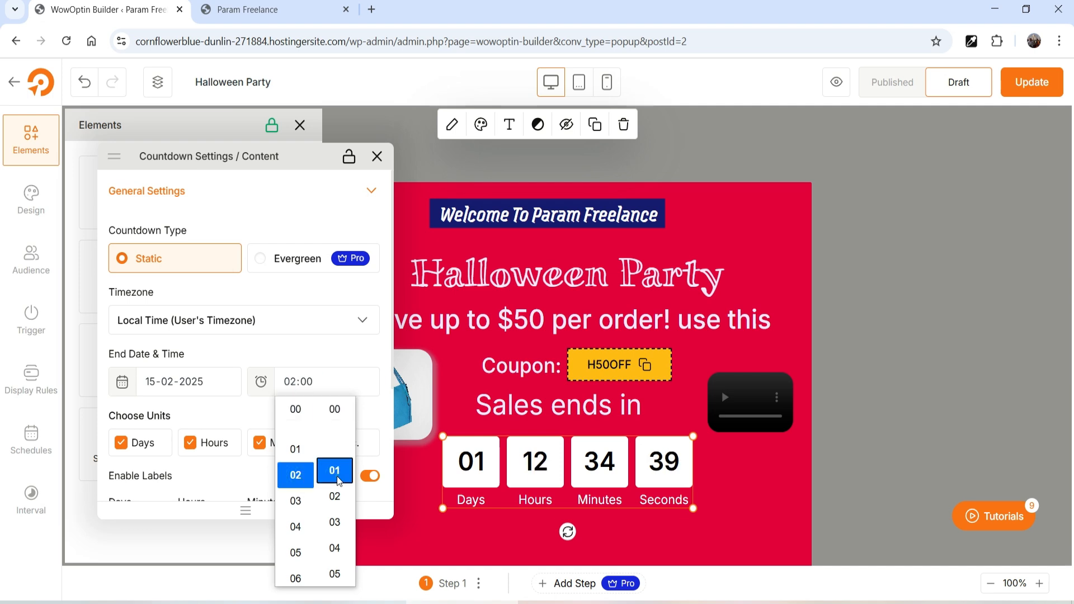
click(710, 483)
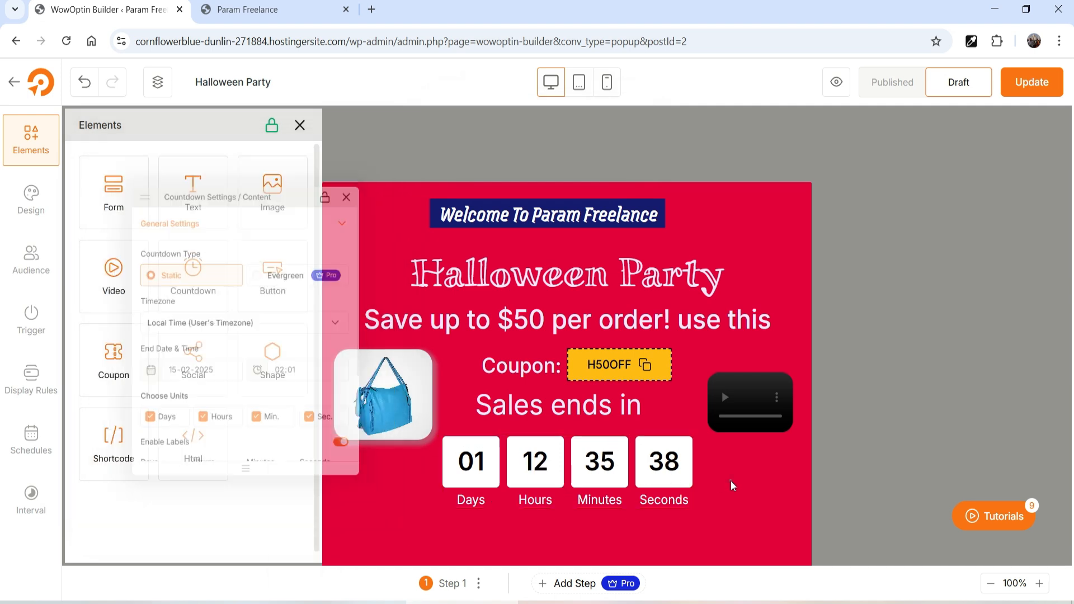
- Try several style presets on the countdown, including Preset 2 and Preset 4, and apply Preset 6
click(481, 124)
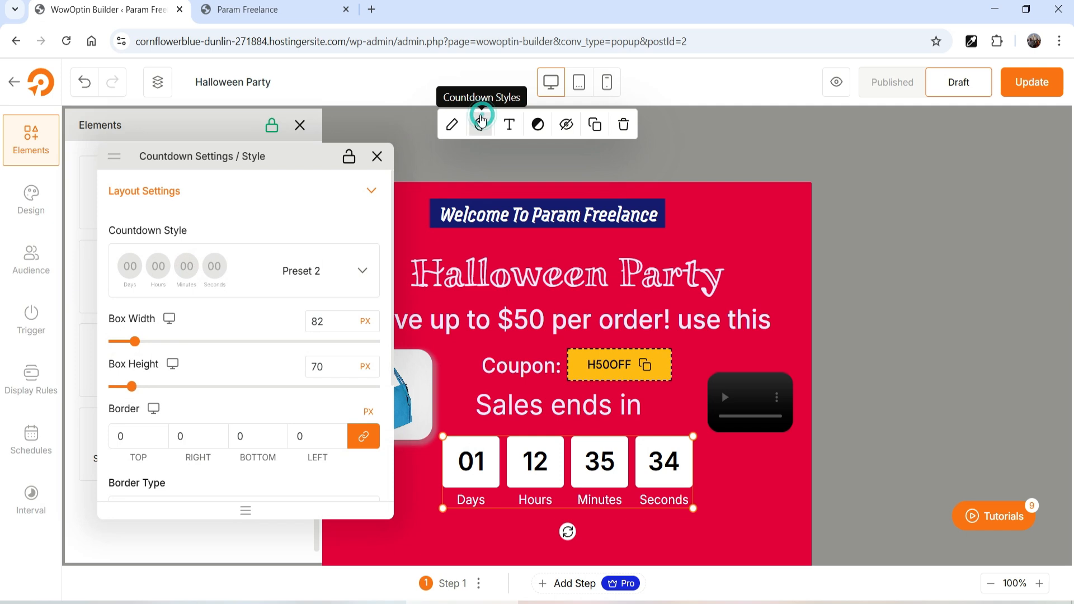
click(363, 271)
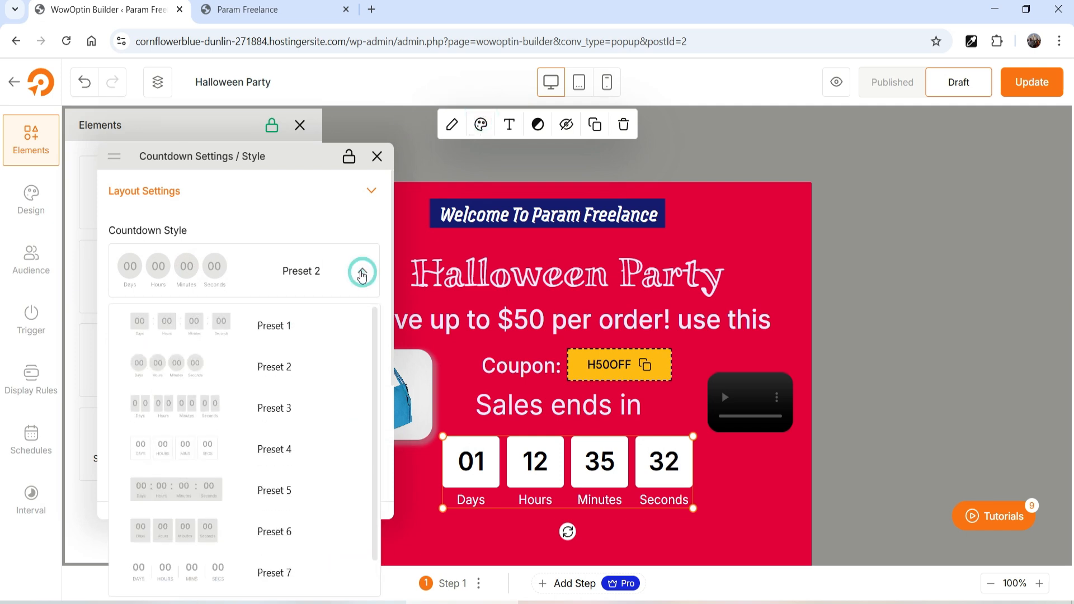
scroll(303, 380, down, 1)
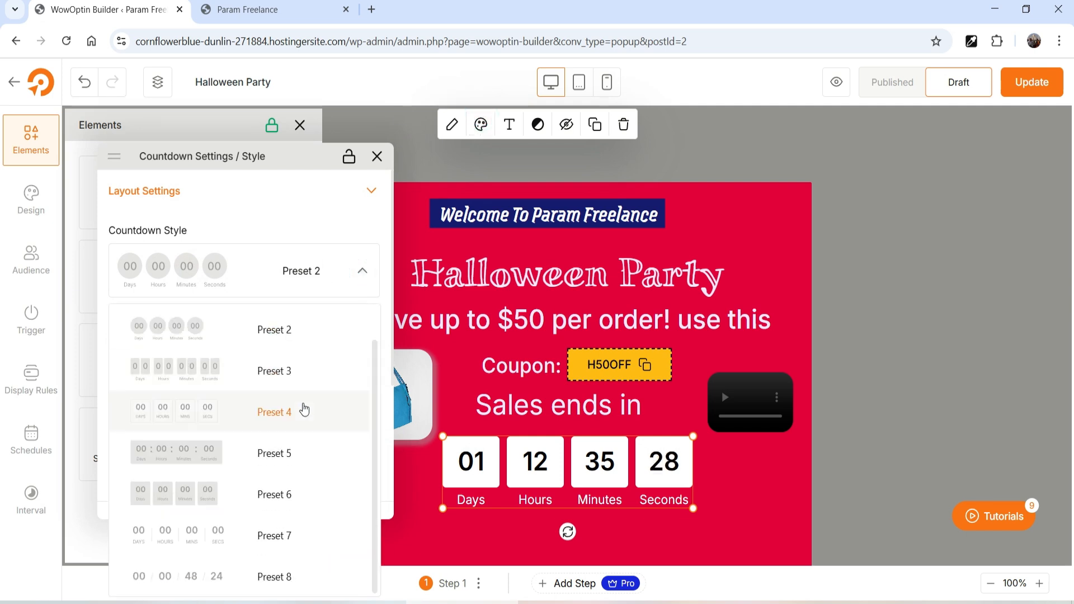
click(290, 414)
click(302, 271)
click(304, 367)
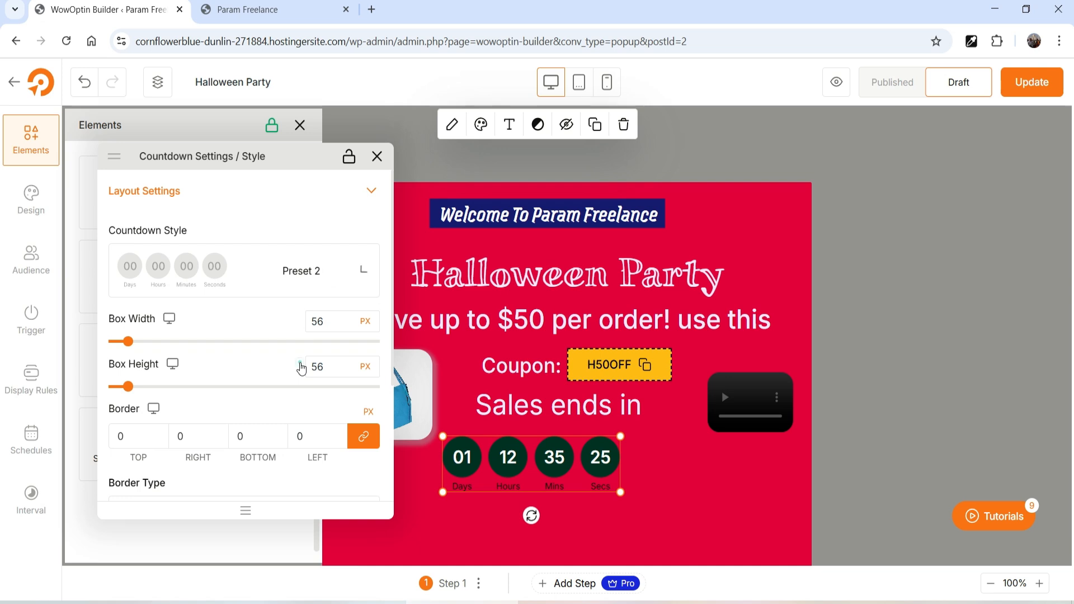
click(317, 264)
click(280, 327)
click(312, 266)
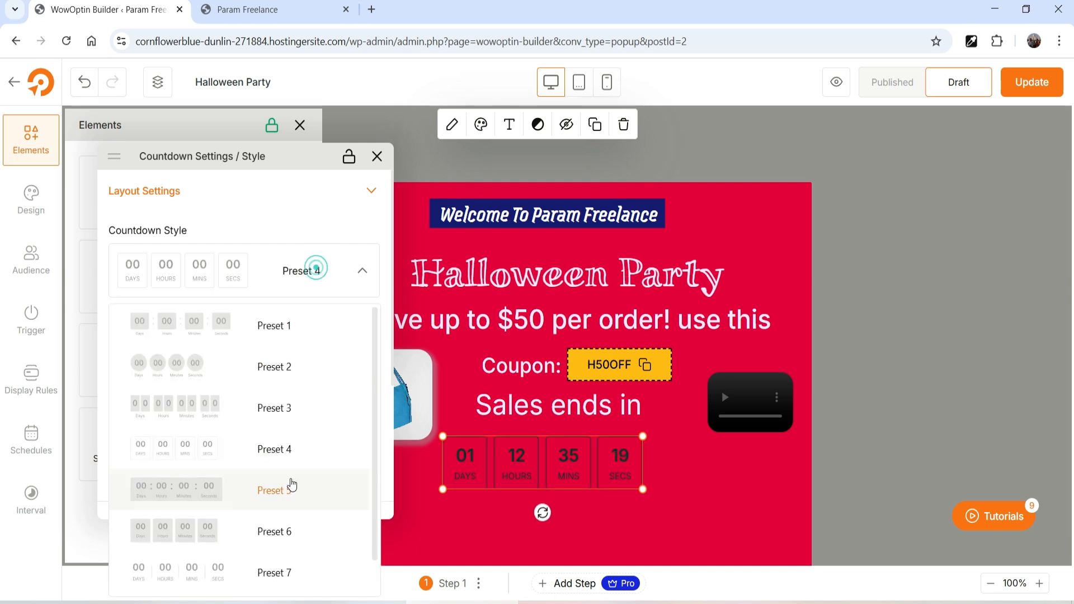
click(289, 451)
click(314, 271)
click(276, 530)
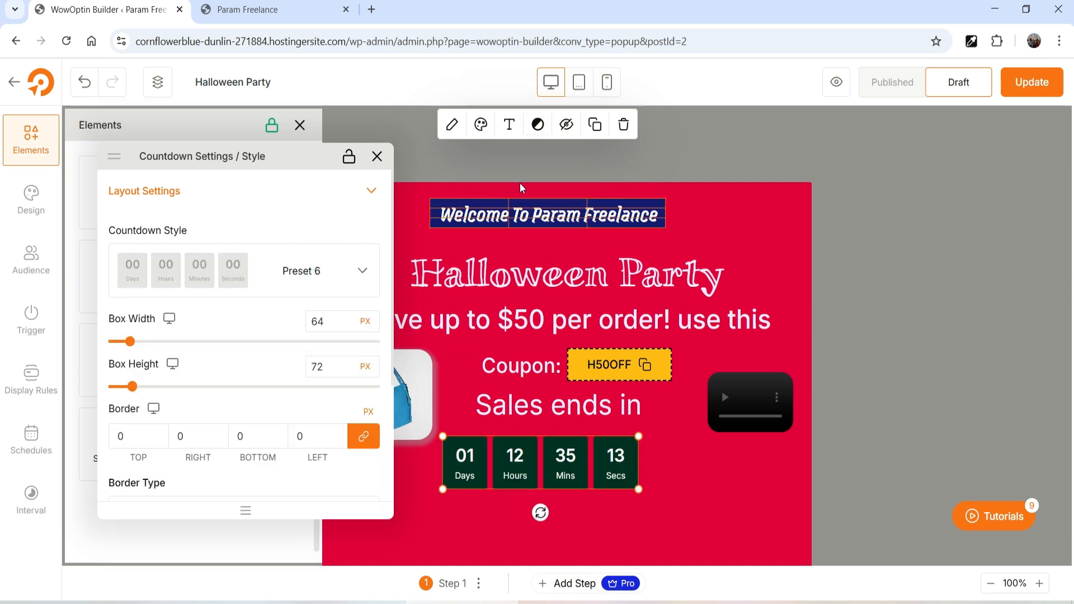
- Set the countdown's background to solid green 12825f and review its digit, label and border colour options
click(538, 125)
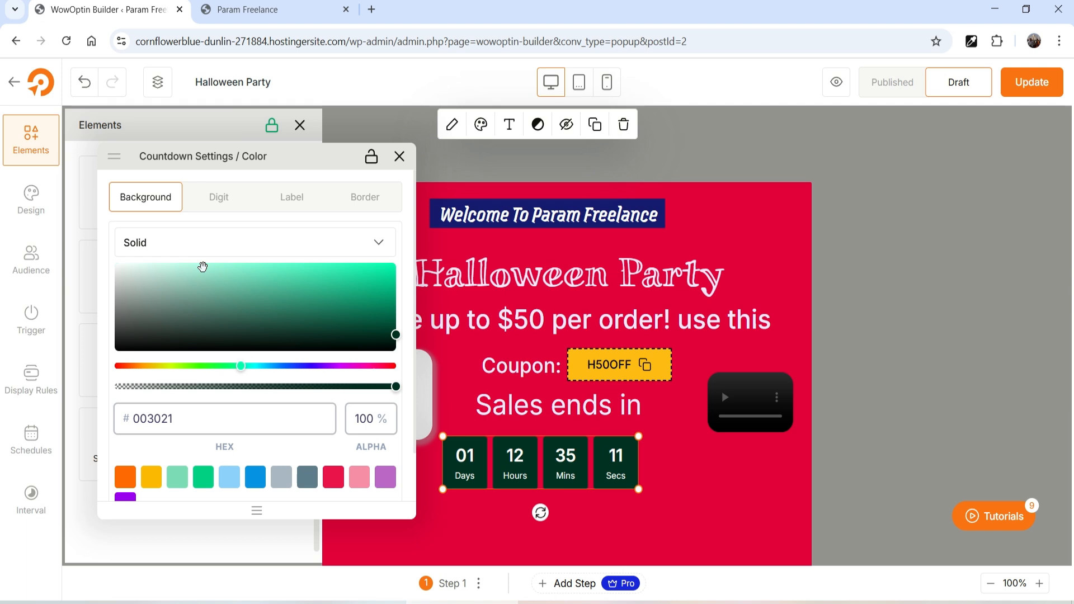
drag(395, 335, 357, 308)
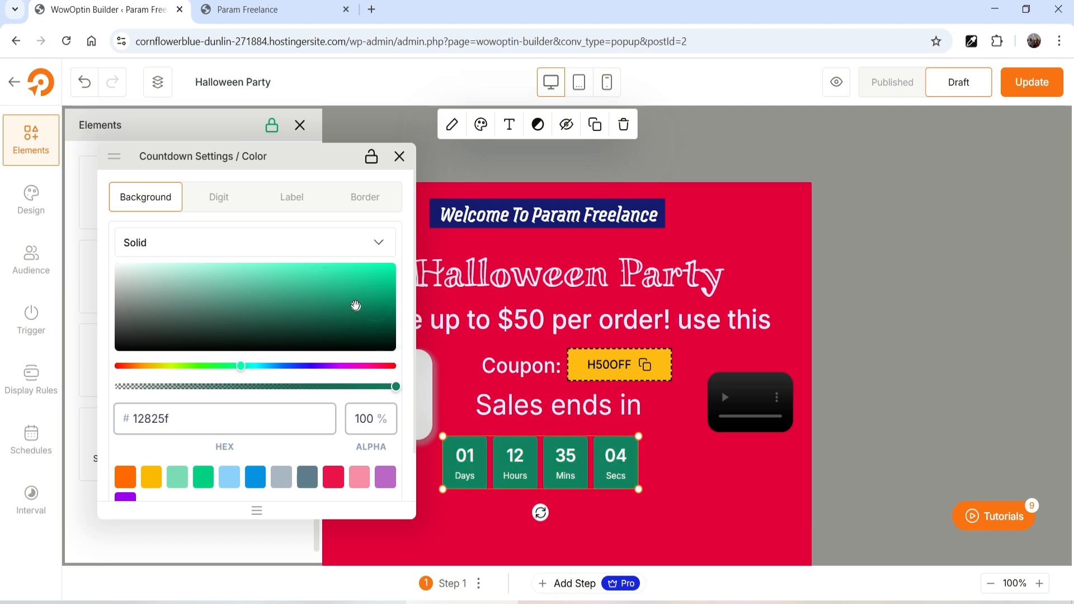
click(218, 205)
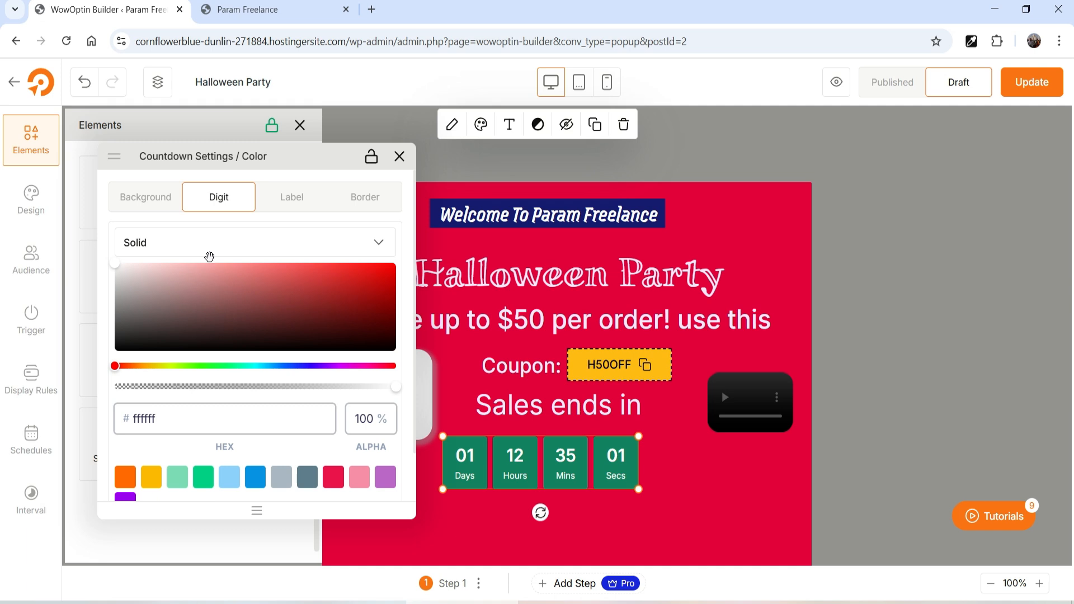
click(281, 203)
click(363, 205)
click(303, 515)
- Try a shape element below the video, change it to a smaller circle, and delete it
drag(271, 360, 735, 490)
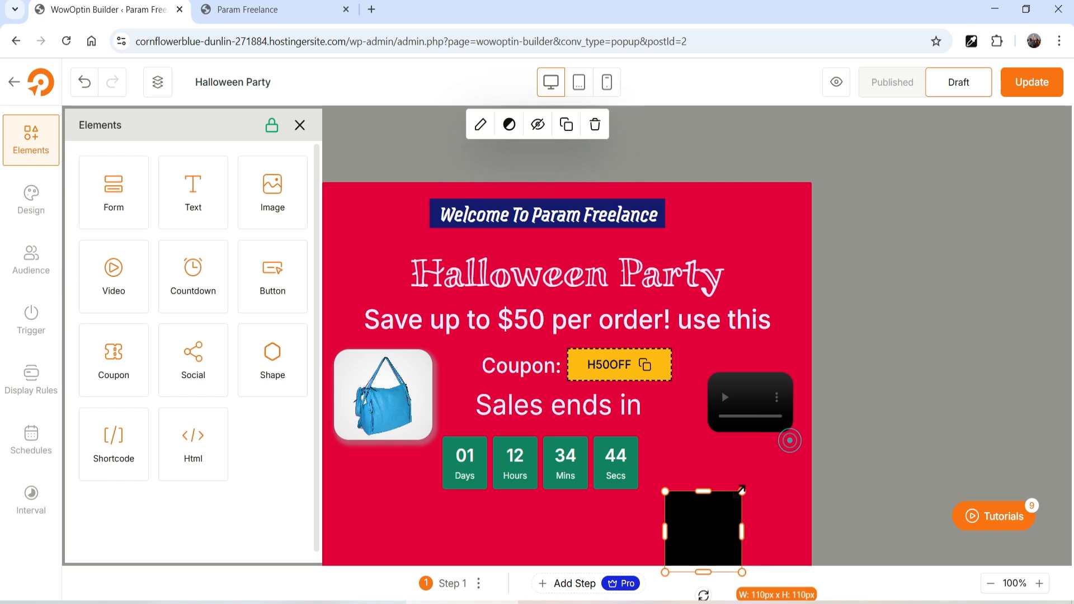
click(480, 123)
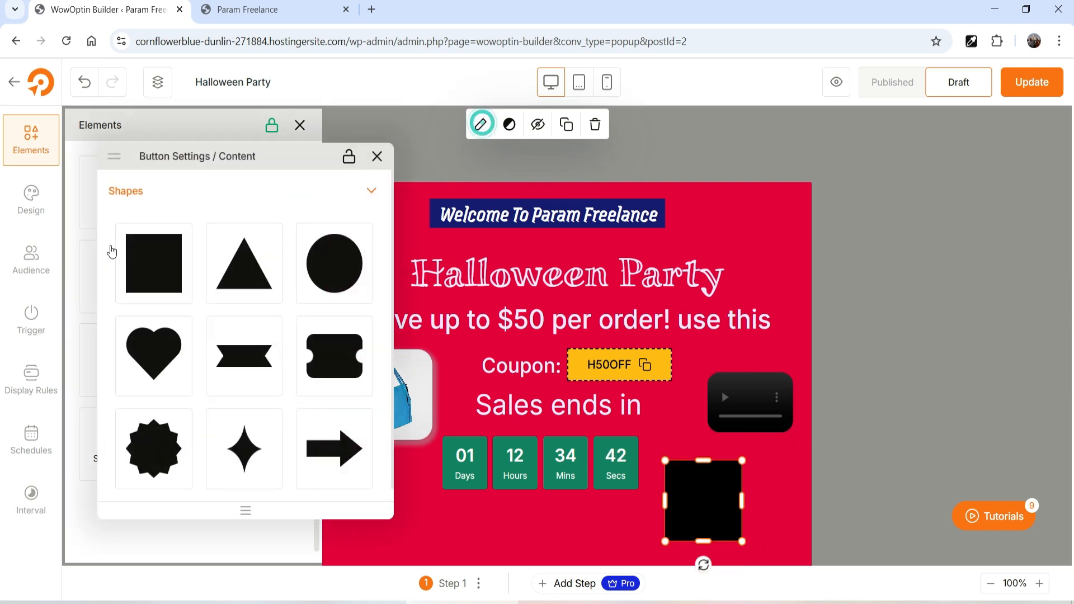
click(341, 267)
drag(790, 595, 750, 516)
click(784, 516)
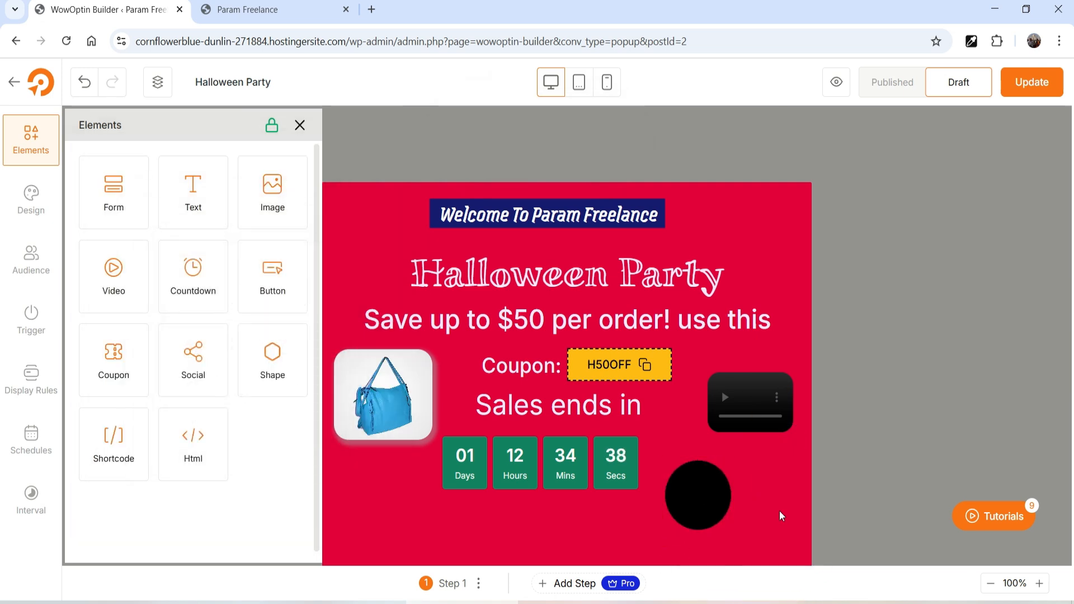
click(703, 492)
key(Delete)
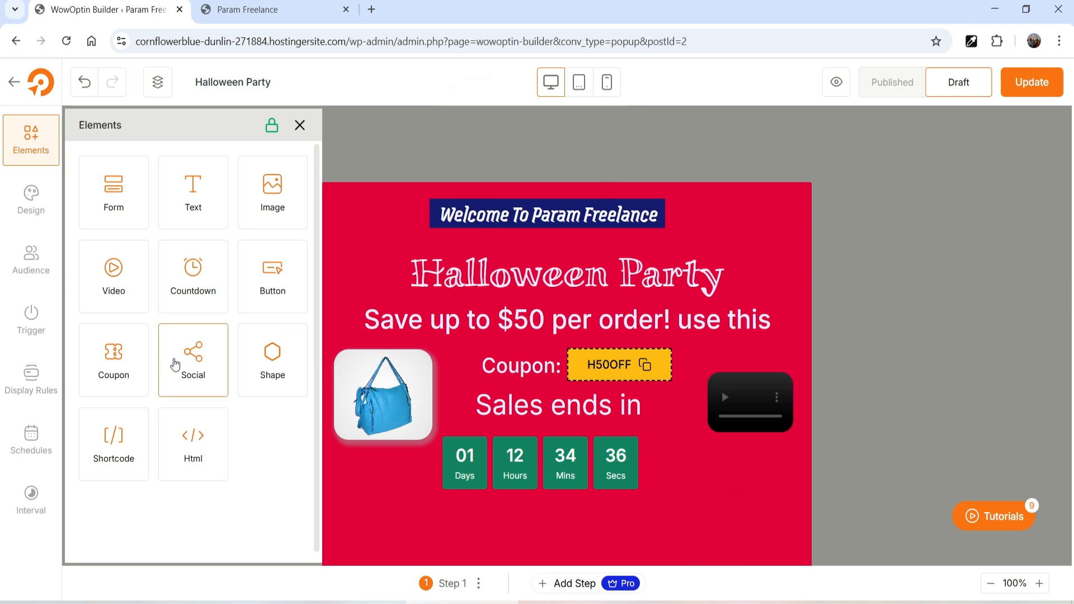
- Add a social element below the video and check the URL fields of its Facebook and Instagram entries
drag(216, 367, 727, 509)
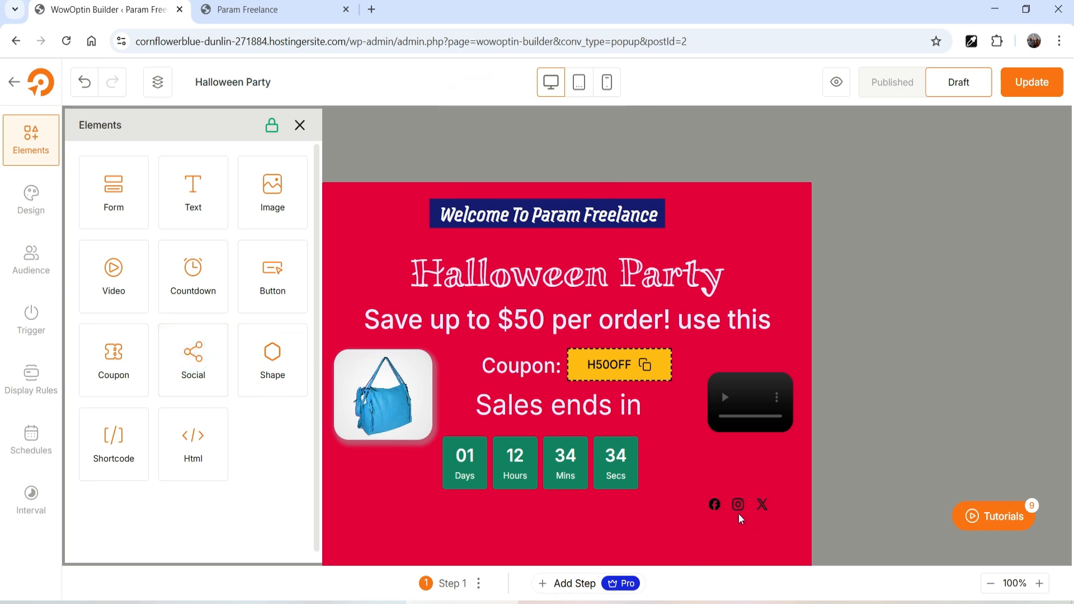
click(719, 509)
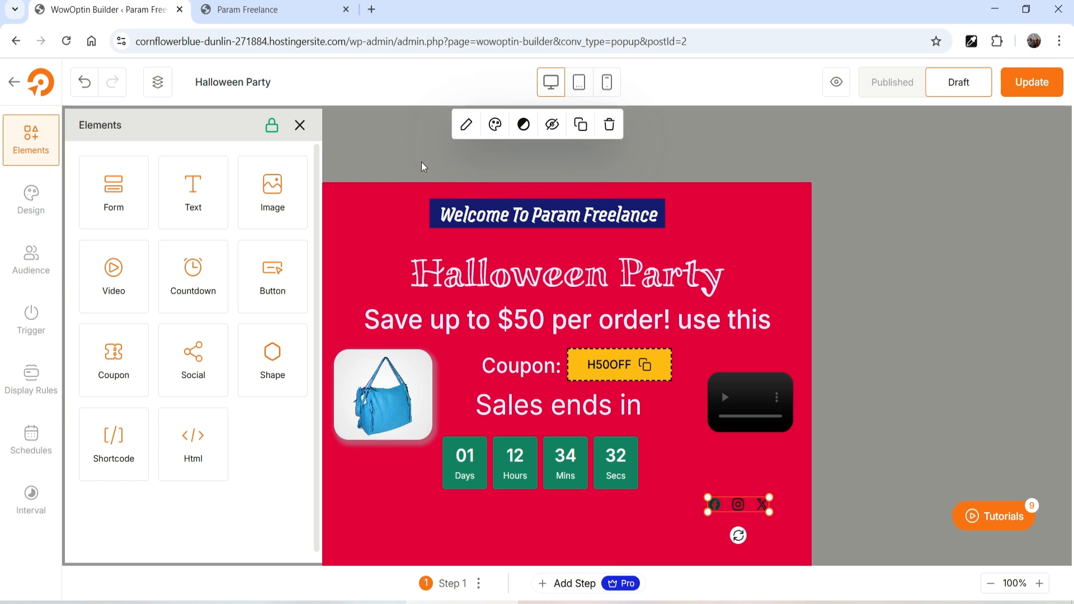
click(465, 124)
click(237, 287)
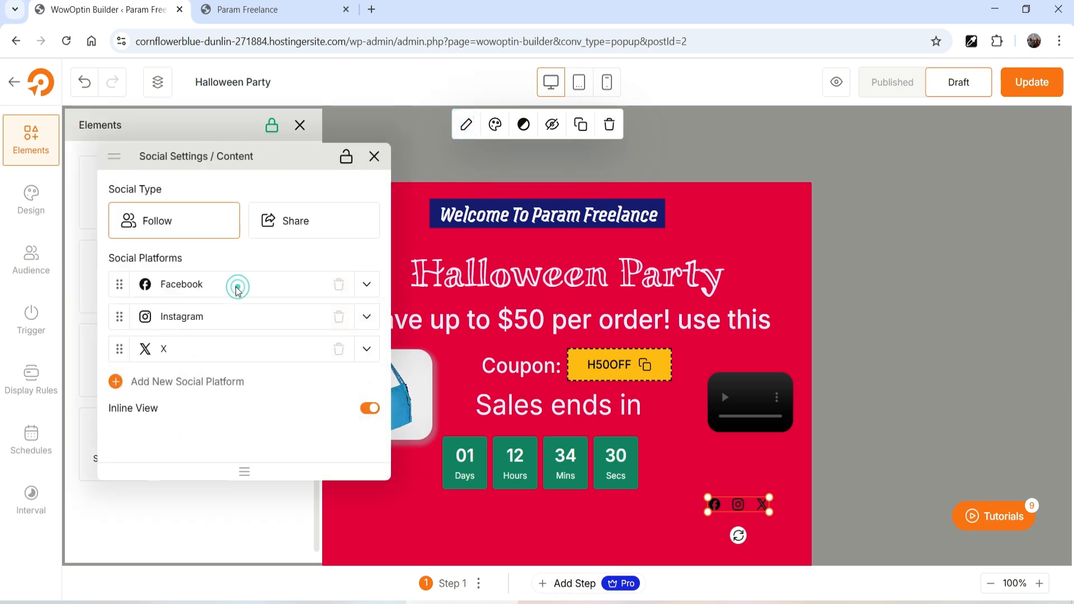
click(366, 284)
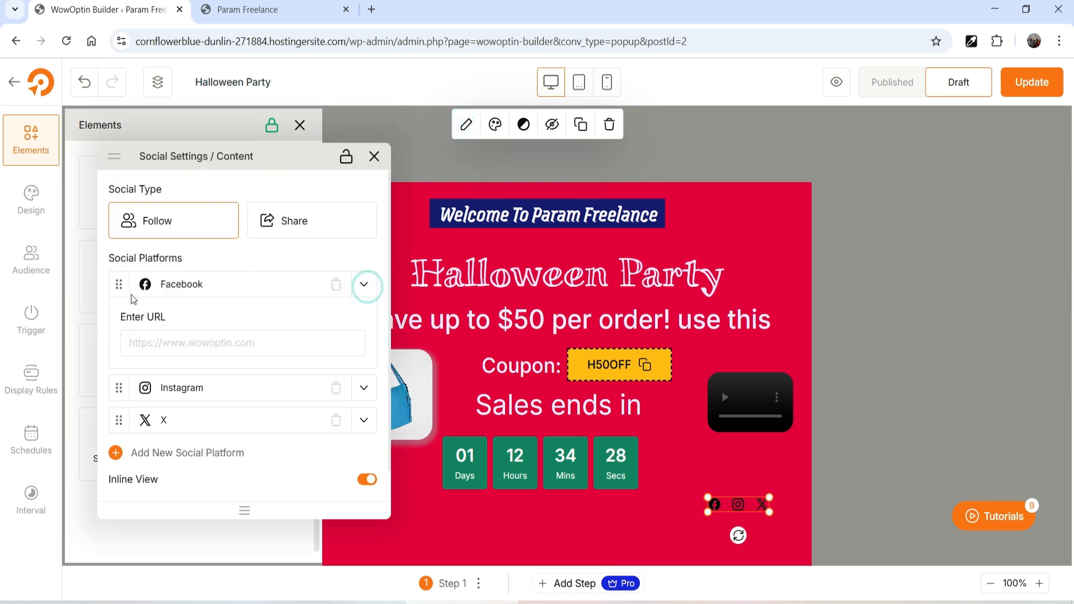
click(157, 341)
click(363, 285)
click(363, 317)
click(137, 375)
click(365, 316)
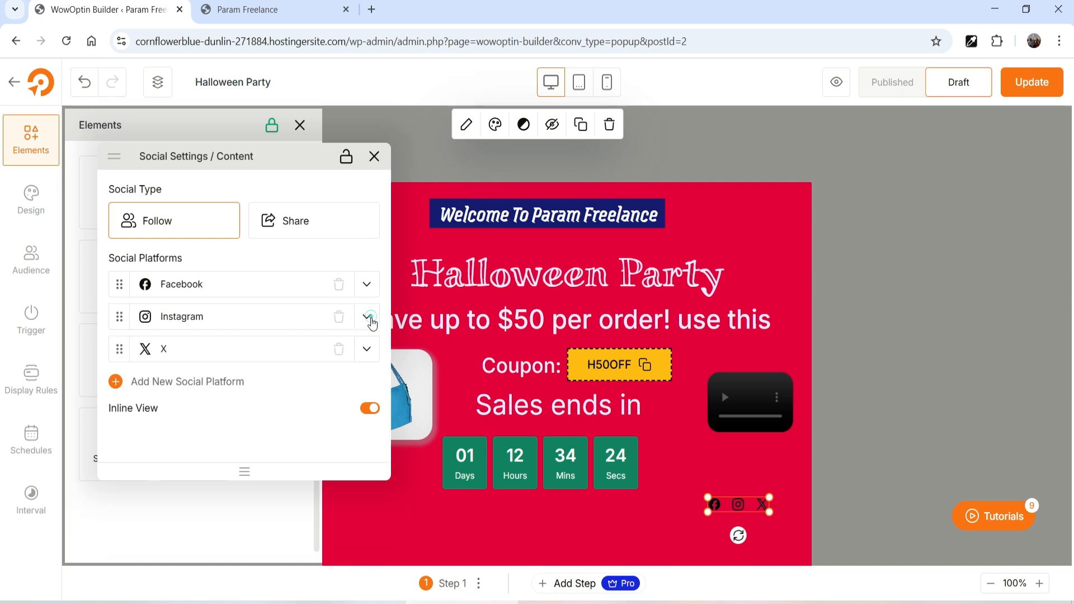
- Check which social platforms can be added and set the element's social type to Share
click(151, 383)
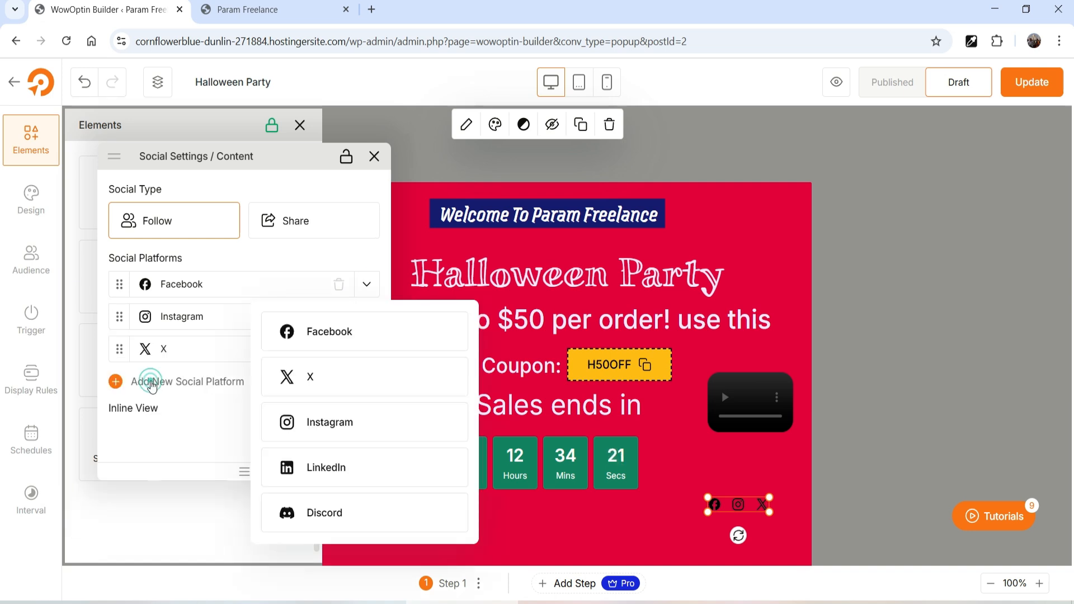
click(151, 383)
click(148, 382)
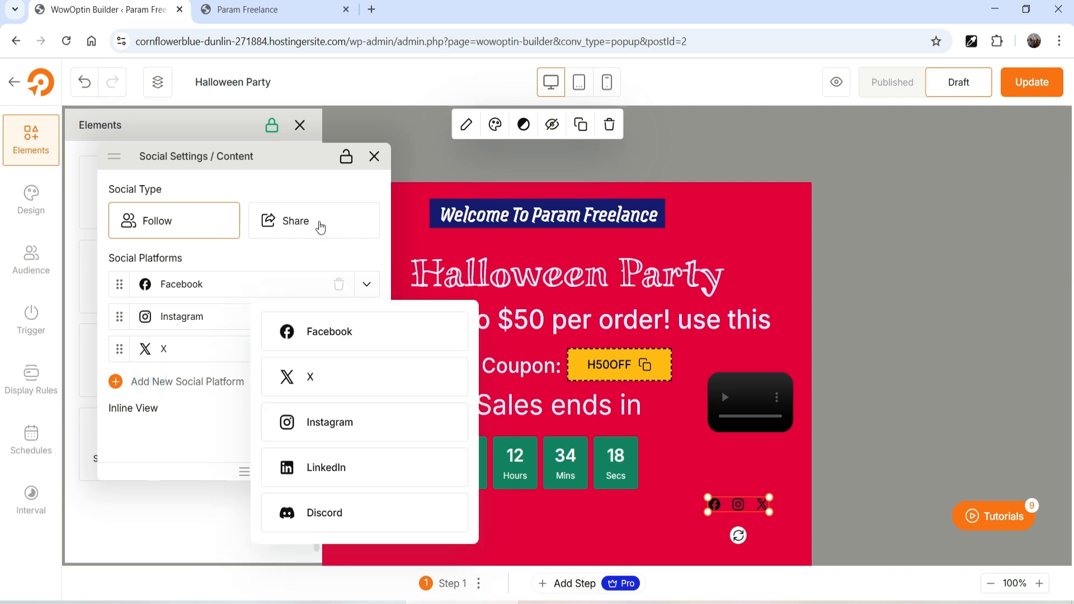
click(320, 226)
click(190, 220)
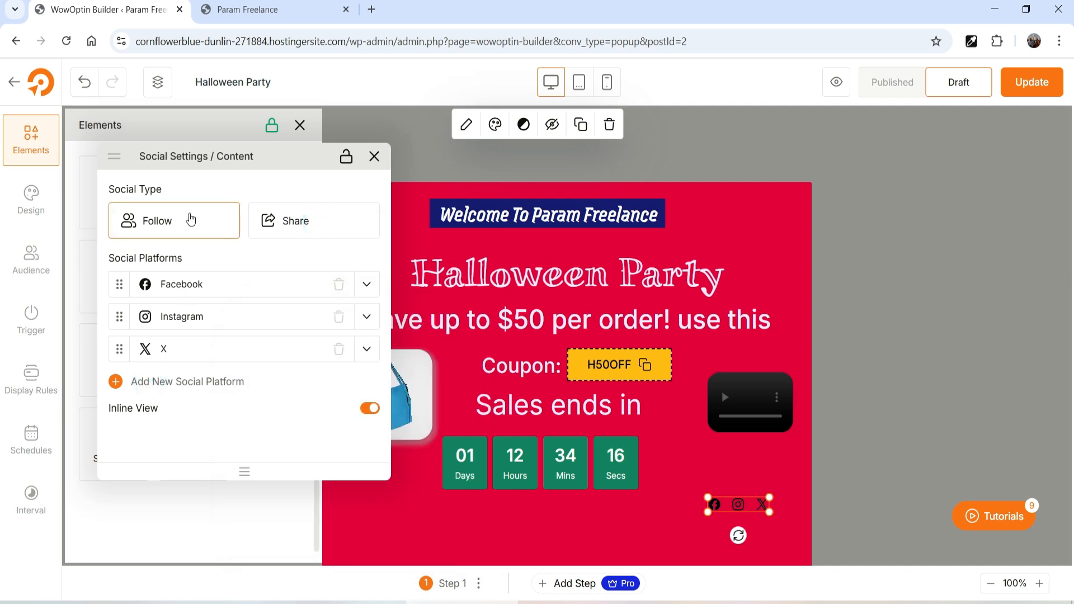
click(321, 229)
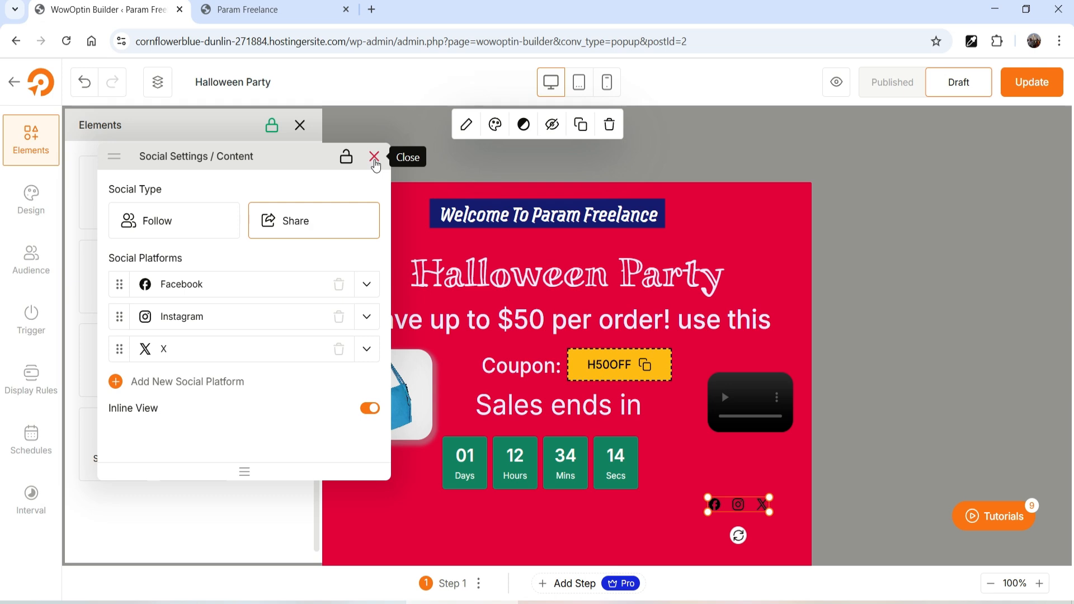
- Set the social icons' normal colour to f0e8e8
click(526, 126)
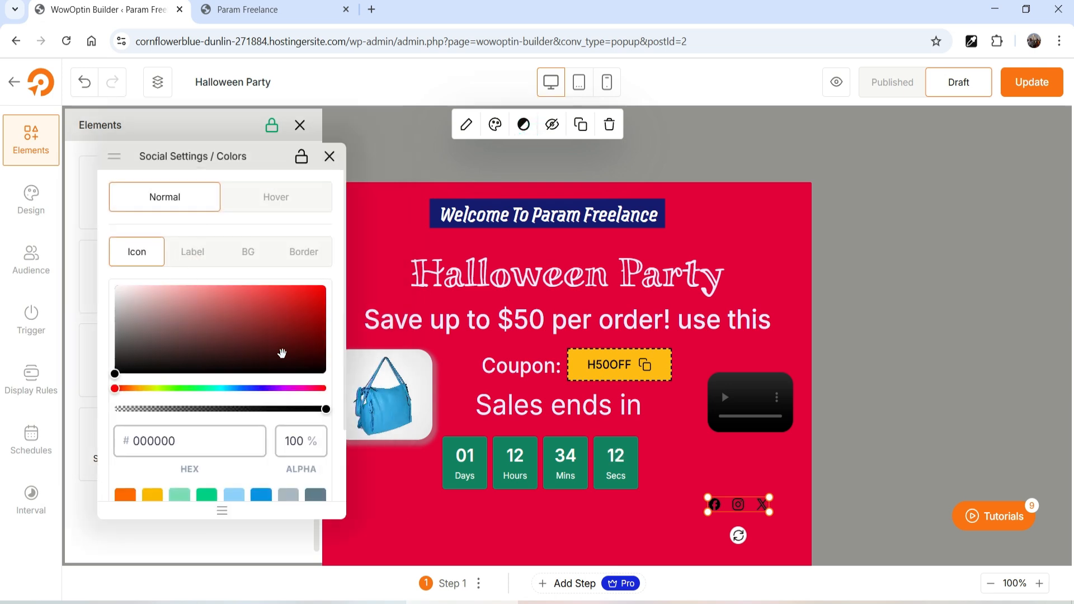
click(122, 291)
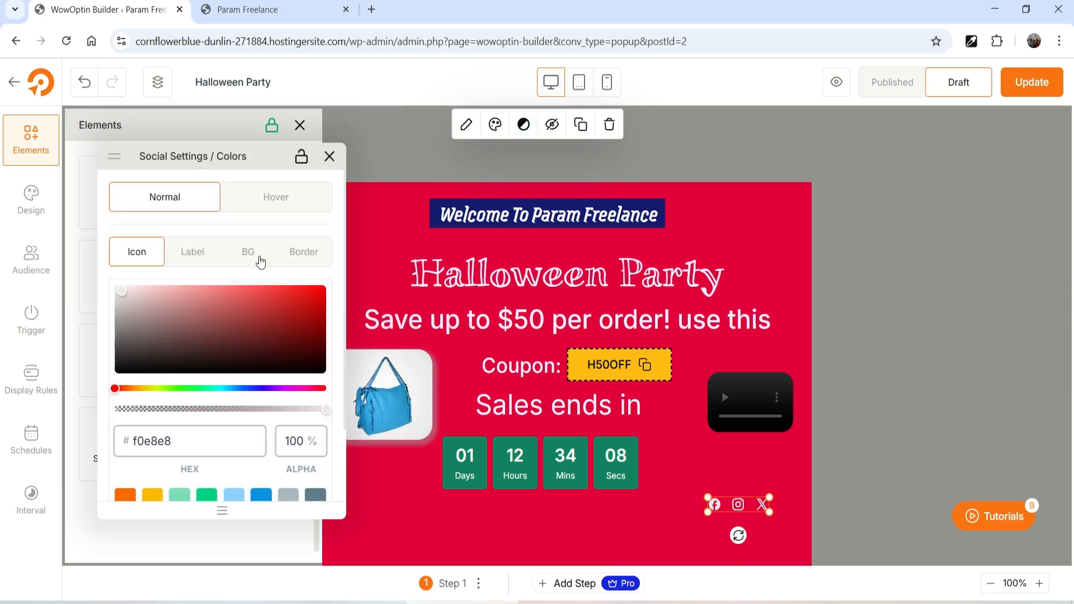
click(332, 158)
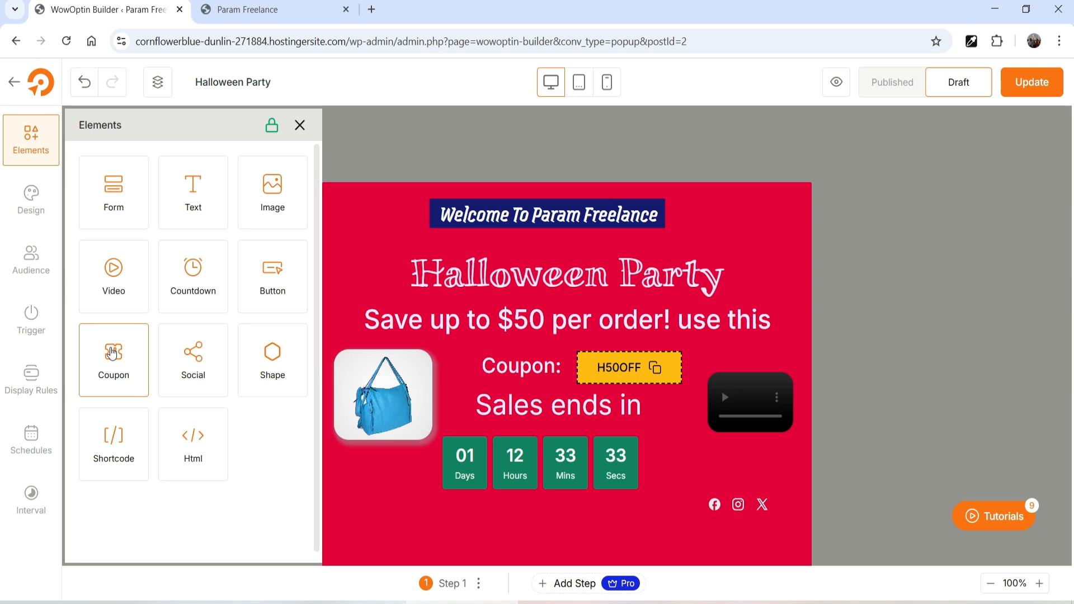
- Add a coupon element below the countdown and open its content settings
drag(112, 351, 473, 521)
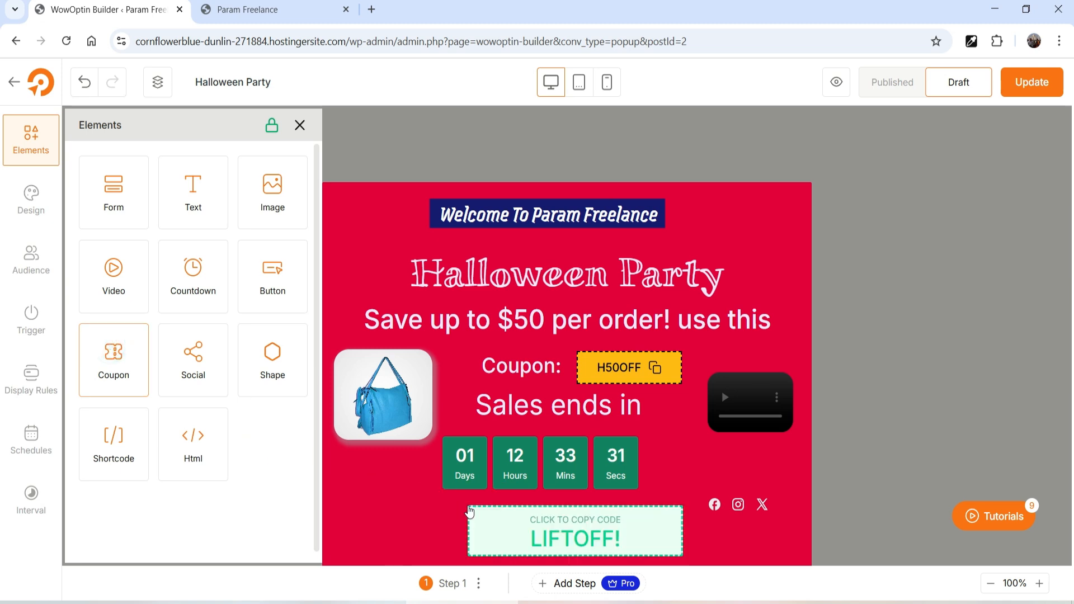
click(612, 536)
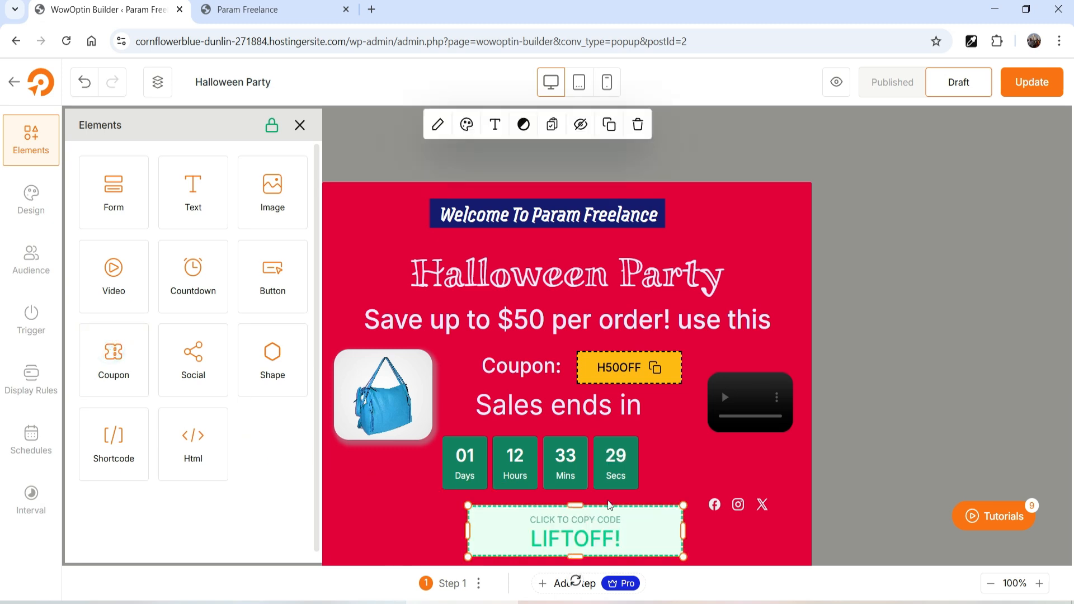
click(437, 126)
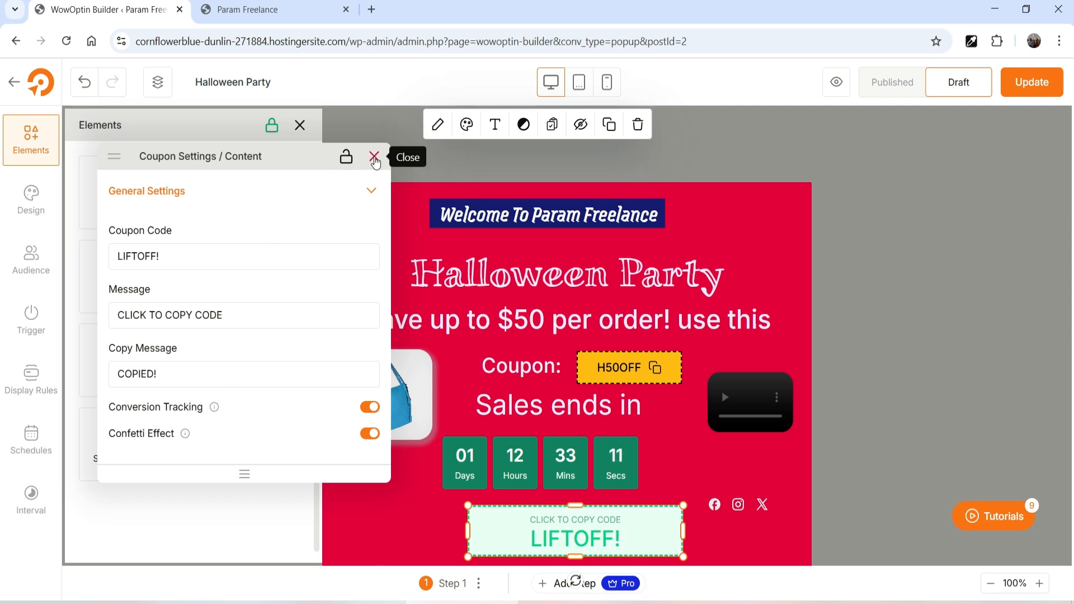
- Add a form element below the countdown in place of the coupon and open its content settings
click(374, 156)
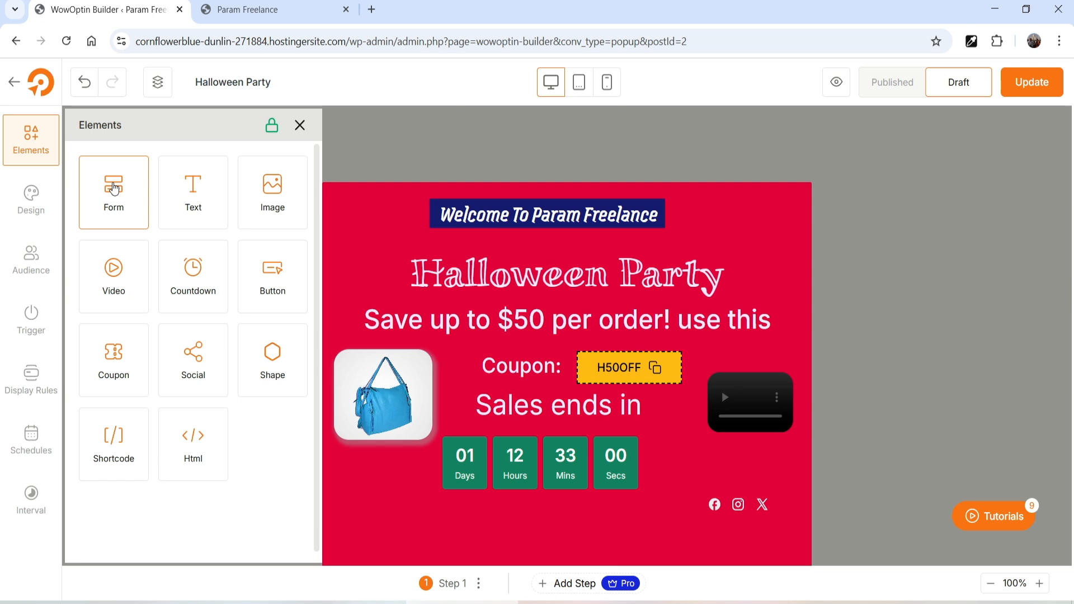
drag(109, 179, 403, 483)
scroll(694, 411, down, 1)
click(510, 444)
click(438, 121)
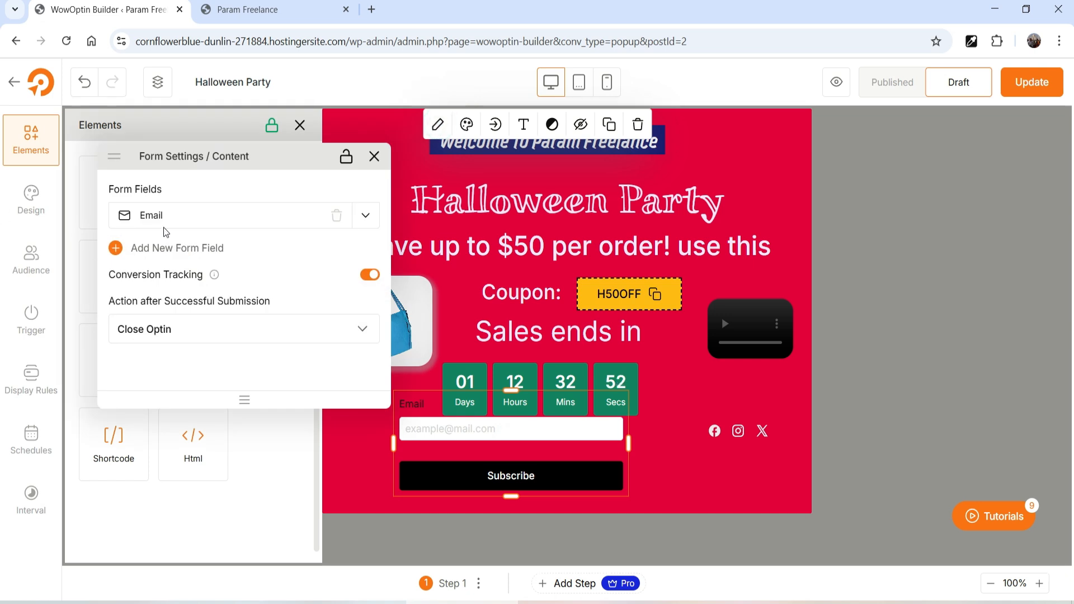
- Add Full Name and Phone Number fields to the form
click(161, 250)
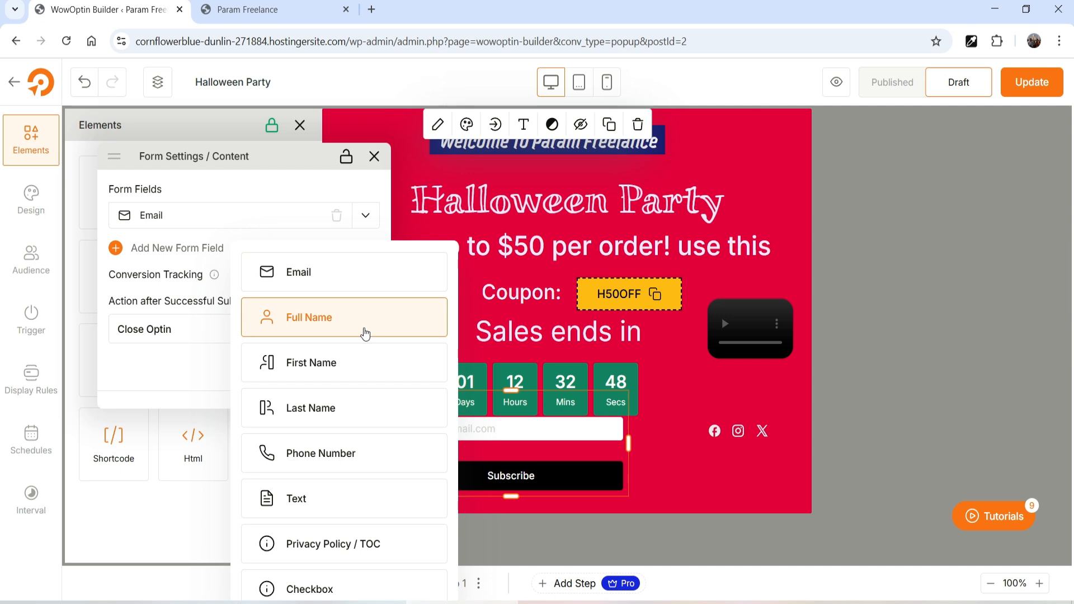
click(334, 332)
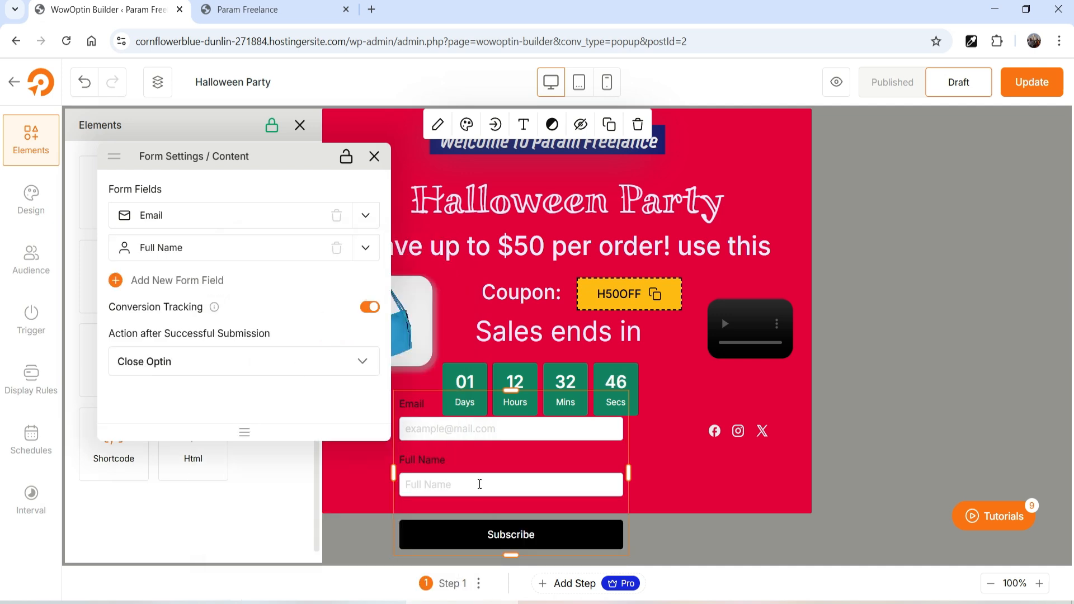
click(169, 281)
click(324, 498)
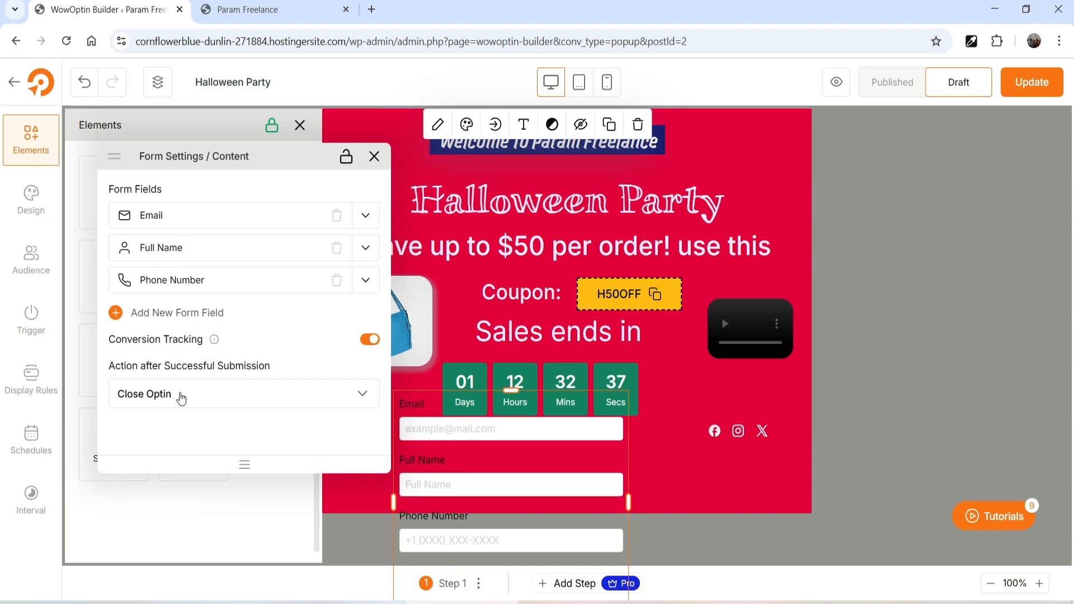
- Set the form's action after successful submission to Do Nothing and remove the form from the popup
click(180, 396)
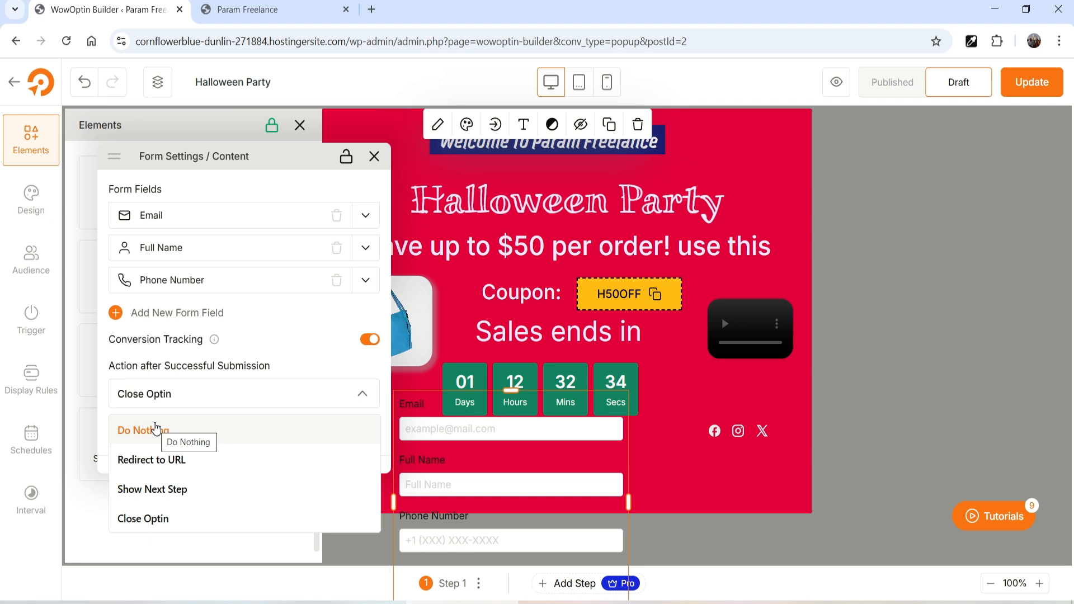
click(168, 457)
scroll(209, 377, down, 1)
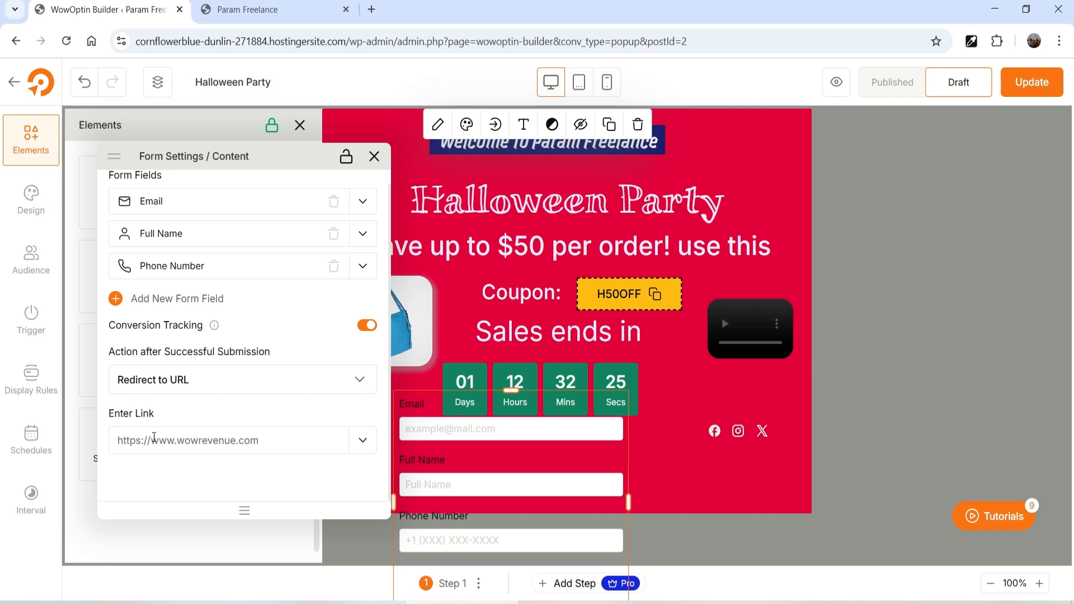
click(173, 442)
click(232, 382)
click(211, 415)
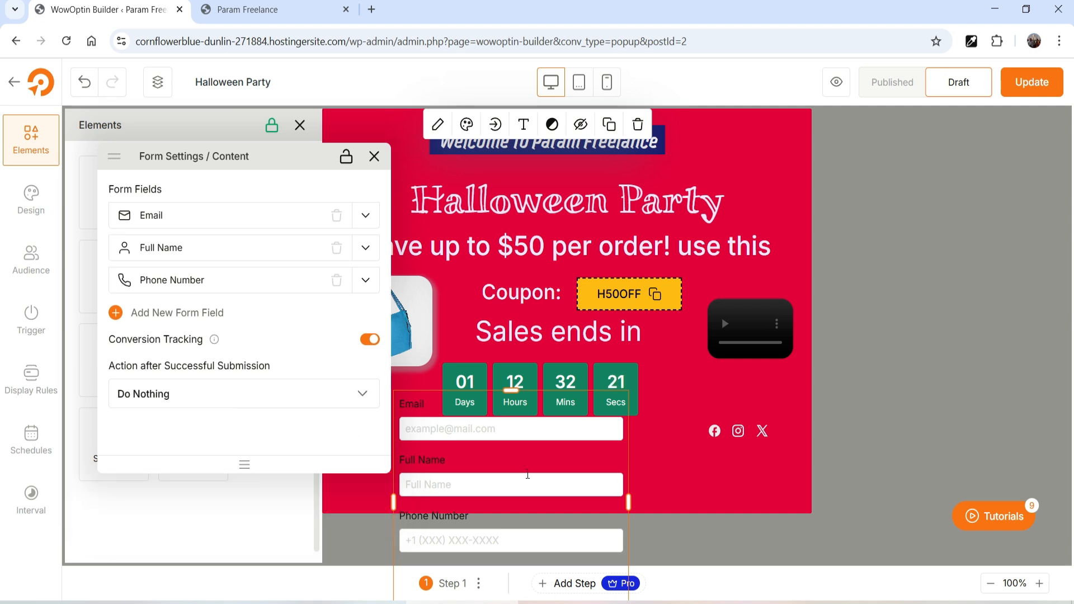
click(662, 458)
click(402, 404)
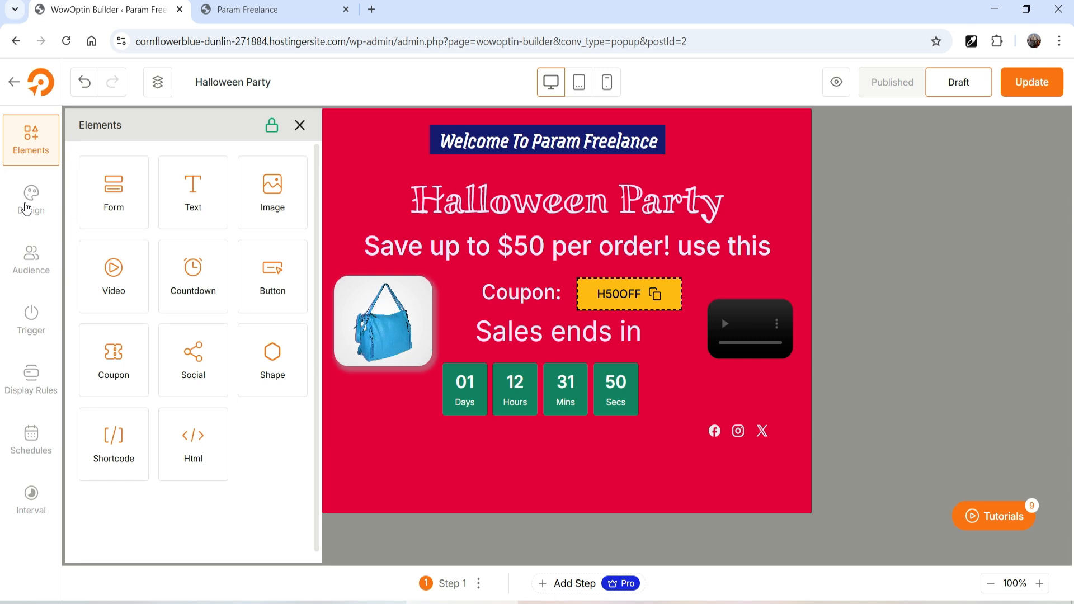
- Review the popup layout's size, spacing and background style settings
click(28, 200)
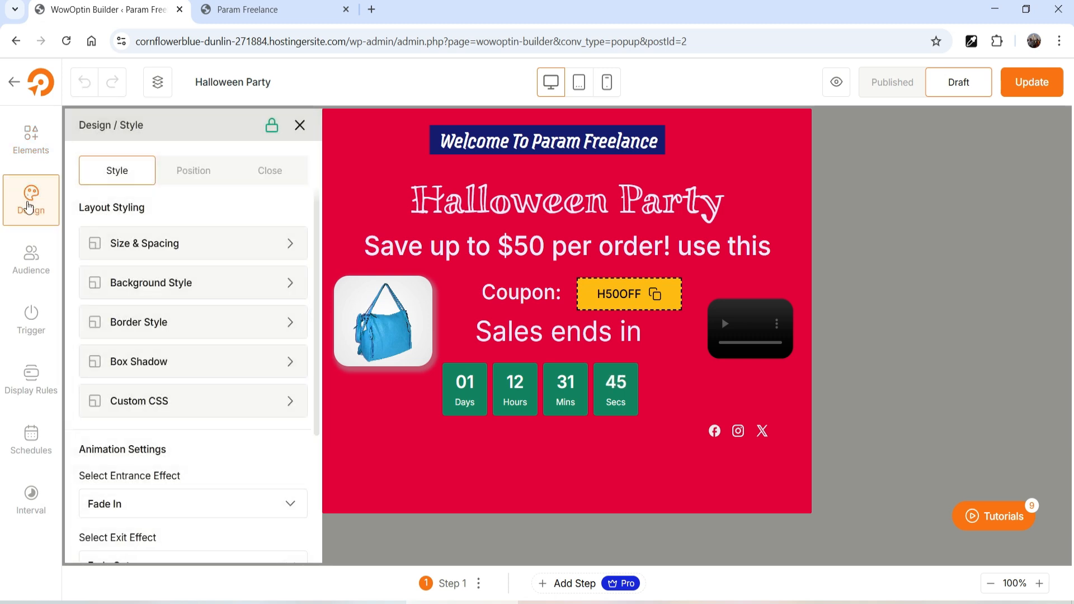
click(214, 249)
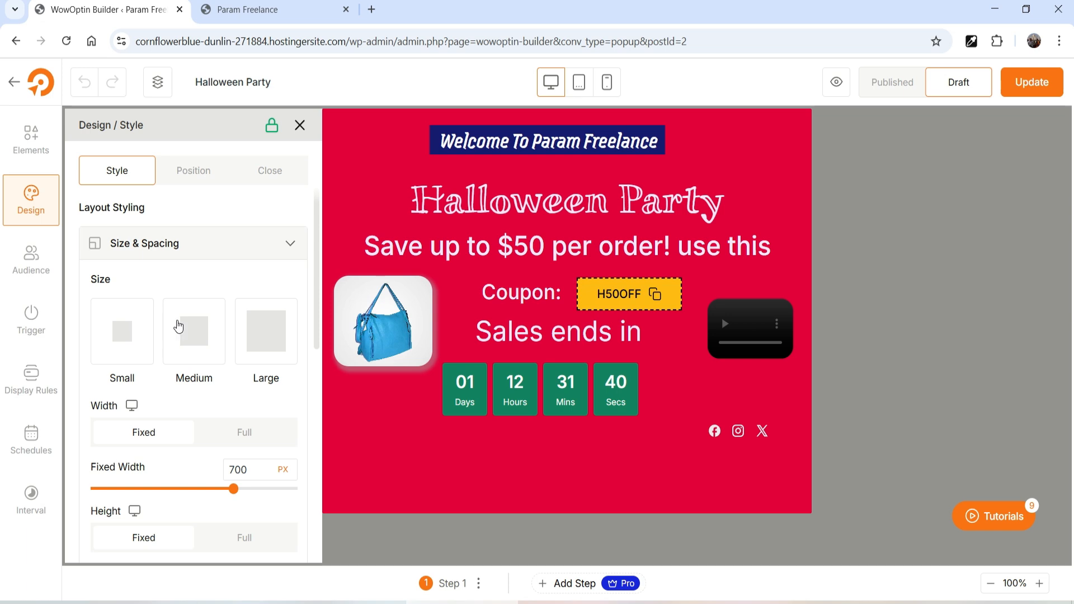
scroll(207, 319, down, 3)
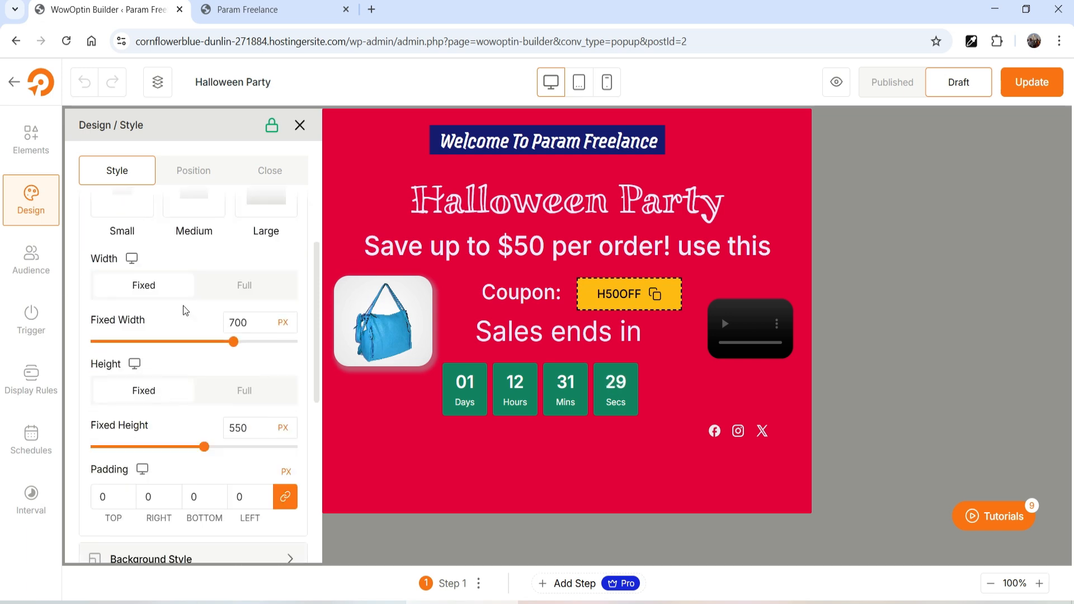
scroll(221, 364, down, 2)
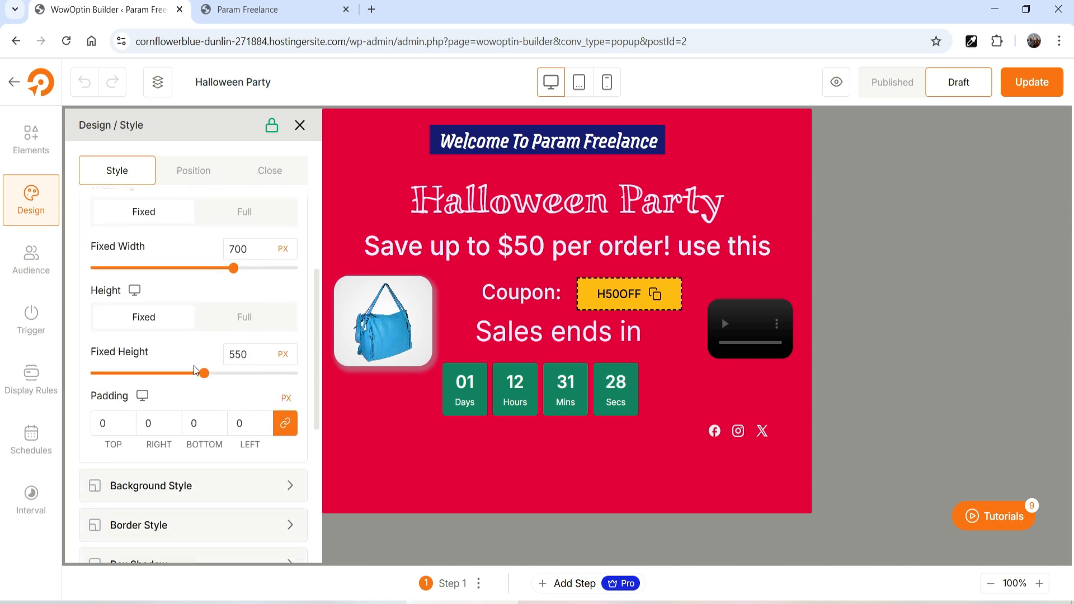
scroll(182, 359, down, 4)
click(163, 275)
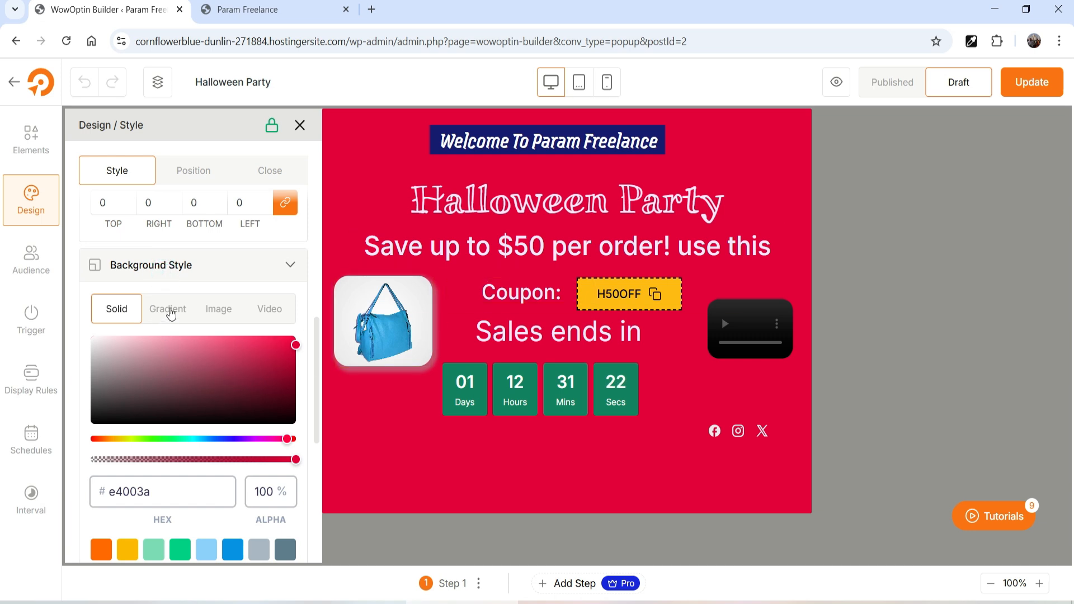
- Give the popup a border 3 px wide on all sides and a border radius of 46 px
scroll(171, 322, down, 5)
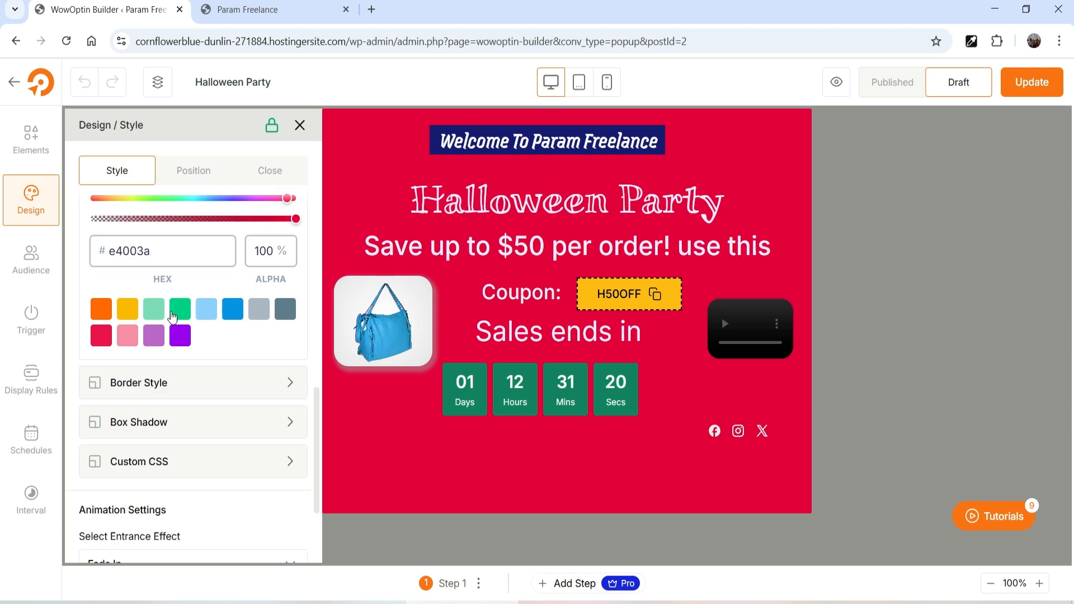
click(166, 336)
click(130, 391)
click(130, 391)
click(283, 394)
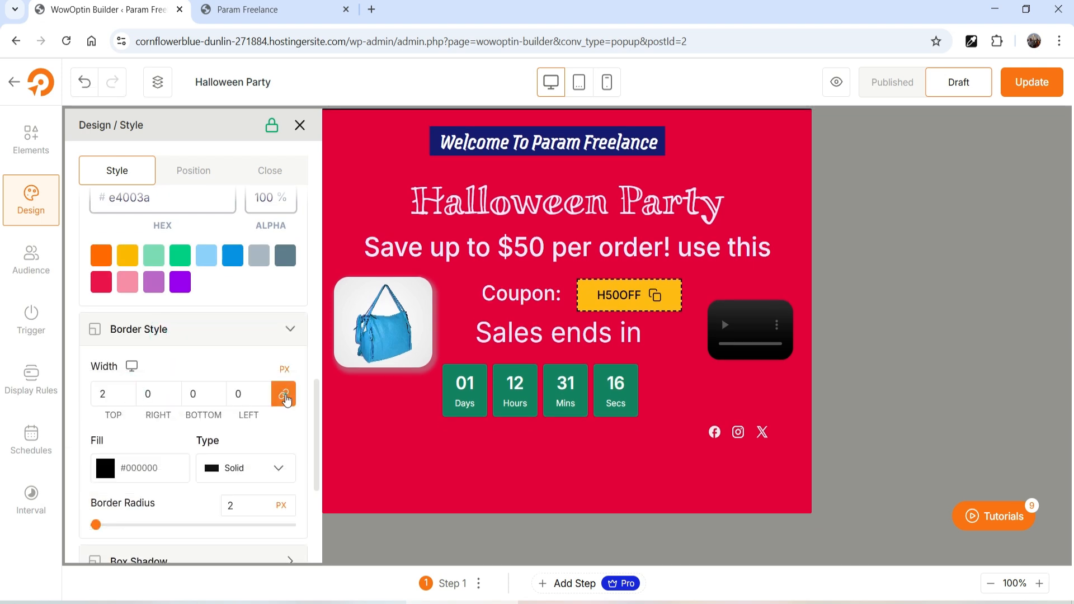
click(130, 391)
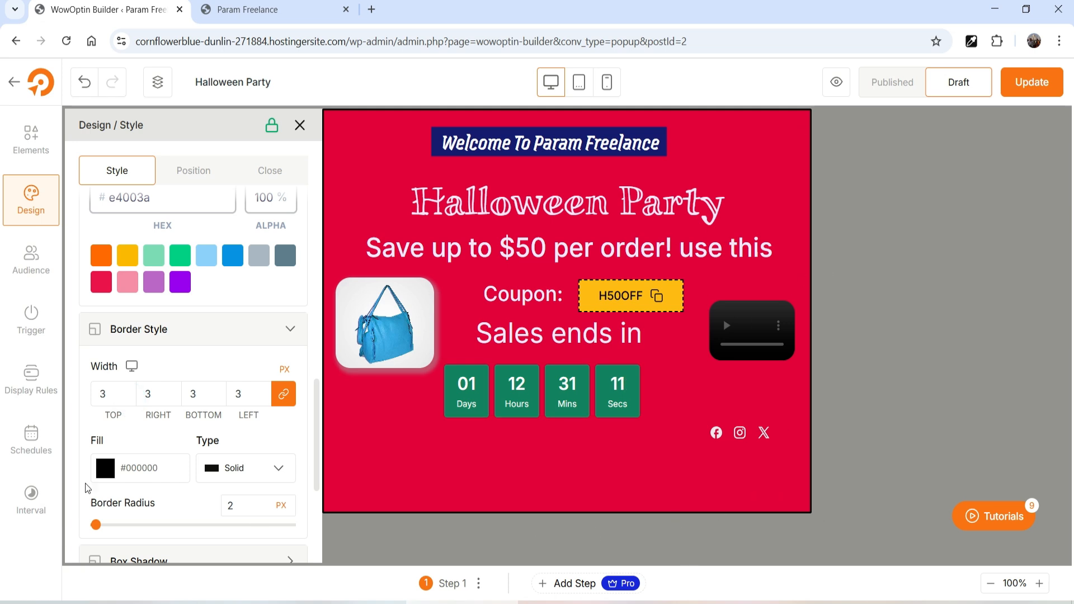
scroll(103, 487, down, 2)
drag(101, 454, 107, 457)
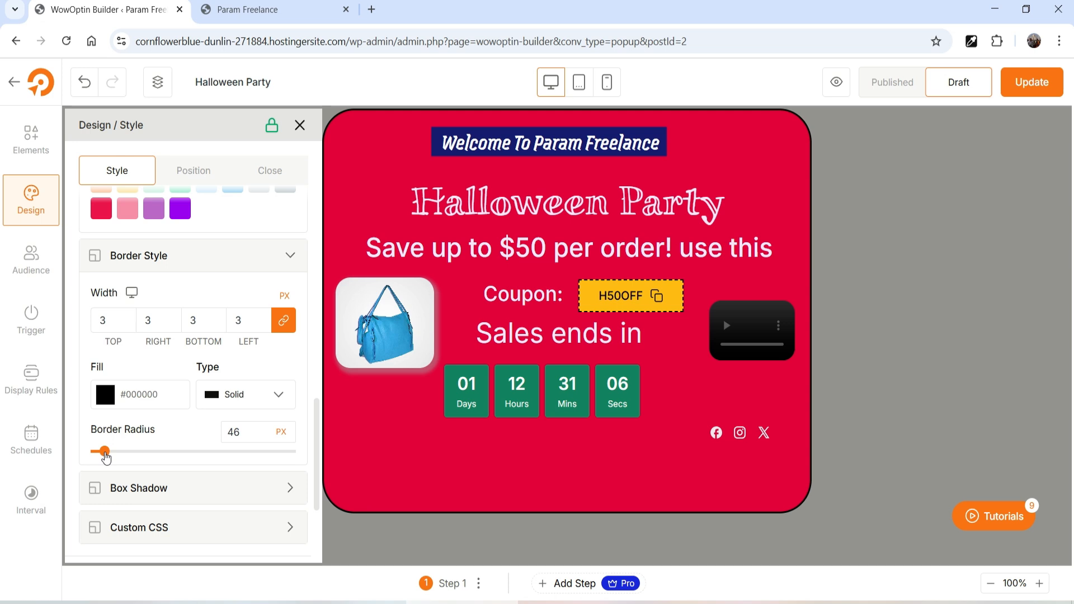
- Set the popup's box shadow to 3 px horizontal, 3 px vertical, 5 px blur and 10 px spread
scroll(151, 414, down, 4)
click(158, 266)
click(191, 326)
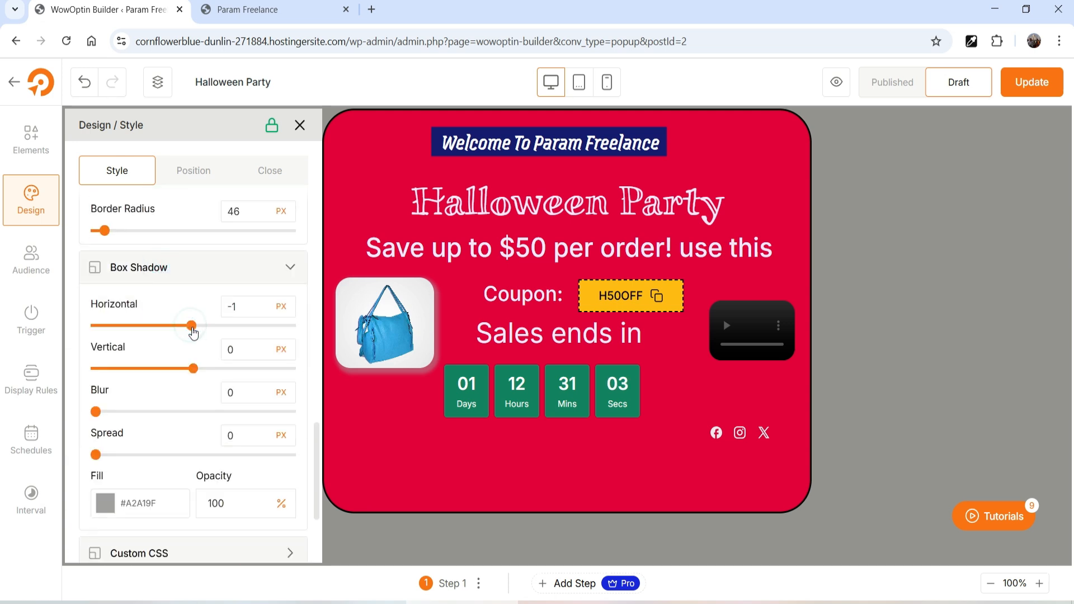
drag(191, 326, 199, 327)
click(199, 368)
click(105, 412)
click(101, 454)
drag(102, 456, 115, 462)
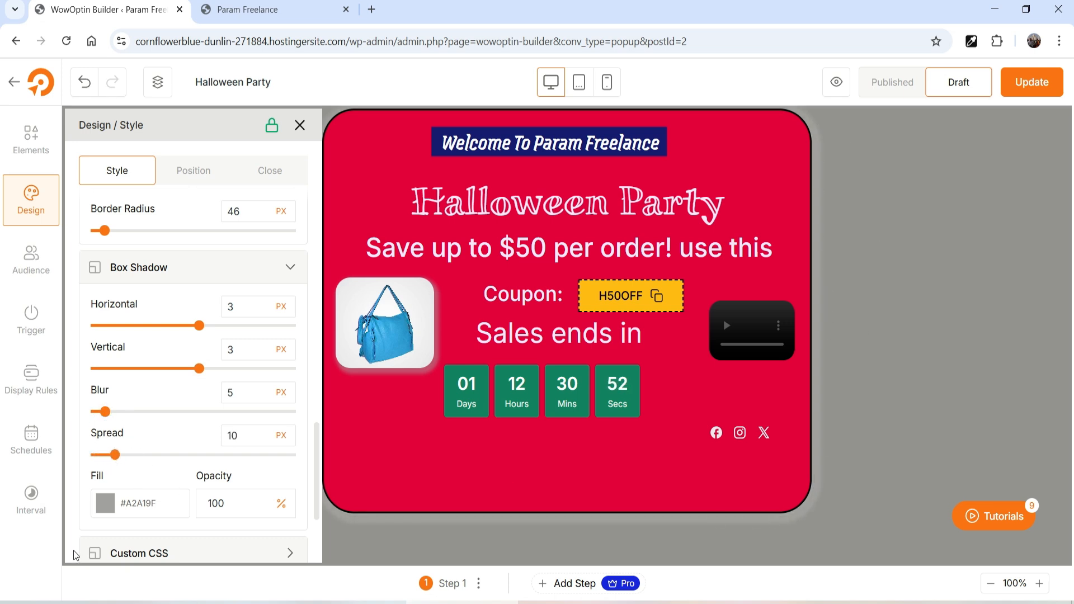
- Set the box shadow's fill colour to eaae36 and check the popup's custom CSS
click(104, 503)
click(355, 329)
drag(365, 328, 405, 329)
click(146, 465)
scroll(187, 409, down, 5)
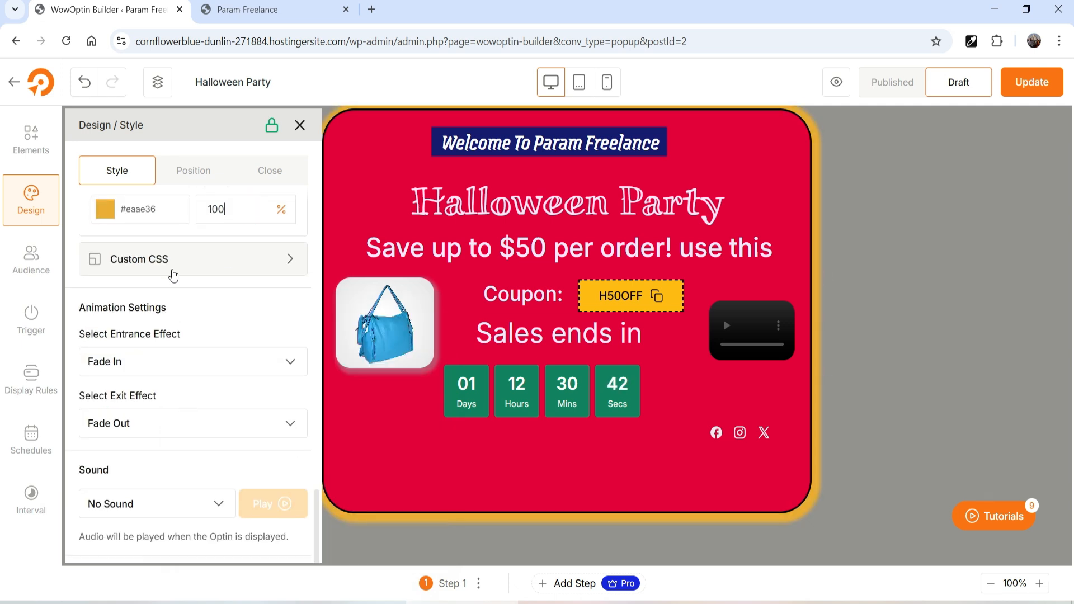
click(196, 260)
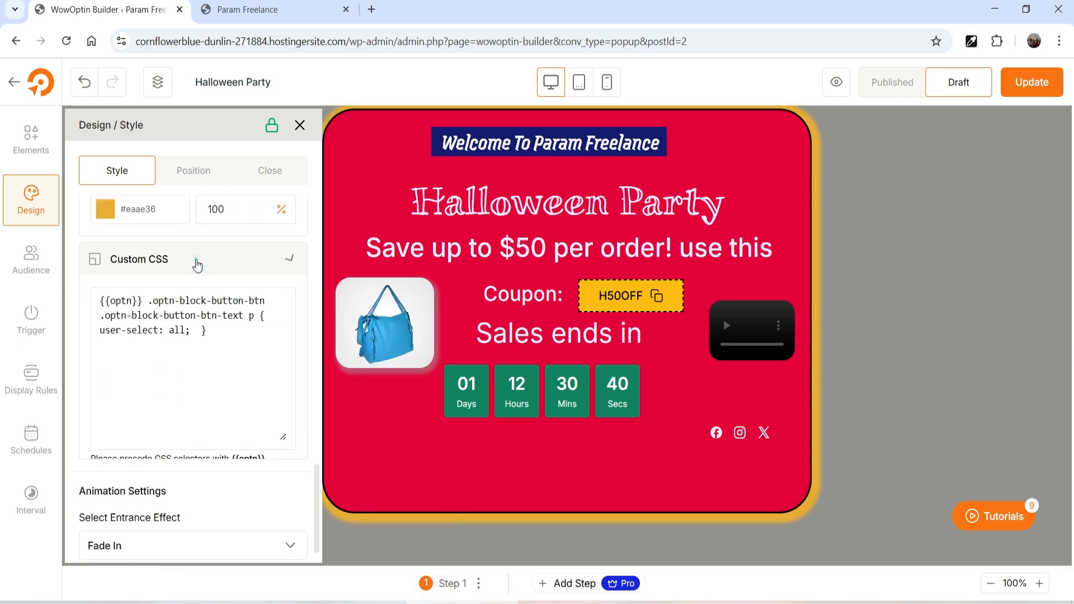
click(196, 258)
- Set the popup's entrance effect to Zoom In and its exit effect to Zoom Out
scroll(186, 344, down, 1)
scroll(186, 344, down, 1)
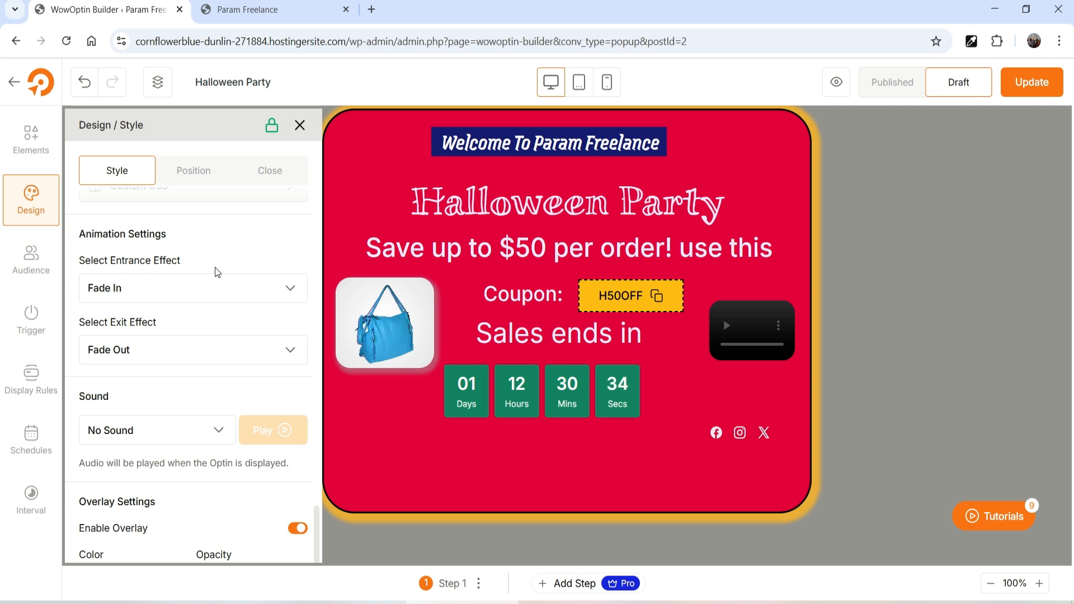
click(143, 289)
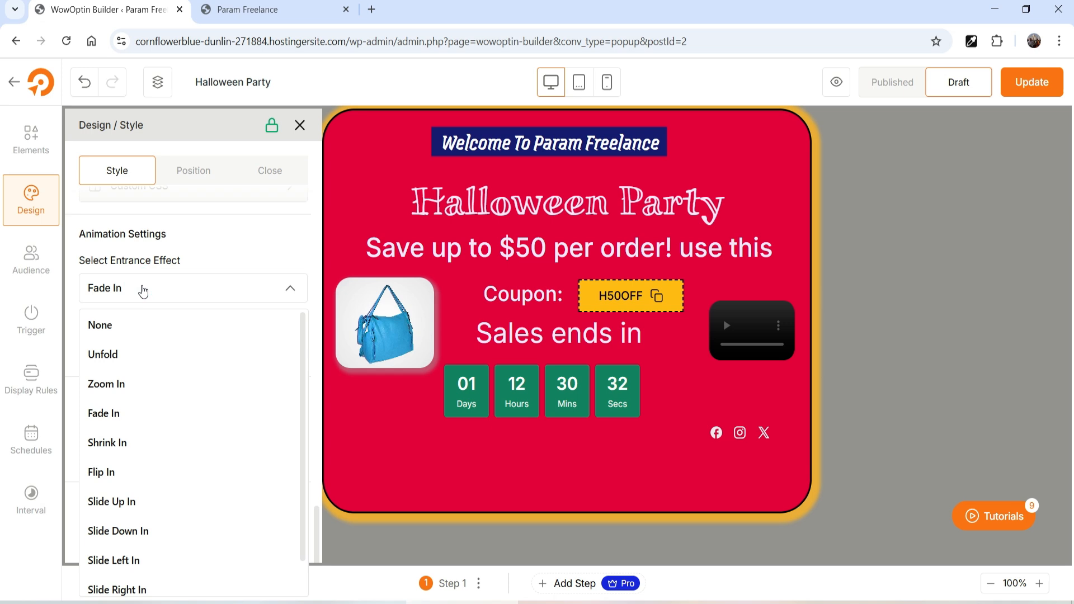
click(120, 395)
click(133, 359)
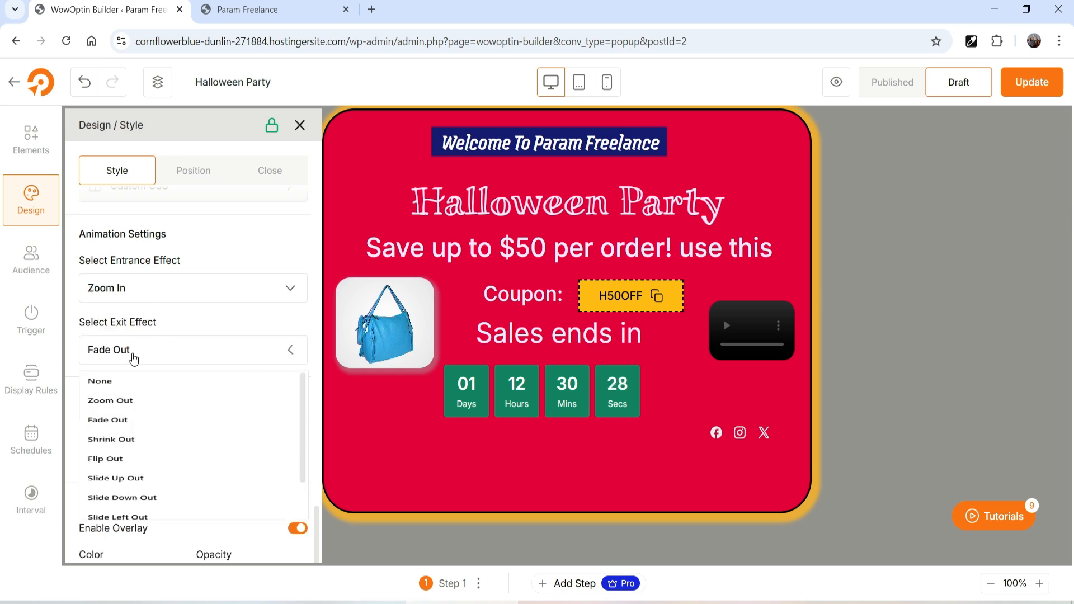
click(132, 418)
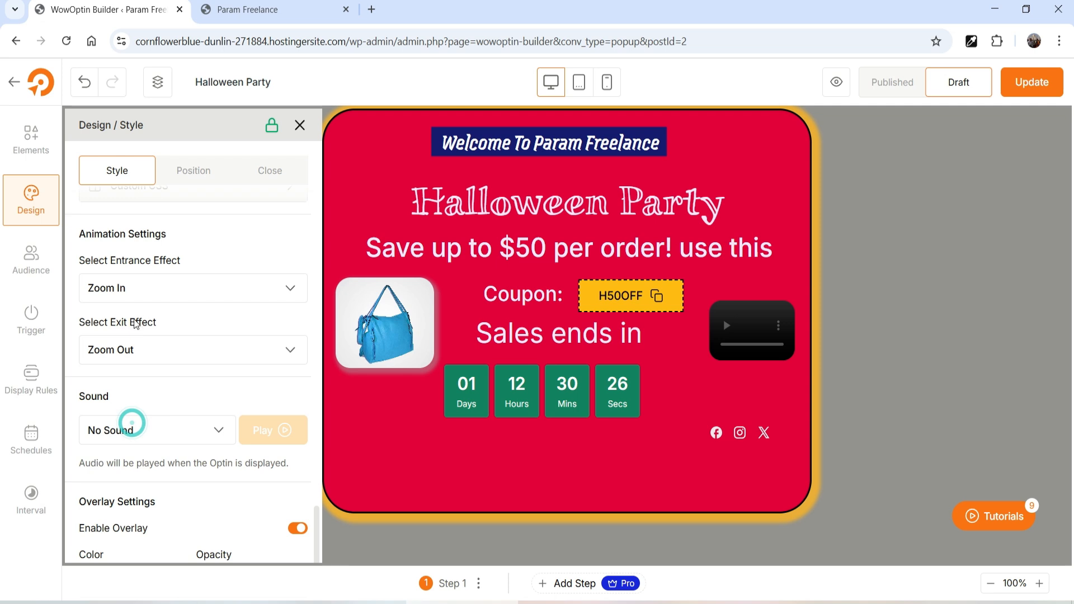
click(162, 295)
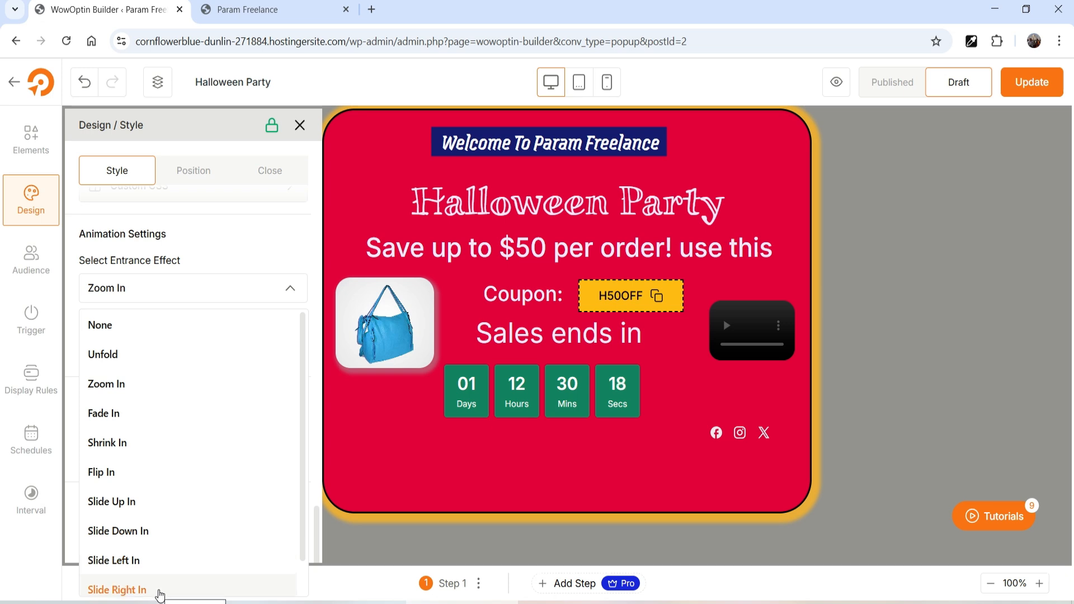
click(251, 238)
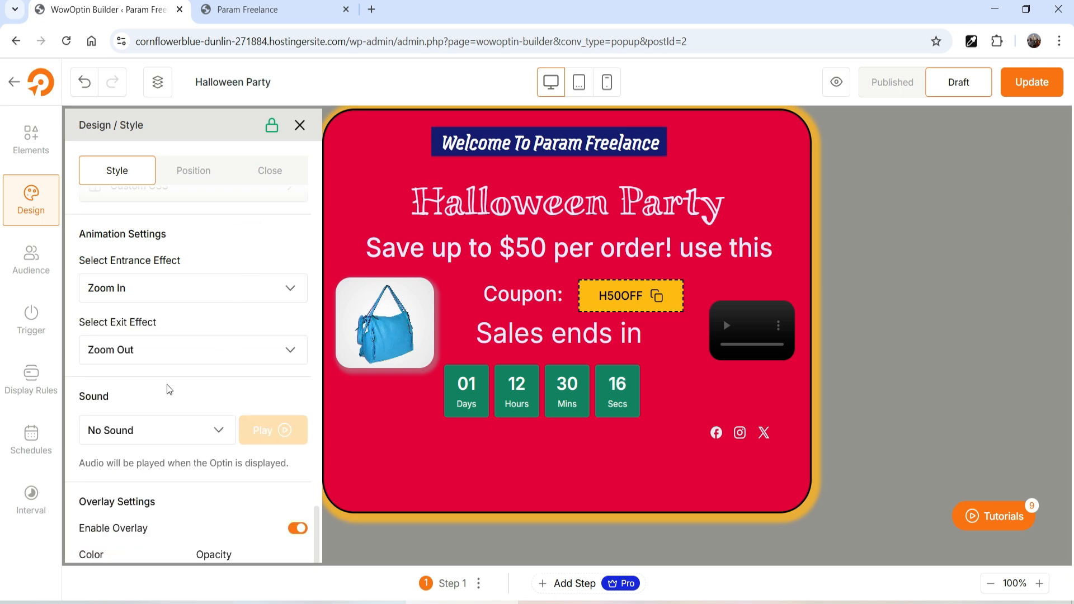
- Set the popup's display sound to Beep 1 and check the other available sounds
scroll(188, 310, down, 3)
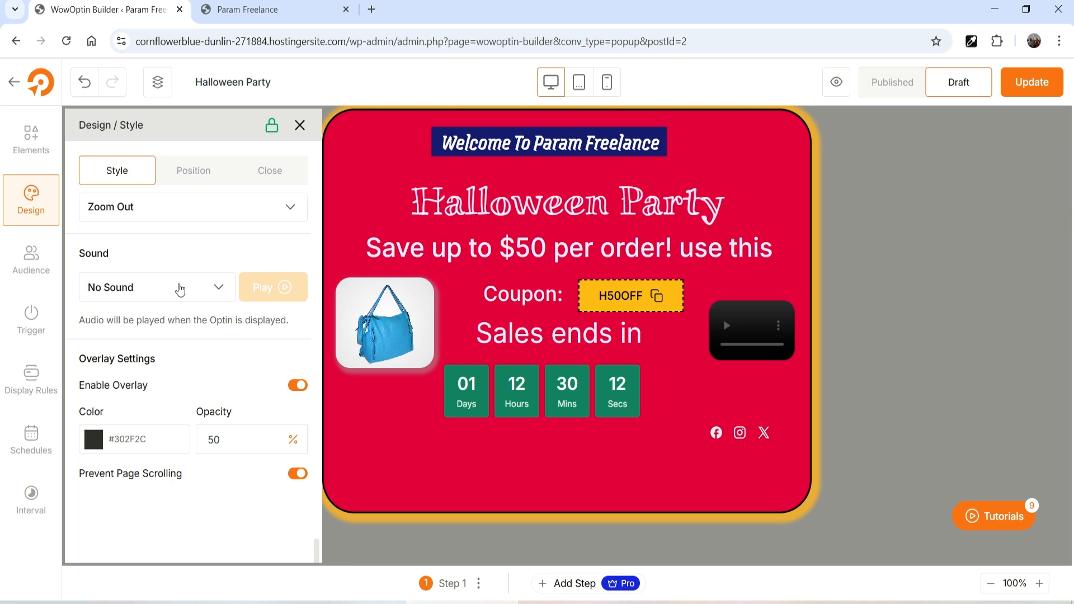
click(180, 287)
click(156, 353)
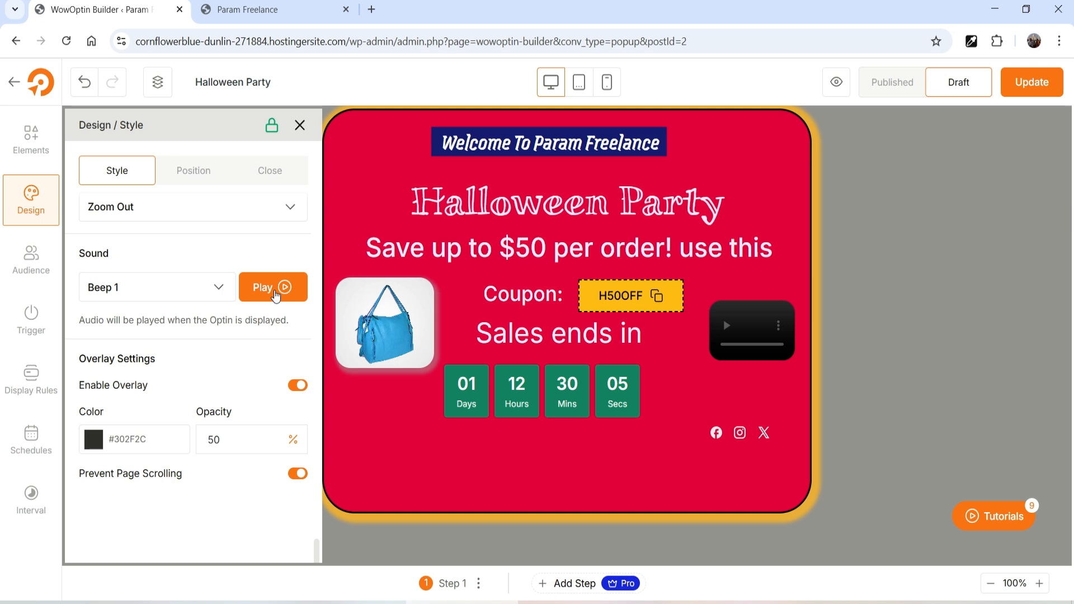
click(190, 287)
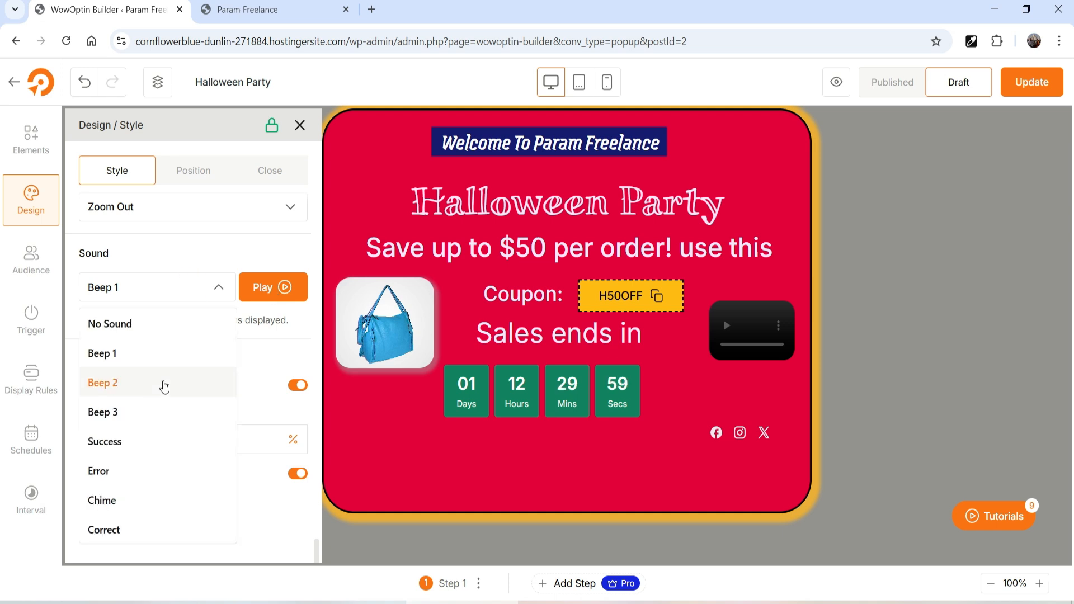
click(266, 351)
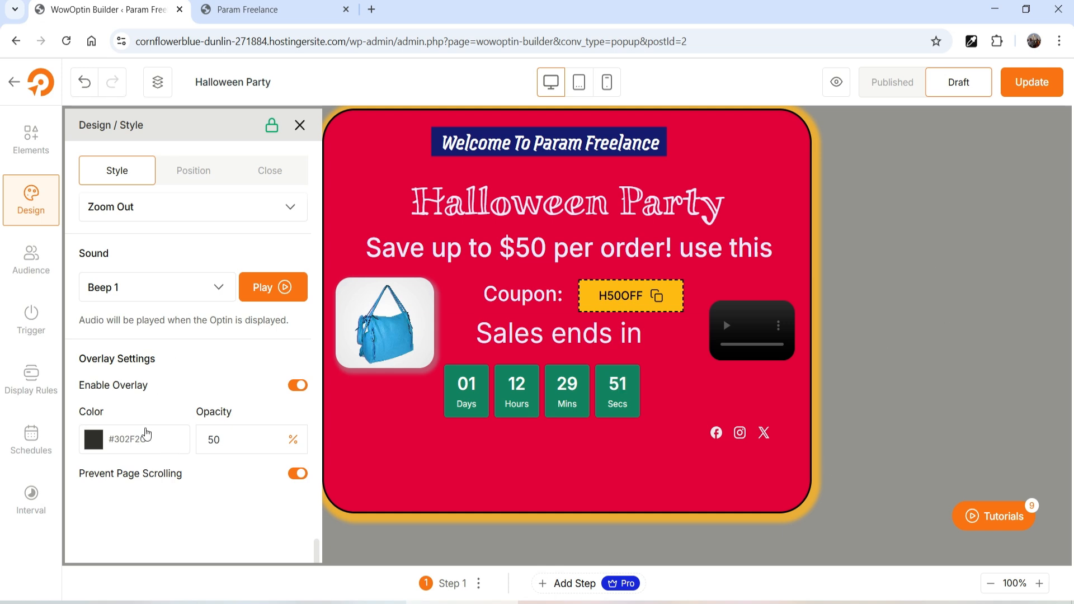
- Set the popup's overlay colour to d2a210
click(89, 443)
drag(223, 362, 323, 333)
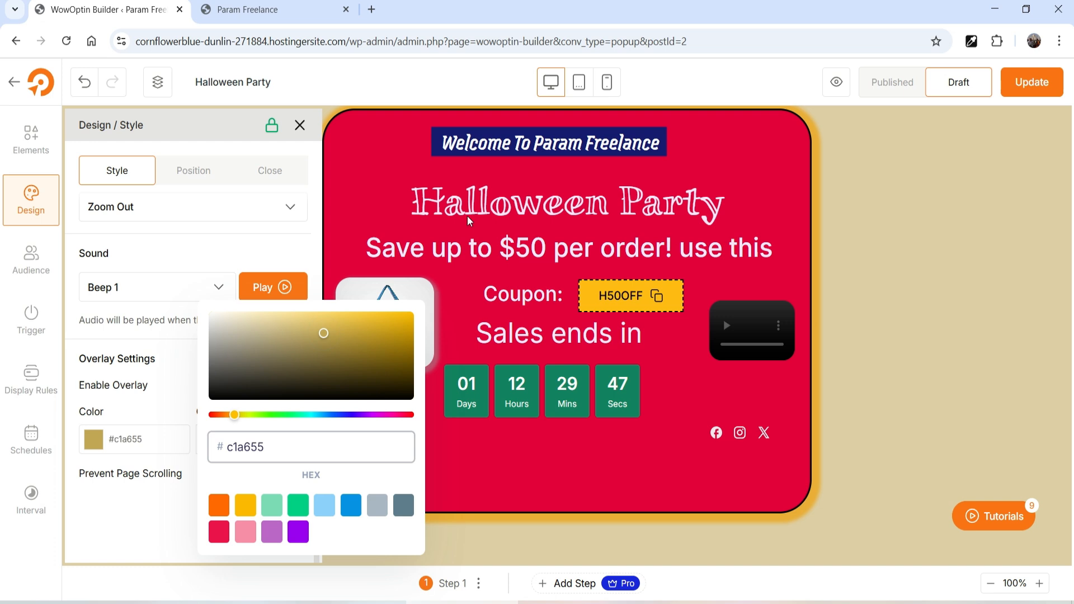
click(398, 326)
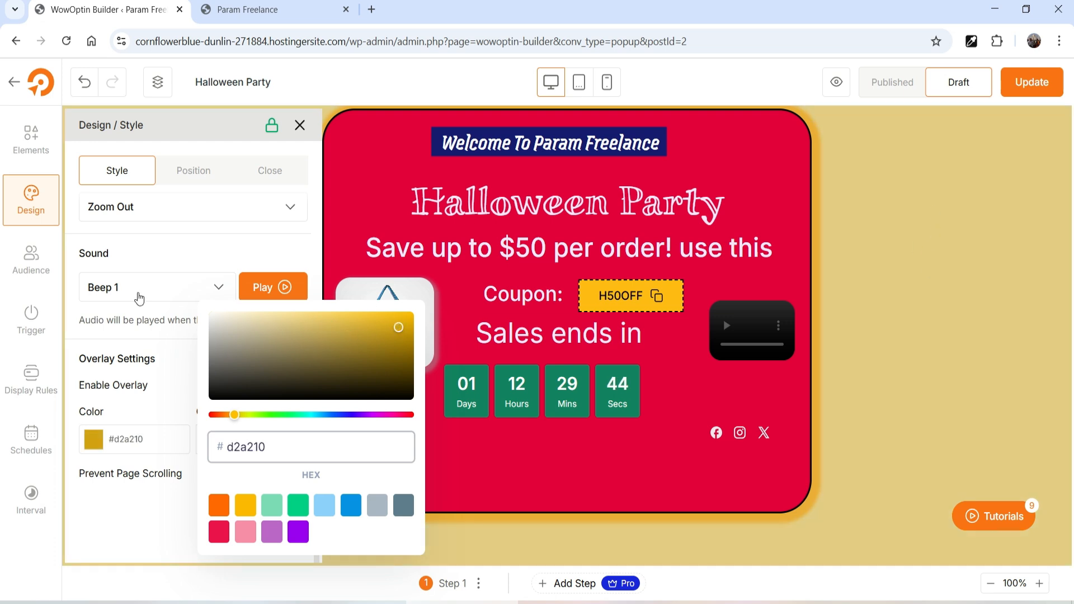
click(146, 406)
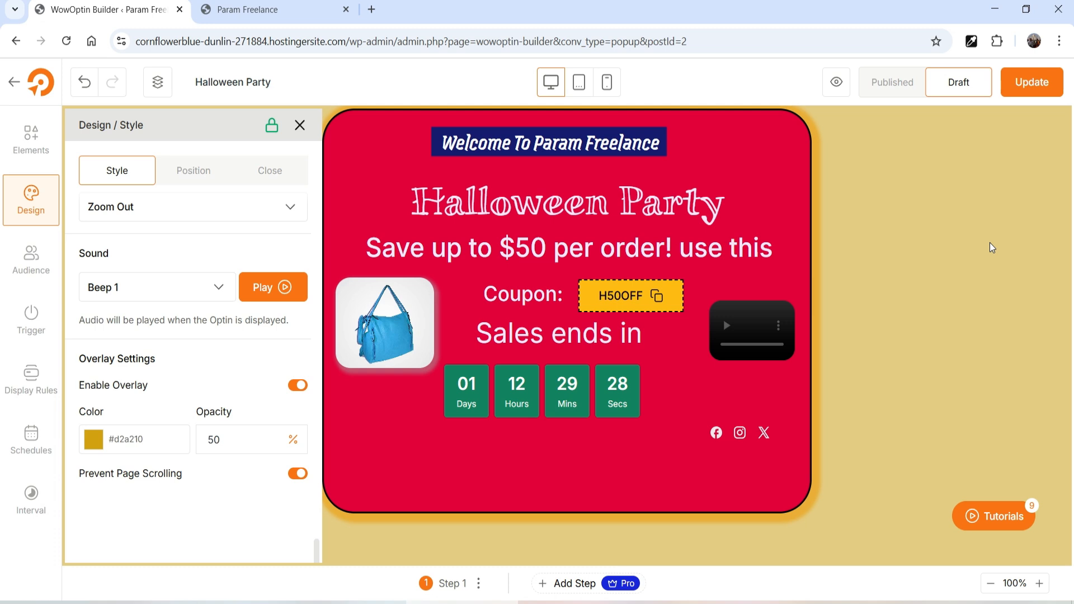
- In the audience settings, try targeting only desktop and tablet and excluding logged-in visitors, restoring All Devices and All Visitors
click(32, 260)
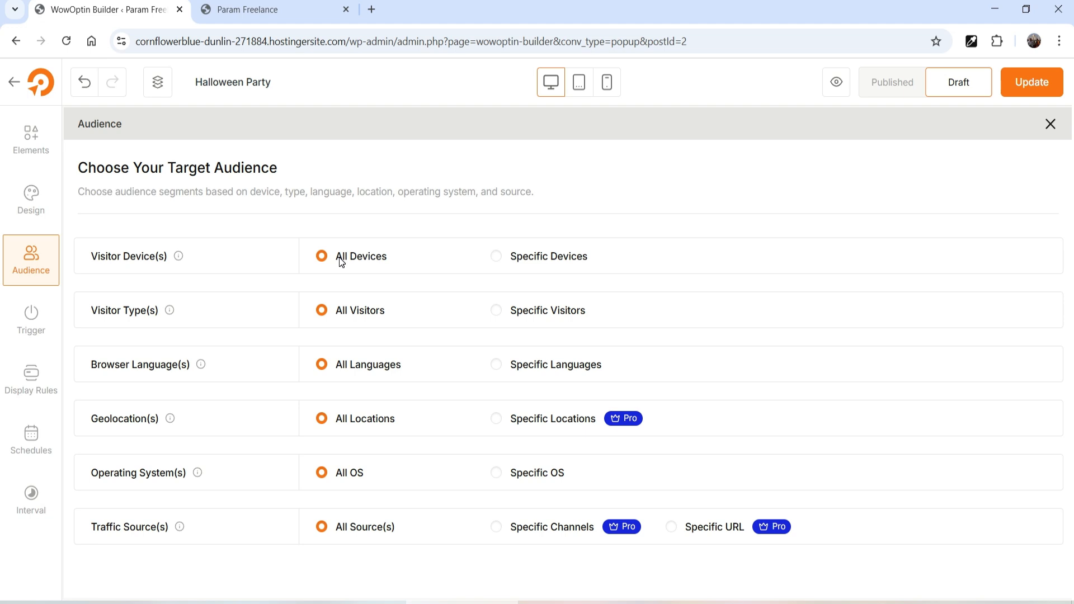
click(498, 258)
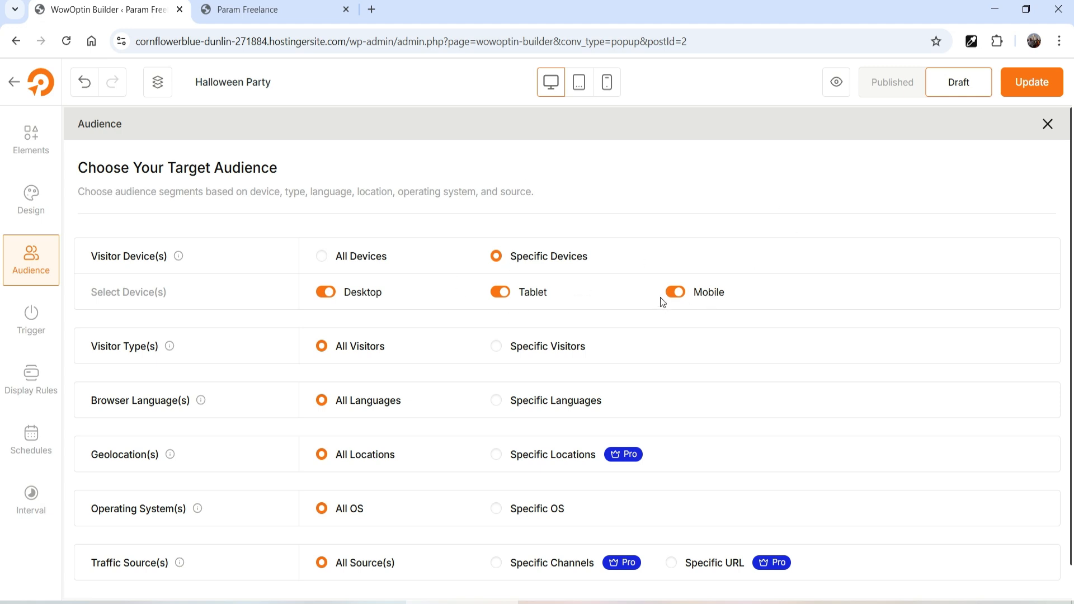
click(678, 297)
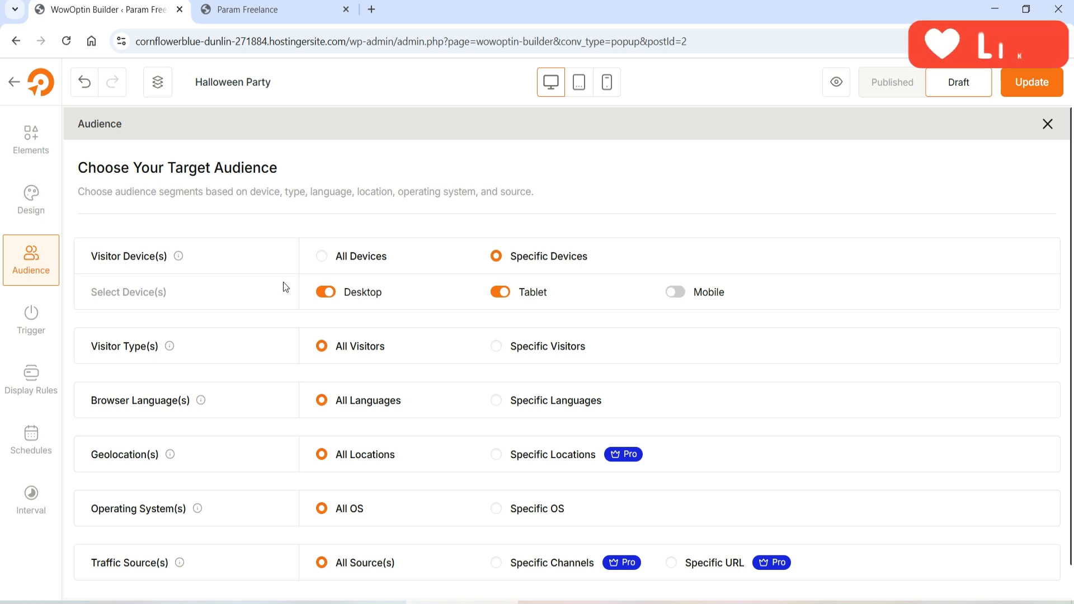
click(325, 259)
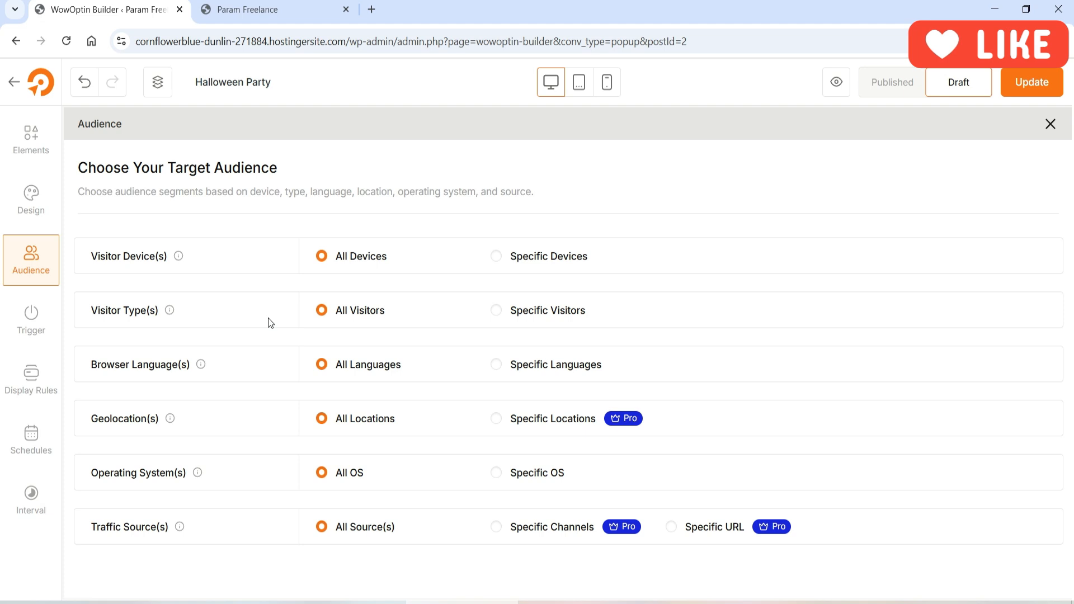
click(495, 311)
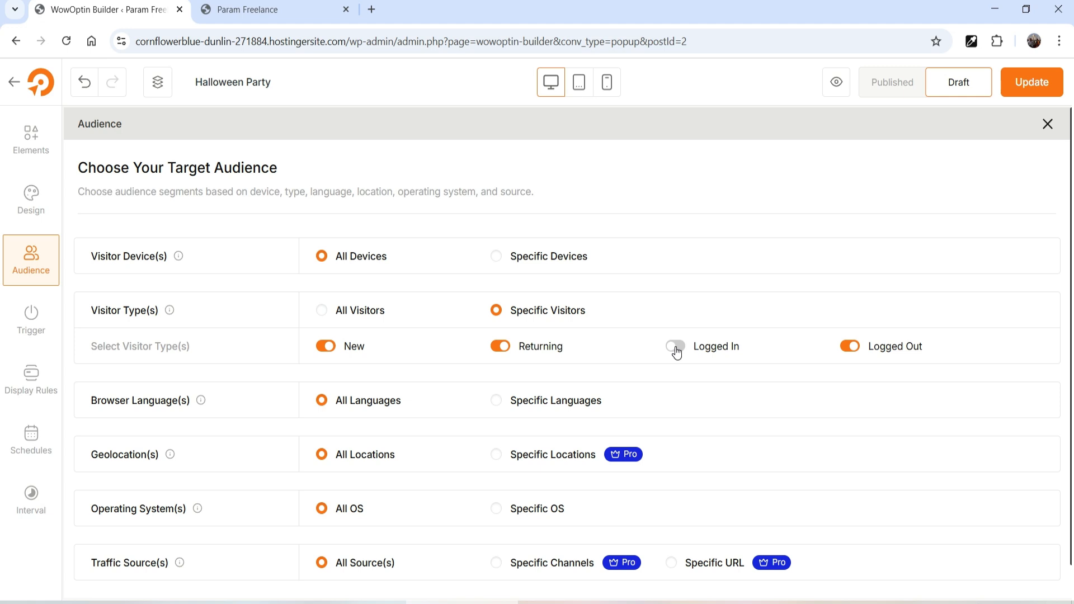
click(322, 311)
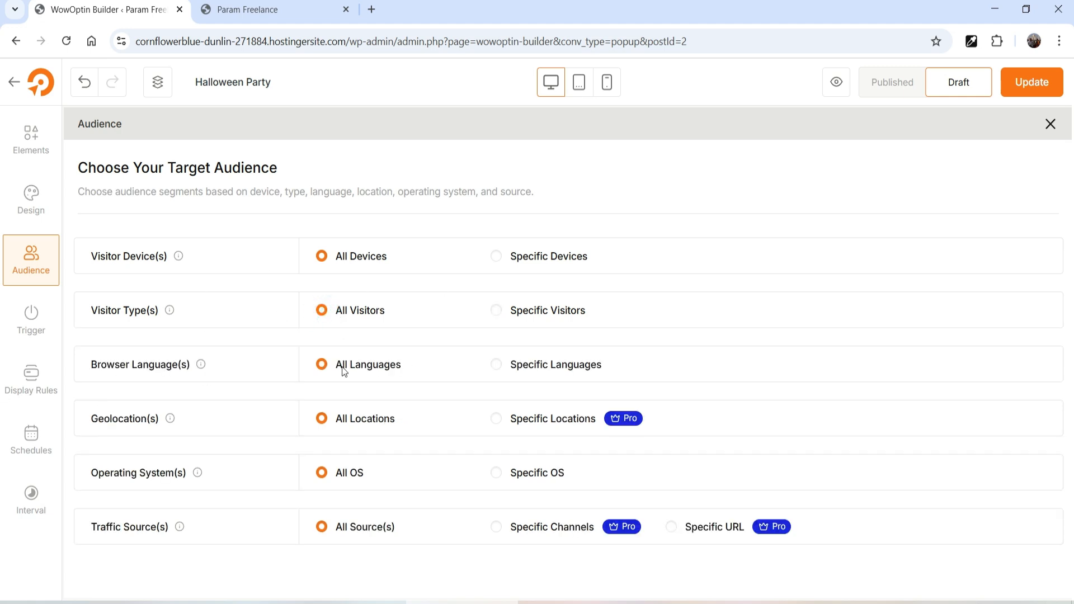
- Try restricting the audience to specific browser languages, check the language list, and restore All Languages
click(497, 365)
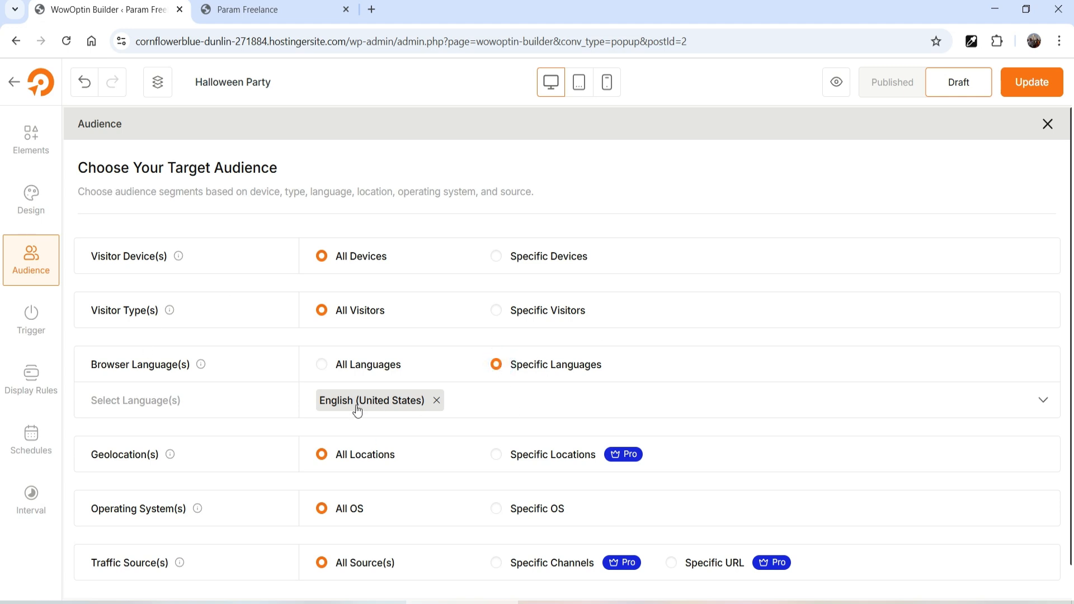
click(494, 410)
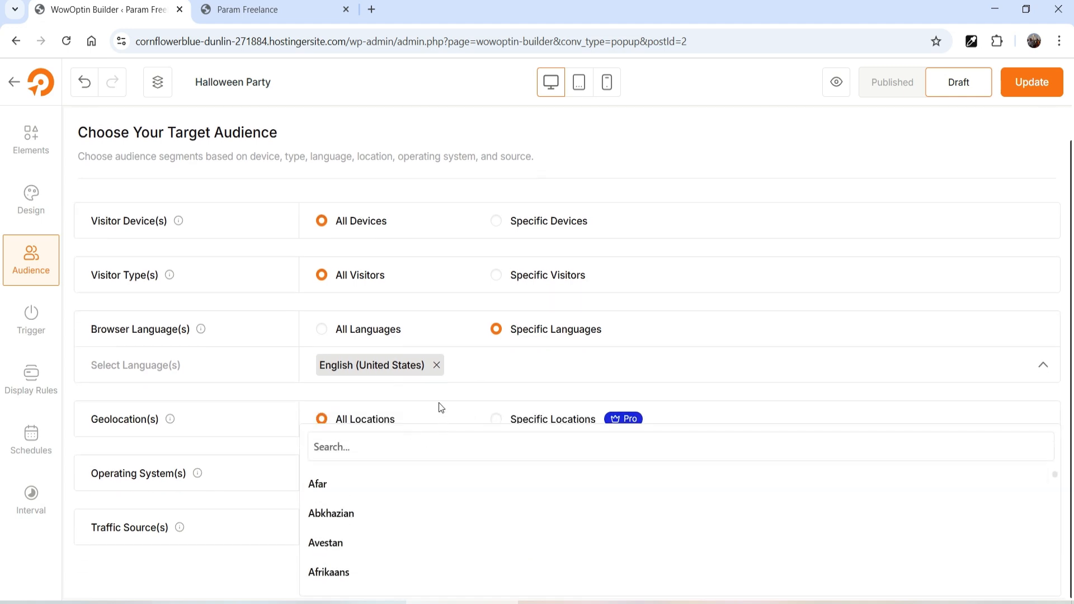
click(319, 330)
click(321, 329)
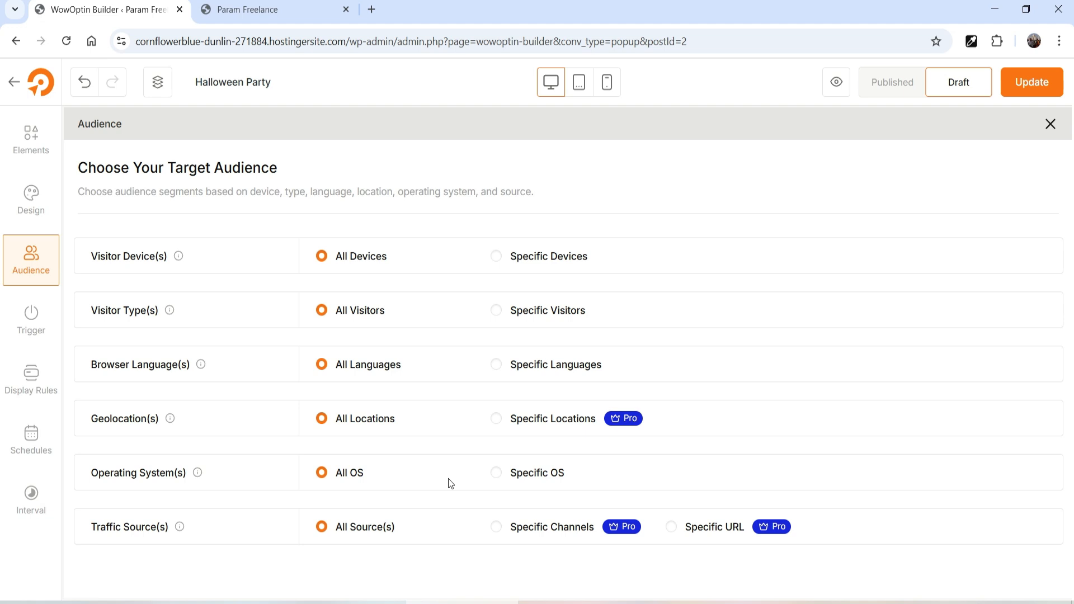
- Try targeting specific operating systems without Linux, and restore All OS
click(497, 477)
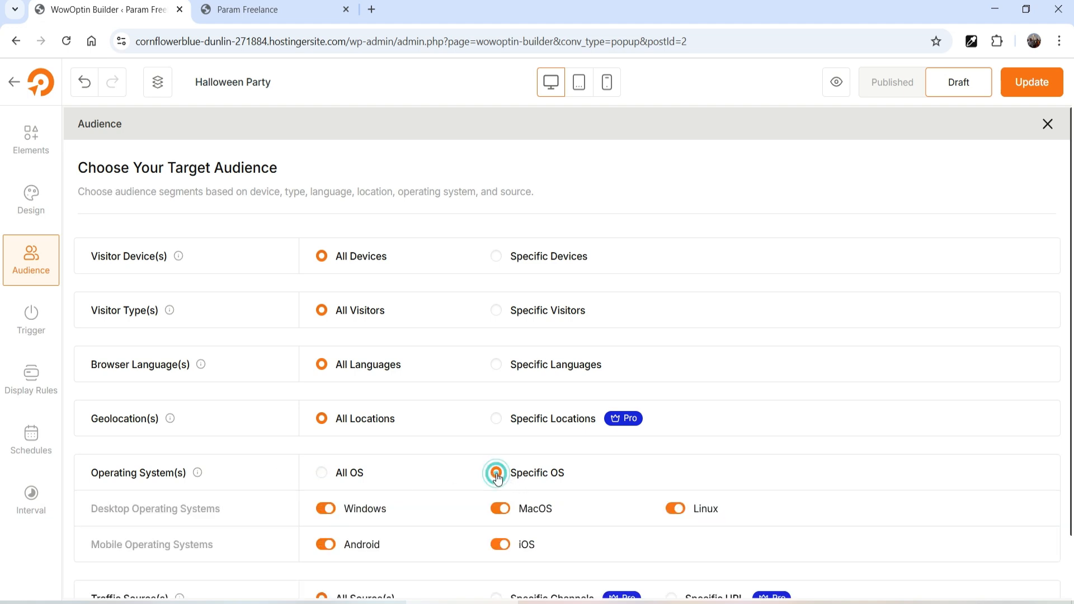
scroll(548, 411, down, 1)
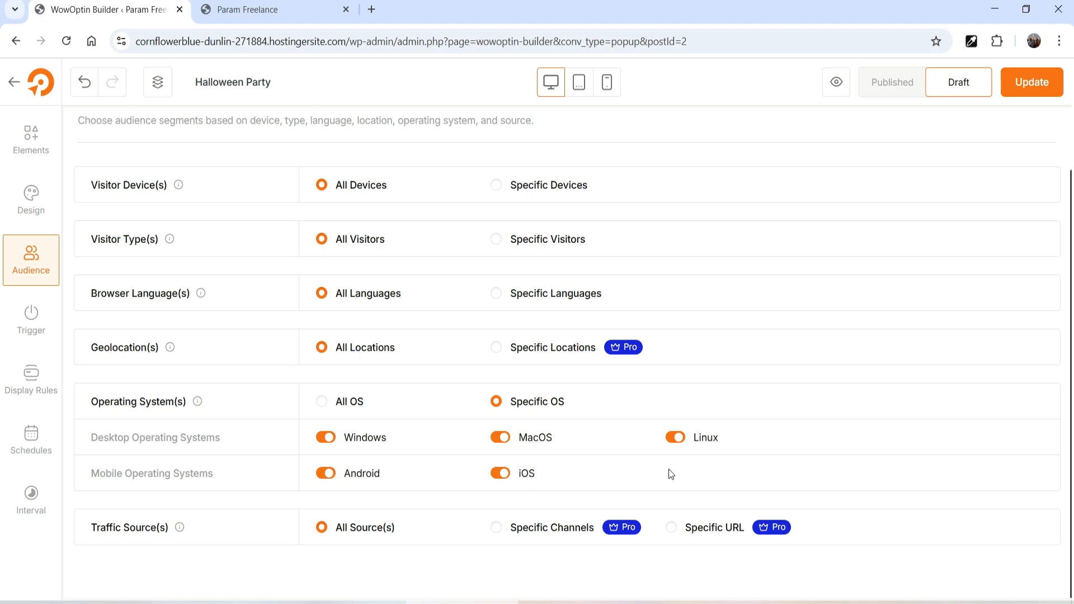
click(677, 439)
click(323, 403)
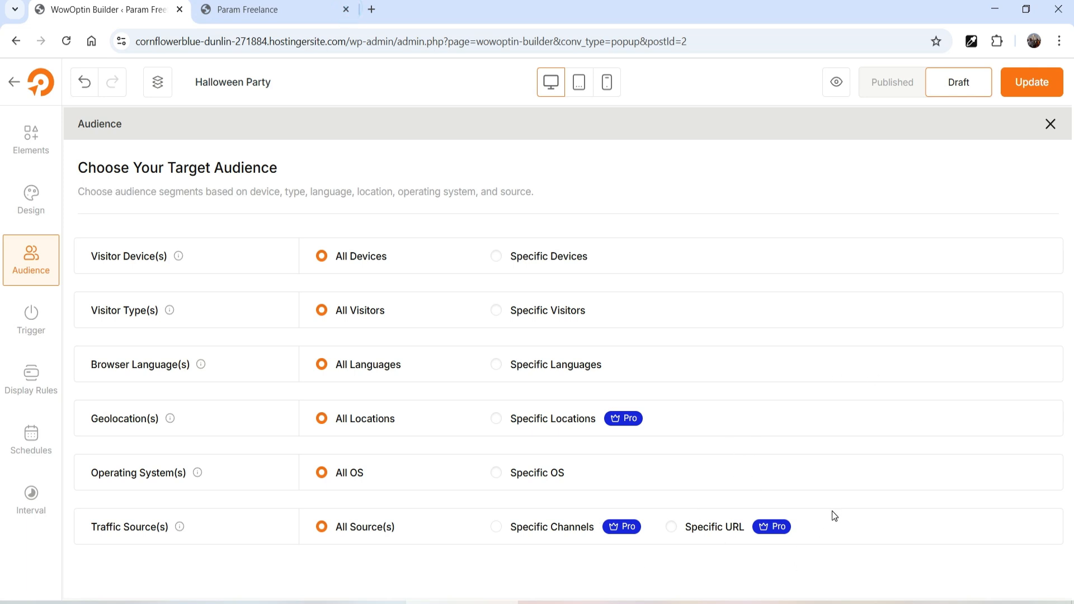
- Set the popup's After X Seconds trigger to 10 and check the other trigger types that can be added
click(40, 326)
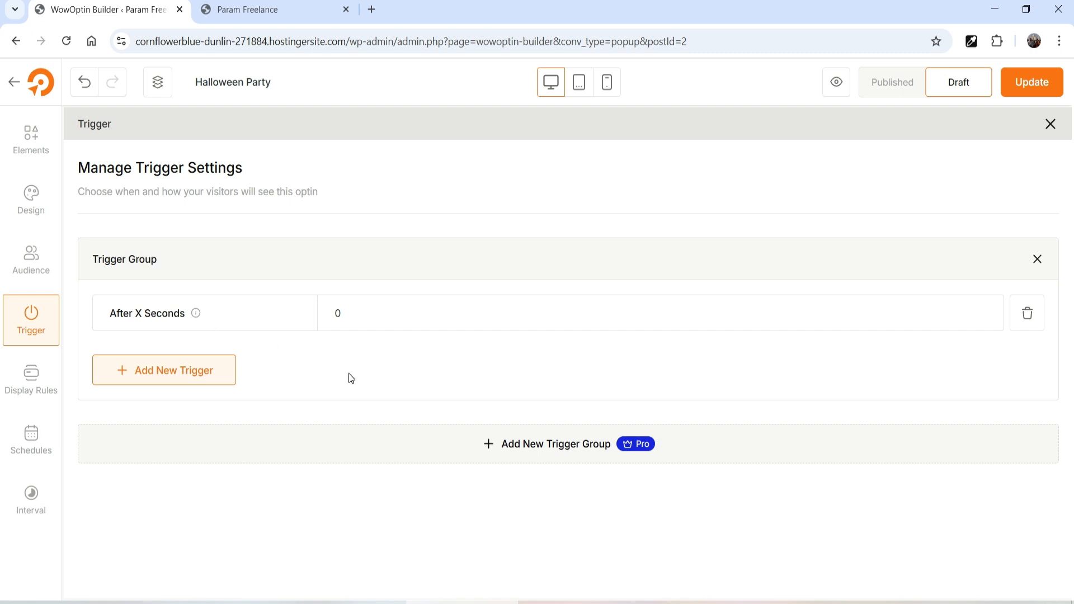
double_click(356, 313)
text(10)
click(154, 375)
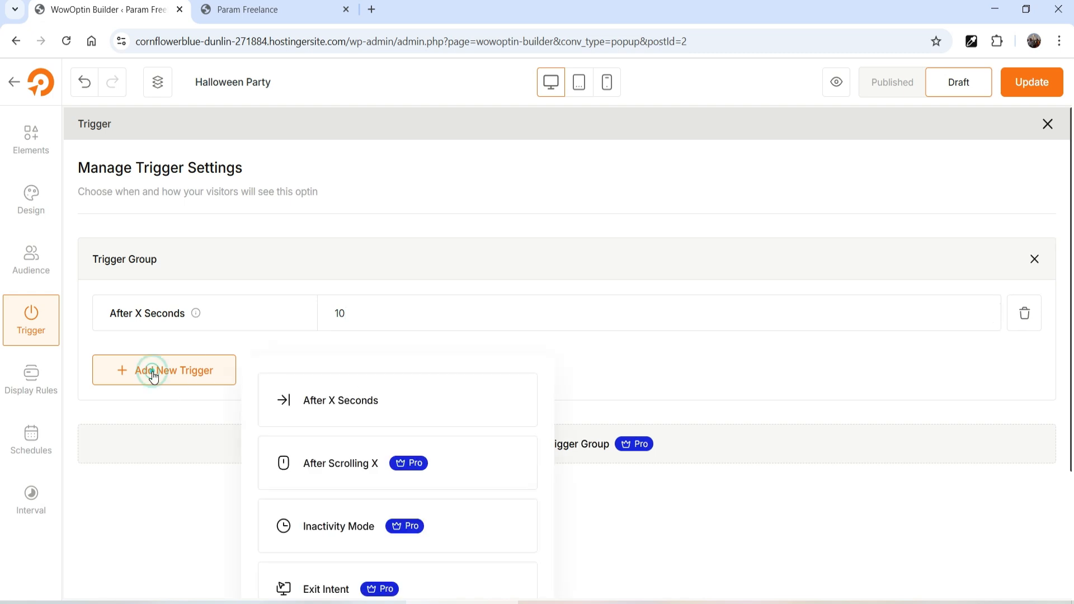
scroll(470, 320, down, 3)
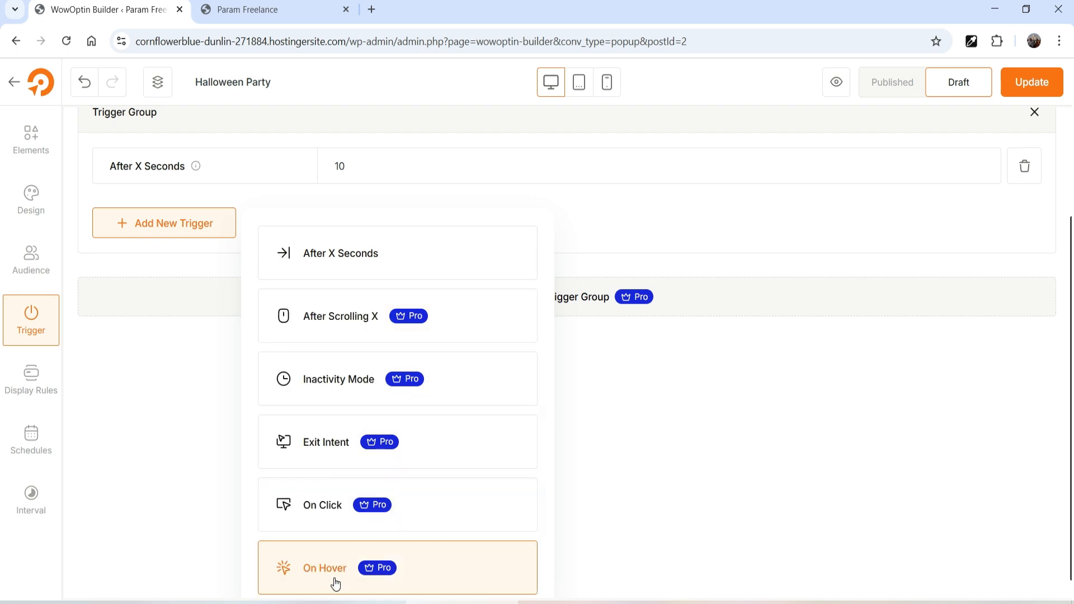
click(636, 479)
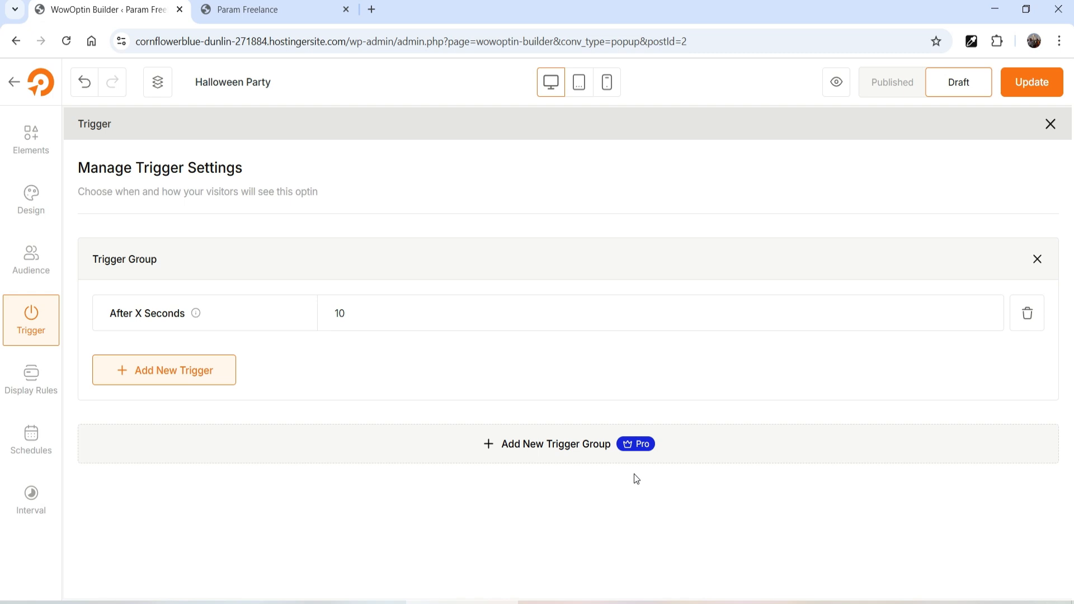
- In the display rules, try Entire Site and Front Page as the rule's display location
click(22, 382)
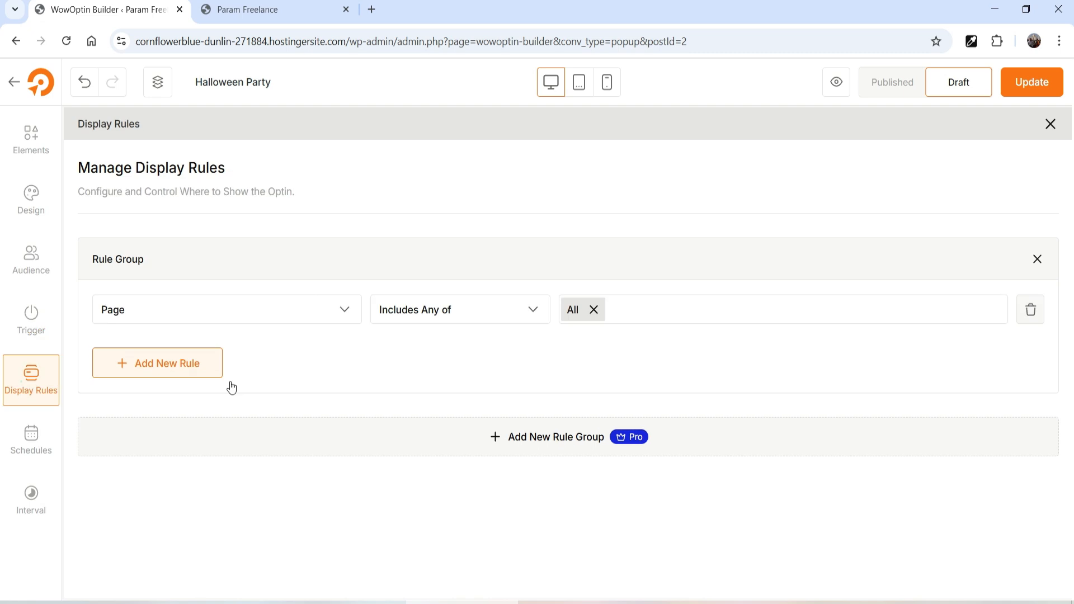
click(255, 316)
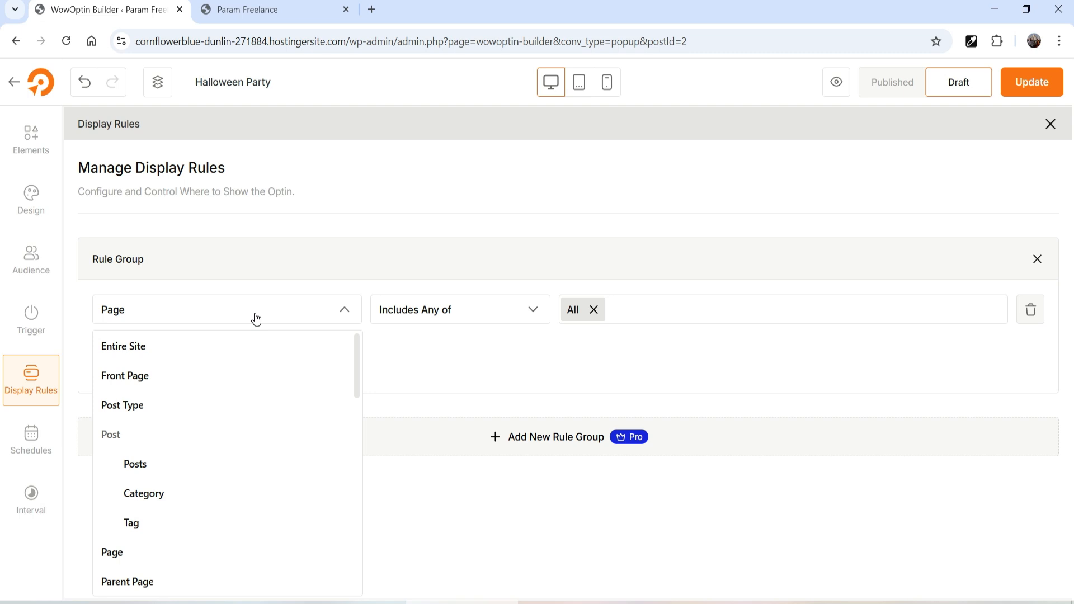
click(148, 352)
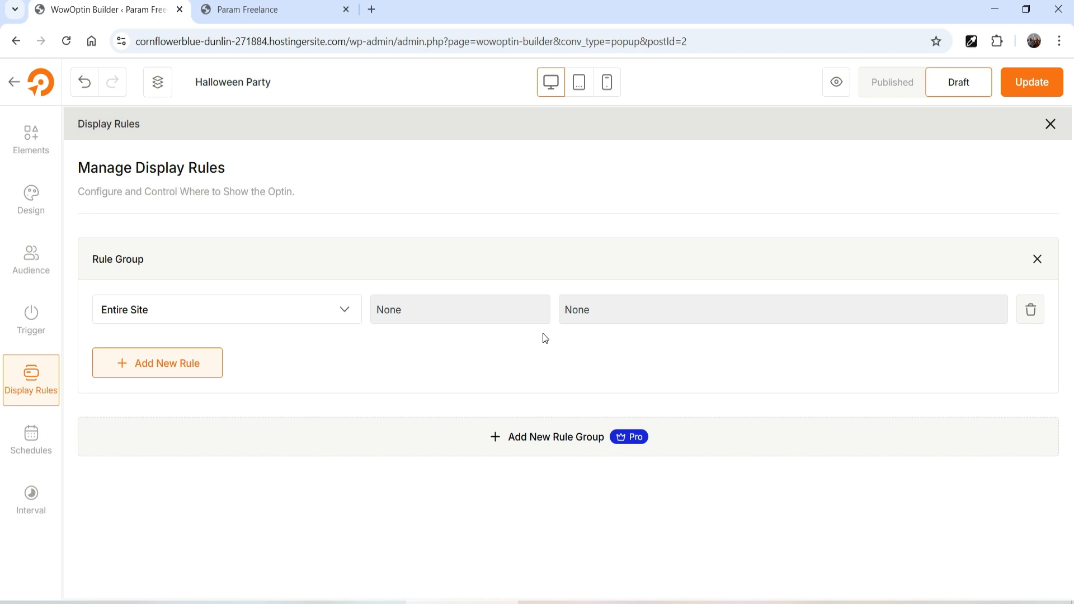
click(258, 312)
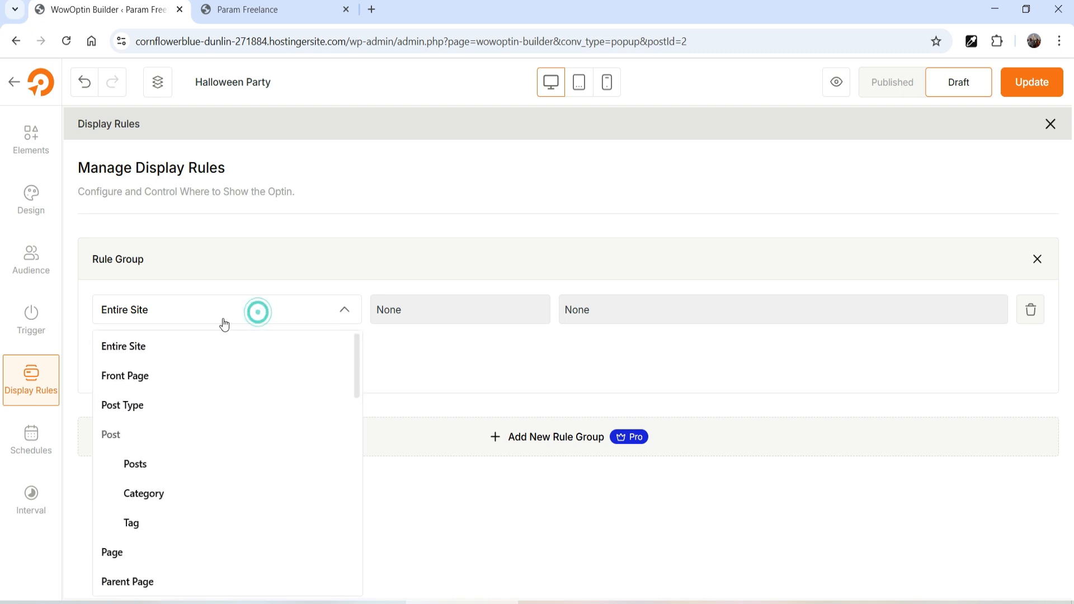
click(144, 376)
- Try Post Type as the display rule's location and check its specific post type choices
click(251, 314)
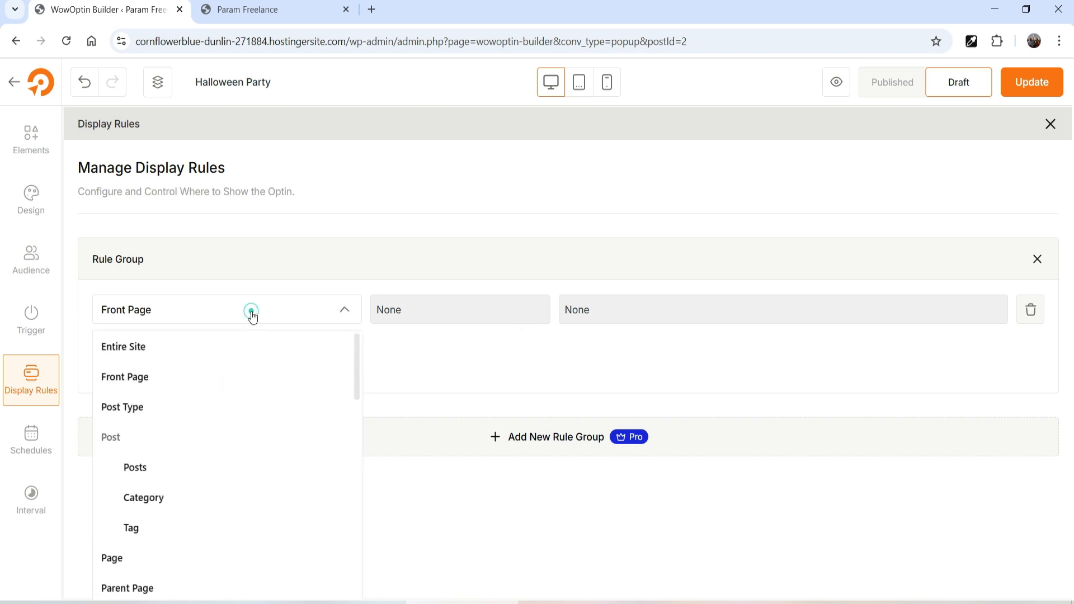
click(192, 407)
click(439, 312)
click(440, 313)
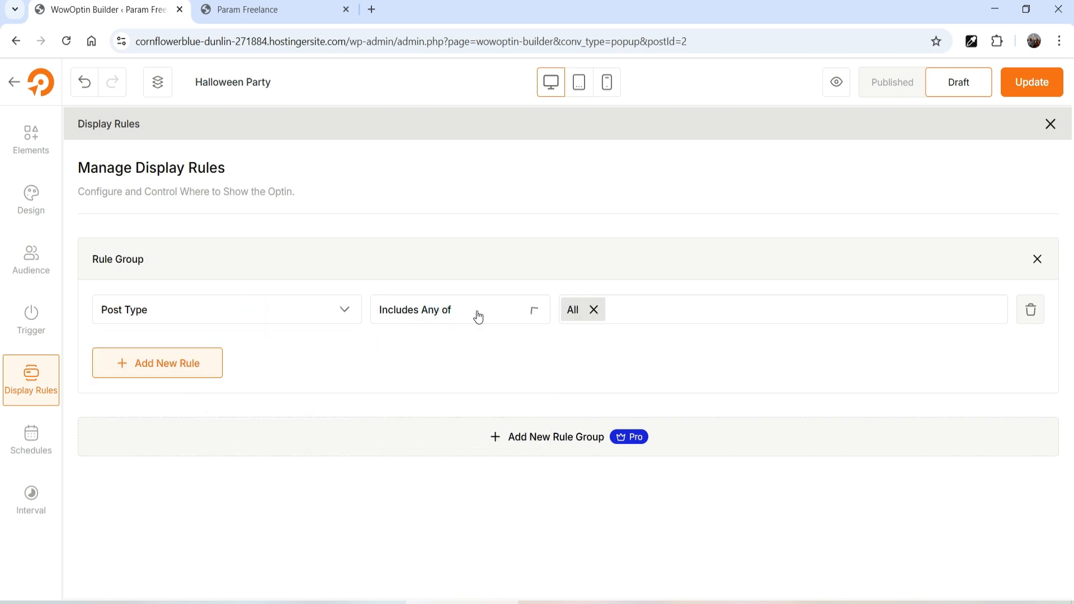
click(645, 317)
click(652, 346)
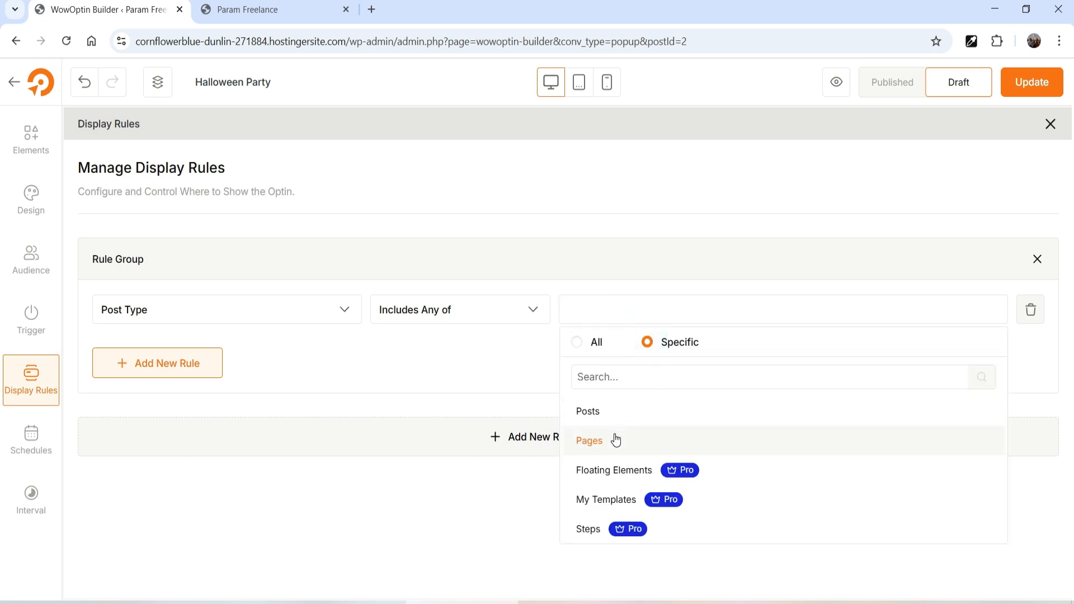
click(434, 312)
- Try Posts as the display rule's location and check which specific posts can be chosen
click(163, 311)
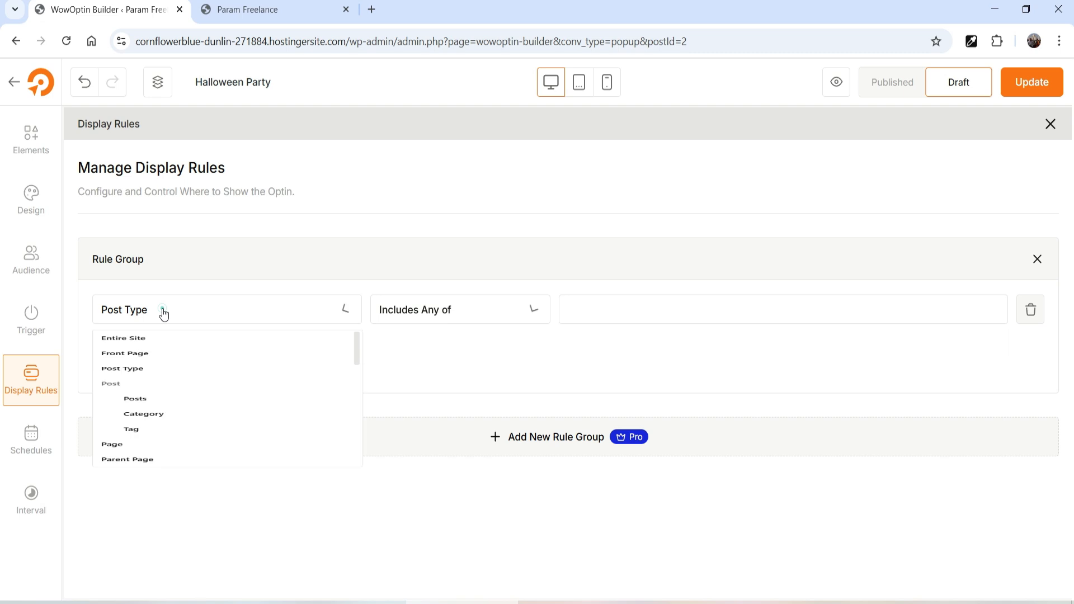
click(167, 464)
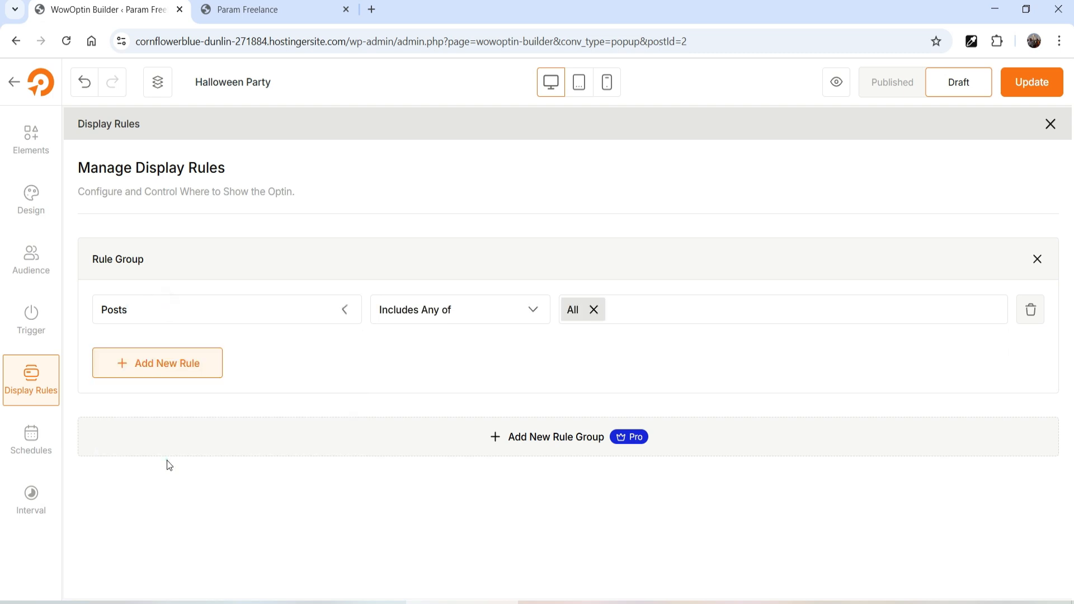
click(630, 315)
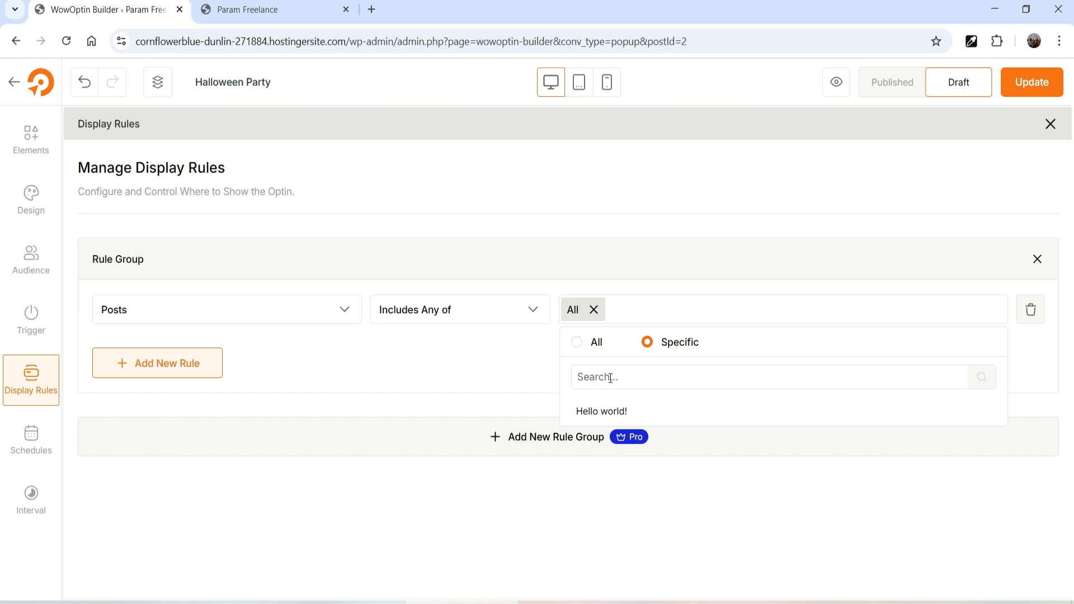
- Set the display rule to Page, Includes Any of, with About as the specific page
click(196, 317)
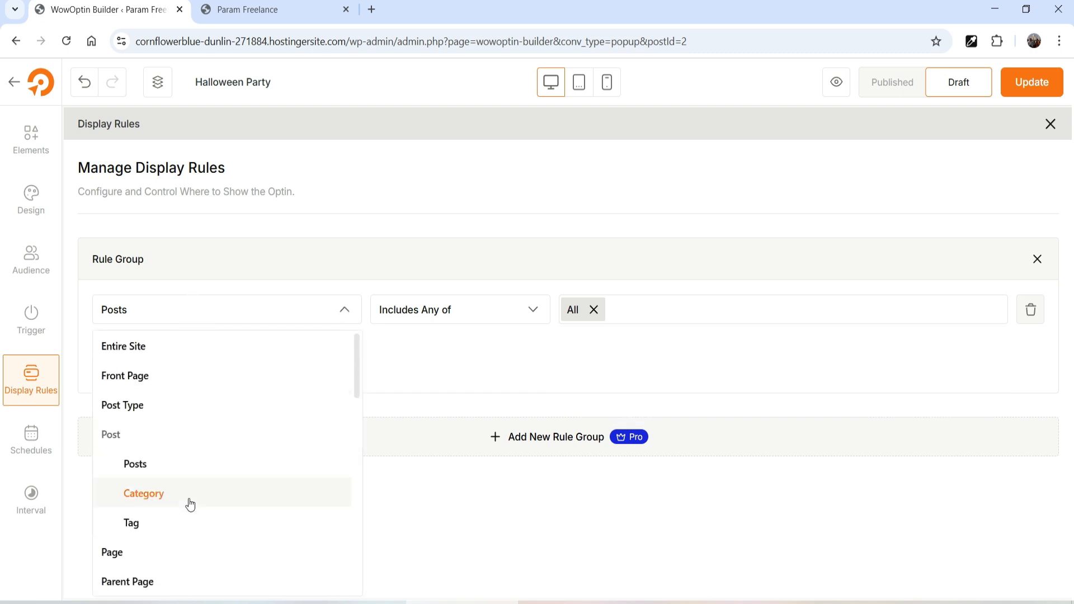
scroll(187, 503, down, 2)
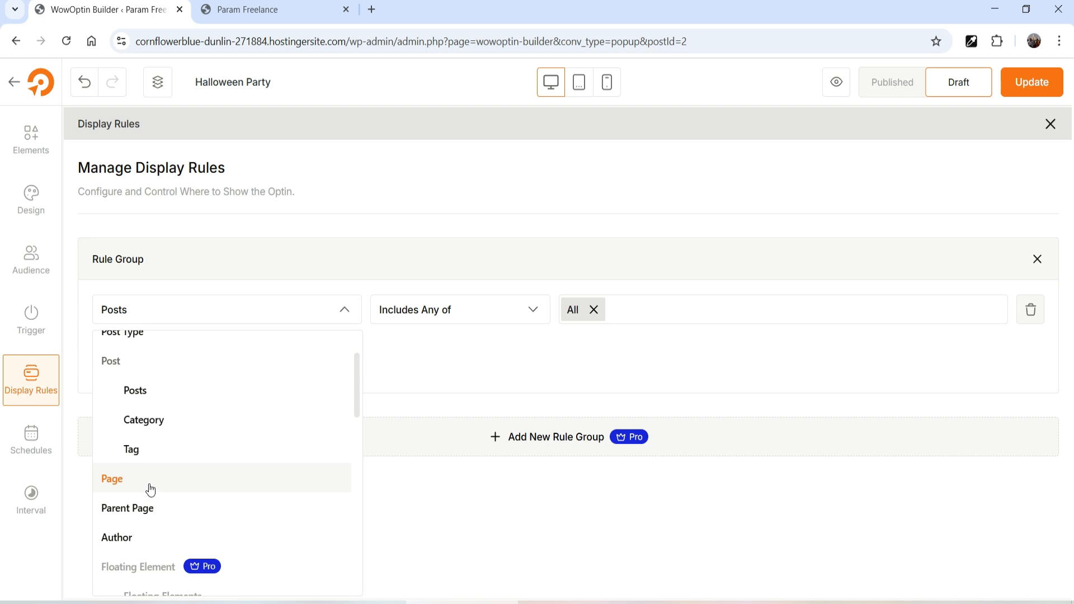
click(149, 485)
click(491, 323)
click(594, 309)
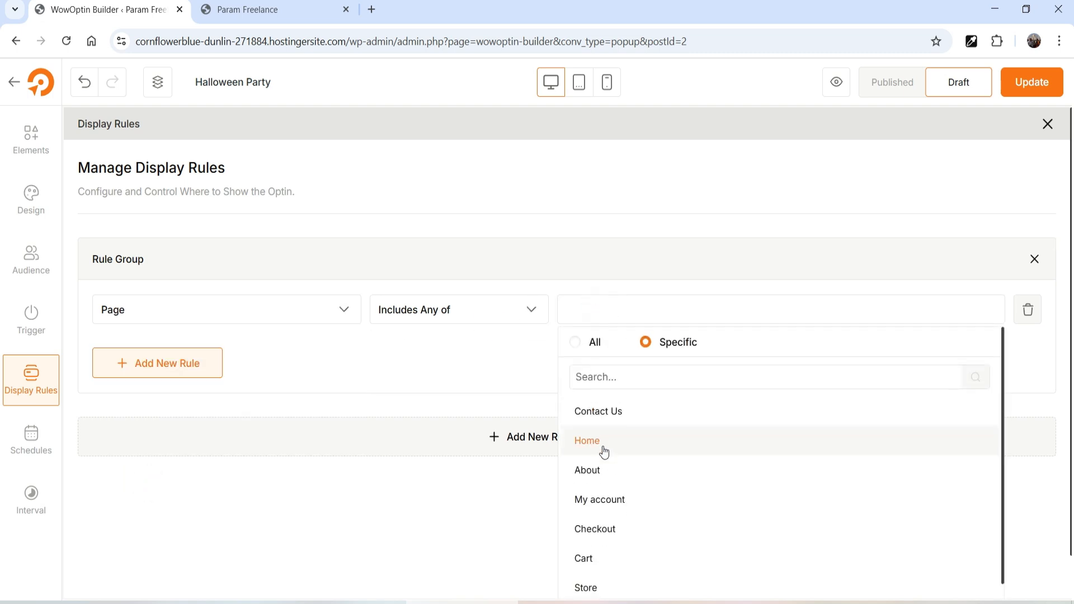
click(614, 472)
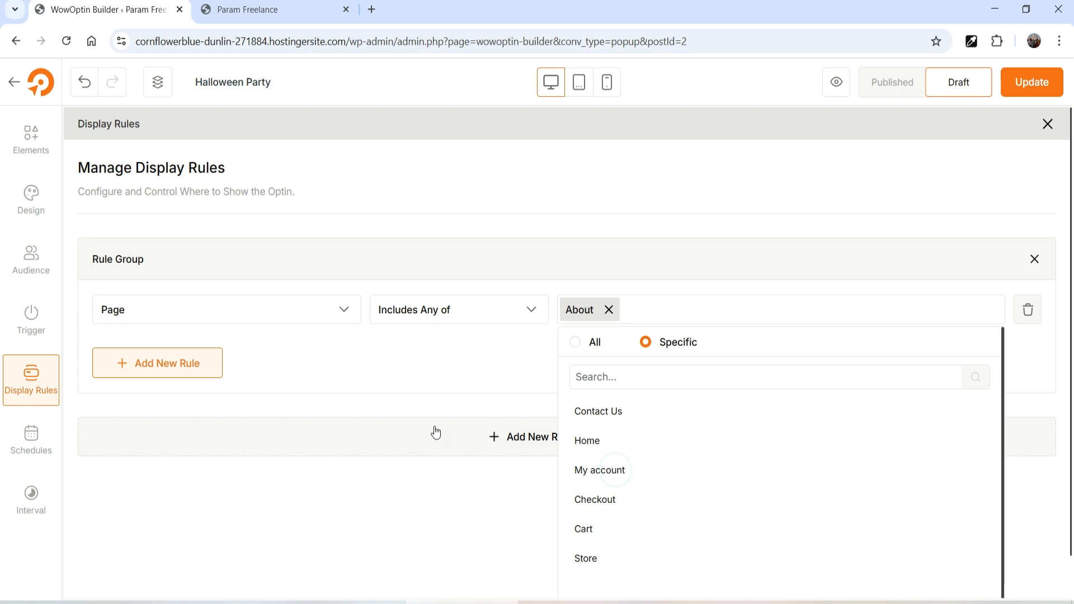
click(440, 362)
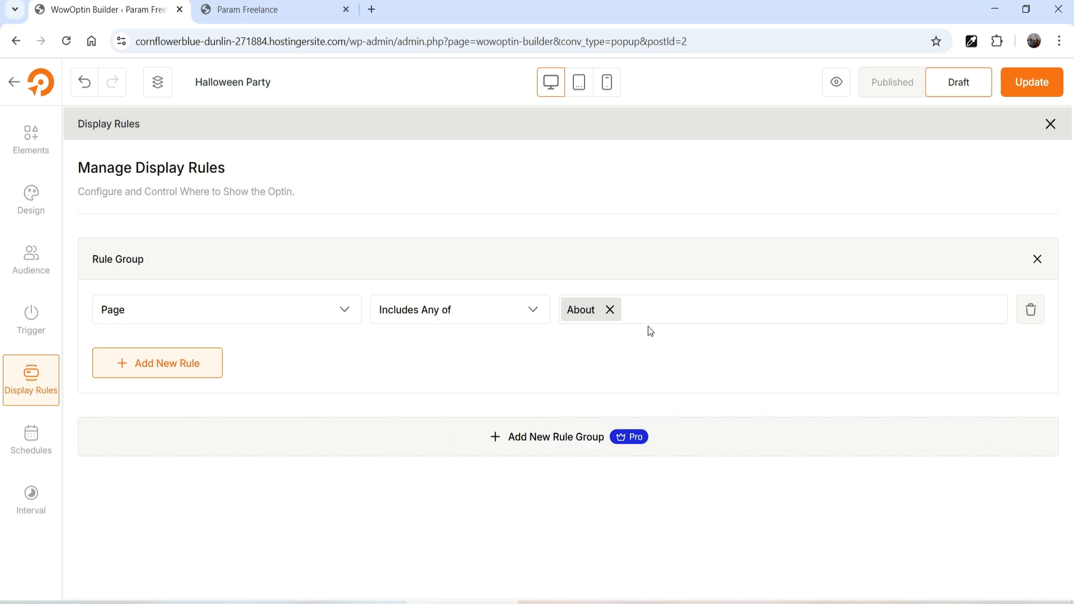
- Examine the remaining display rule locations, including the template, step and WooCommerce options
click(307, 311)
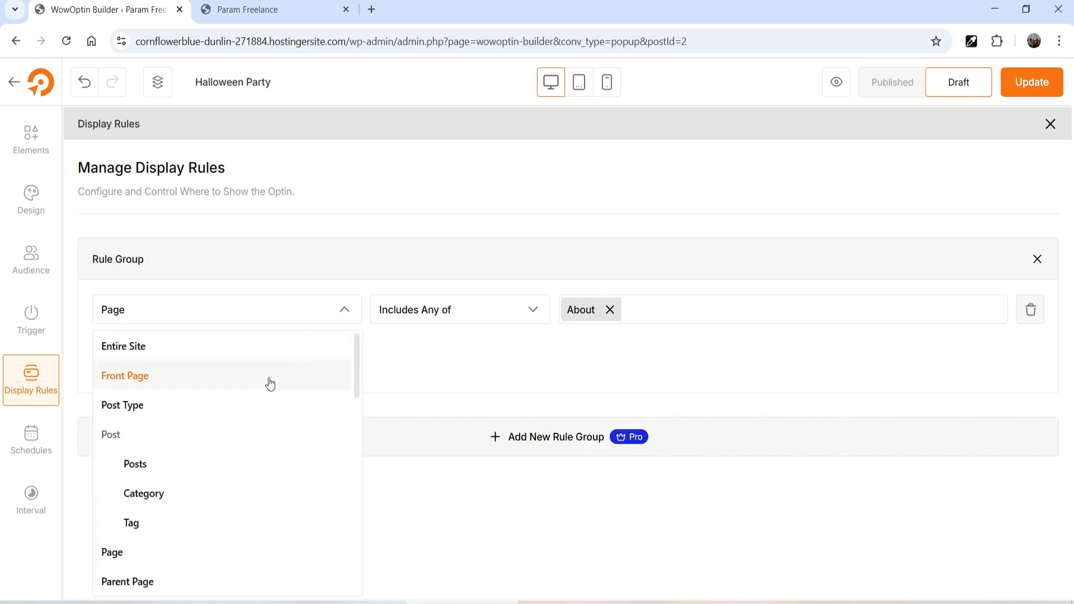
scroll(278, 395, down, 6)
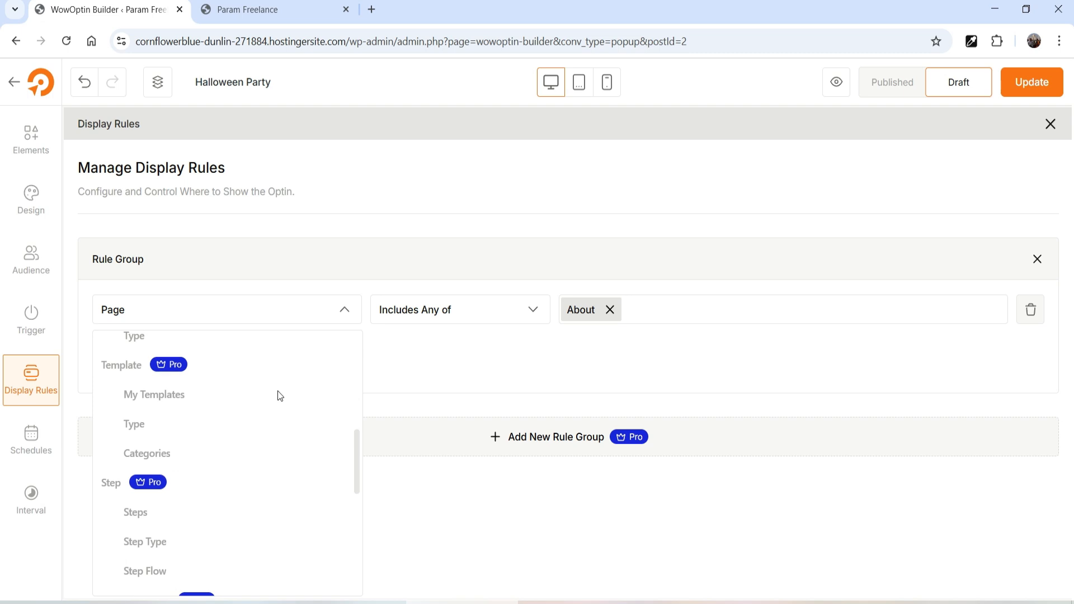
scroll(132, 361, up, 3)
scroll(185, 362, down, 2)
scroll(213, 442, down, 3)
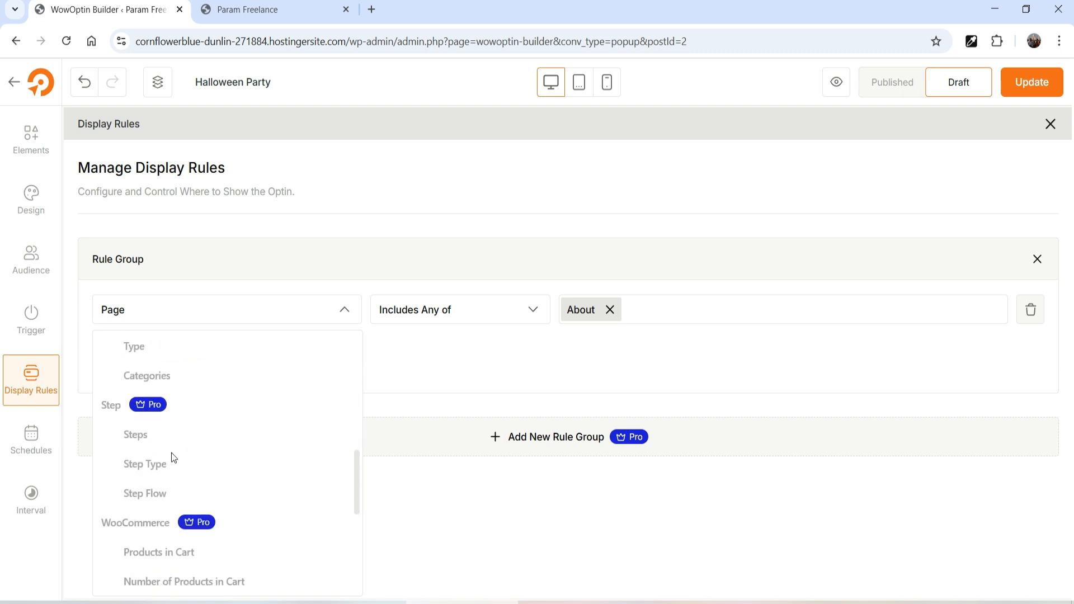
- Look through the Step, WooCommerce and EDD conditions available for the display rule, leaving the Page condition selected
scroll(140, 419, down, 3)
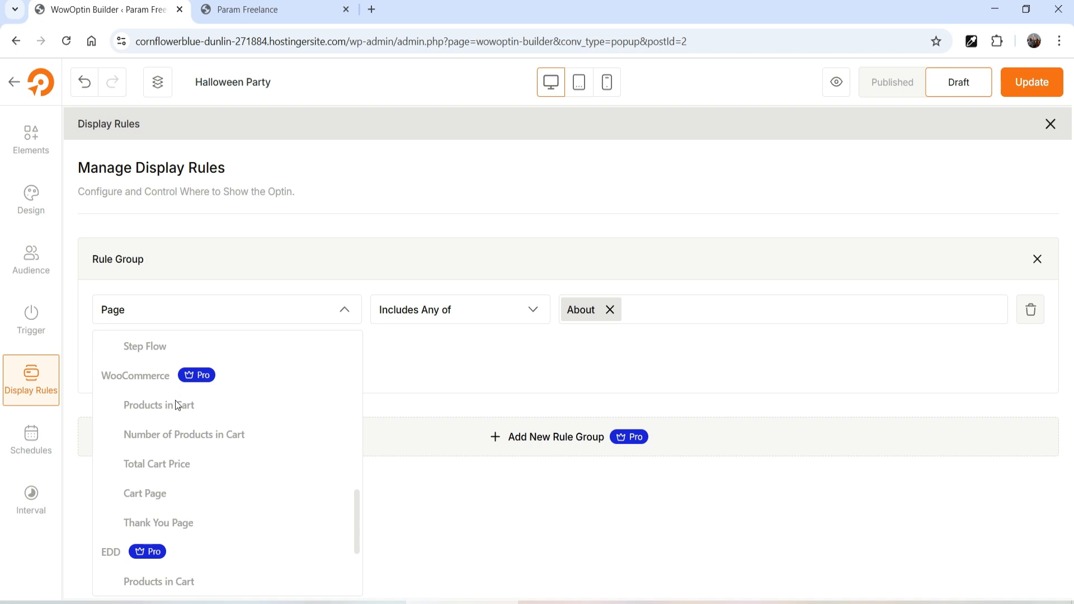
scroll(209, 419, down, 3)
click(443, 497)
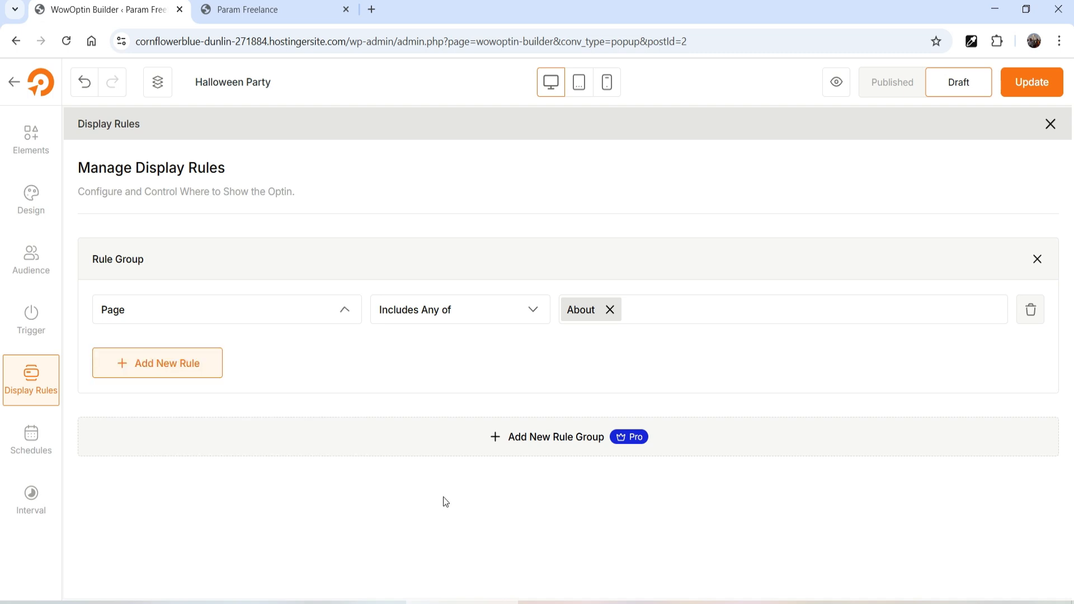
- Open the schedule settings, try a custom timezone with its list of zones, and switch back to UTC
click(34, 444)
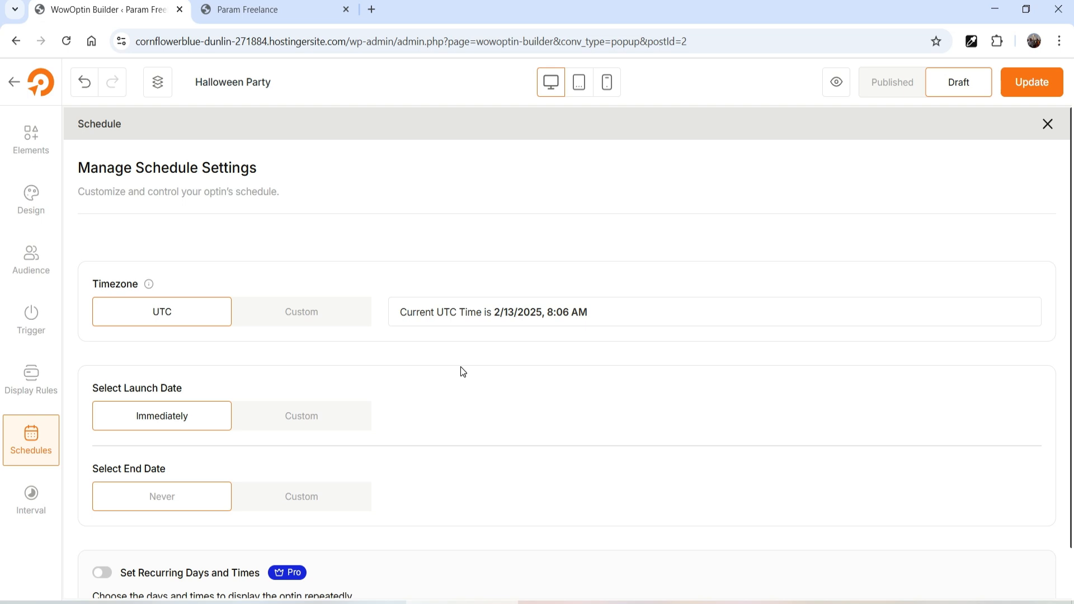
click(300, 314)
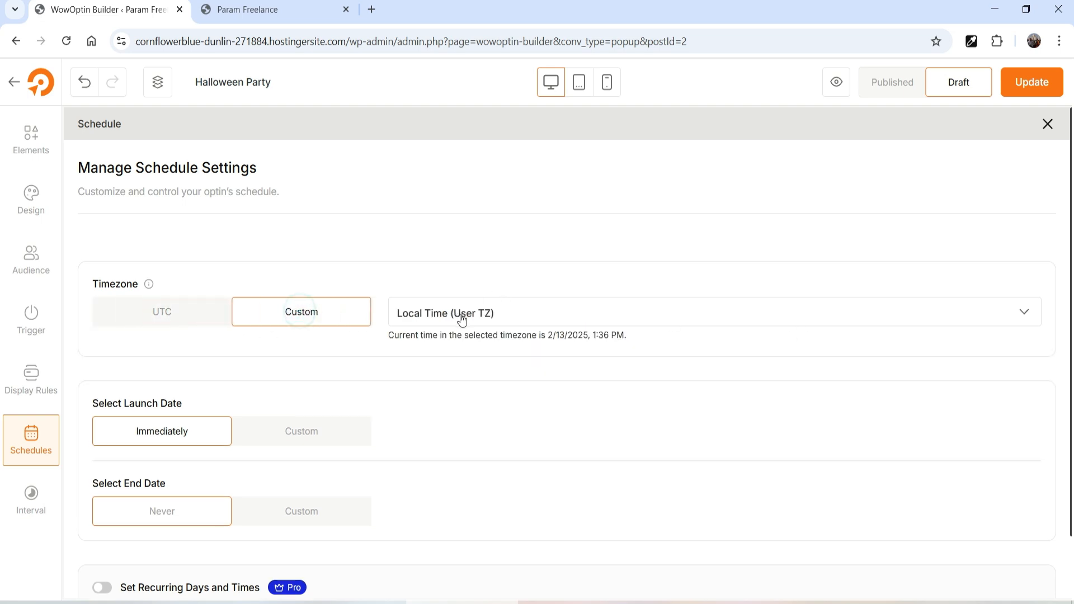
click(602, 316)
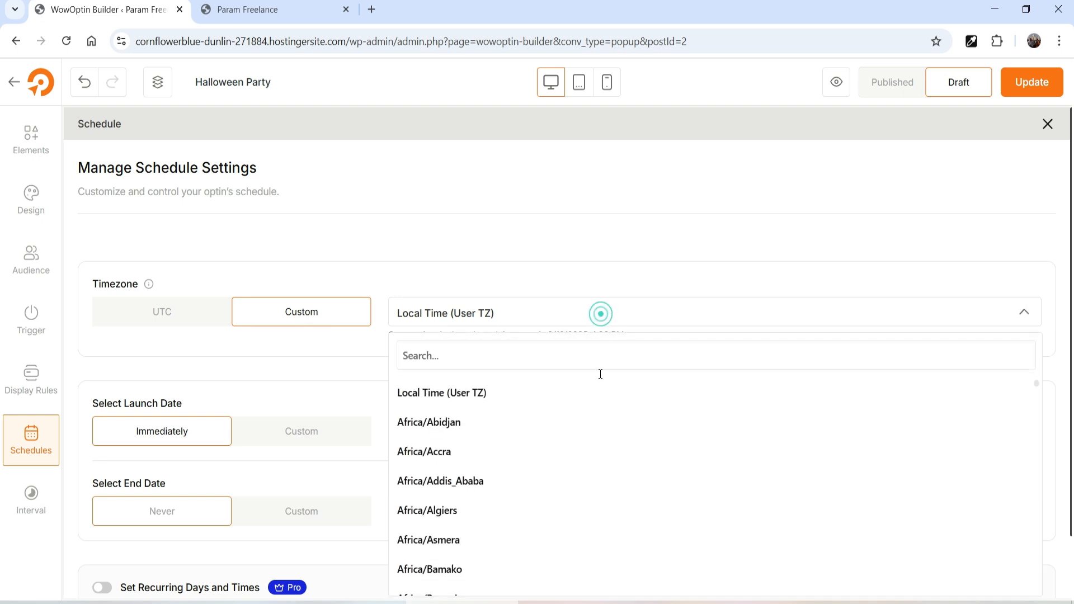
click(168, 317)
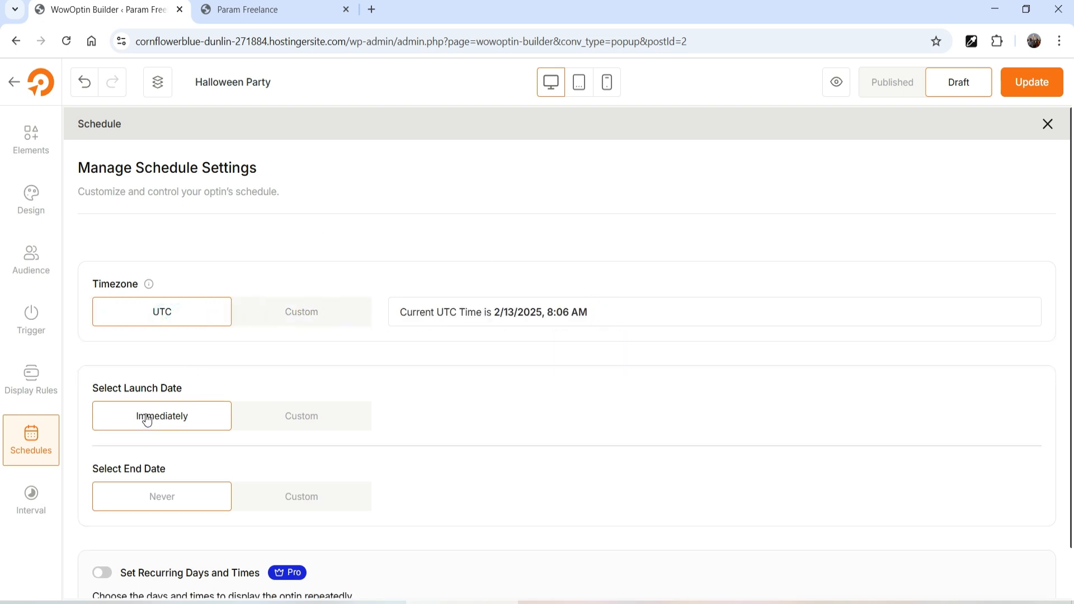
- Try a custom launch date of 14-02-2025, and return the launch date to Immediately
scroll(223, 328, down, 1)
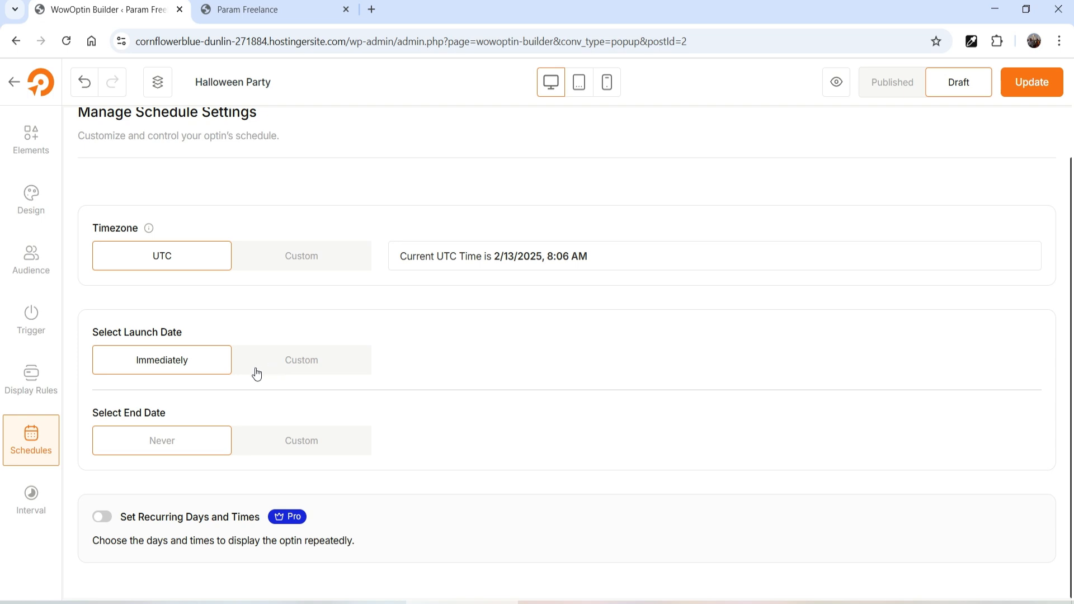
click(285, 361)
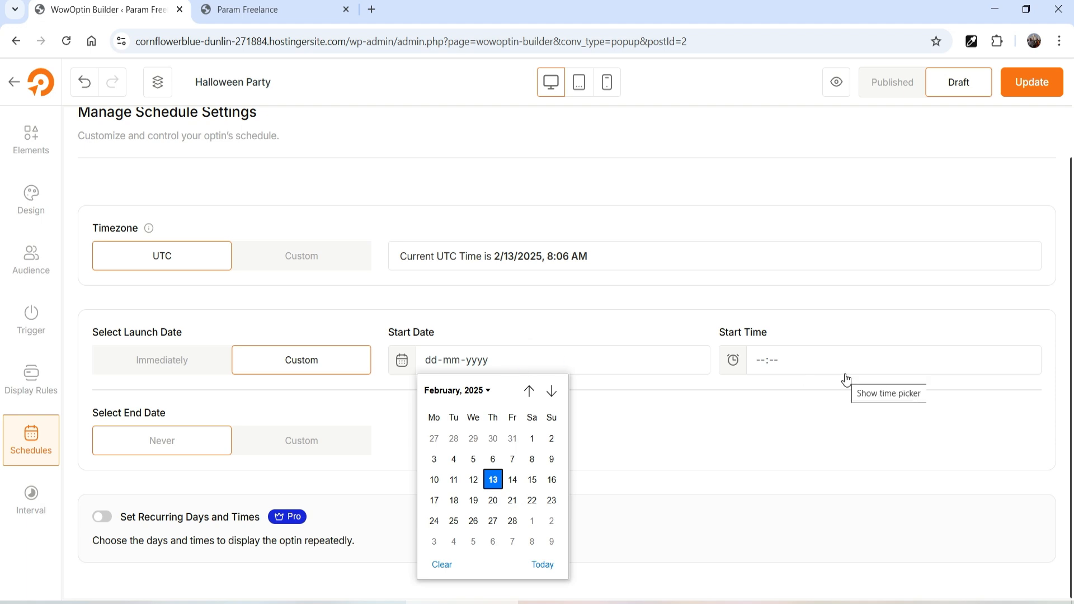
click(513, 481)
click(468, 365)
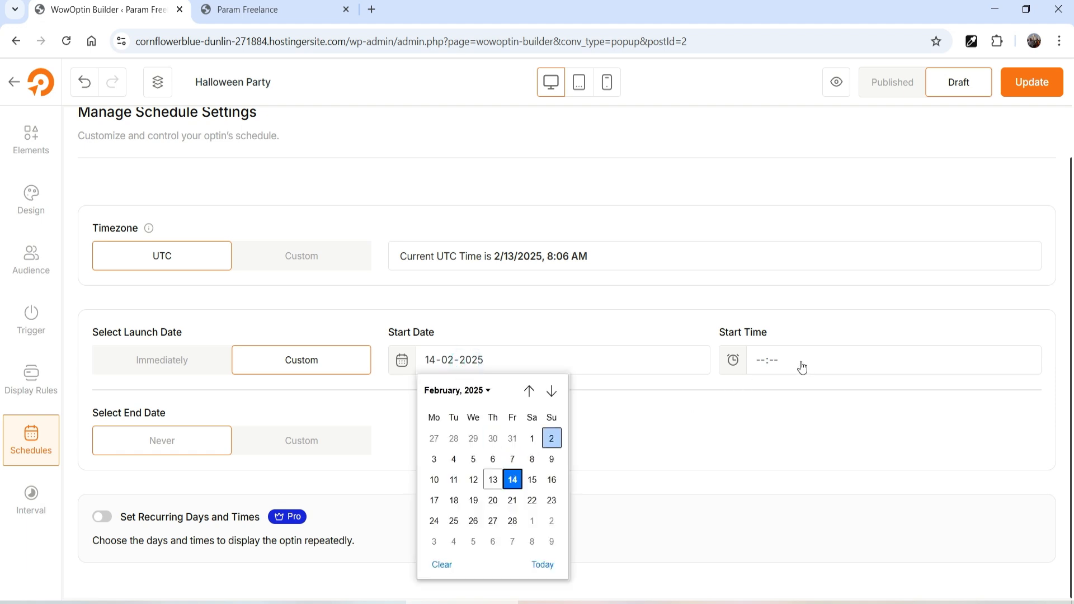
click(683, 421)
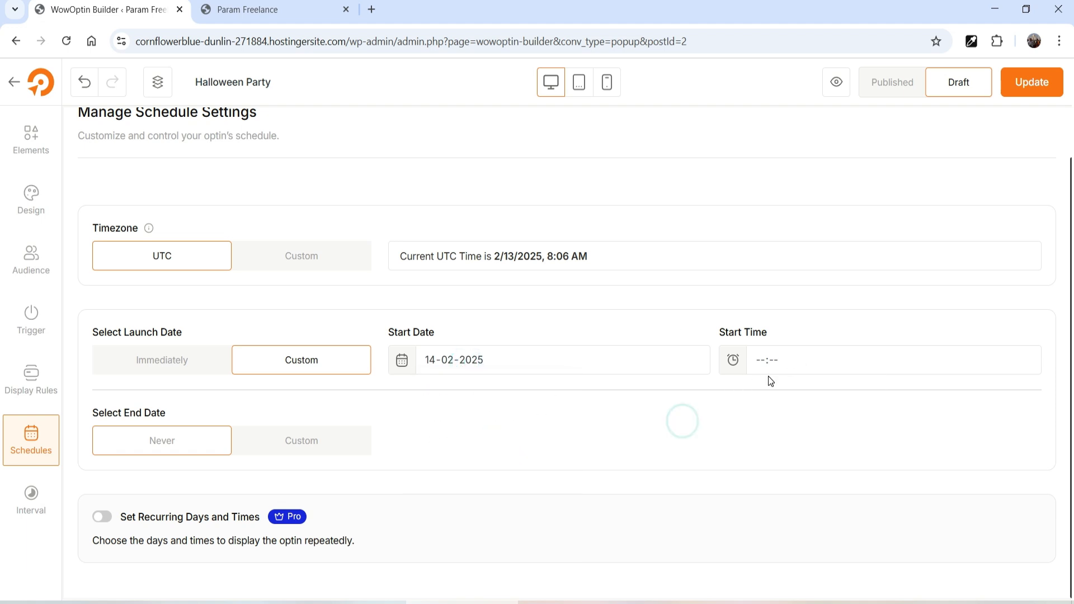
click(157, 371)
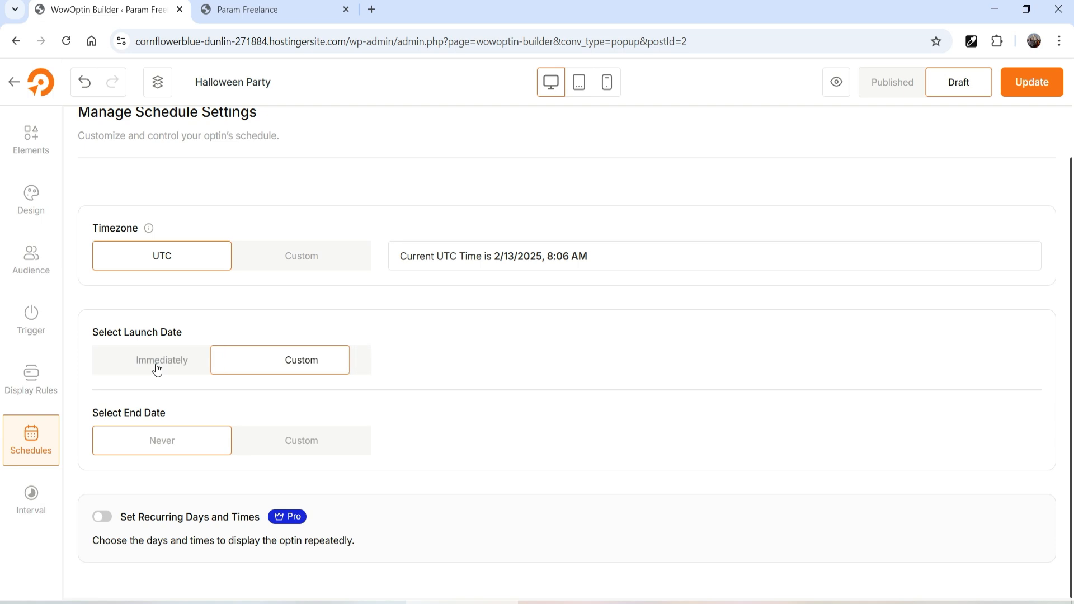
- Try a custom end date of 20-02-2025 with end time 14:38, and return the end date to Never
click(158, 449)
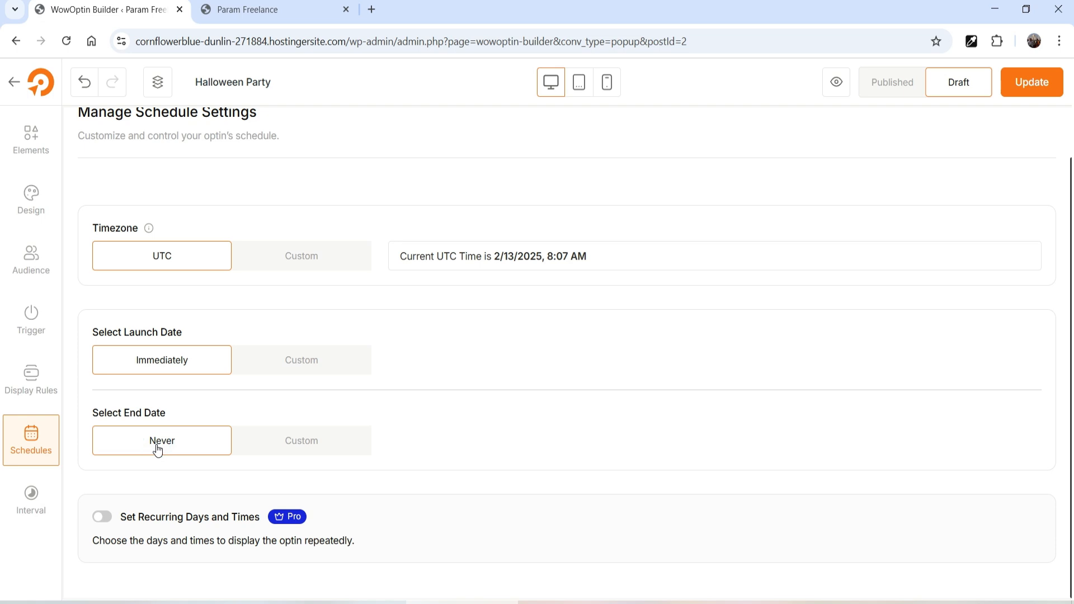
click(290, 452)
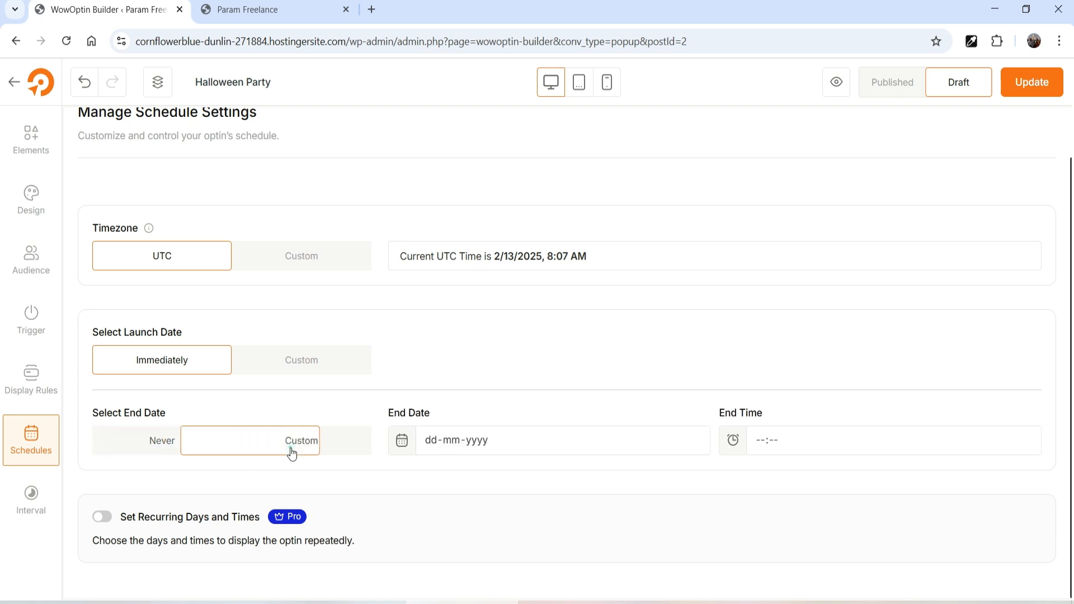
click(475, 447)
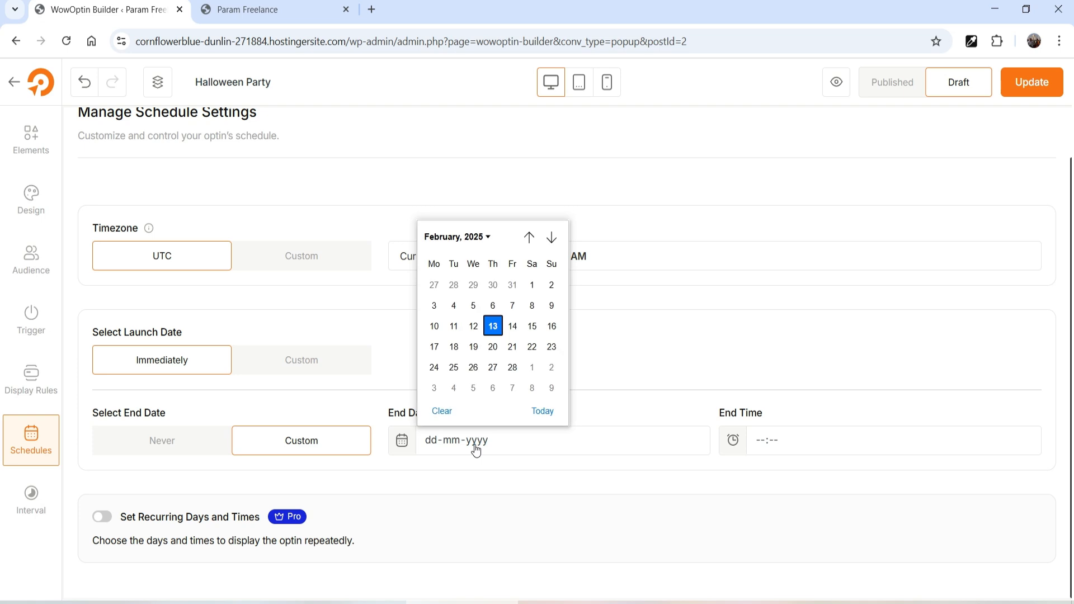
click(496, 350)
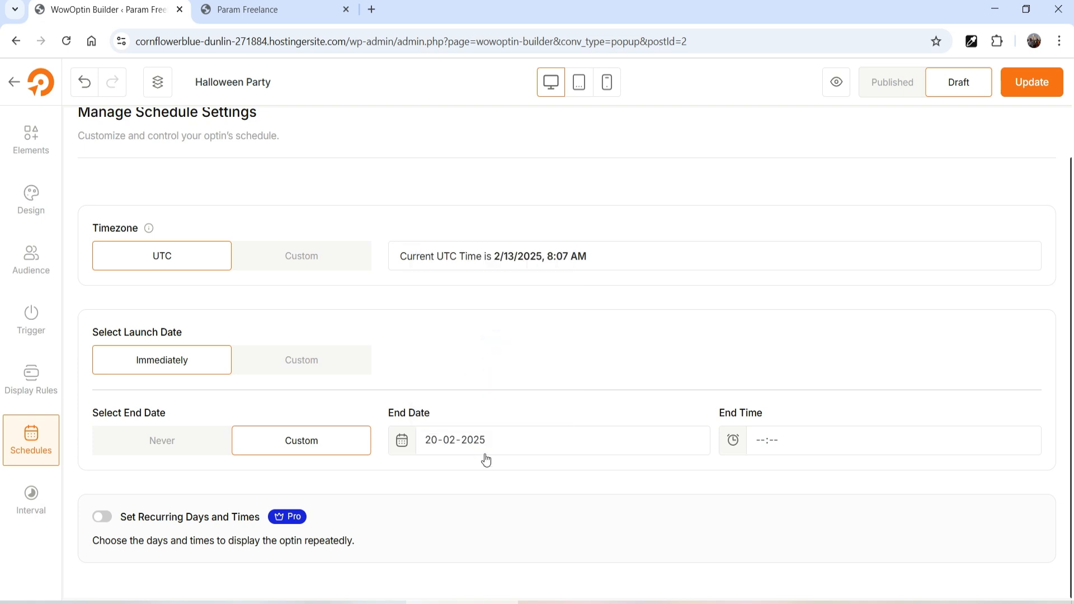
click(765, 442)
click(771, 274)
click(808, 274)
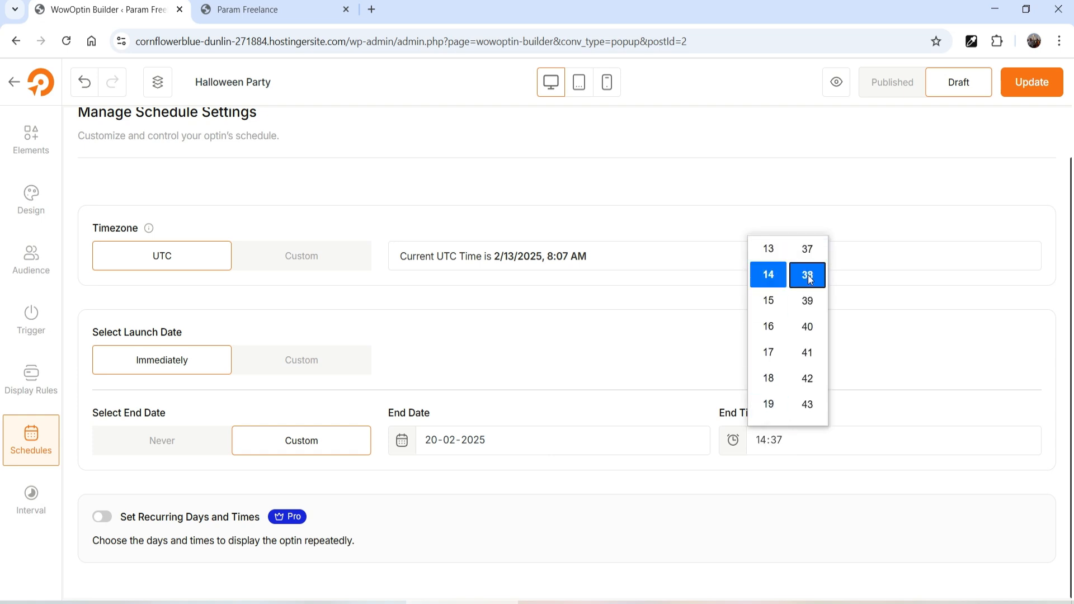
click(697, 475)
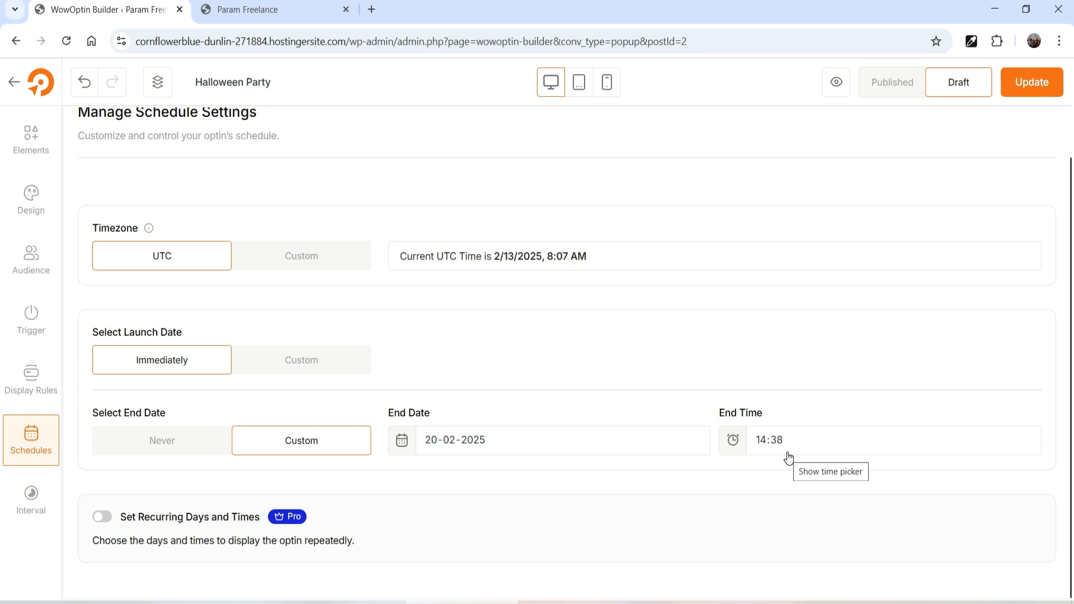
click(161, 439)
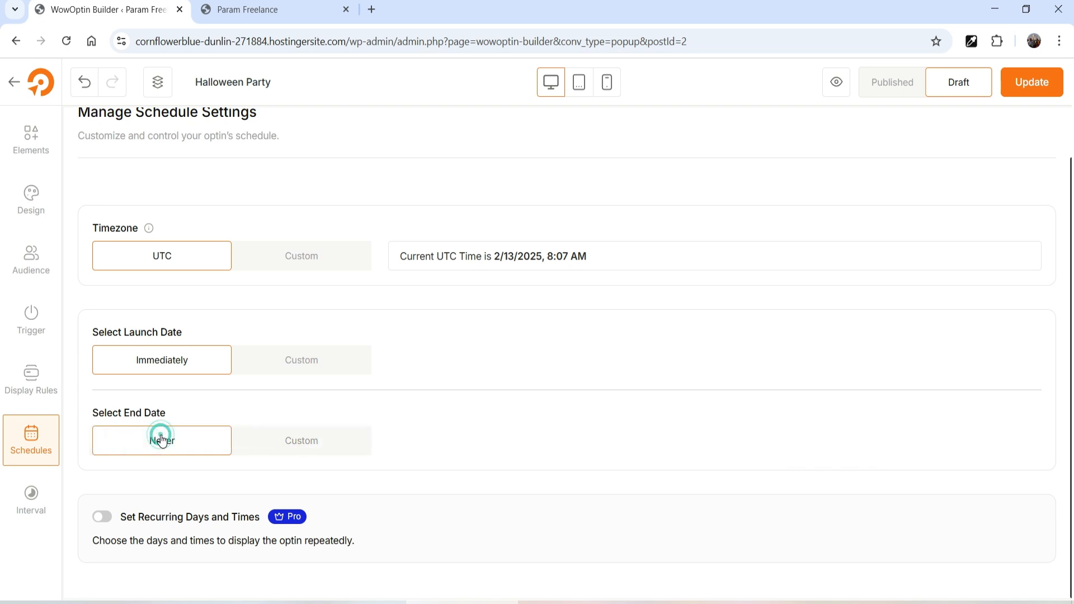
- In the interval settings, try Display Once Every with a value of 3 and another time unit, and restore Every Page Load
click(31, 503)
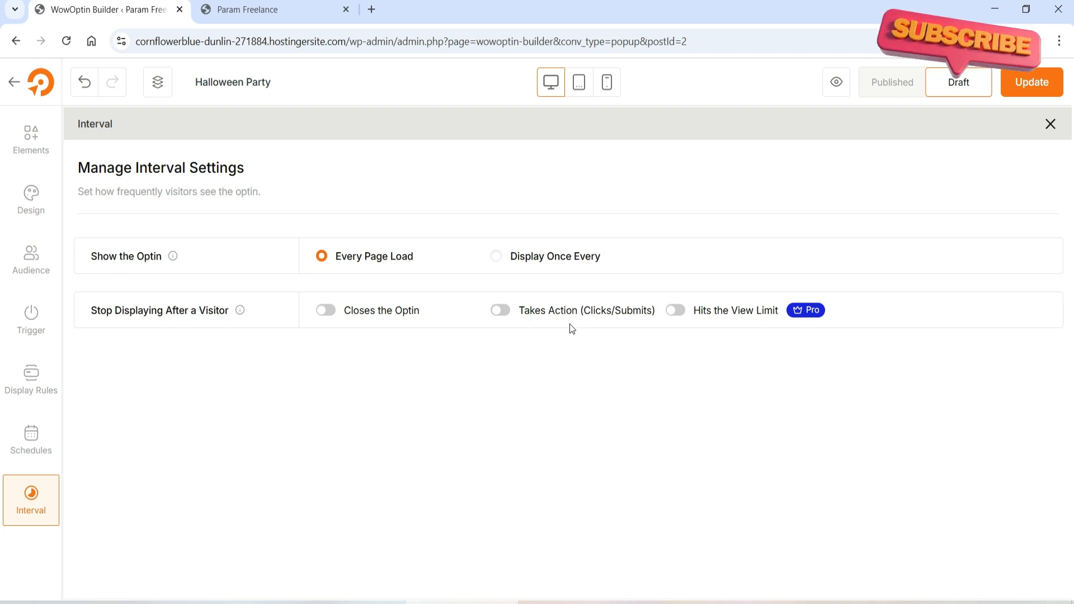
click(495, 257)
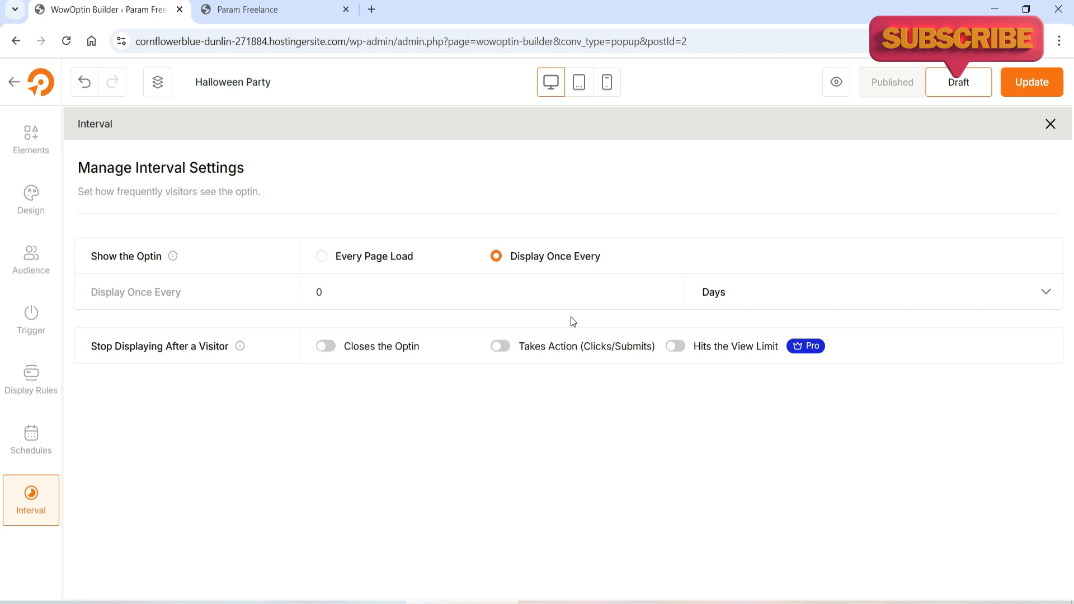
double_click(367, 295)
text(30)
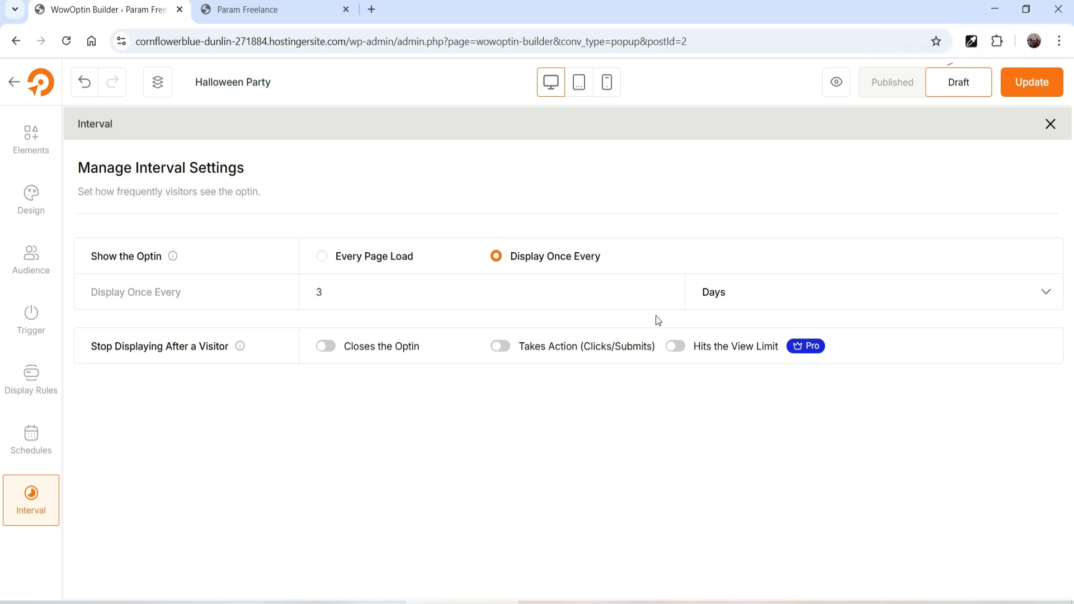
click(718, 291)
click(733, 360)
click(321, 258)
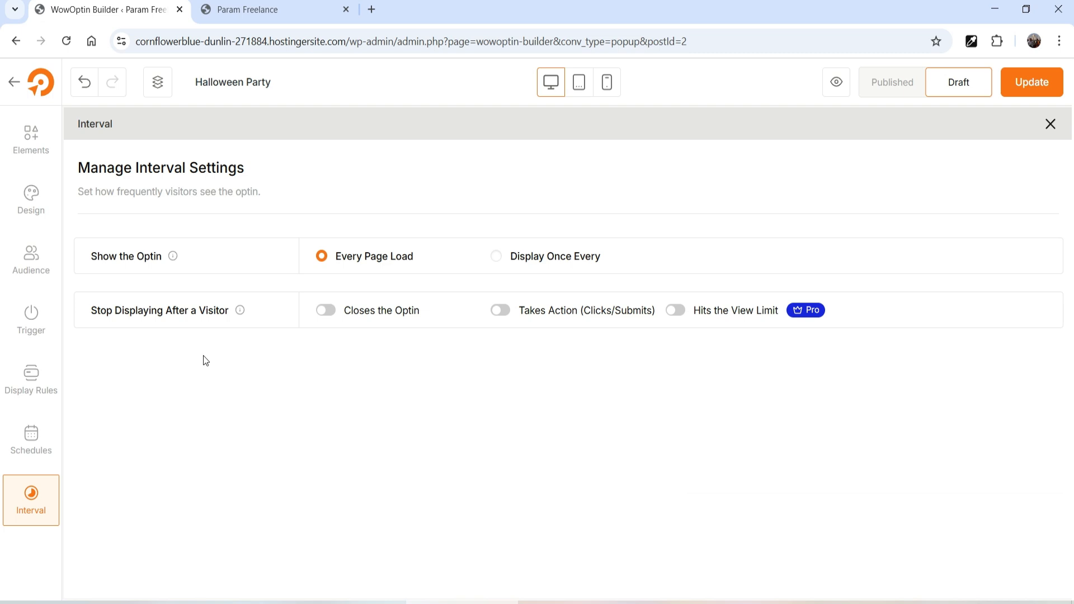
- Toggle the stop-displaying options Closes the Optin and Takes Action (Clicks/Submits), and update the optin
click(326, 311)
click(501, 311)
click(1035, 89)
- Check the popup canvas in tablet and mobile layouts, and on mobile shrink the bag image and place it beside the coupon line
click(31, 137)
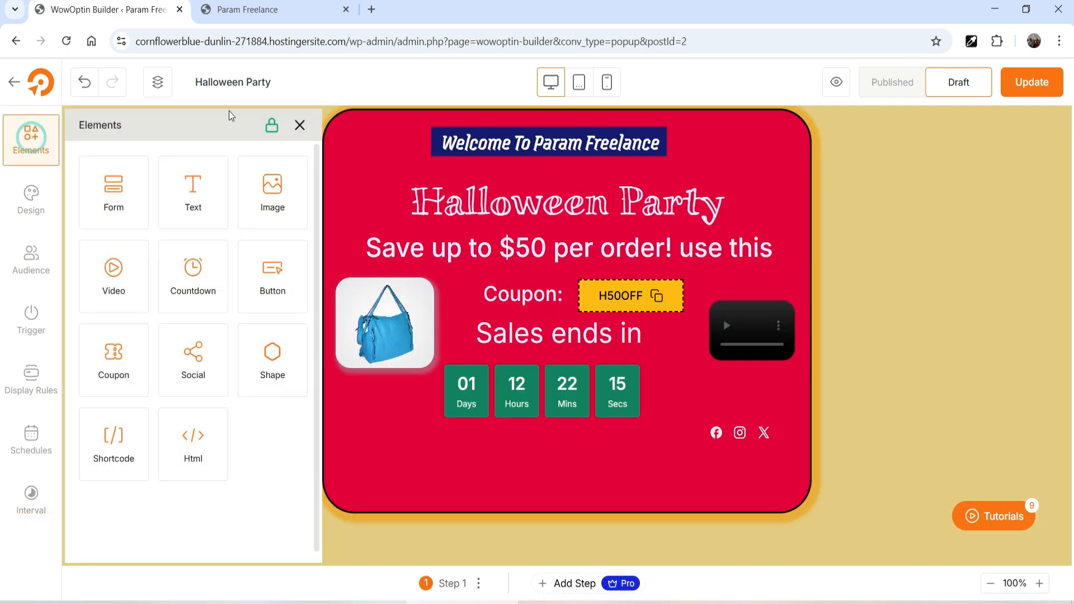
click(579, 87)
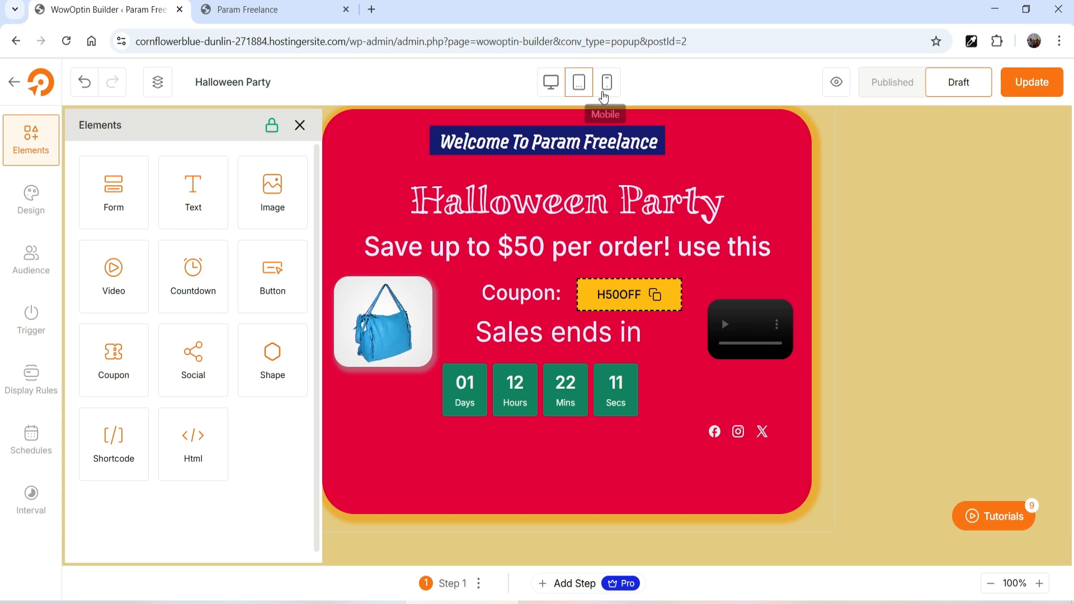
click(606, 84)
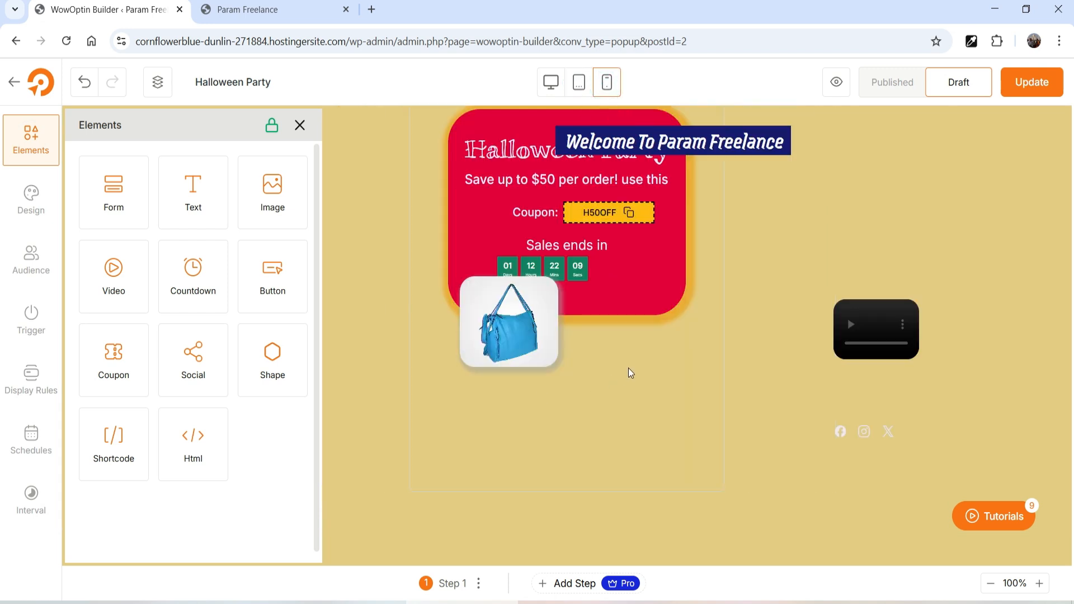
click(529, 403)
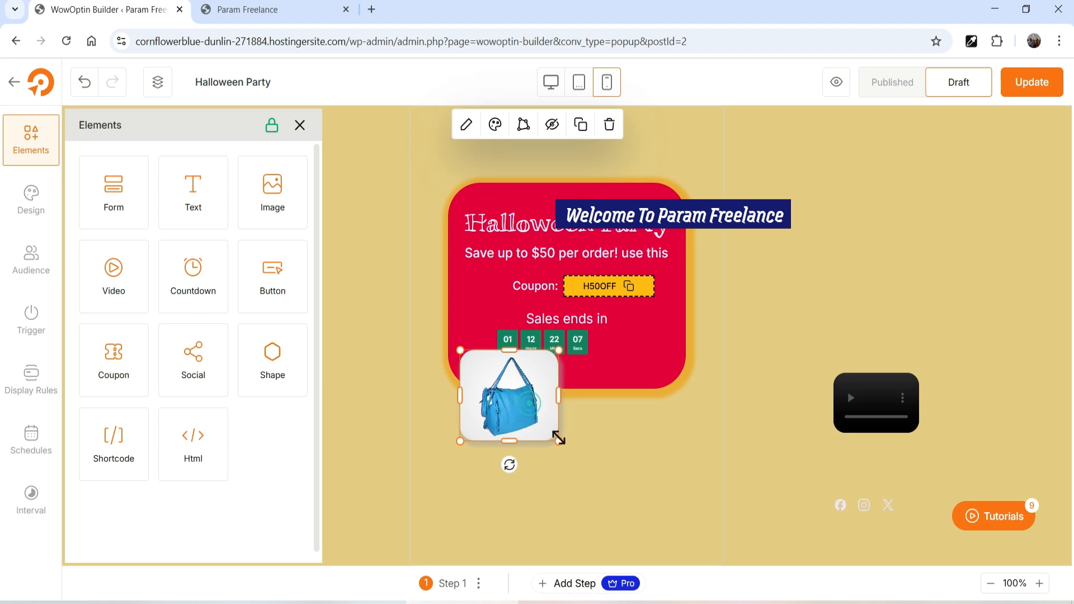
drag(558, 438, 480, 301)
- Move the video block inside the mobile popup beside the countdown, and hide it in the mobile layout
drag(879, 411, 646, 336)
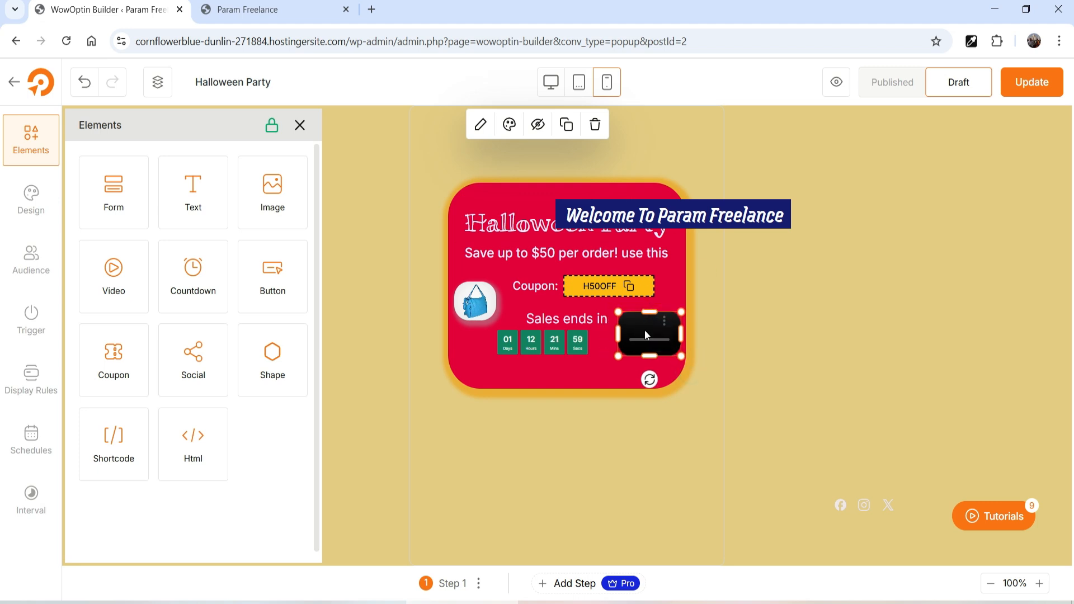
click(529, 128)
click(644, 216)
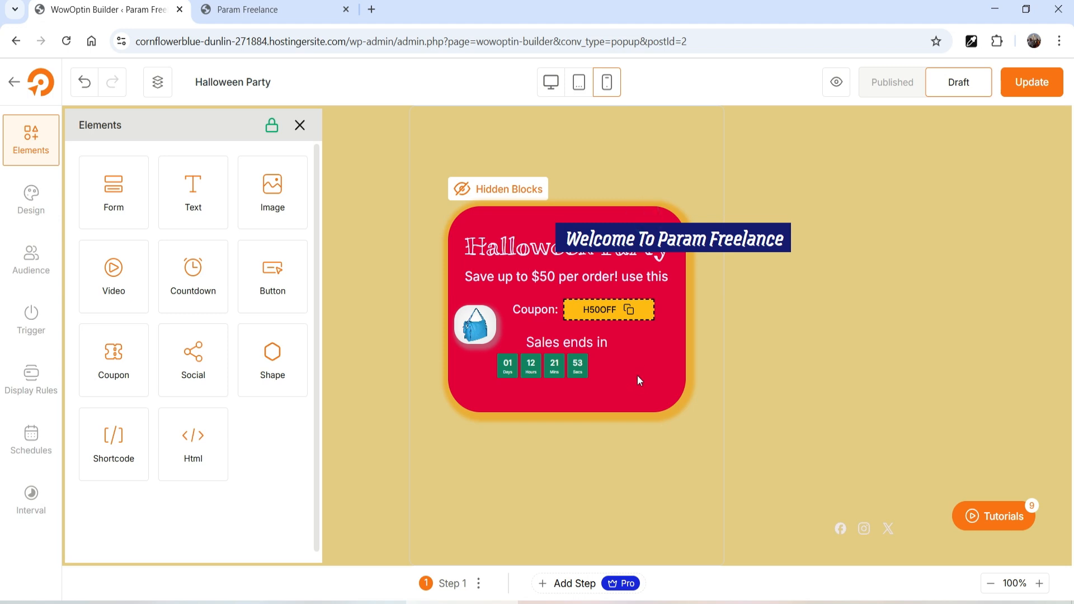
- Hide the "Welcome To Param Freelance" text in the mobile layout, and return to the desktop layout
click(769, 233)
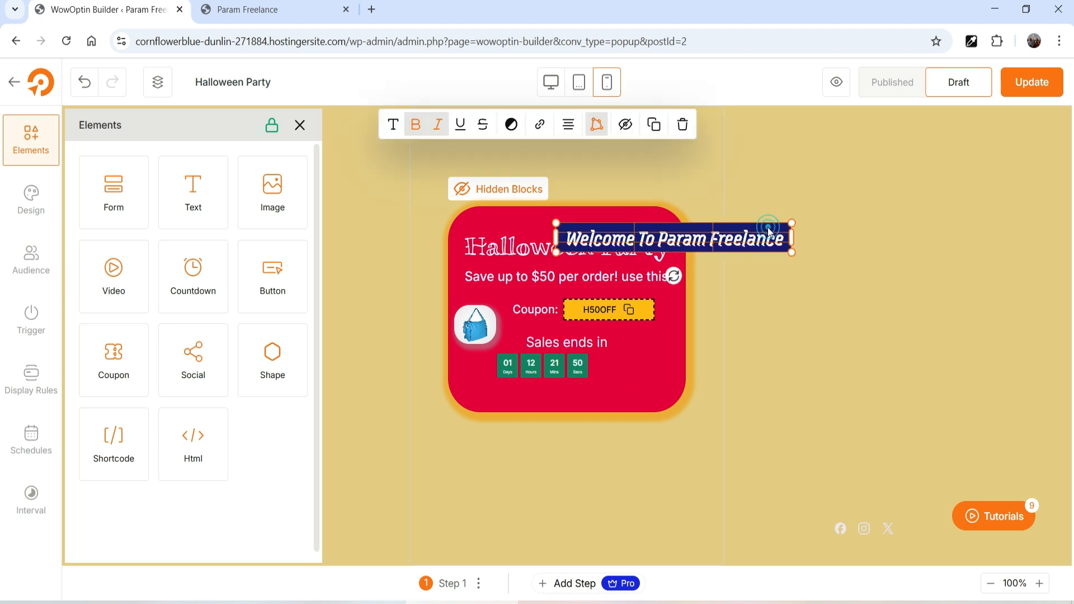
click(632, 131)
click(734, 215)
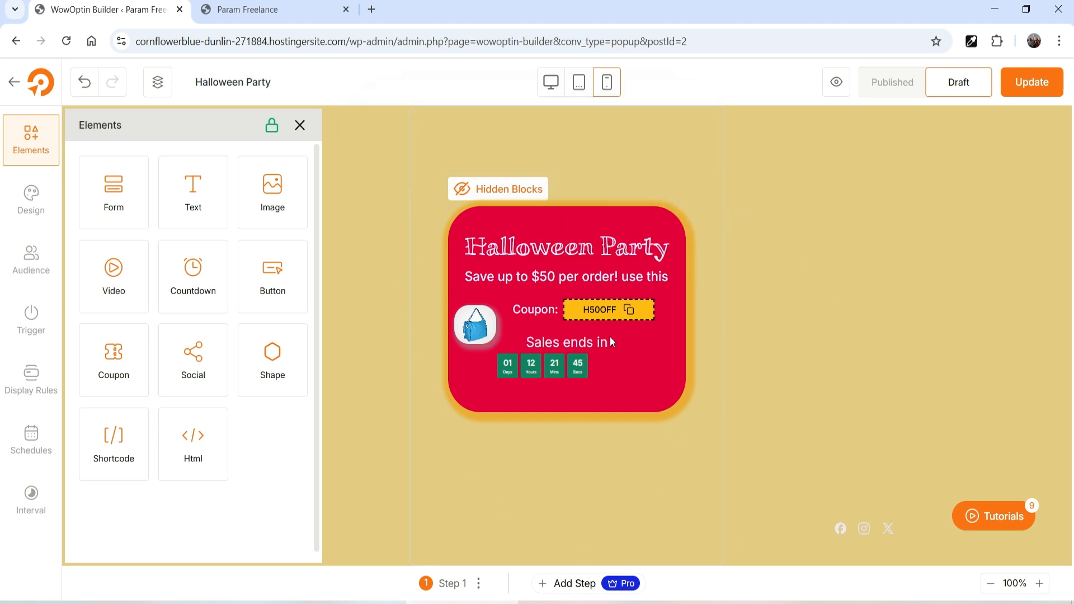
click(551, 83)
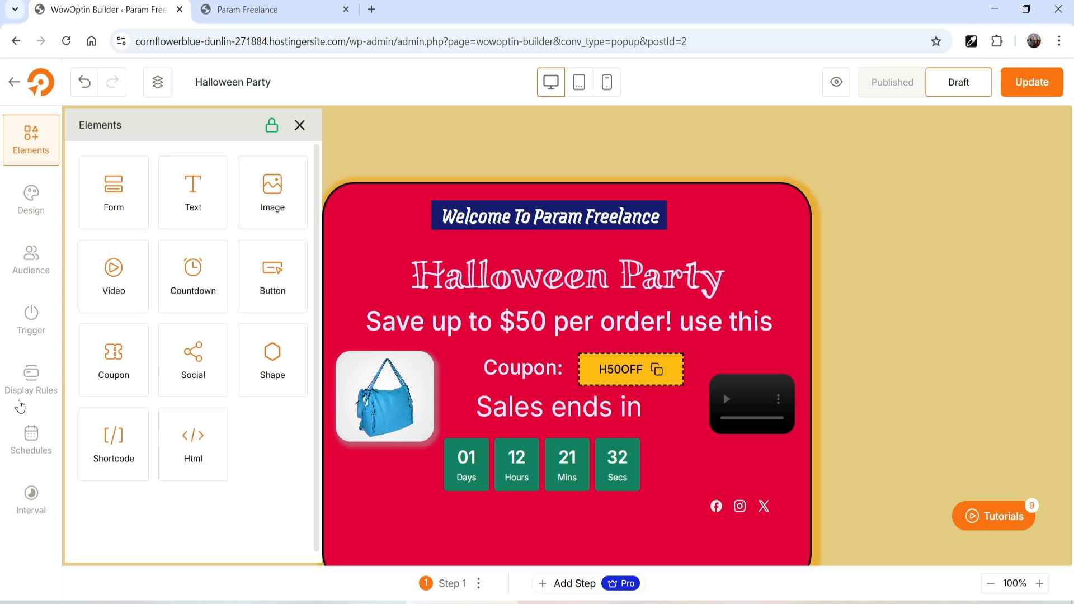
- In the display rules, replace the About page with Home in the Page Includes Any of rule
click(31, 386)
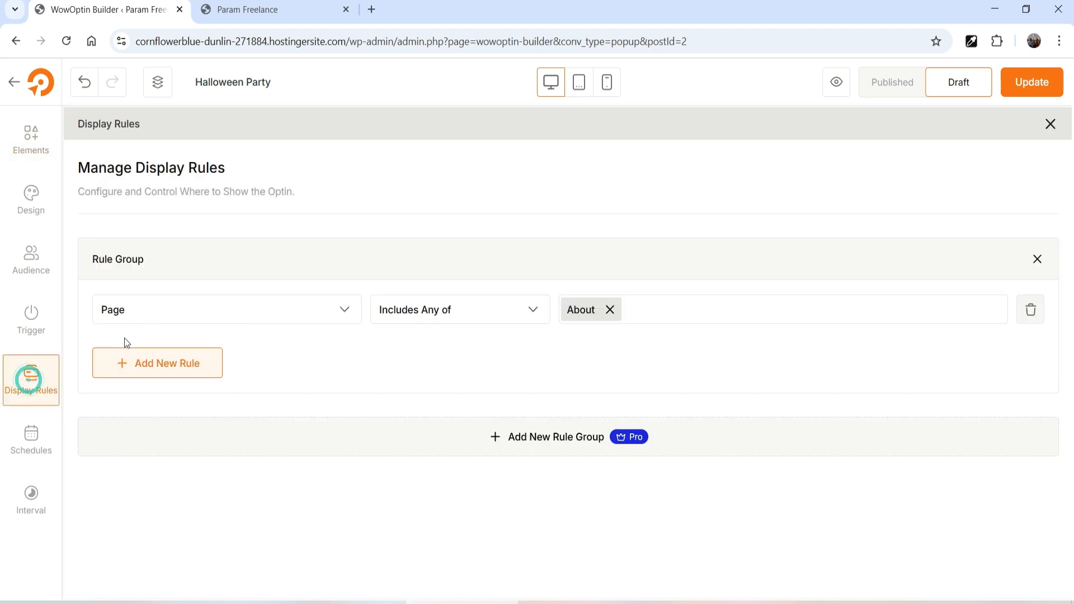
click(269, 309)
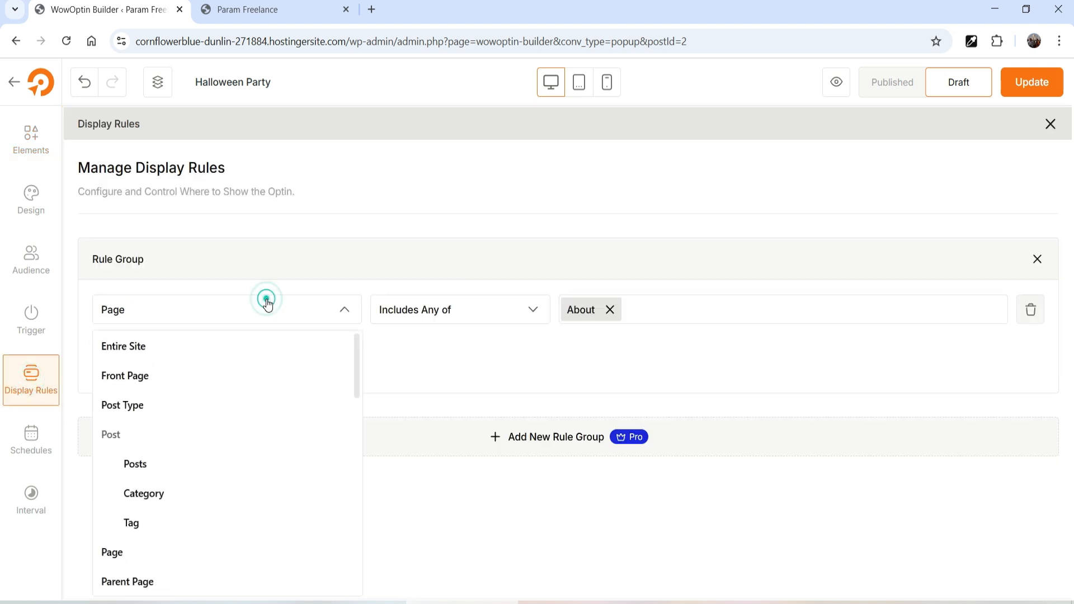
click(610, 309)
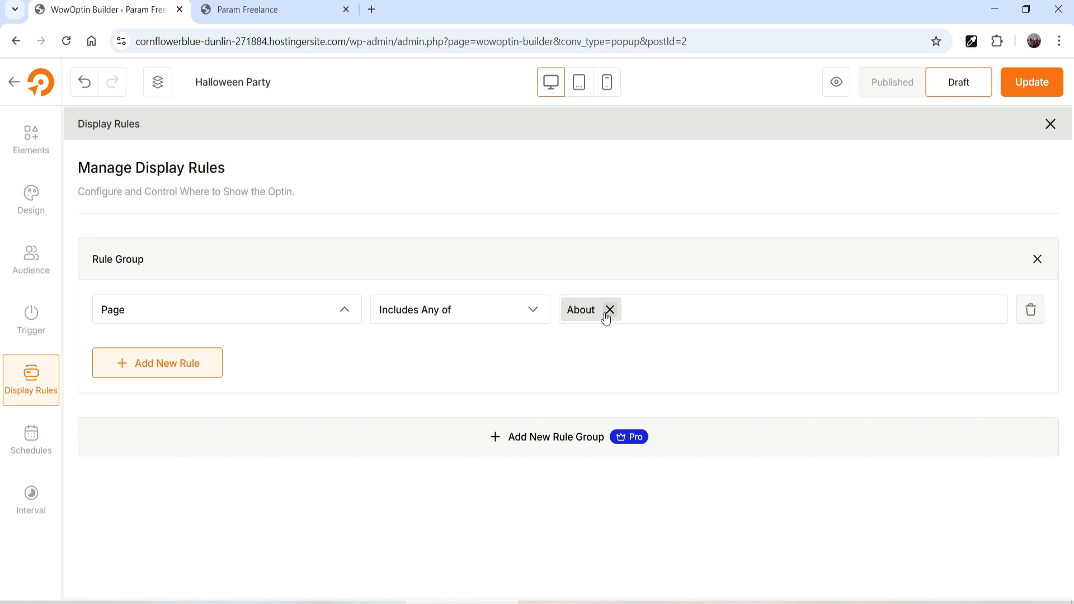
click(609, 311)
click(599, 311)
click(616, 443)
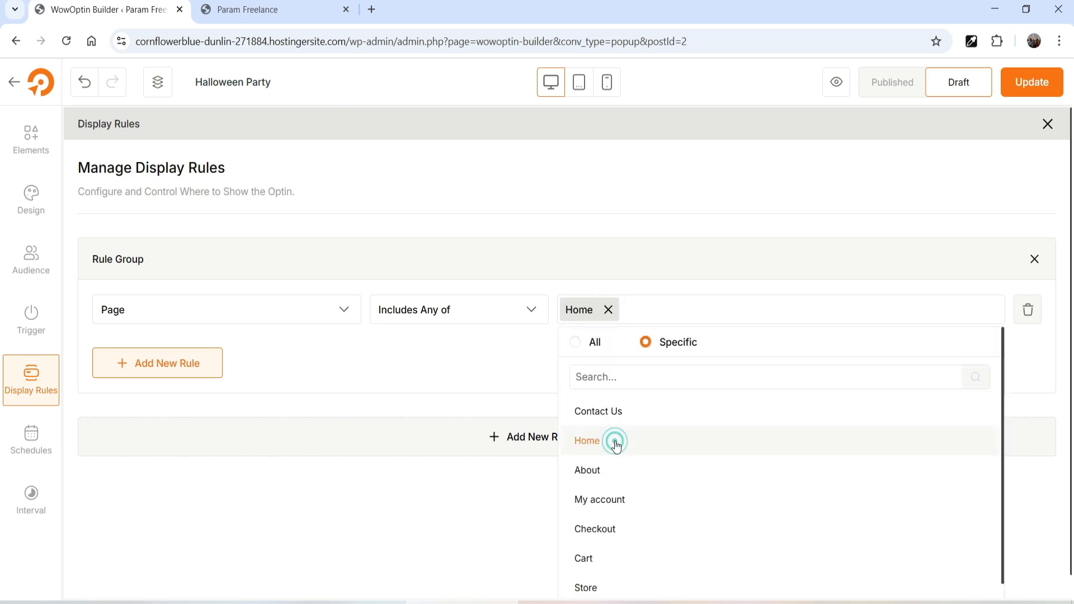
- Save the Home display rule, set the Halloween Party popup to Published and update it, and return to the Optins list
click(455, 354)
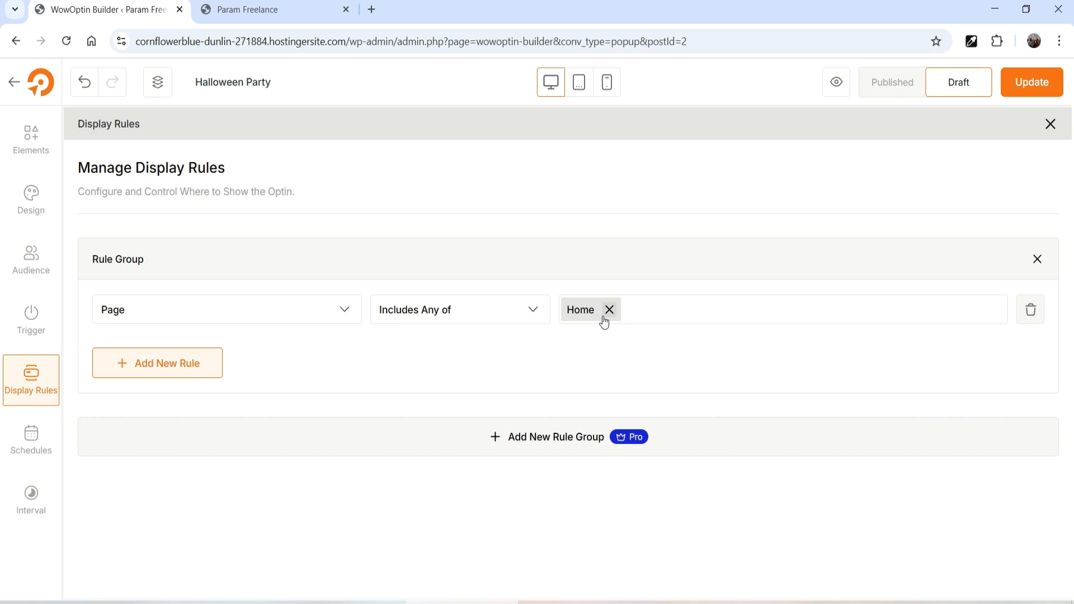
click(212, 323)
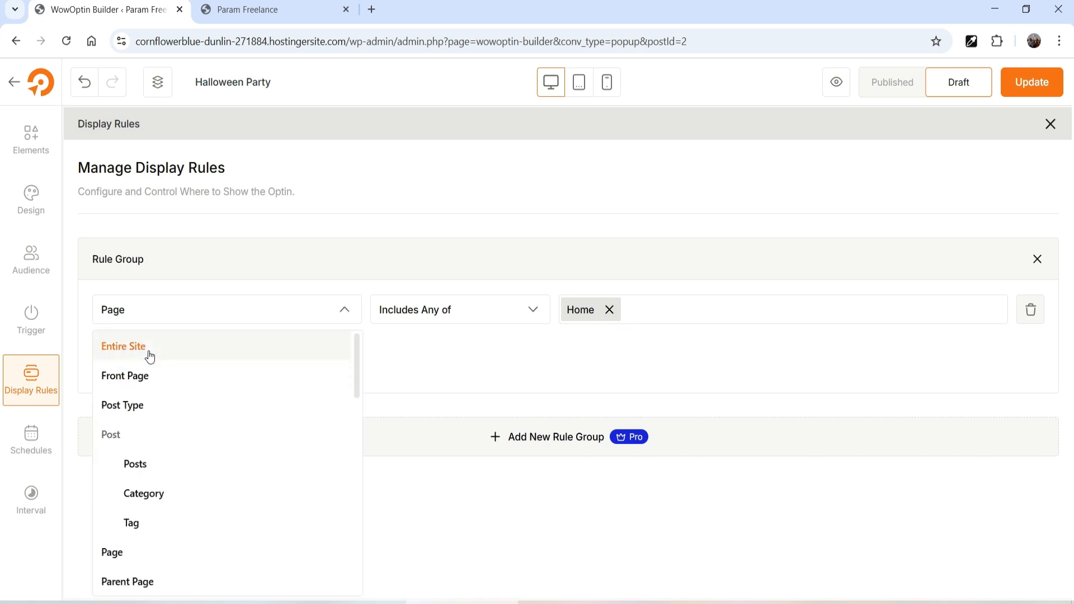
click(494, 352)
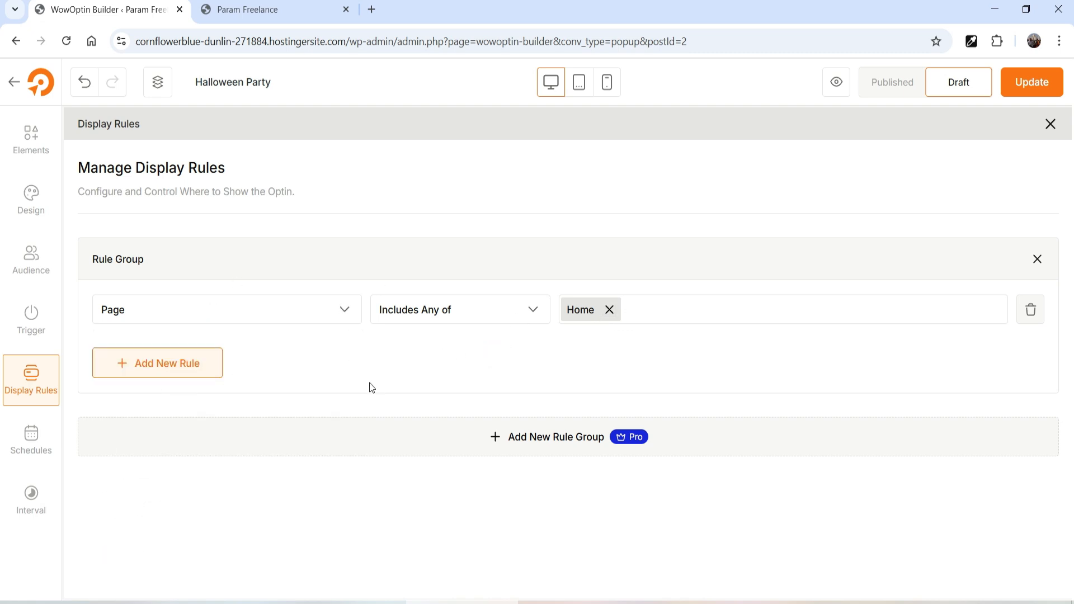
click(1036, 87)
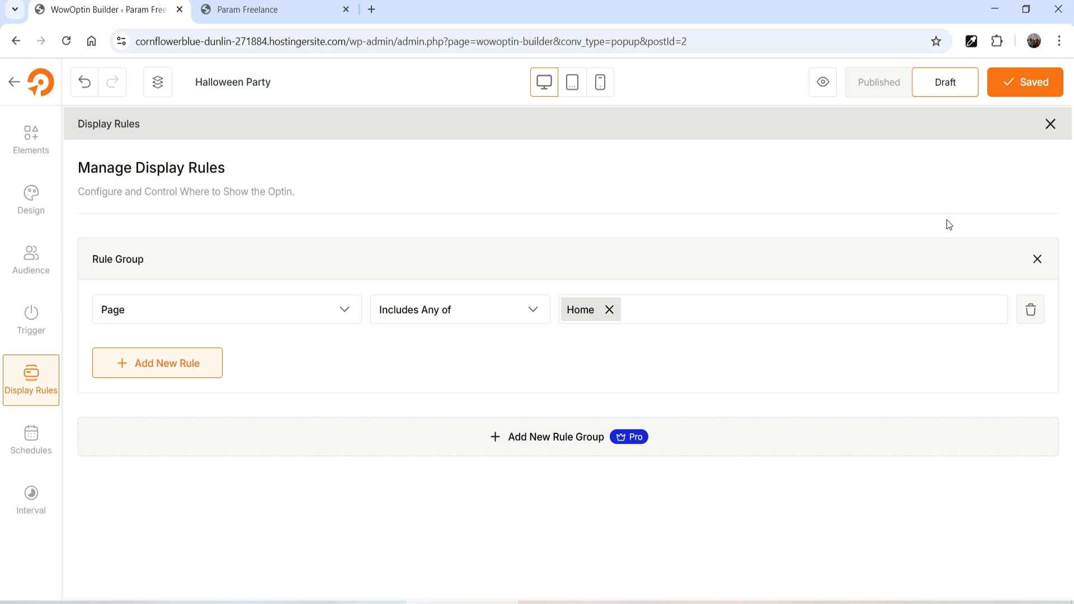
click(888, 91)
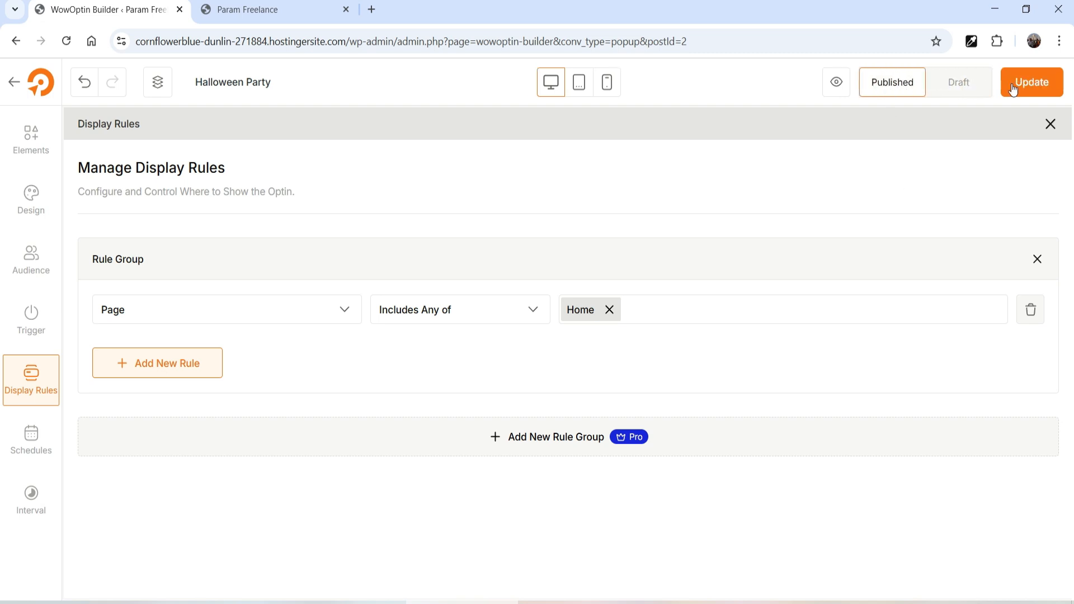
click(1034, 88)
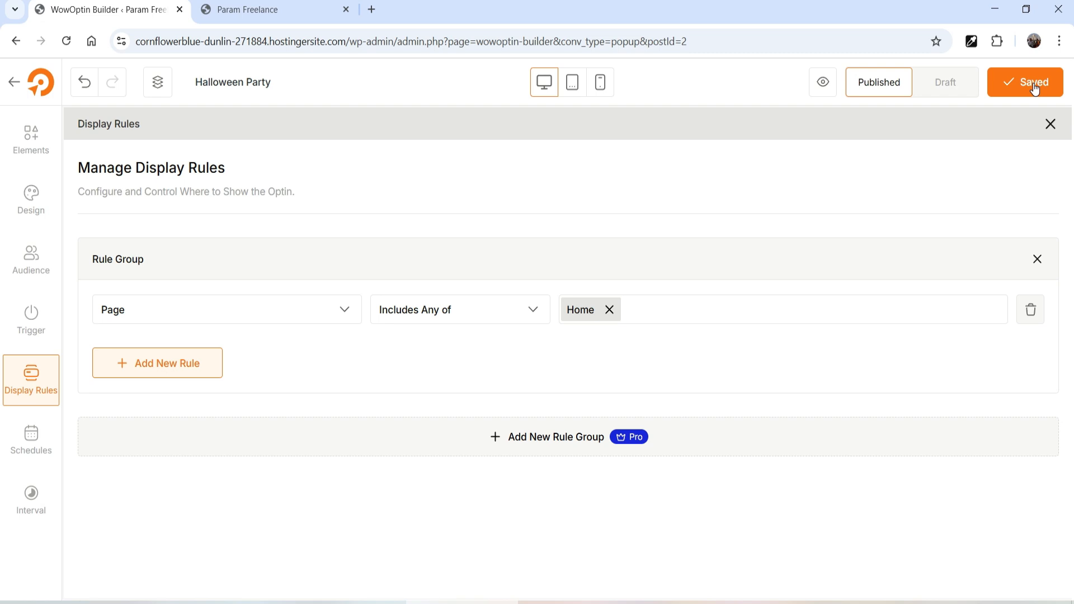
click(18, 84)
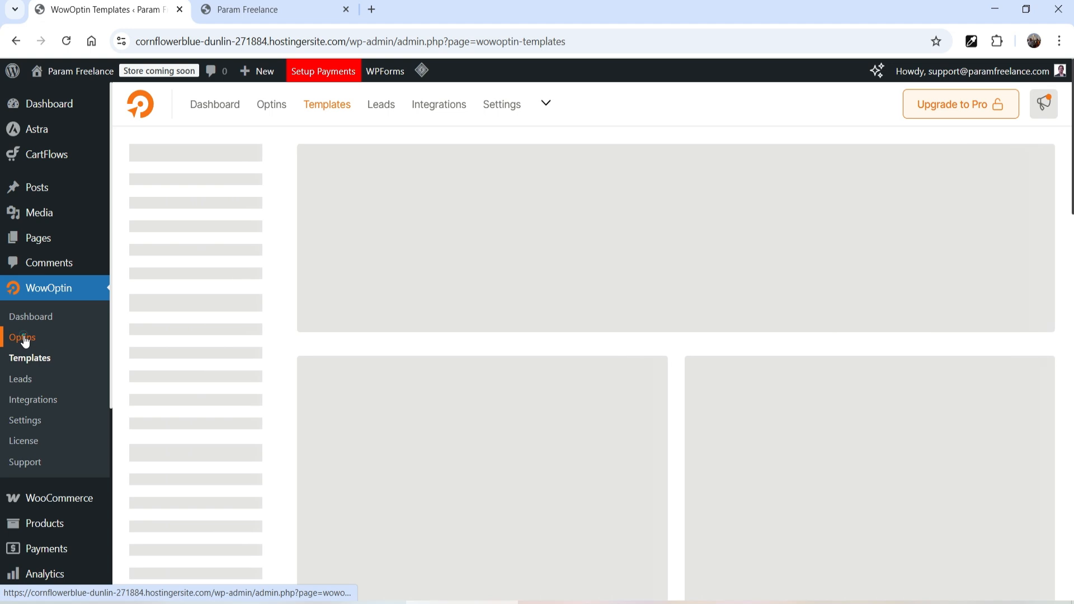
click(25, 338)
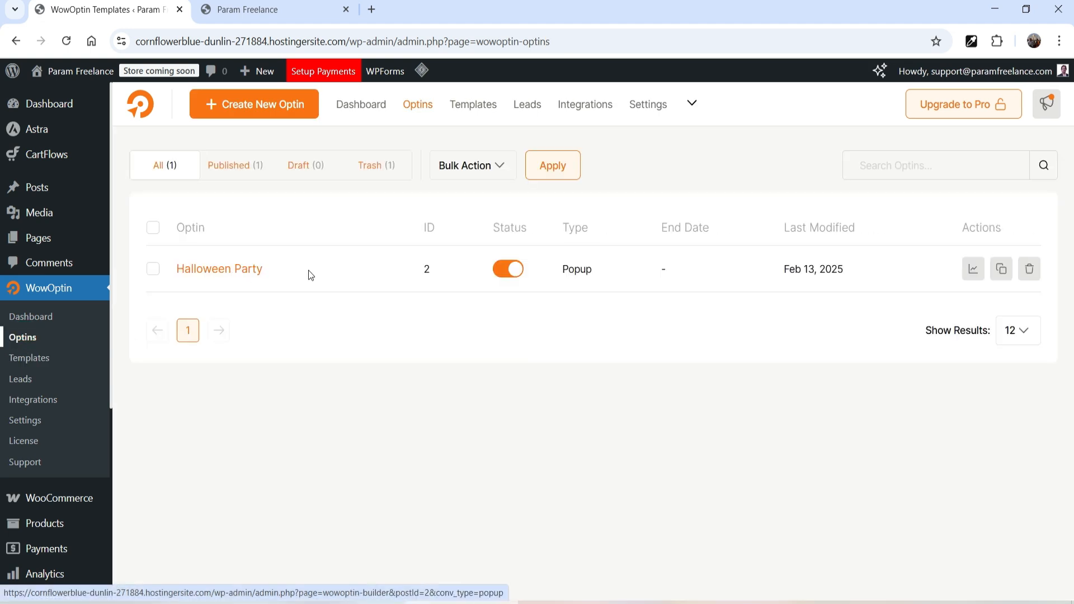
- Purge the LiteSpeed cache from the live home page, check how the popup displays, and try to close it by clicking outside
click(260, 9)
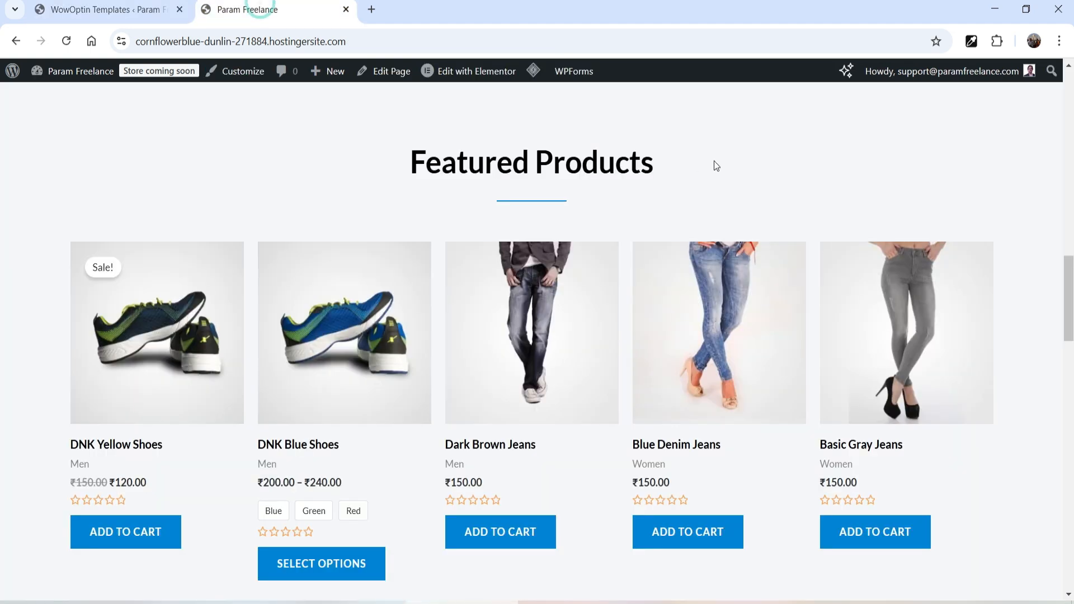
scroll(714, 161, up, 10)
scroll(567, 189, up, 4)
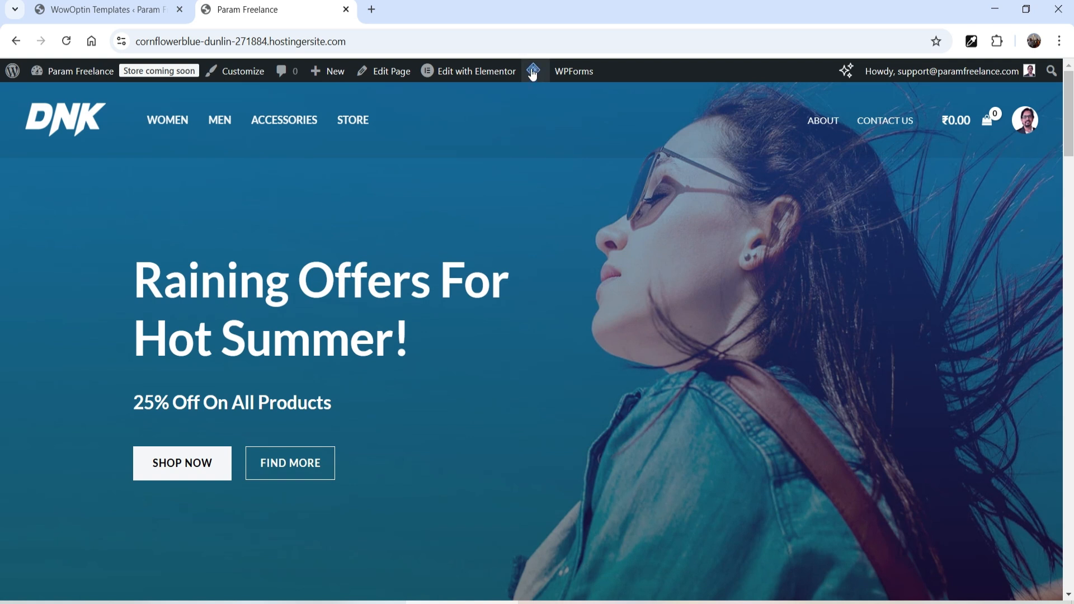
mouse_move(533, 71)
click(543, 139)
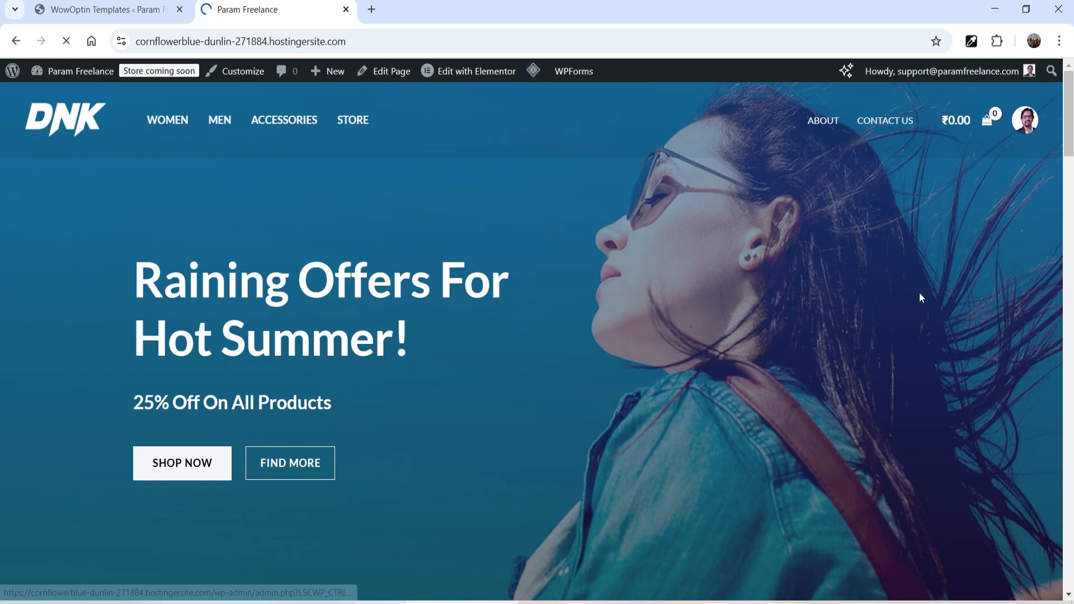
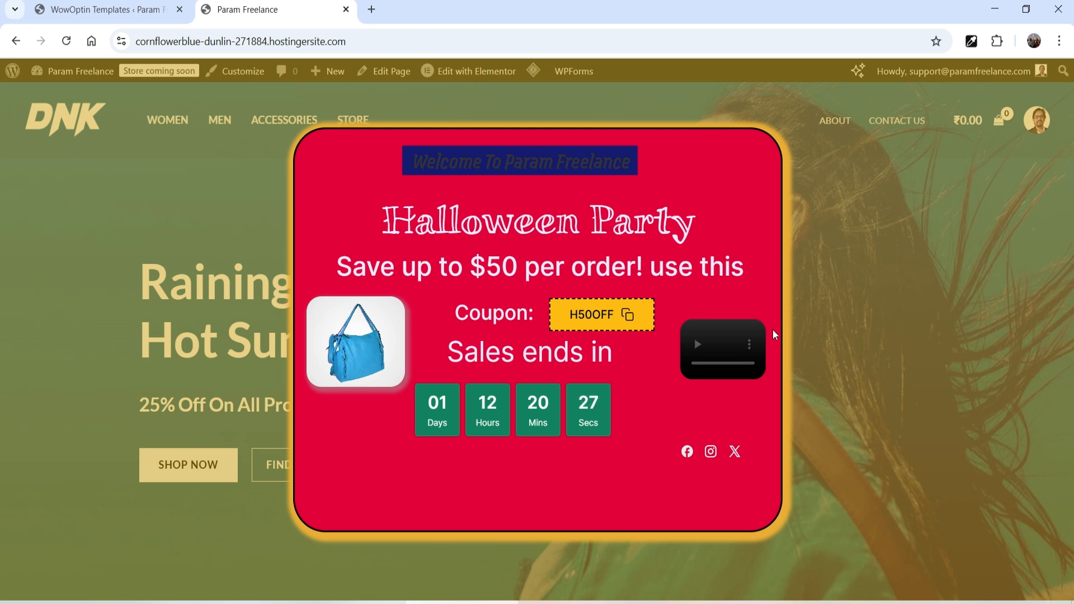
click(128, 287)
- Reopen the Halloween Party popup in the builder, review its display position, and enable the close icon in its design settings
click(100, 9)
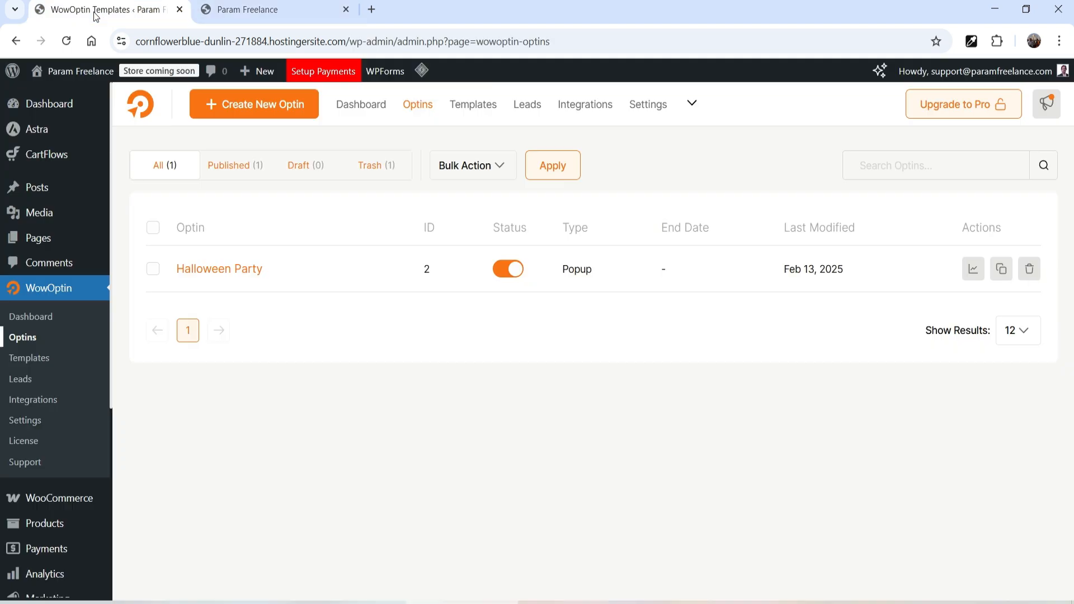
click(231, 275)
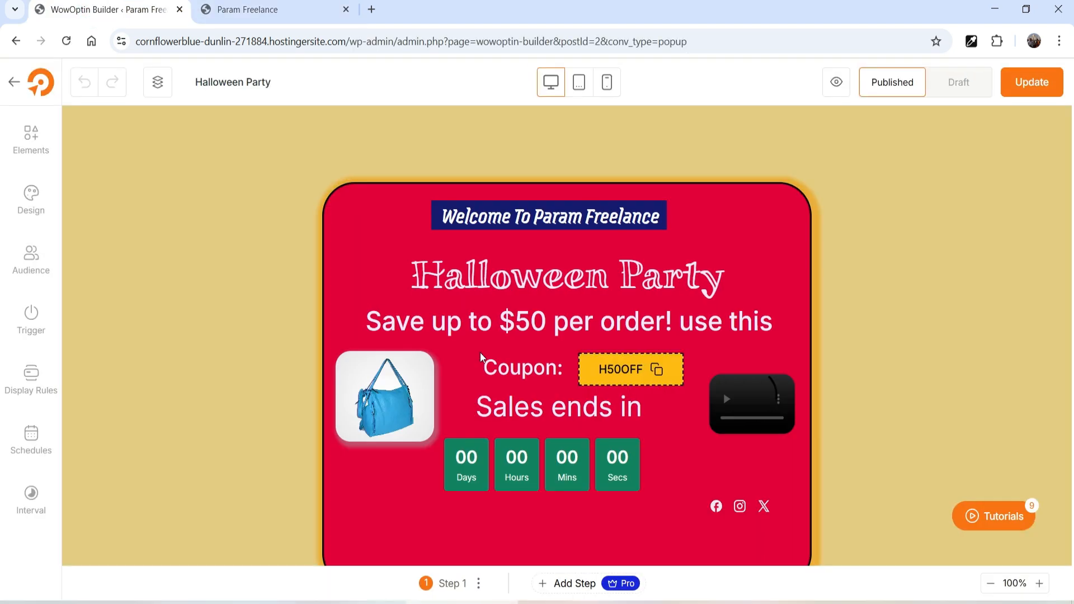
click(28, 208)
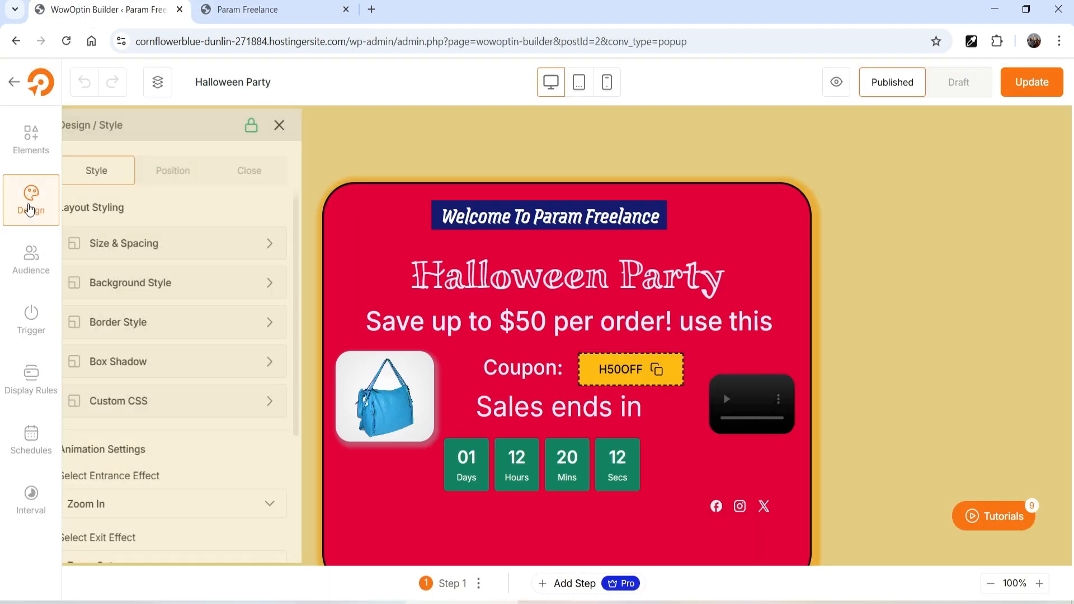
click(196, 171)
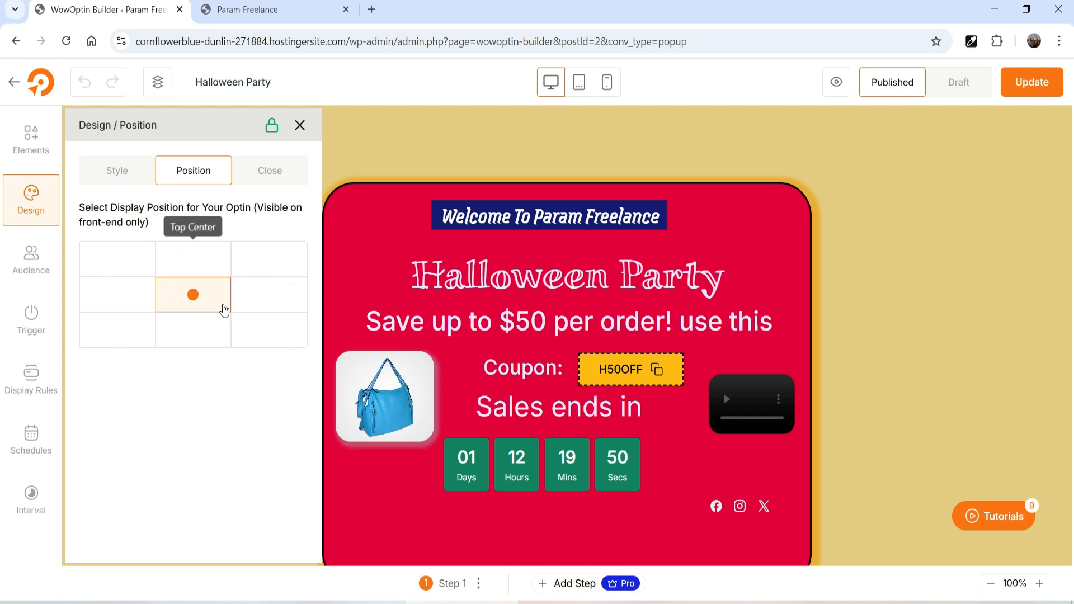
click(263, 183)
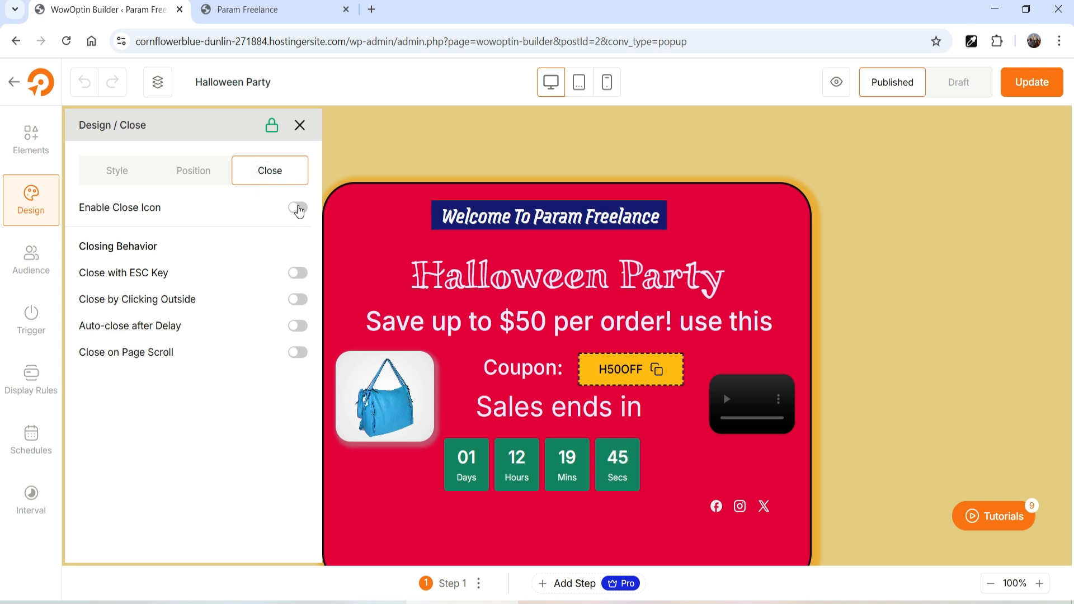
click(298, 209)
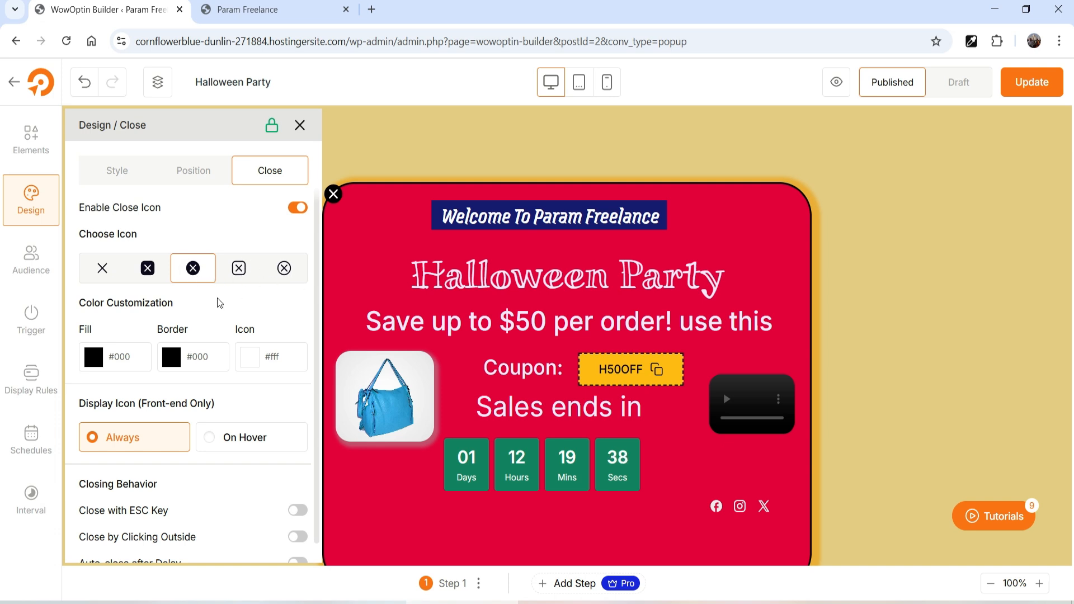
- Set the close icon to display Always, enable Close with ESC Key, leave Auto-close after Delay off, and update the popup
scroll(224, 358, down, 2)
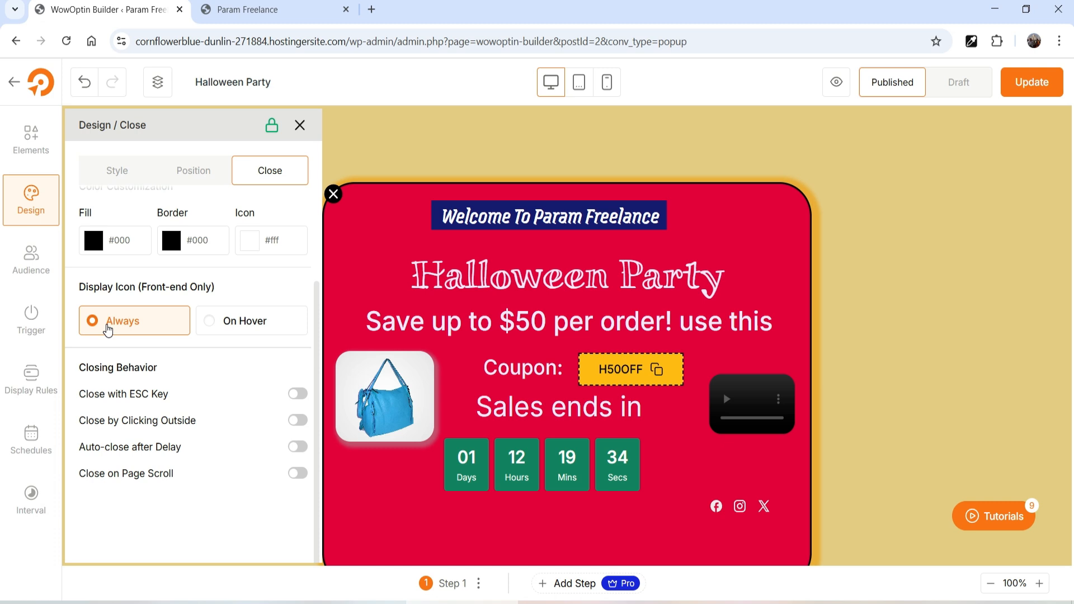
click(226, 328)
click(121, 324)
click(296, 399)
click(298, 447)
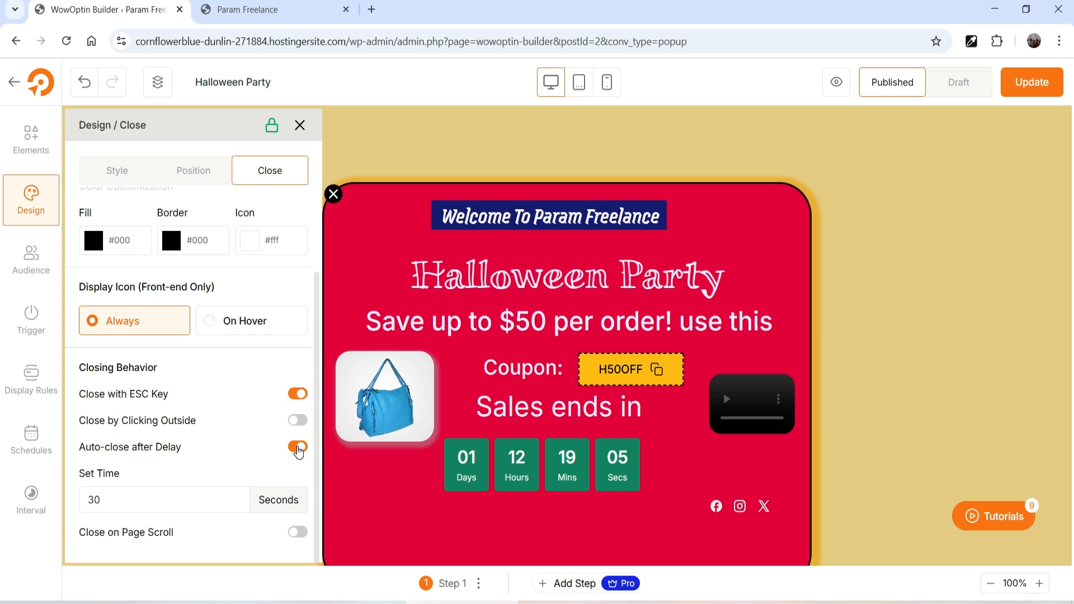
click(299, 448)
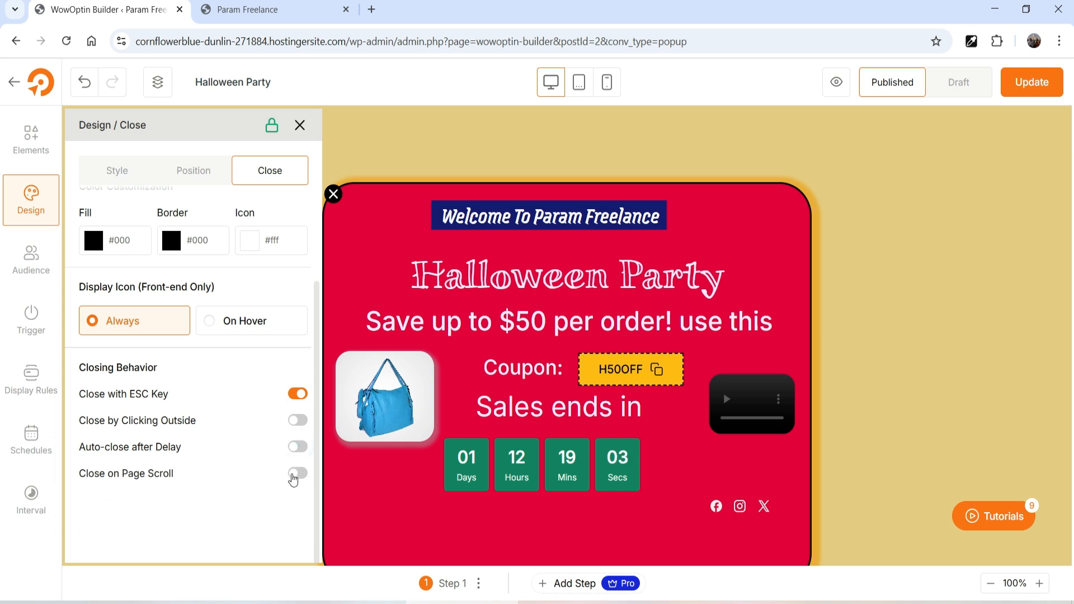
click(1038, 85)
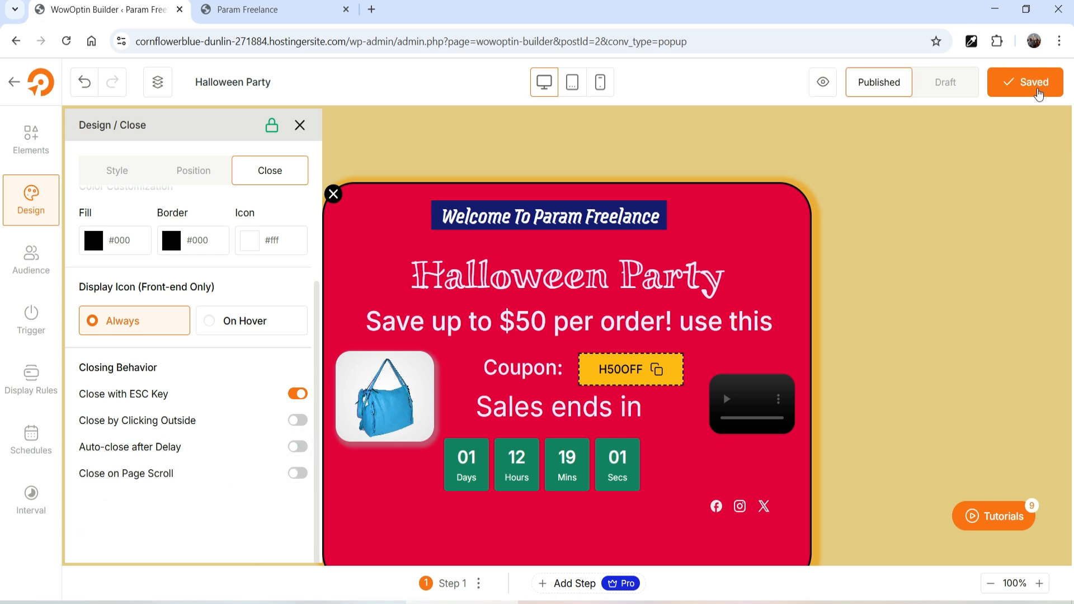
- Reload the live home page, test the popup's close icon, and return to the popup builder
click(271, 10)
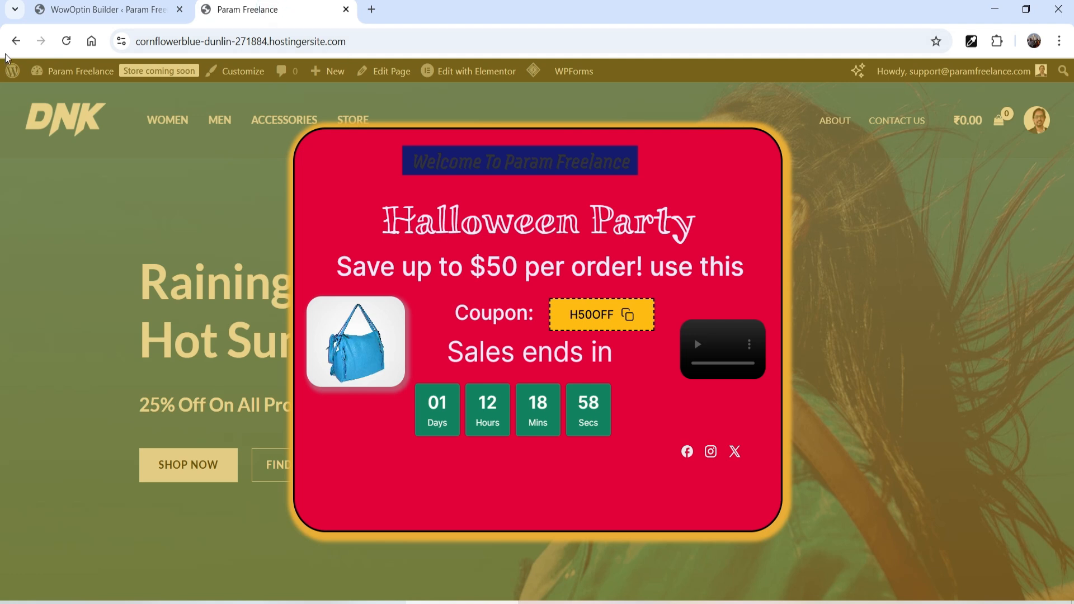
click(65, 43)
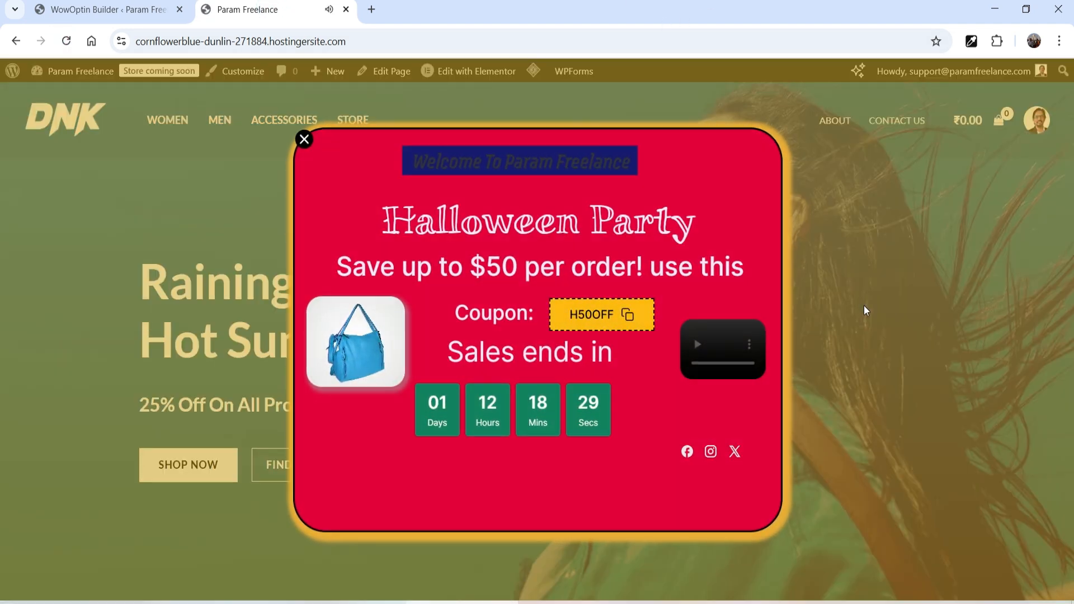
click(304, 141)
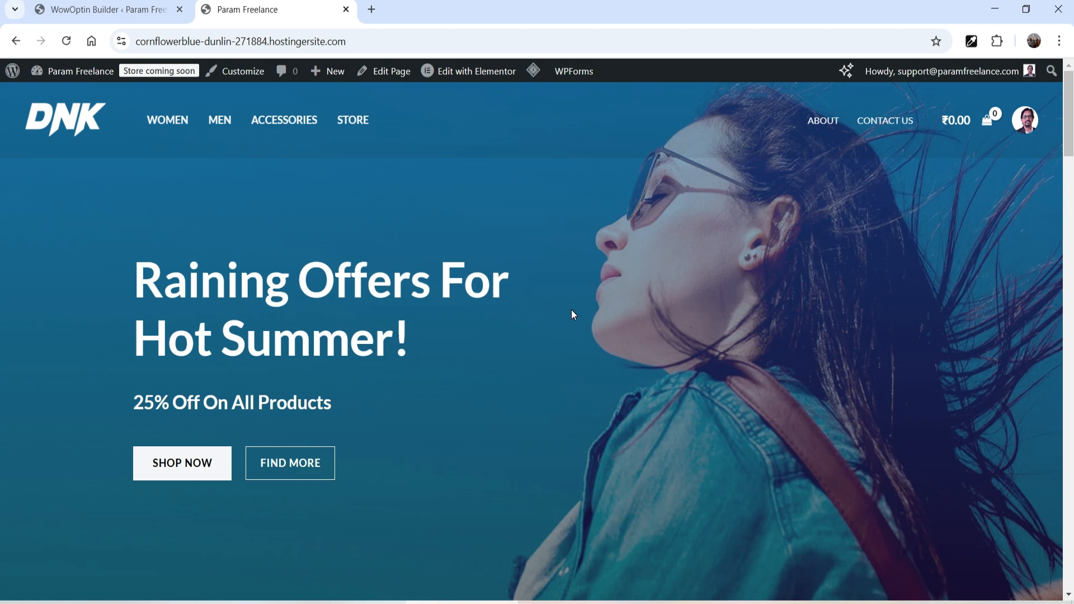
key(ctrl+Tab)
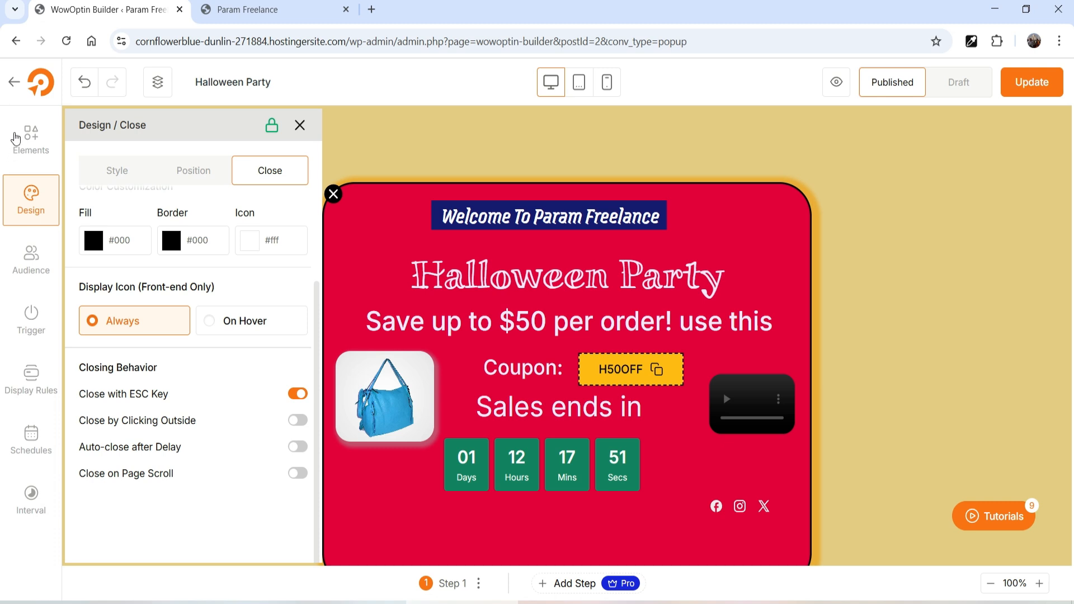
- Exit the popup builder and open the upload form for adding a new WordPress plugin
click(14, 81)
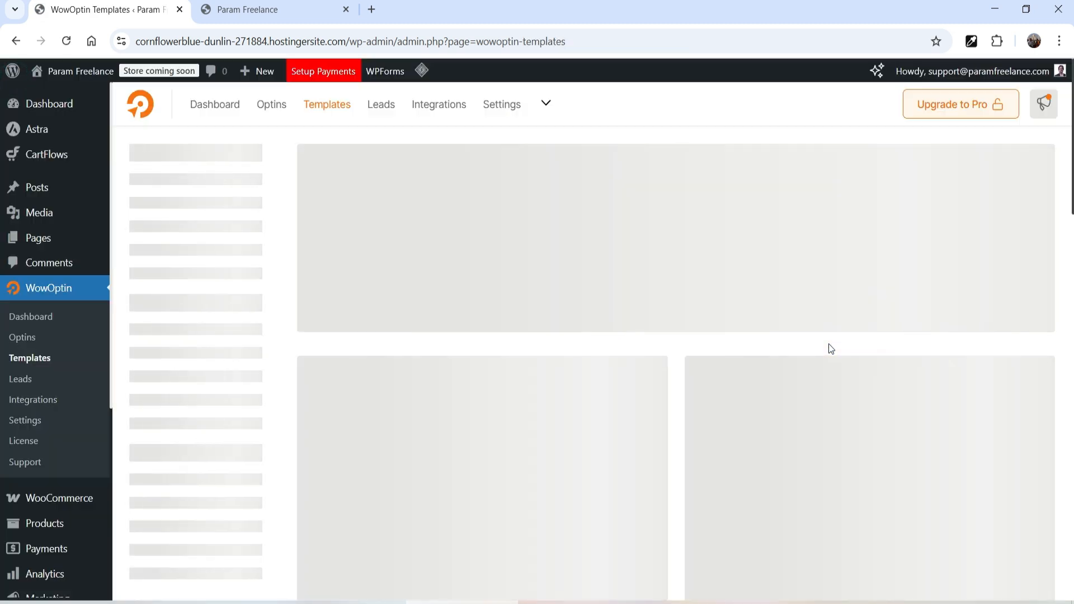
scroll(40, 492, down, 3)
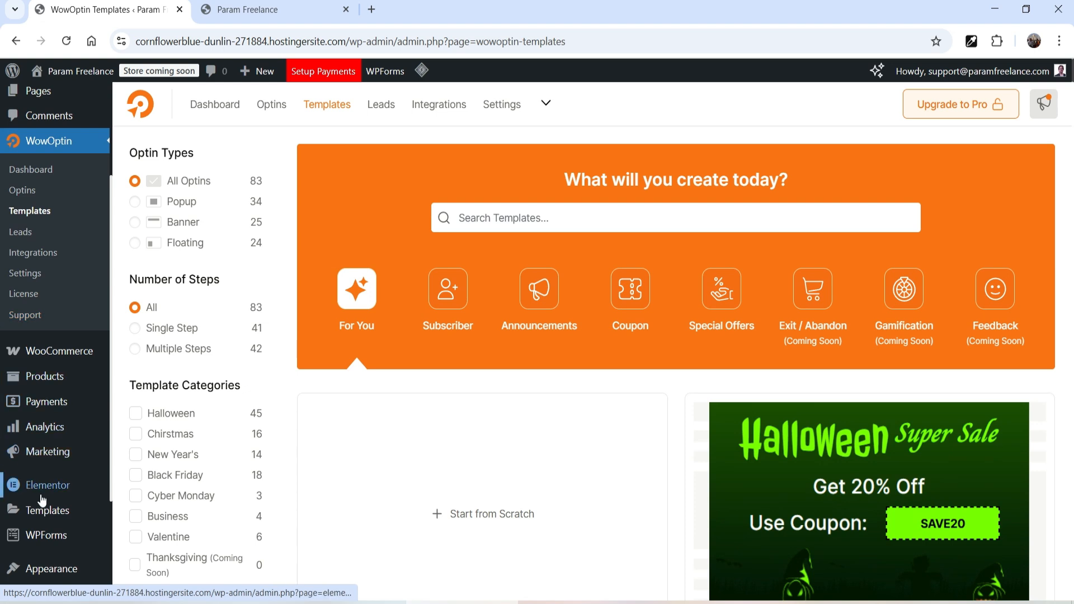
scroll(40, 500, down, 3)
click(41, 444)
click(241, 105)
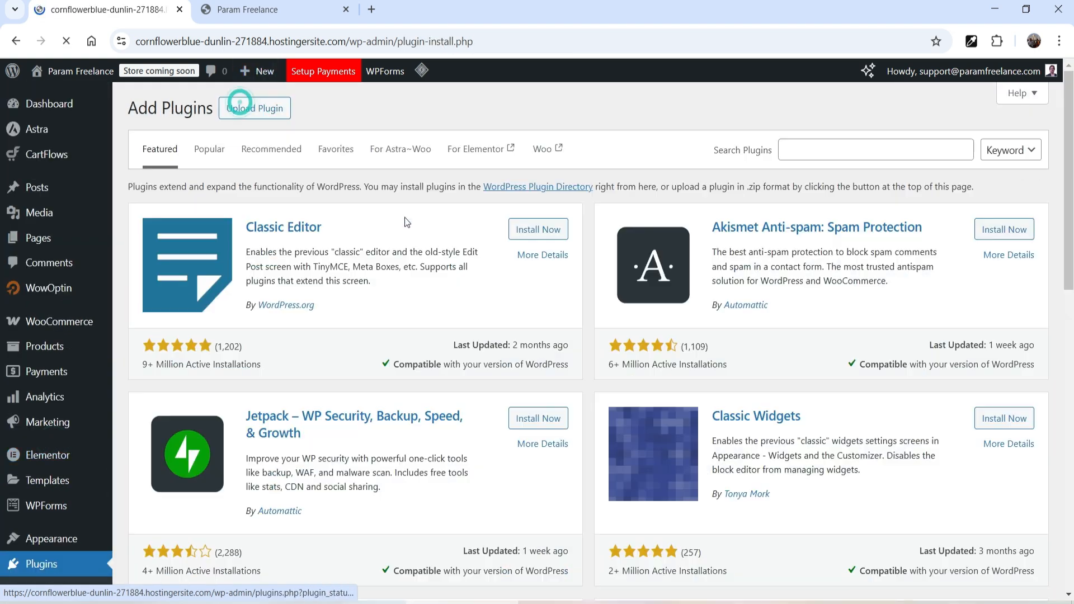
click(252, 108)
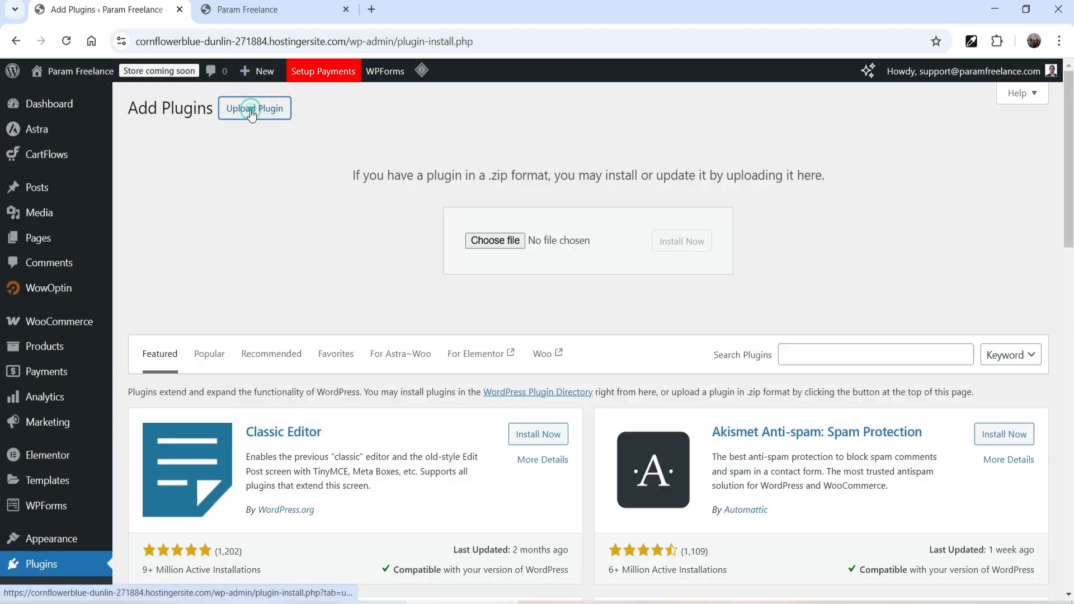
- Upload optin-pro-v103.zip from the Desktop, install it and activate the plugin
click(494, 241)
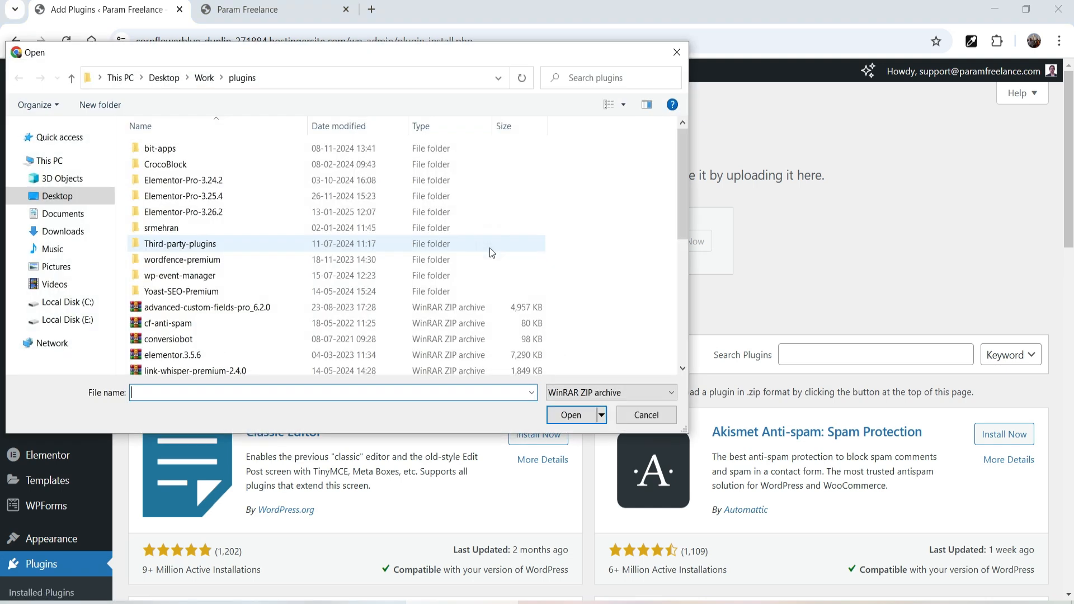
click(70, 199)
double_click(326, 159)
click(691, 242)
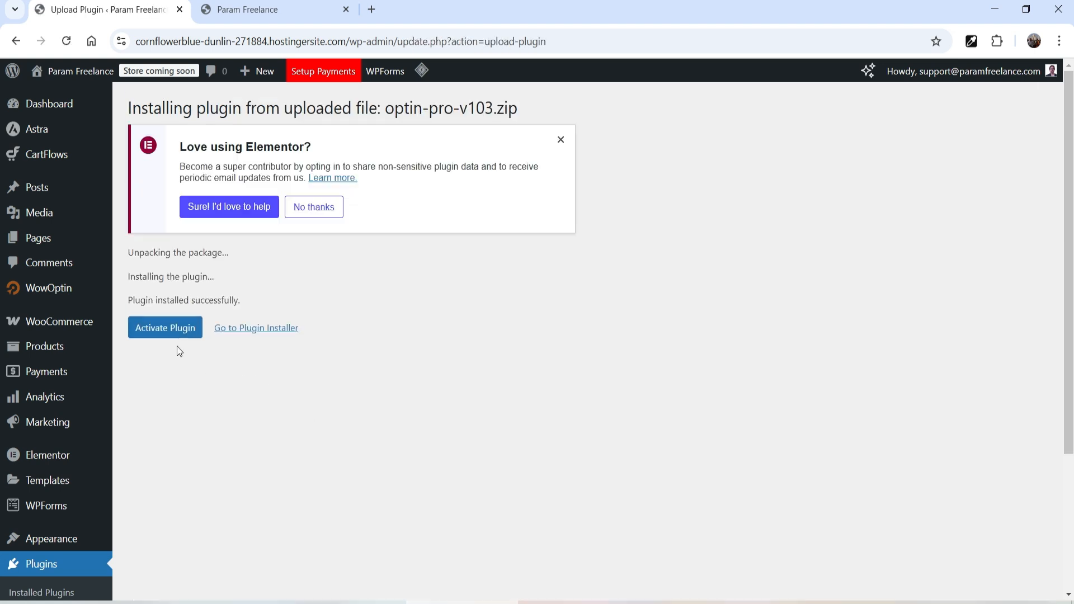
click(167, 336)
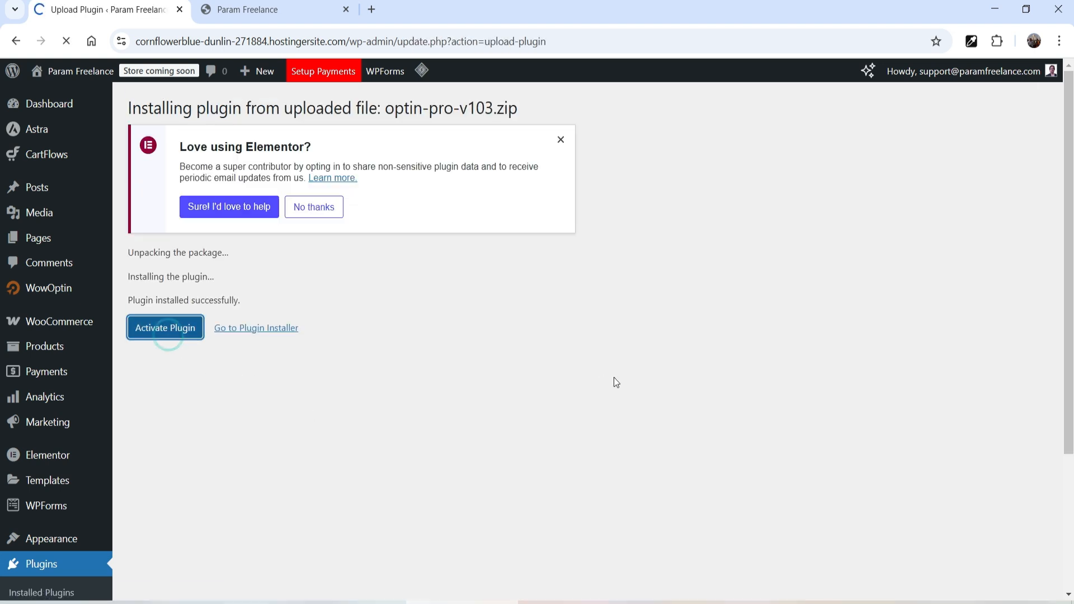
- Open WowOptin's license page from the installed plugins list, paste the license key and activate the WowOptin Pro license
scroll(526, 326, down, 8)
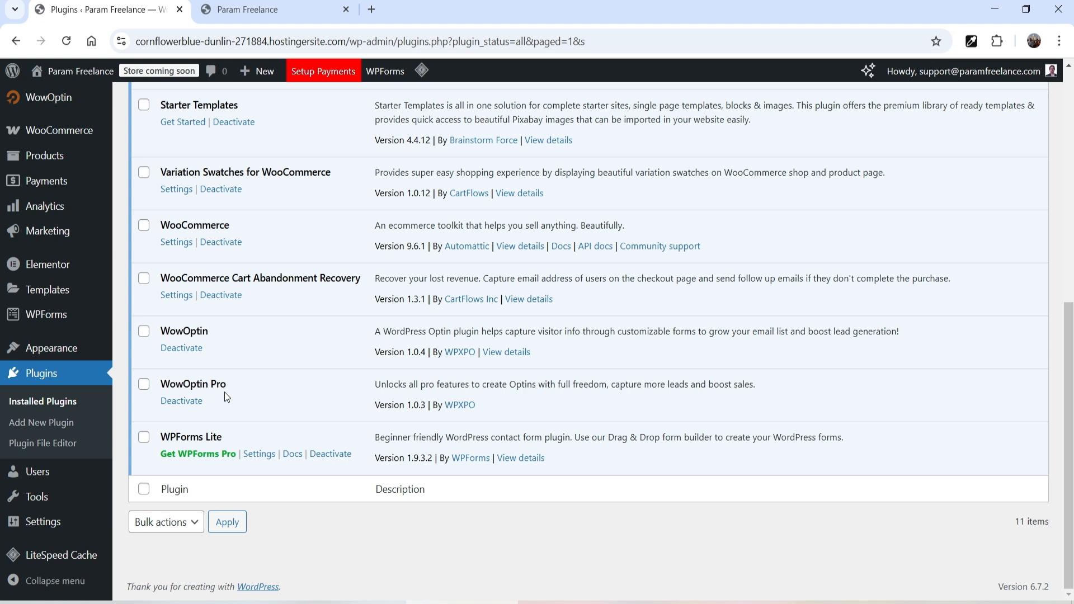
scroll(227, 398, up, 4)
mouse_move(30, 290)
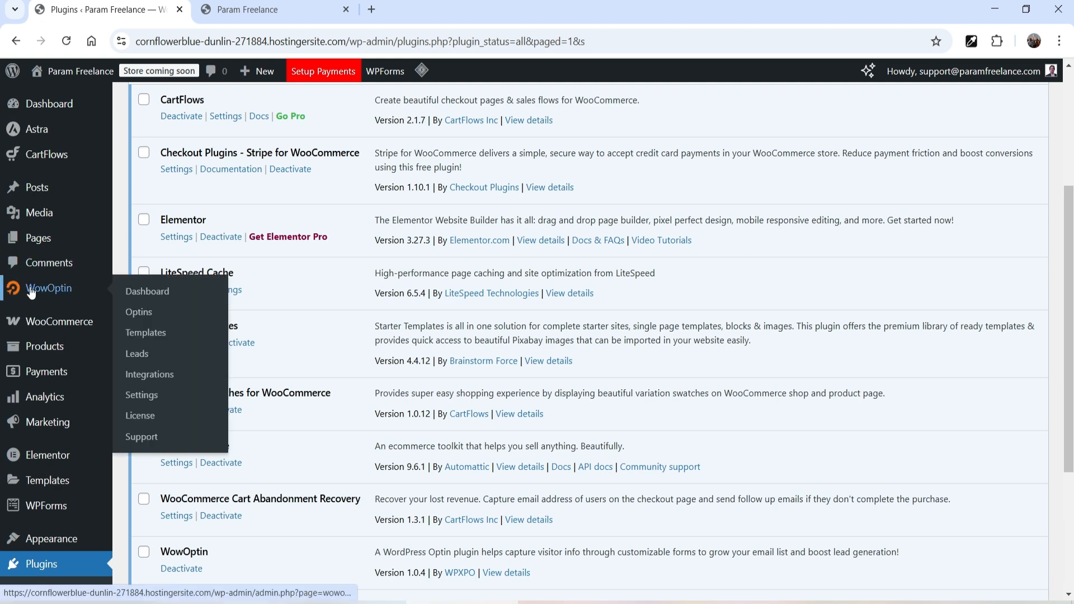
click(147, 417)
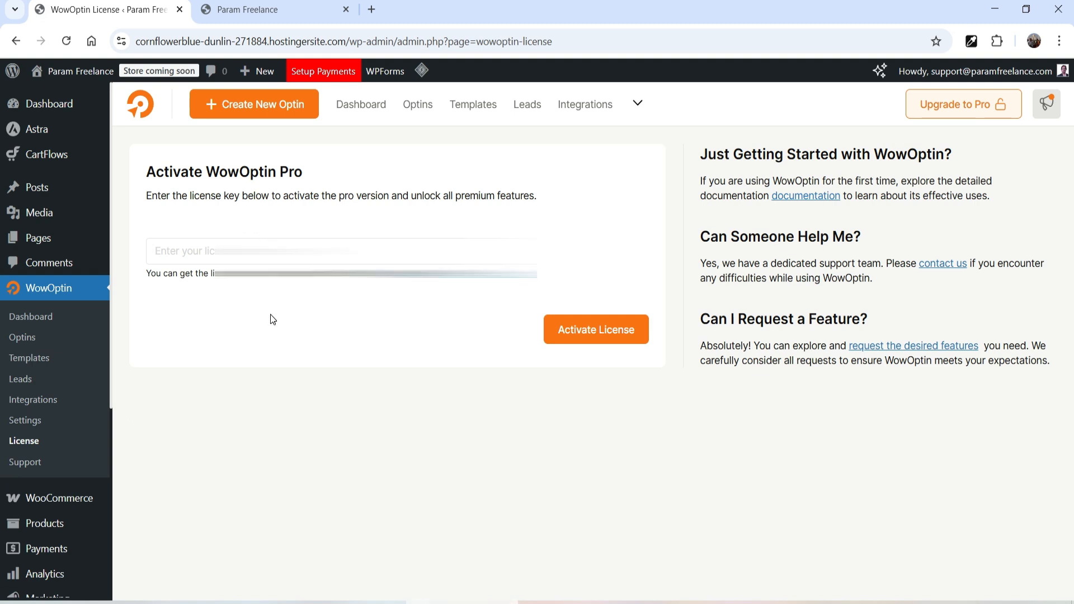
click(210, 250)
key(ctrl+v)
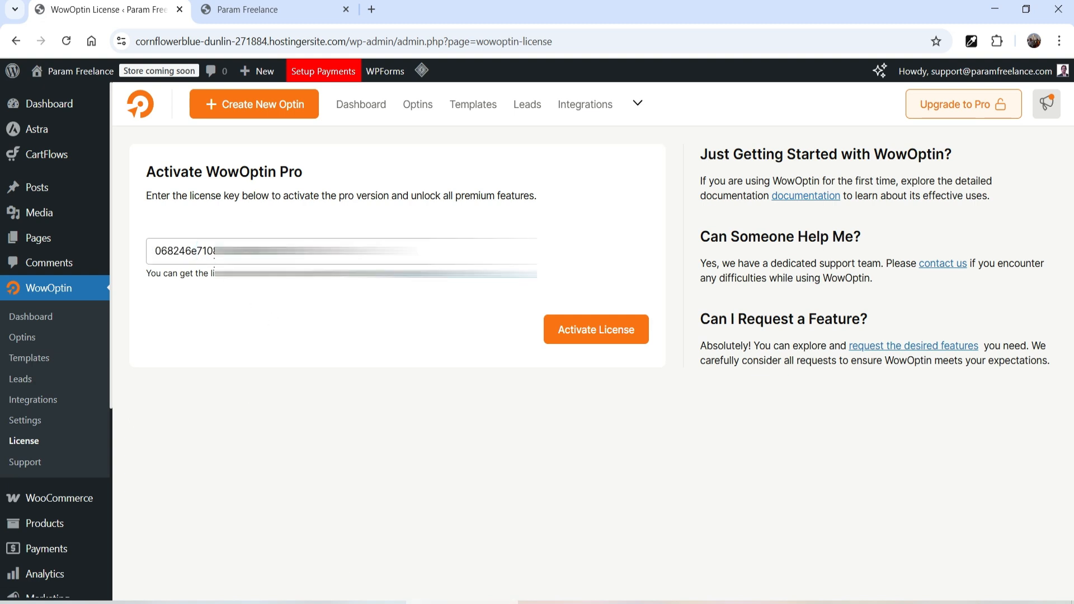
click(598, 329)
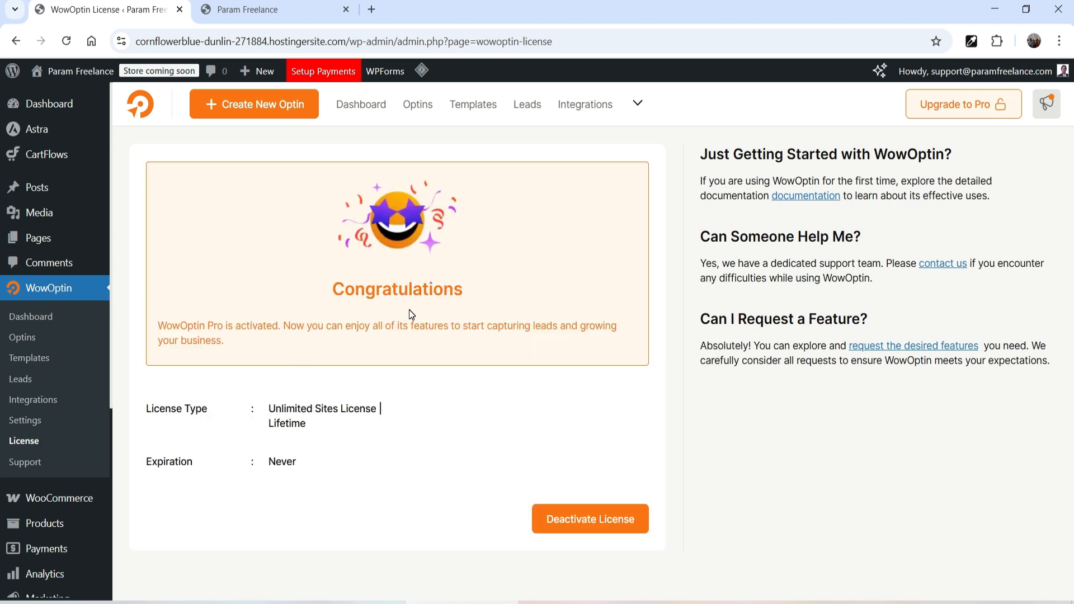
- Create a new optin from the Holiday Sale Floating template, filtering the templates to those with multiple steps
click(25, 337)
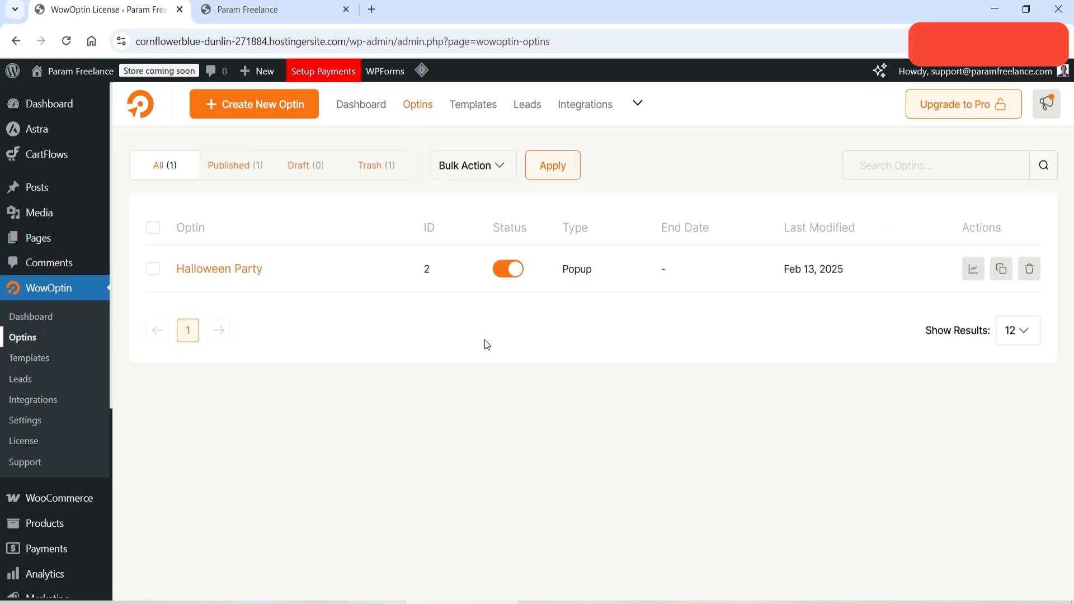
click(263, 104)
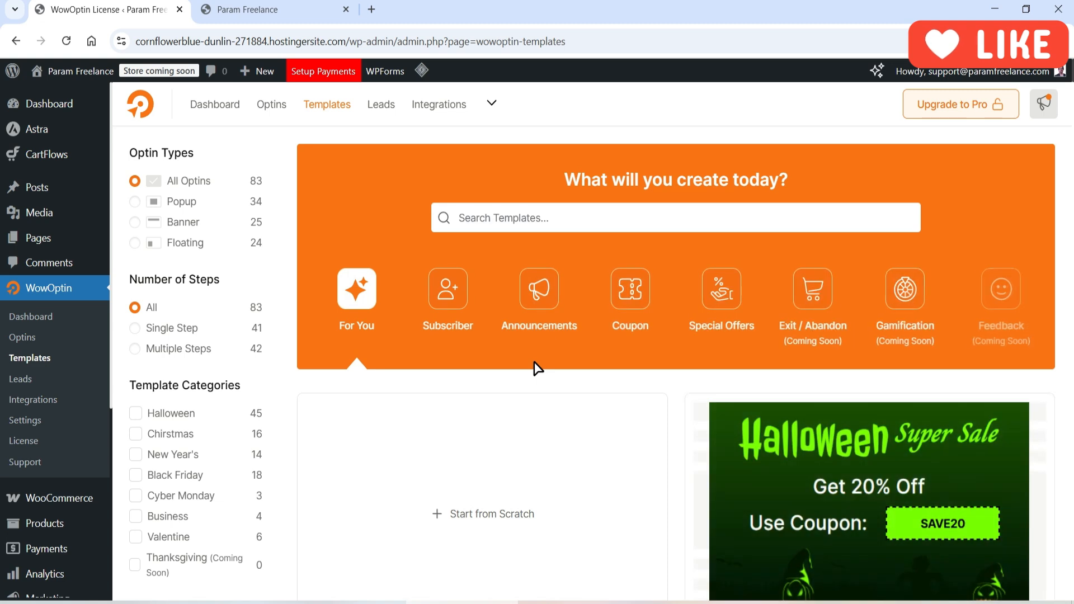
click(134, 202)
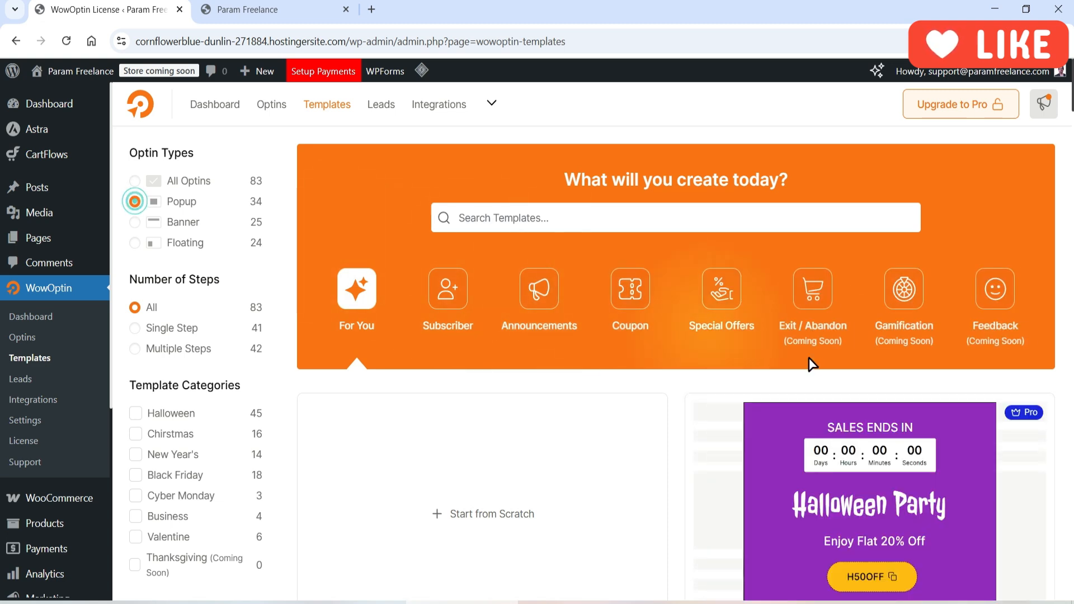
scroll(802, 352, down, 8)
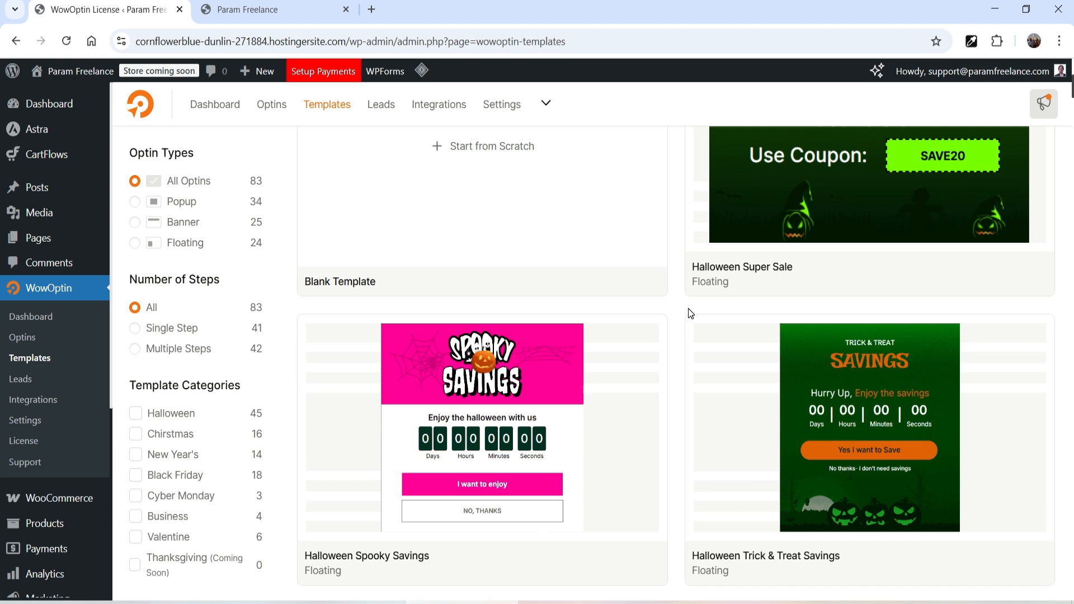
scroll(674, 341, down, 5)
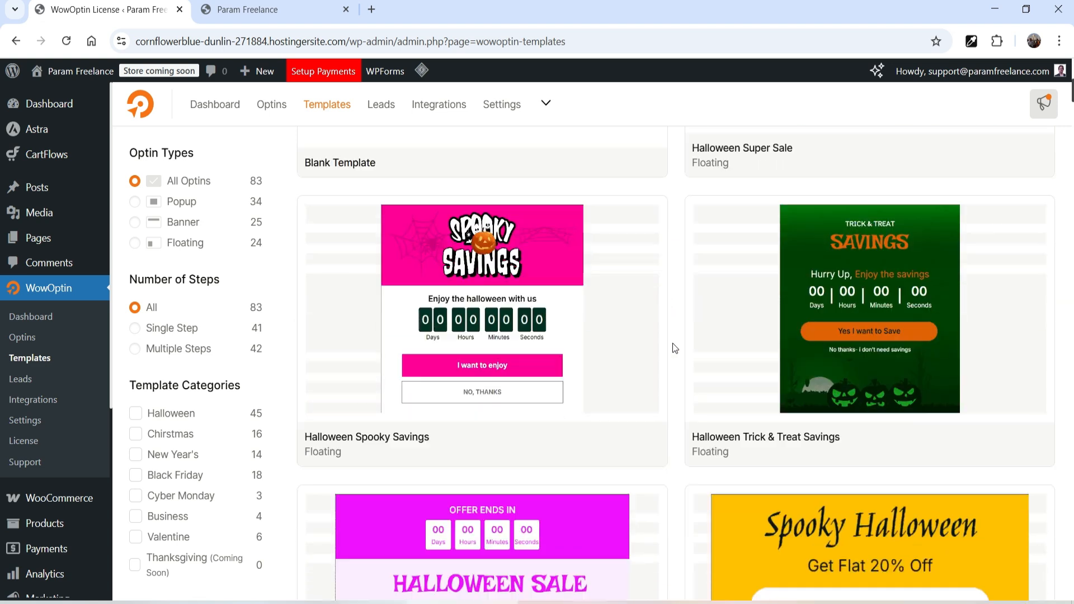
click(135, 349)
click(495, 322)
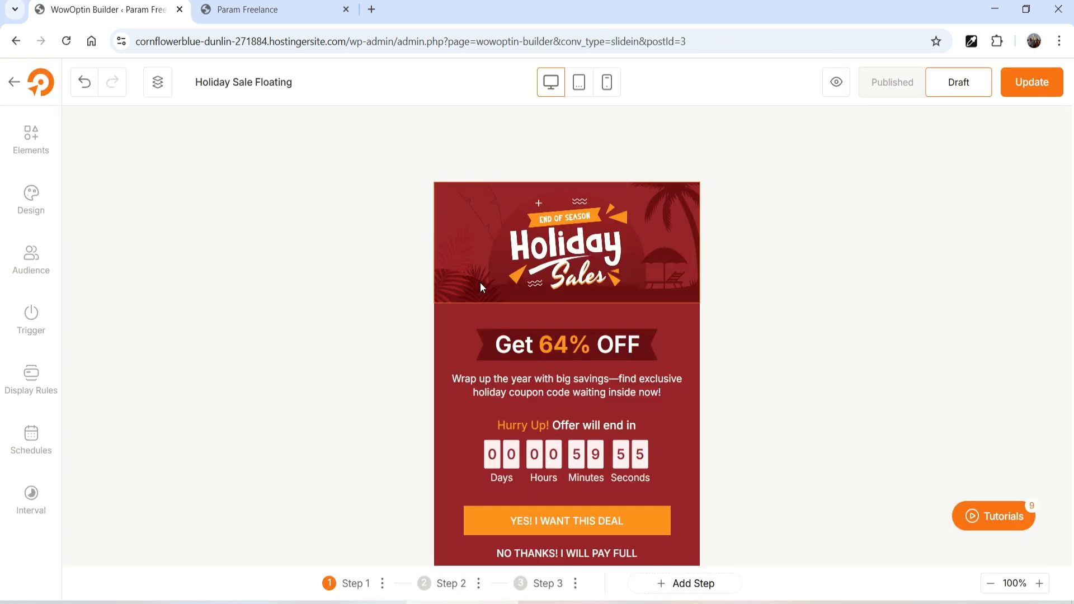
- Look over the available elements and select the Holiday Sales banner image and the savings description text
click(41, 149)
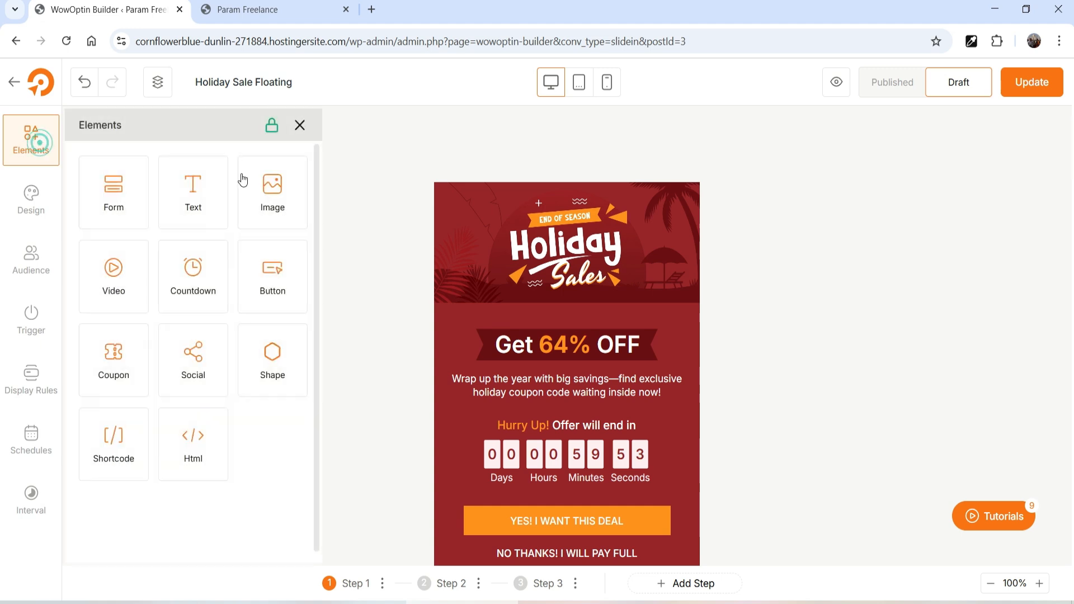
click(578, 253)
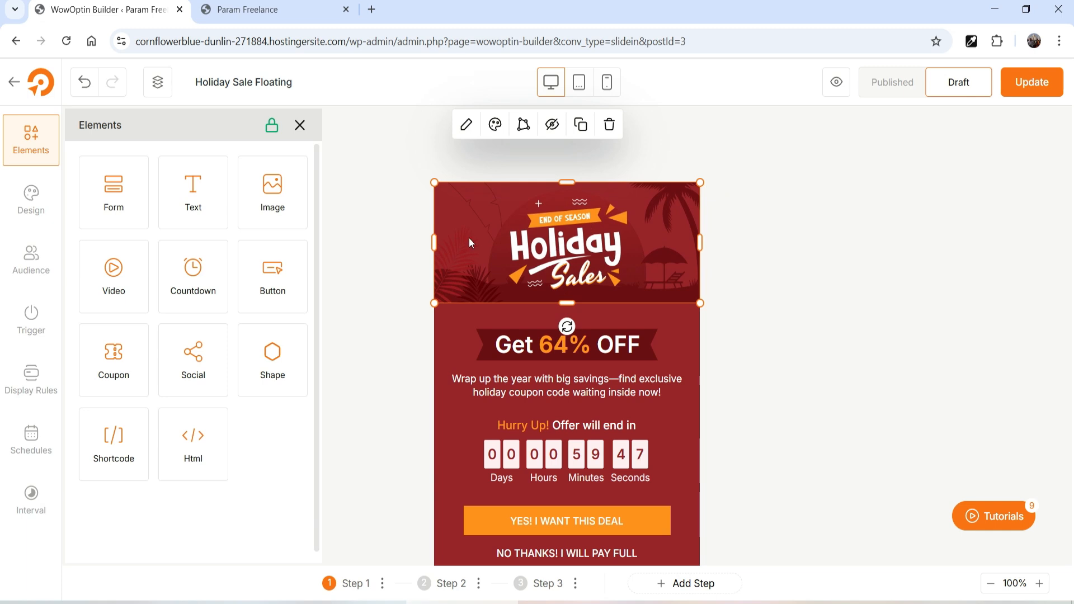
click(503, 388)
double_click(504, 383)
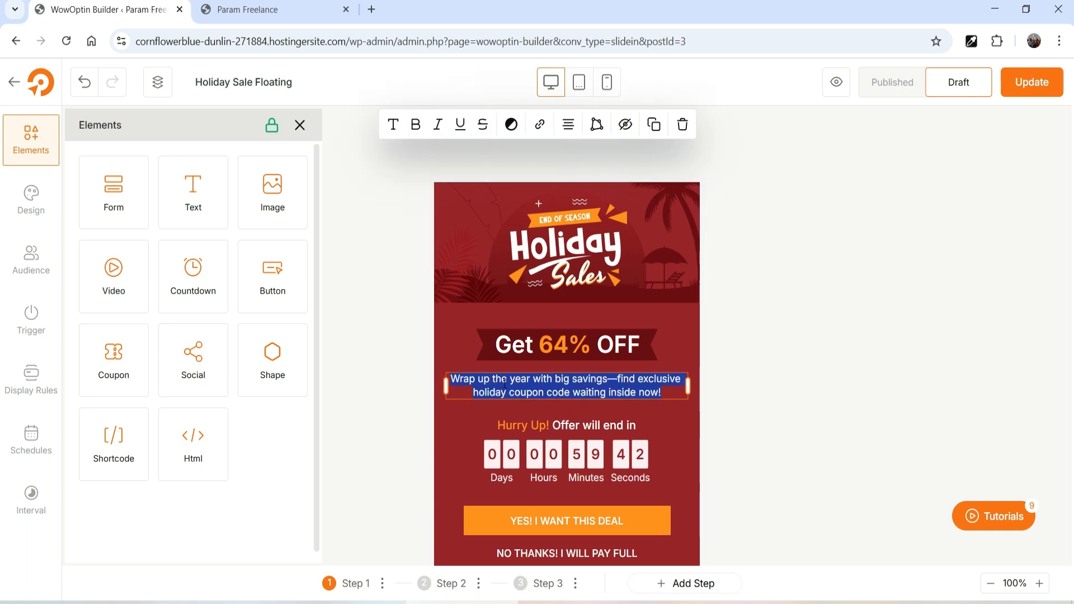
- Change the countdown to Static with an end date of 14-02-2025 at 01:00
click(536, 455)
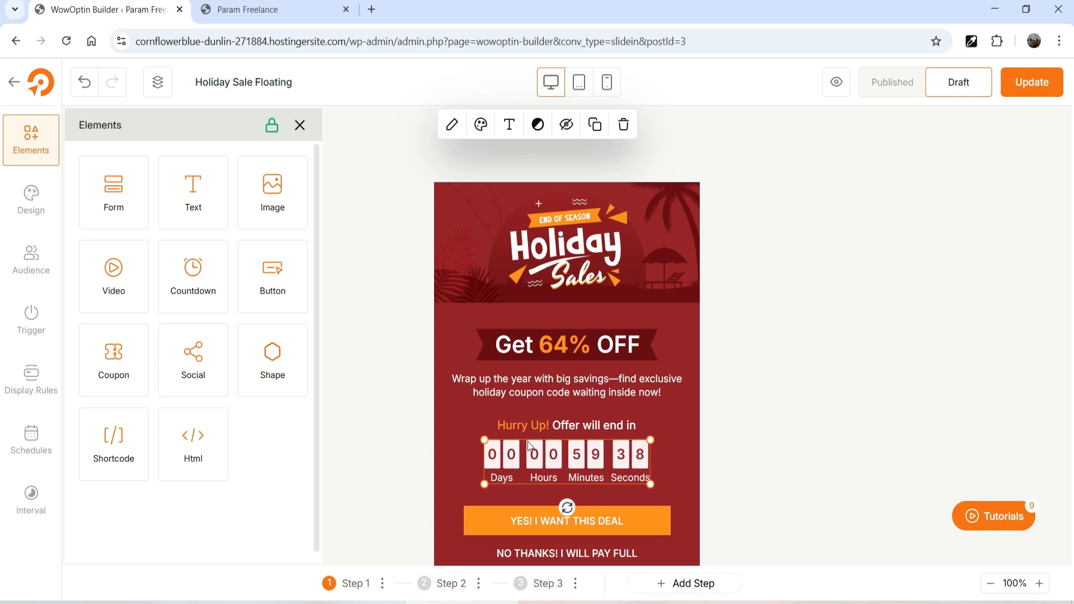
click(452, 125)
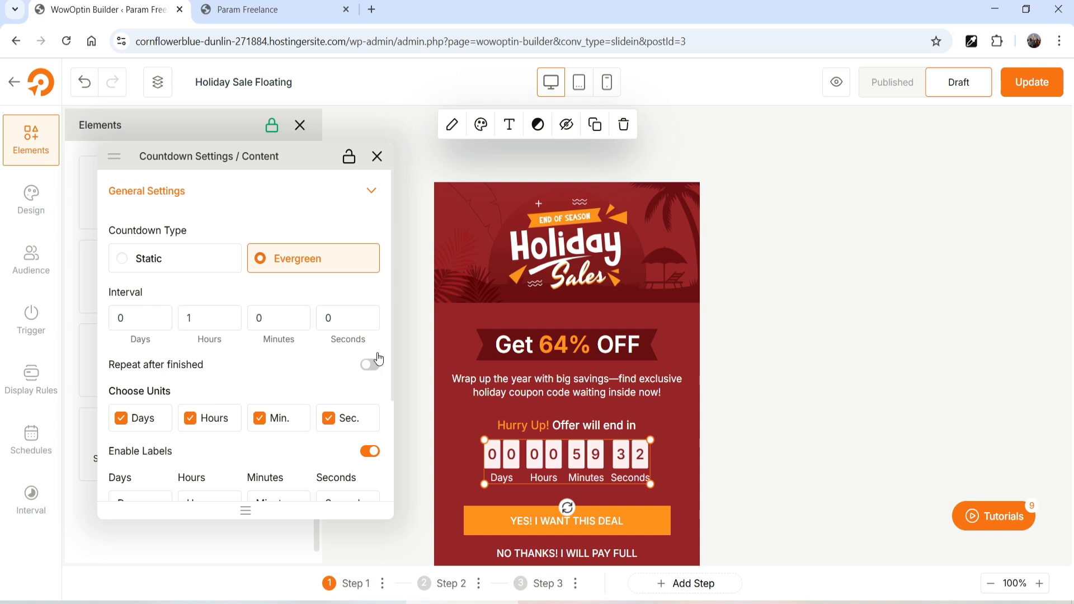
click(169, 274)
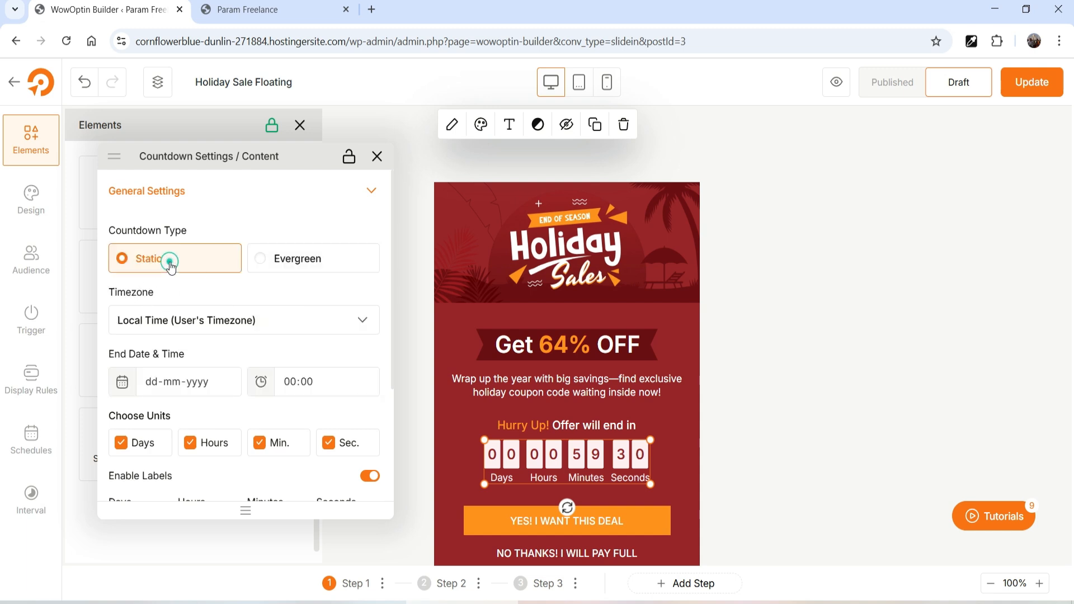
click(182, 381)
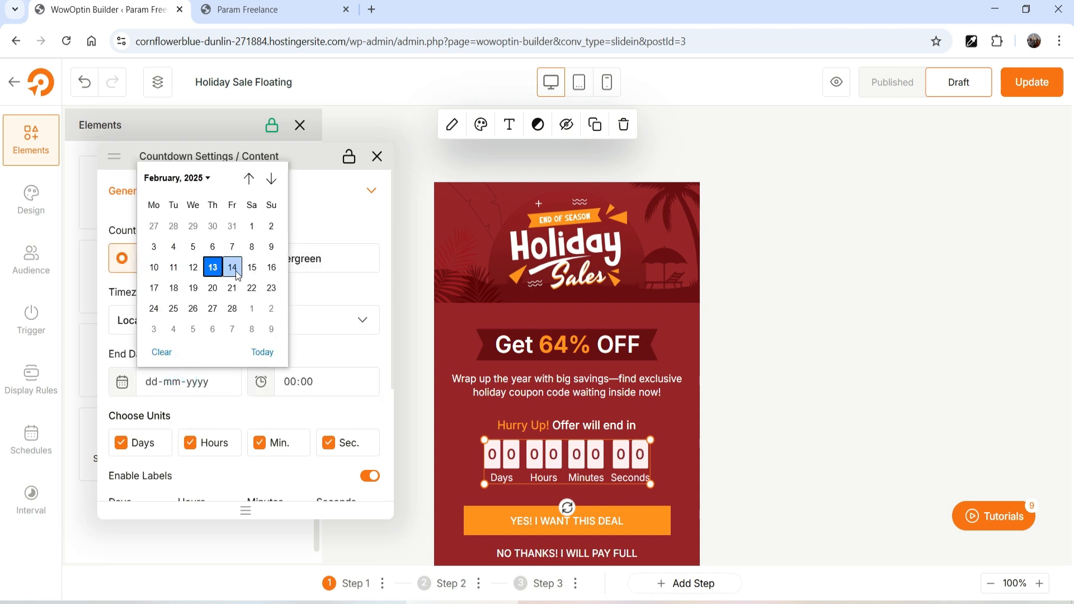
click(232, 267)
click(310, 386)
click(296, 451)
click(236, 411)
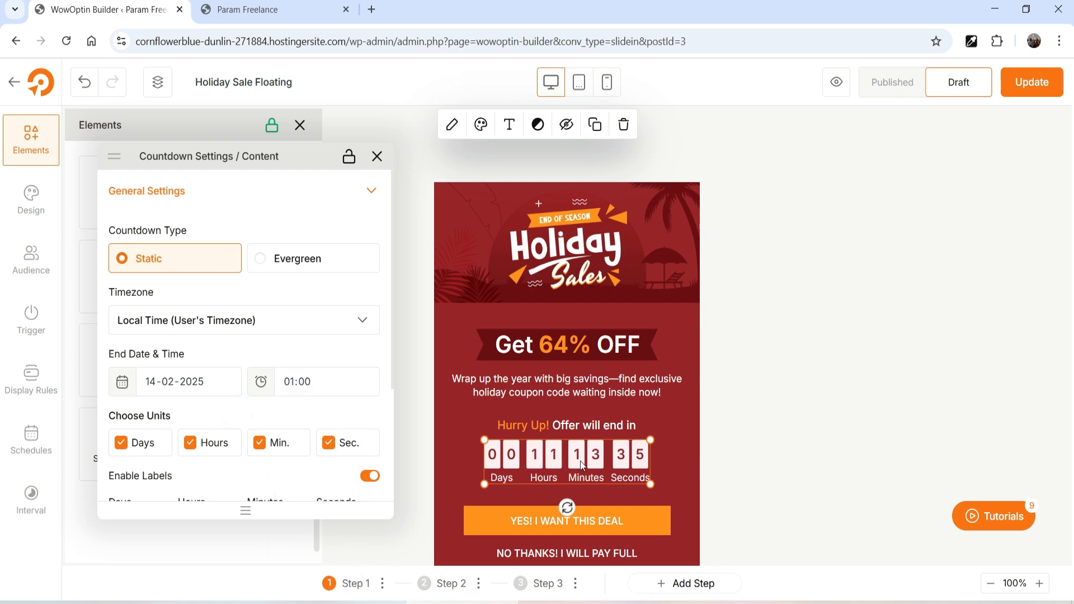
- Turn off the seconds unit in the countdown and recentre the timer above the deal button
scroll(183, 445, down, 3)
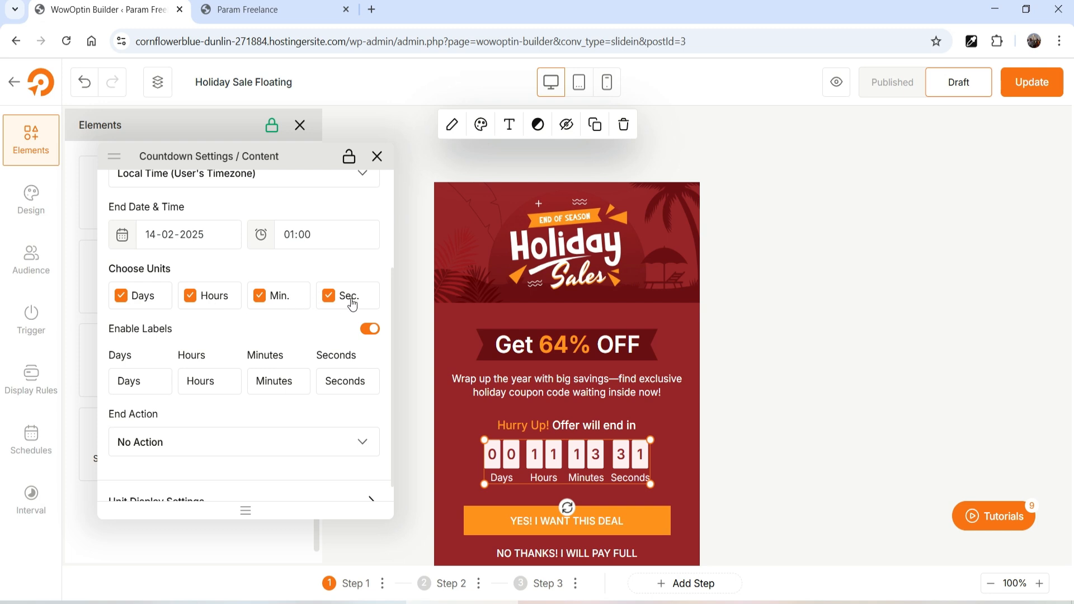
click(330, 298)
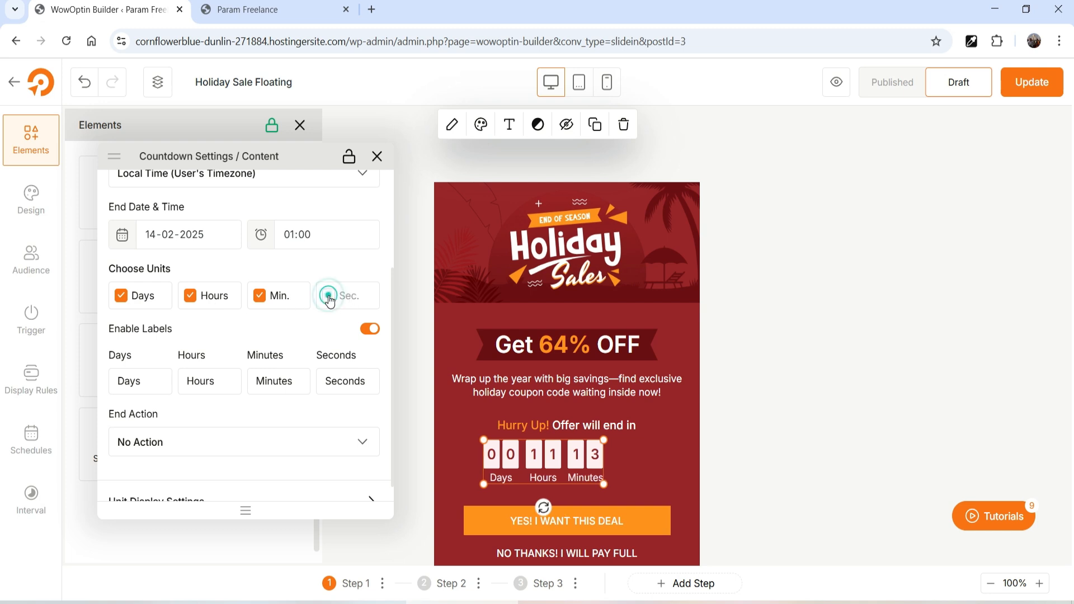
drag(558, 476, 578, 474)
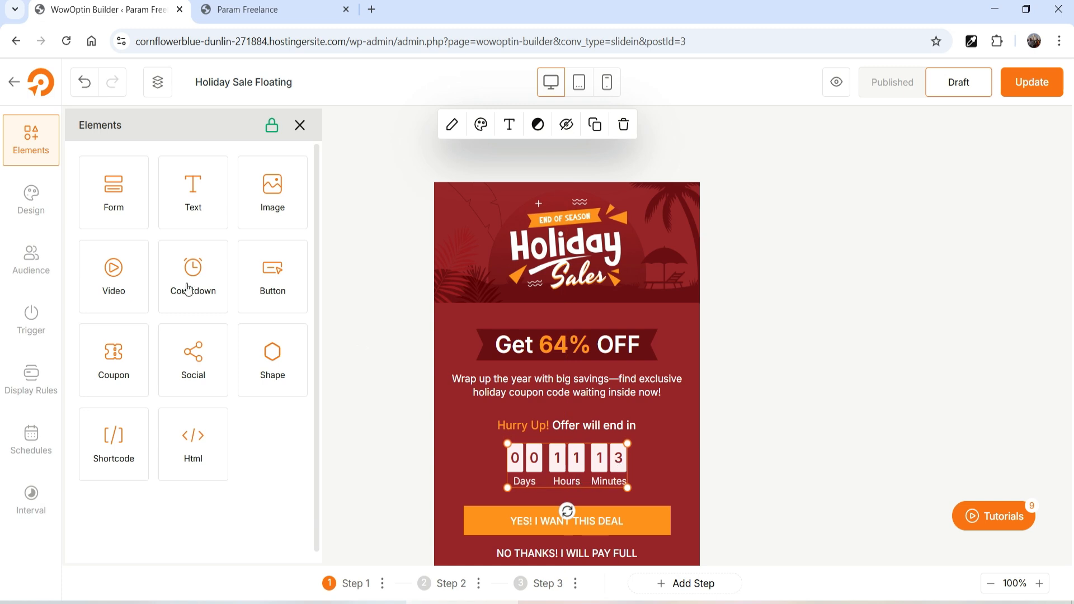
- Turn the countdown's seconds unit back on and recentre the wider timer under the offer text
click(452, 124)
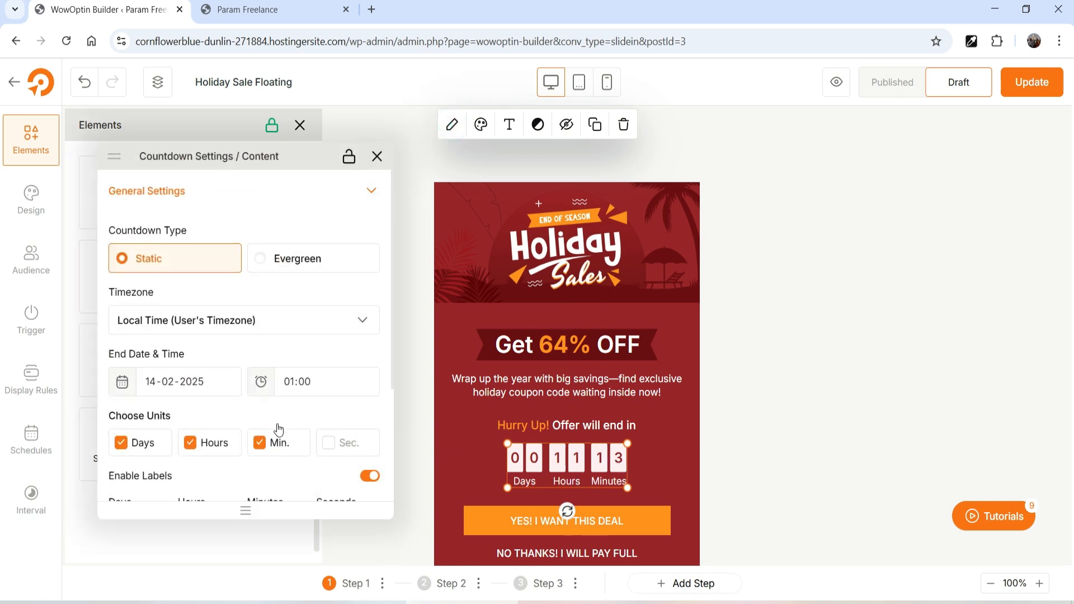
click(328, 443)
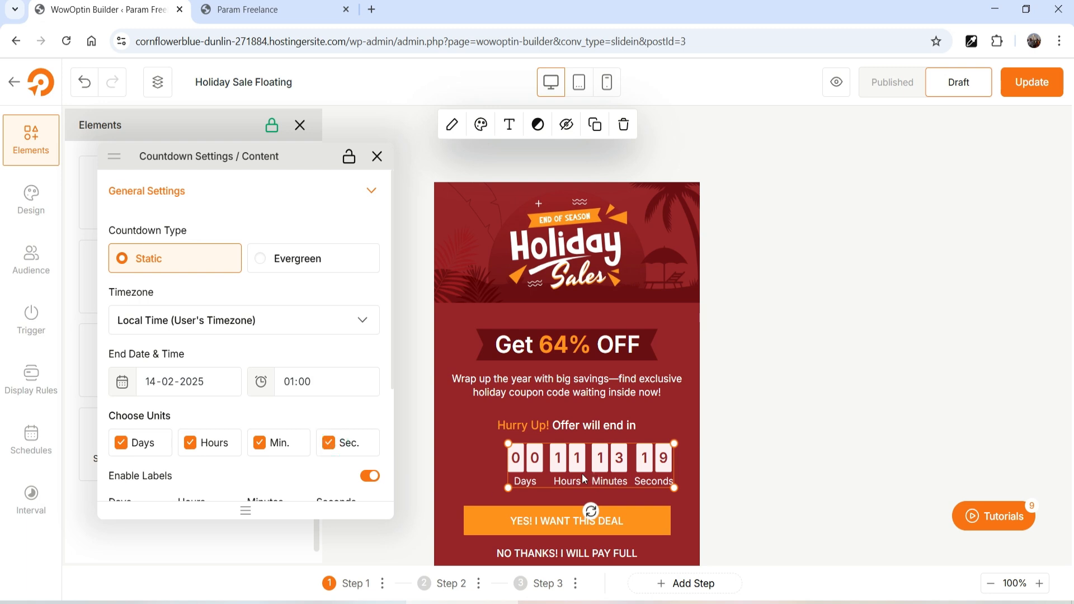
click(594, 473)
- Review the button action settings of the YES! I WANT THIS DEAL and NO THANKS! I WILL PAY FULL buttons
click(516, 523)
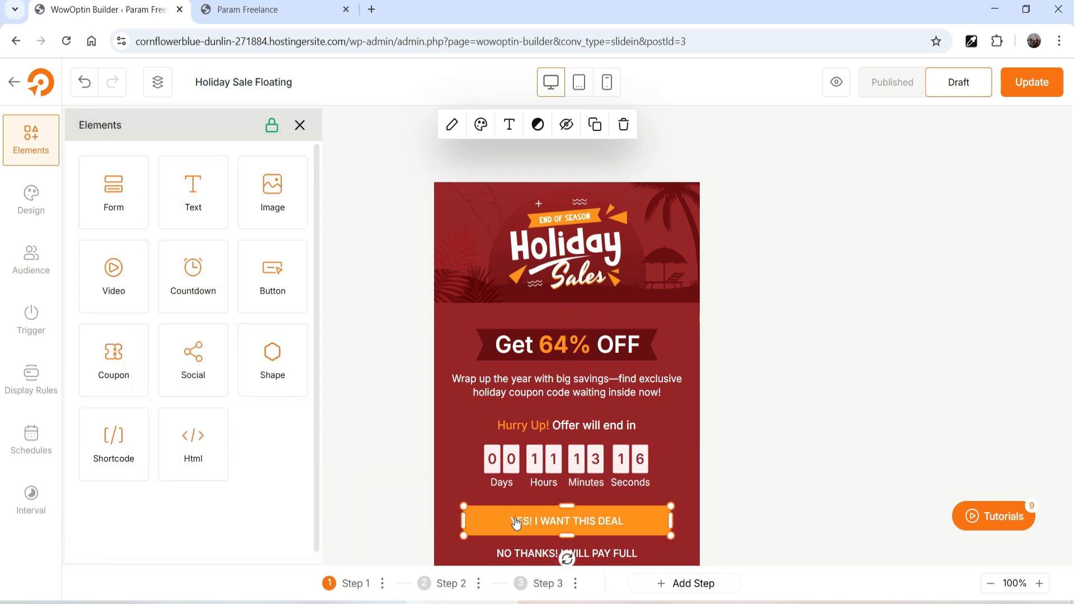
click(451, 124)
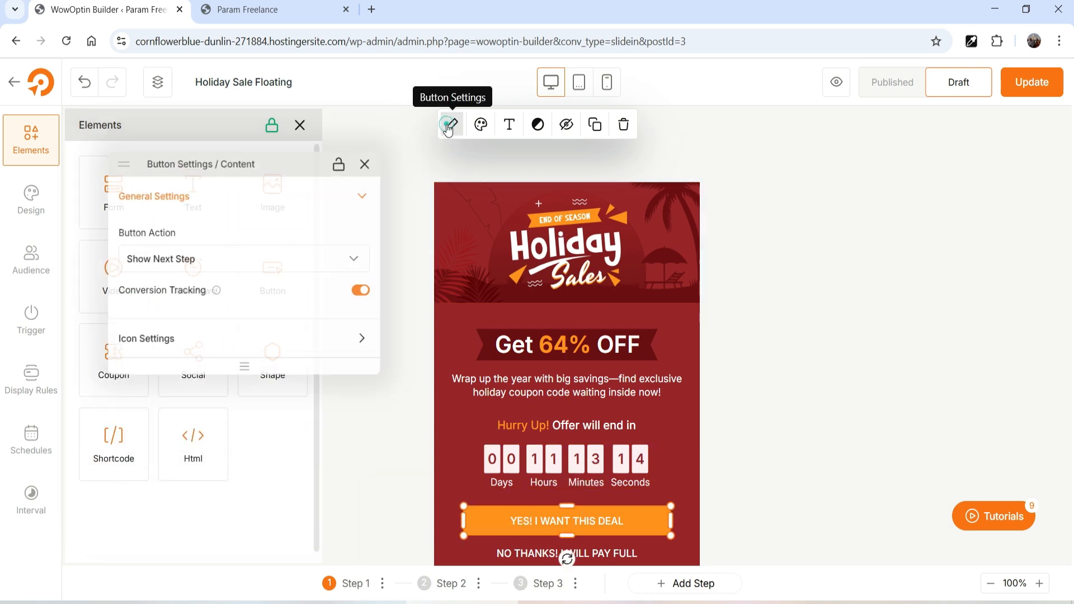
scroll(567, 392, down, 1)
click(519, 480)
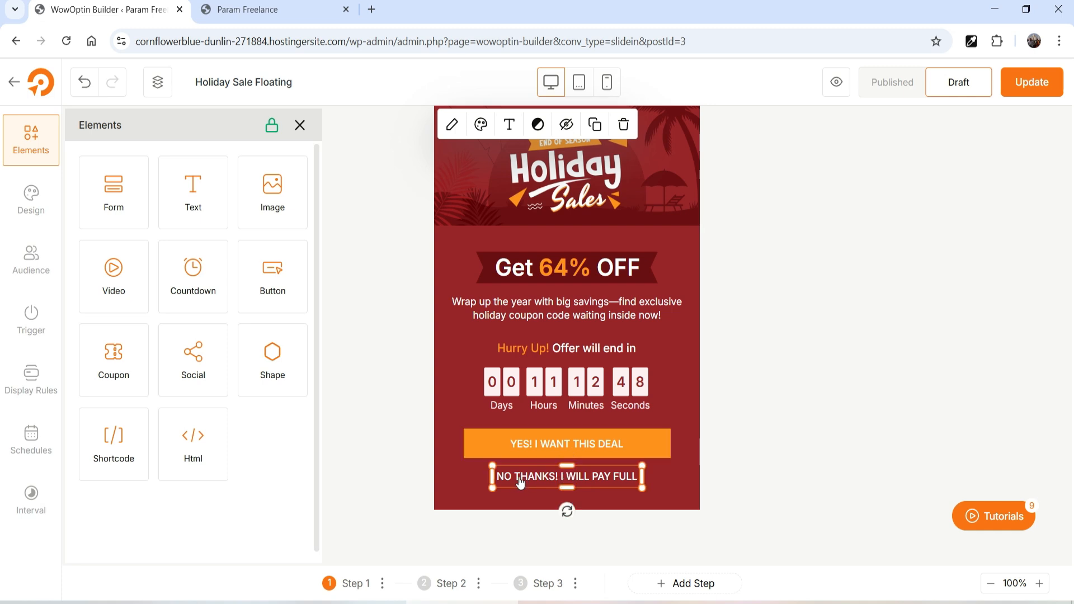
click(451, 124)
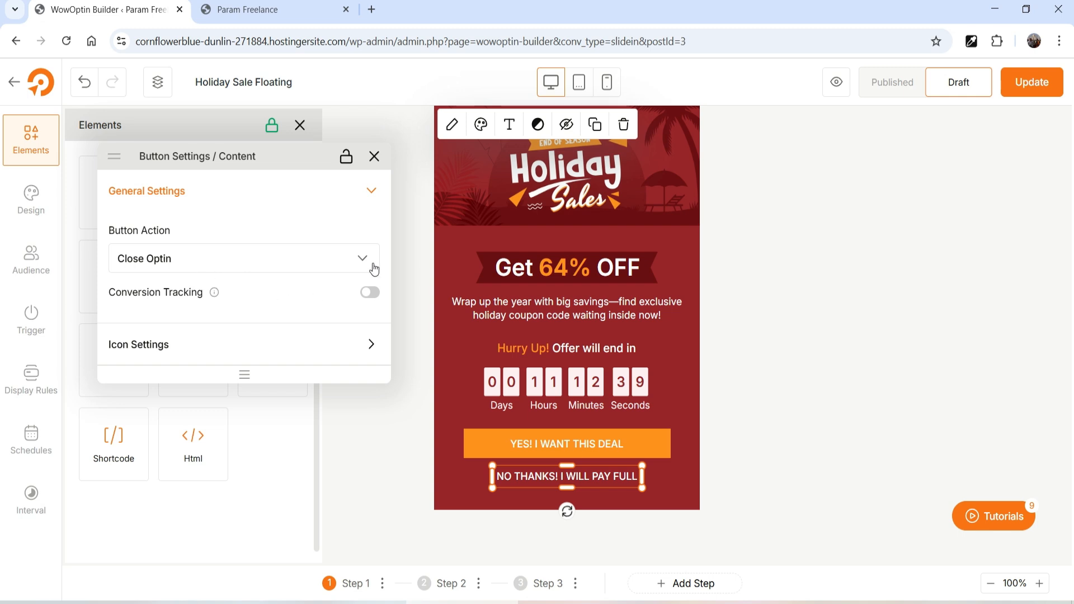
key(Escape)
- Look through the optin's layout design options, including Size & Spacing and Background Style
click(31, 200)
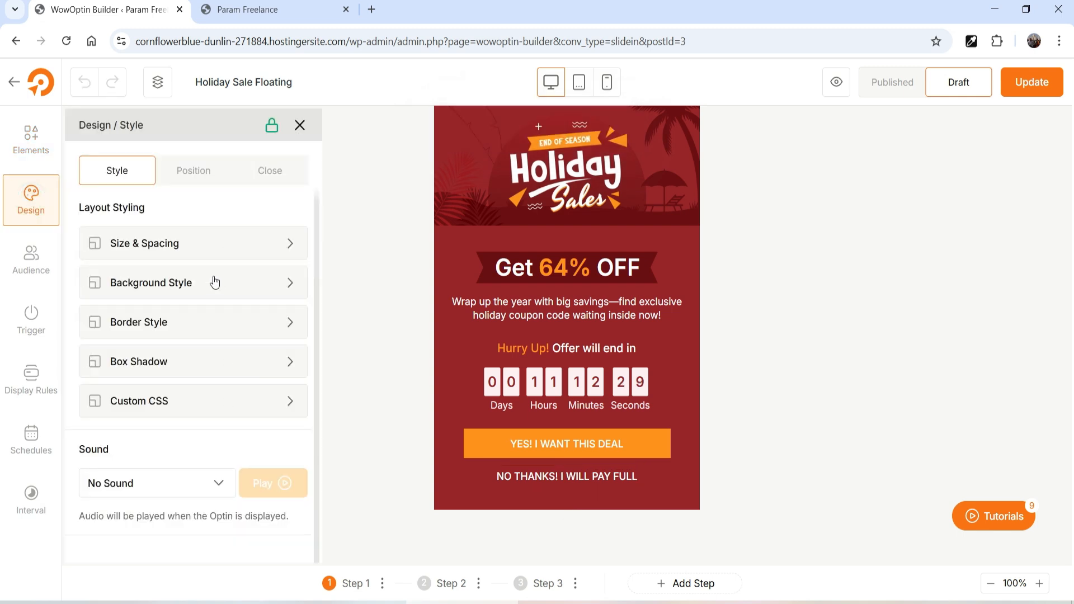
click(176, 245)
click(177, 244)
click(172, 282)
click(174, 281)
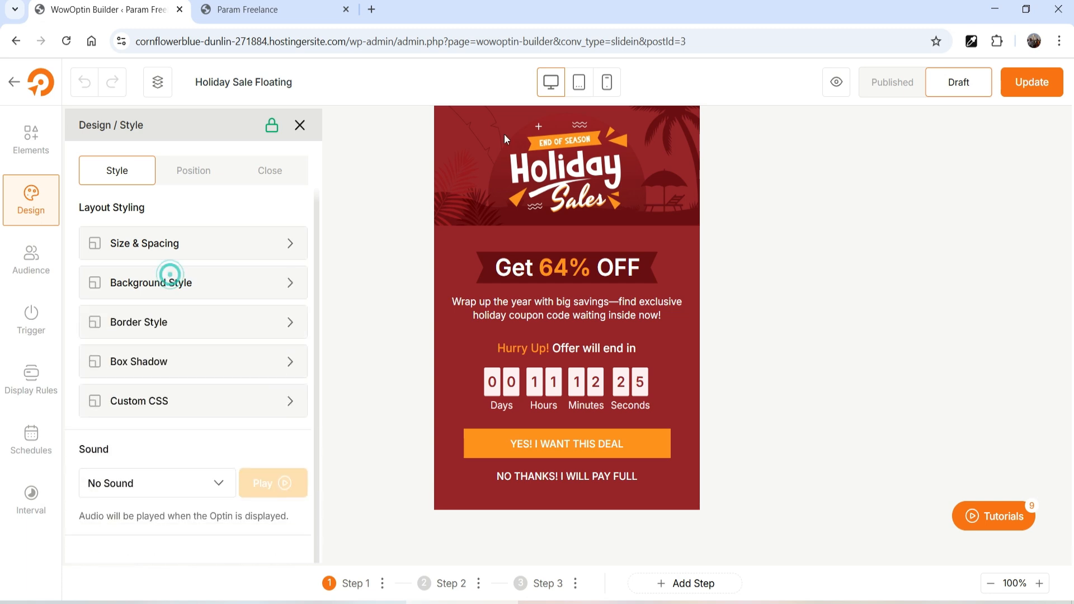
- Set audience targeting to Specific Devices, Specific Visitors and Specific Languages, with English (United States) as the browser language
click(26, 260)
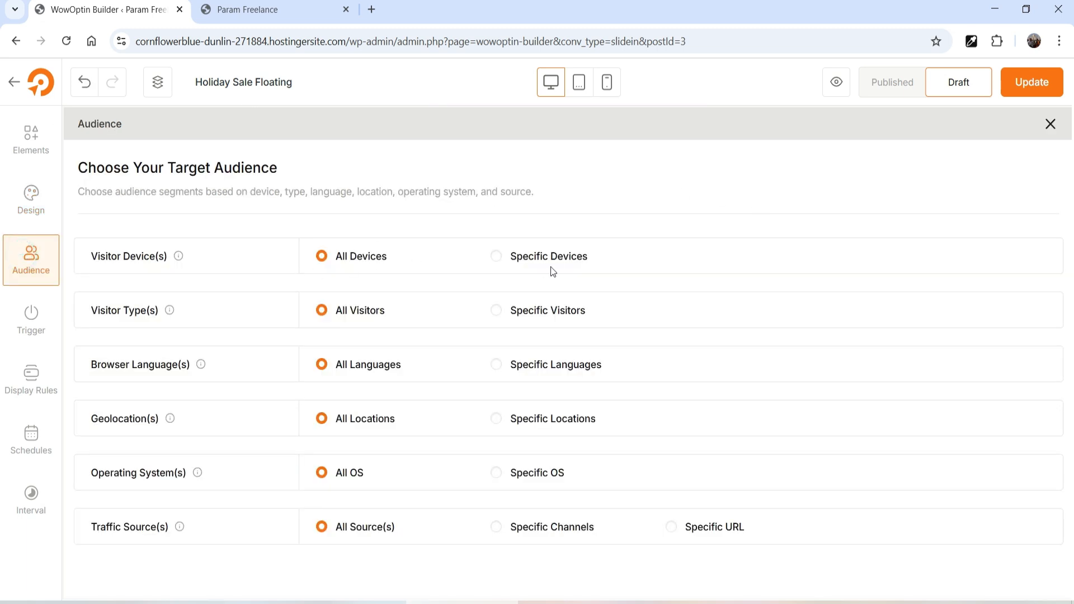
click(496, 257)
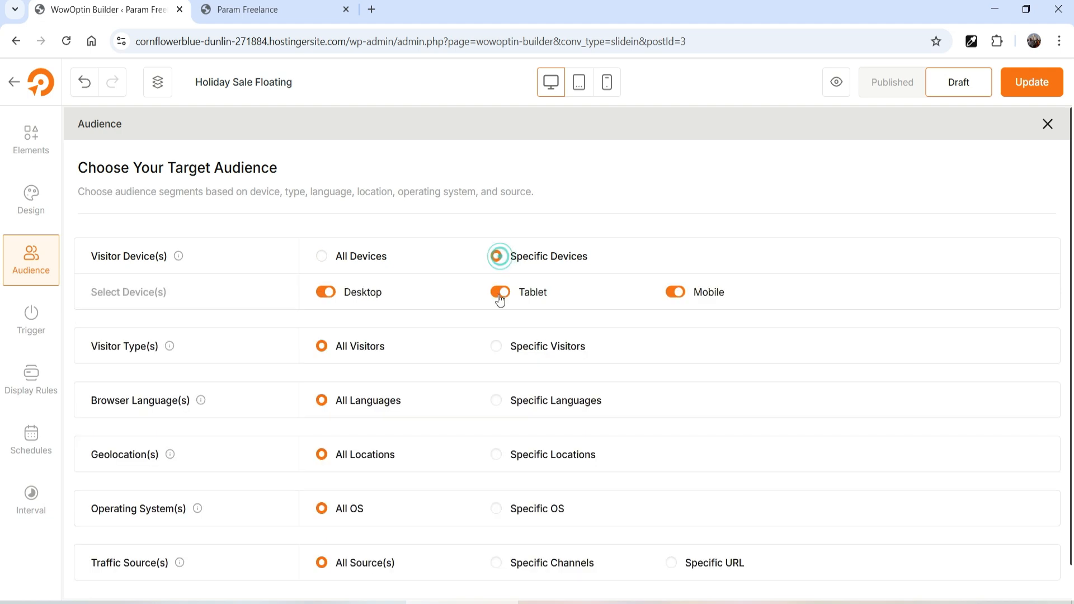
scroll(501, 338, down, 1)
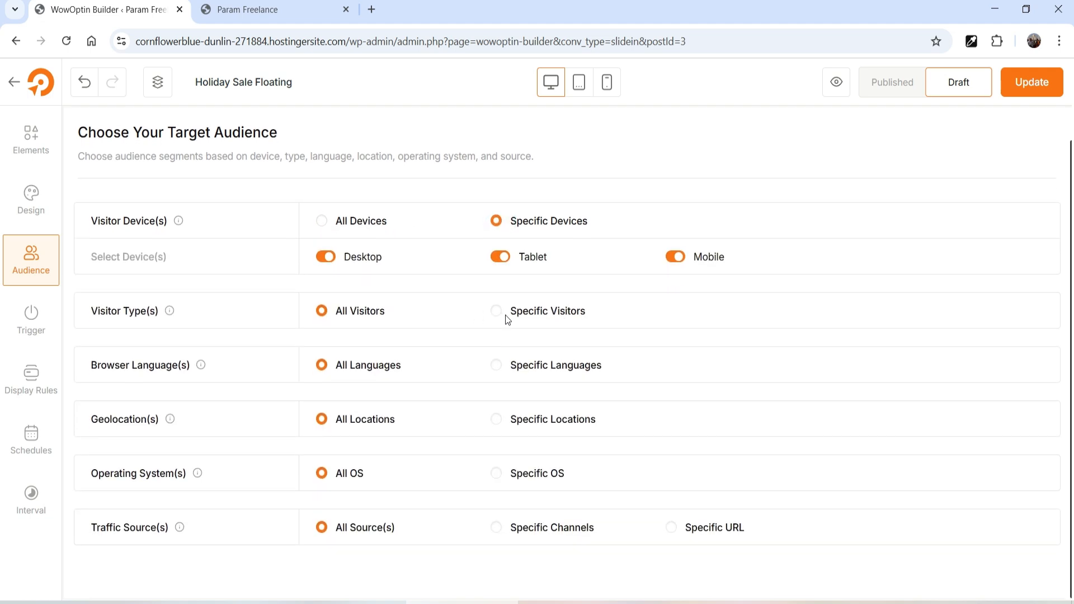
click(496, 311)
scroll(557, 273, down, 1)
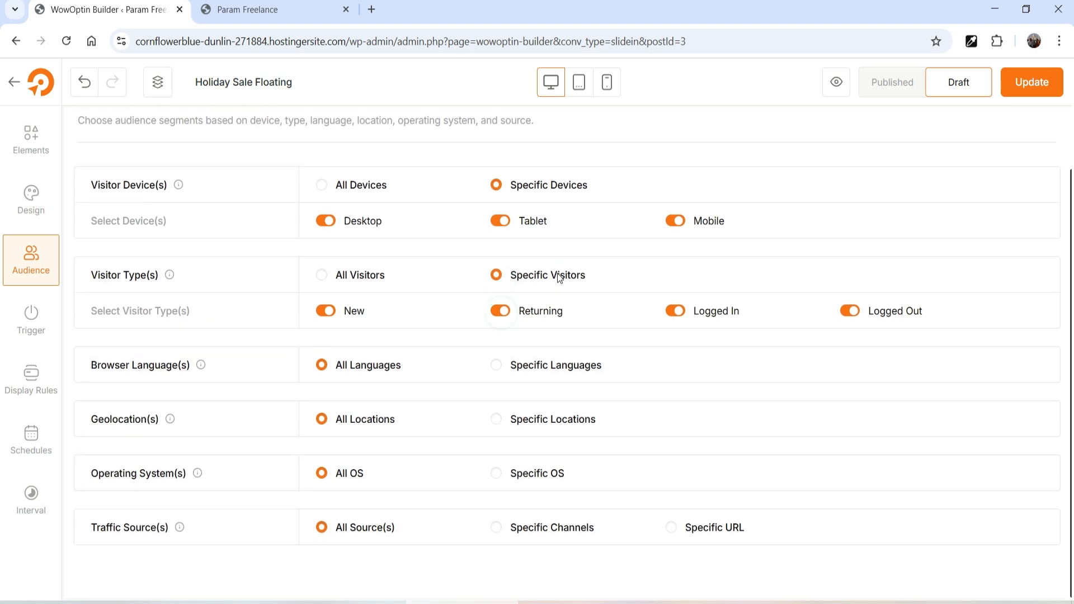
click(494, 369)
scroll(423, 276, down, 1)
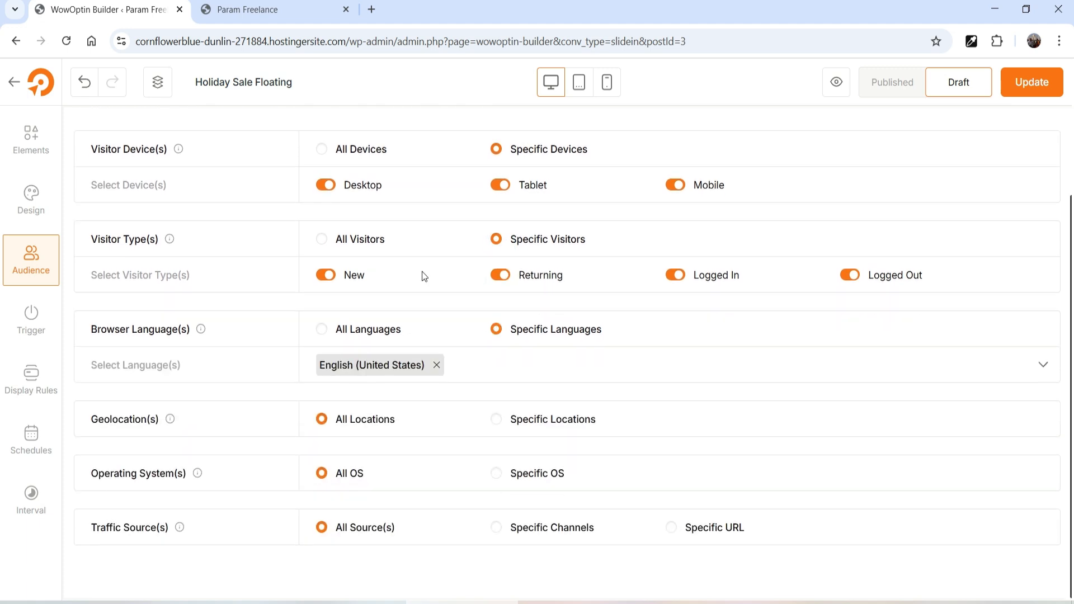
- Set geolocation targeting to include the United States and India, and switch operating system targeting to Specific OS
click(496, 419)
scroll(510, 294, down, 1)
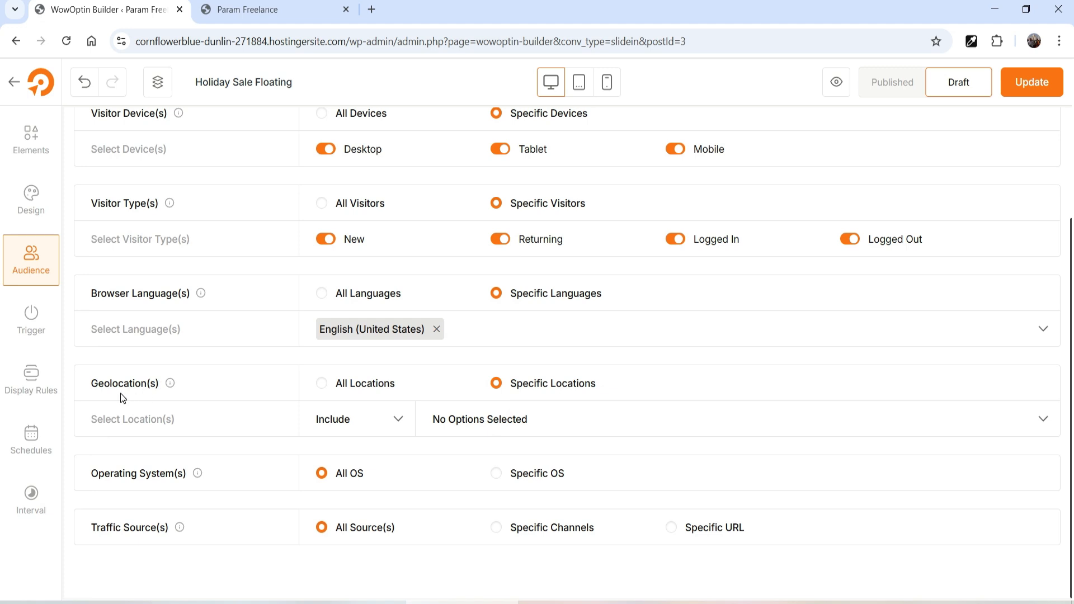
click(544, 419)
text(canad)
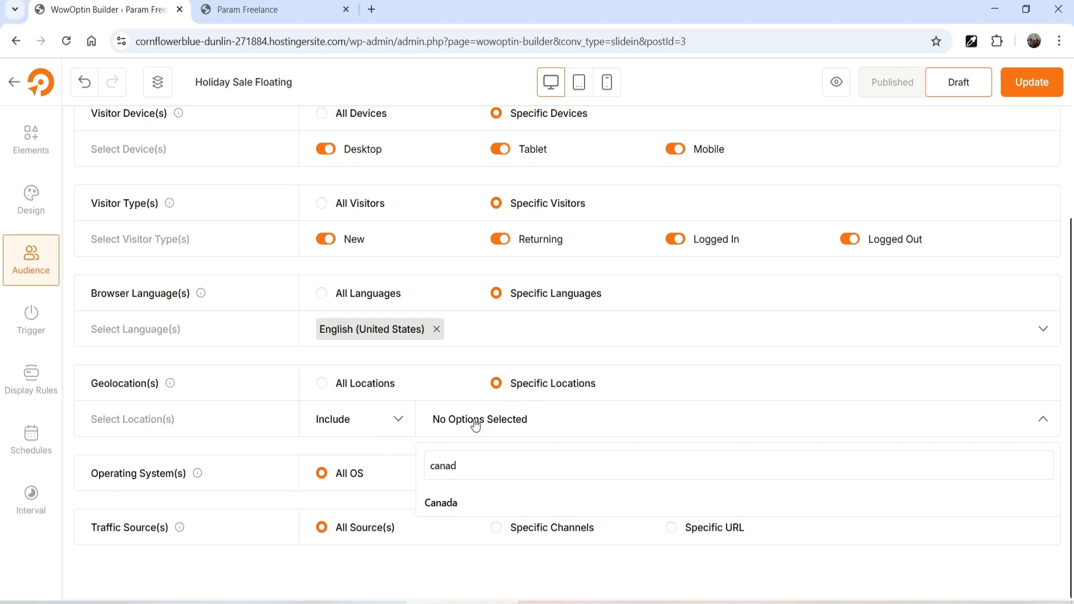
click(481, 466)
key(ctrl+a)
text(united)
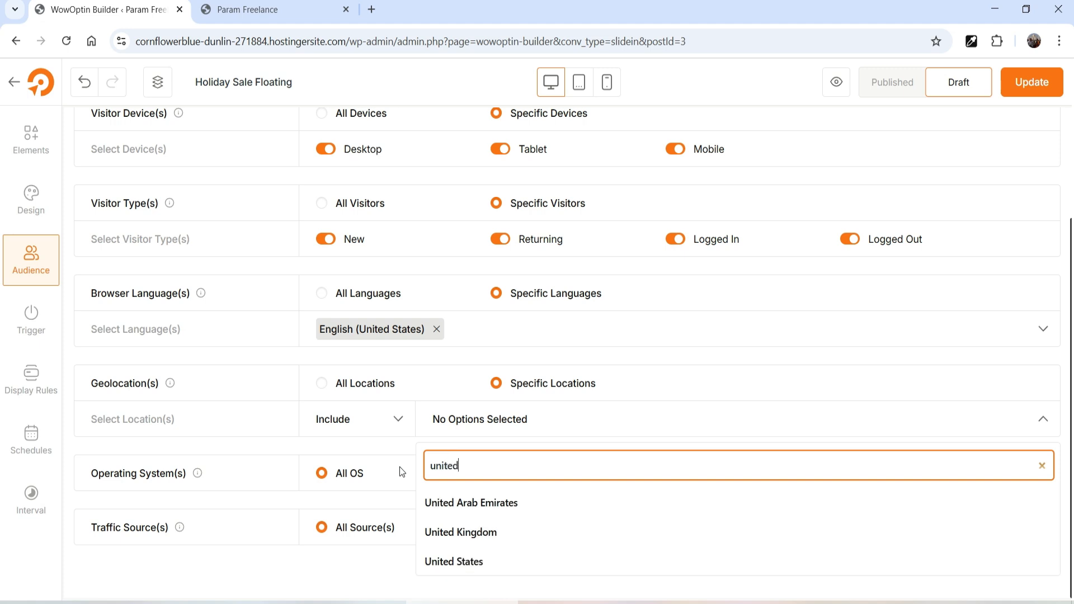
click(453, 566)
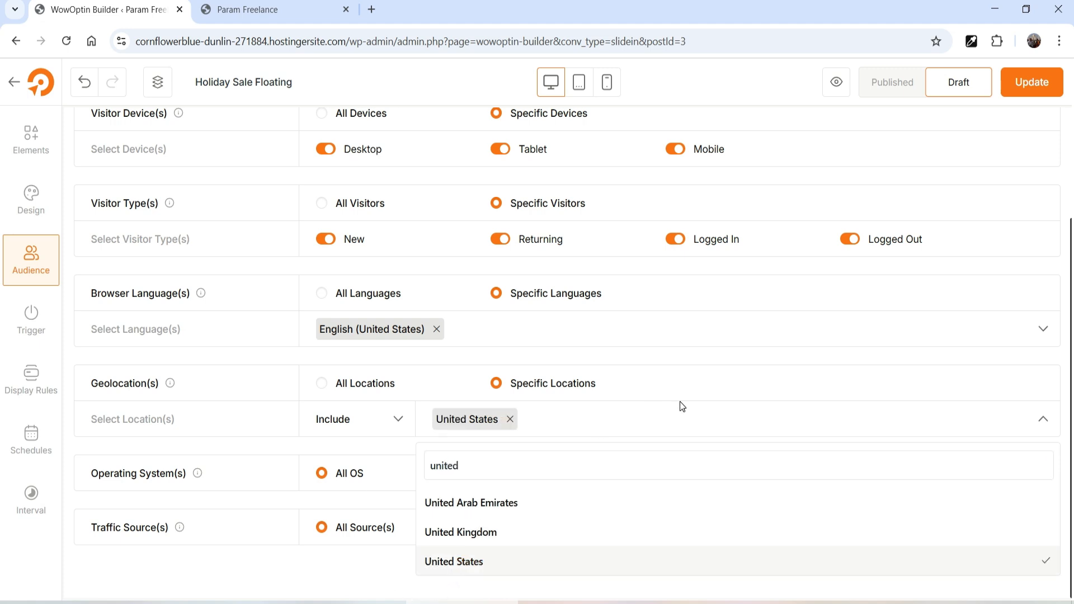
click(491, 464)
text(india)
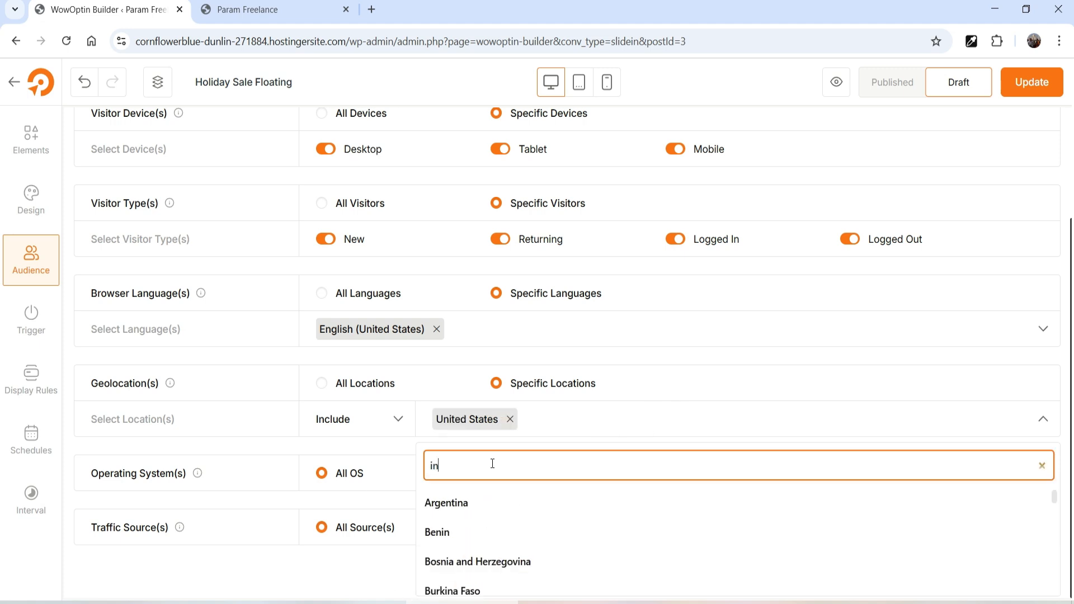
click(483, 501)
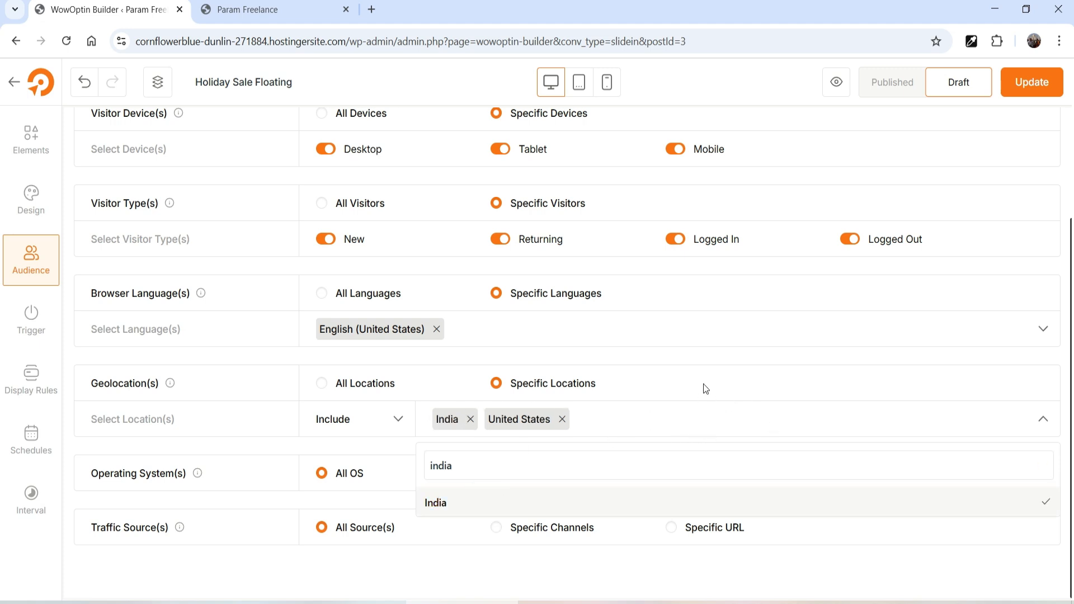
click(785, 413)
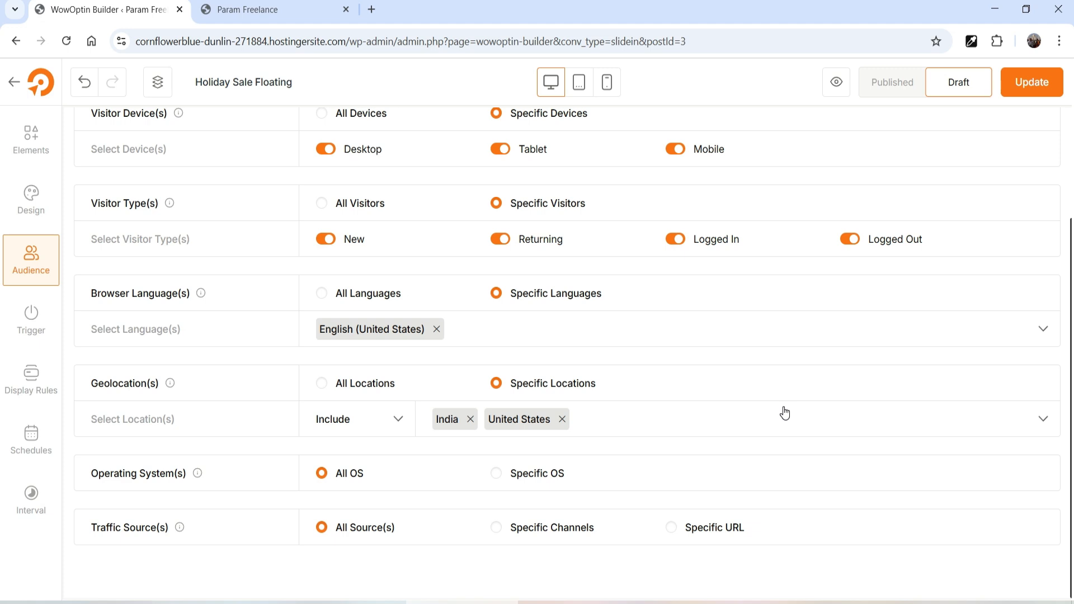
click(495, 473)
scroll(629, 384, down, 2)
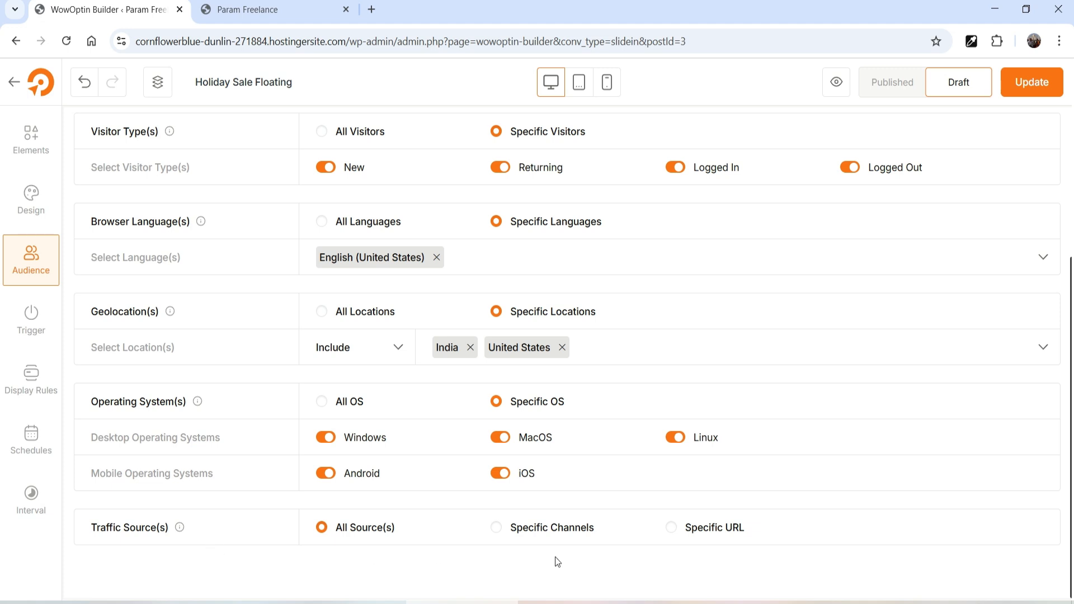
- Try limiting traffic sources to the Organic Search channel, and return the setting to All Source(s)
click(497, 531)
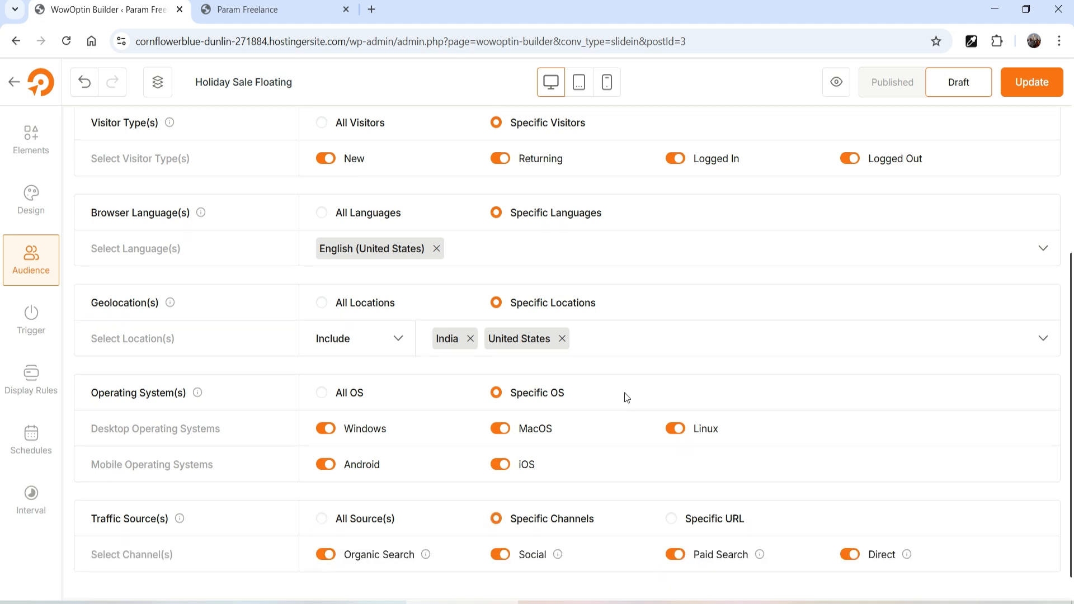
scroll(624, 398, down, 1)
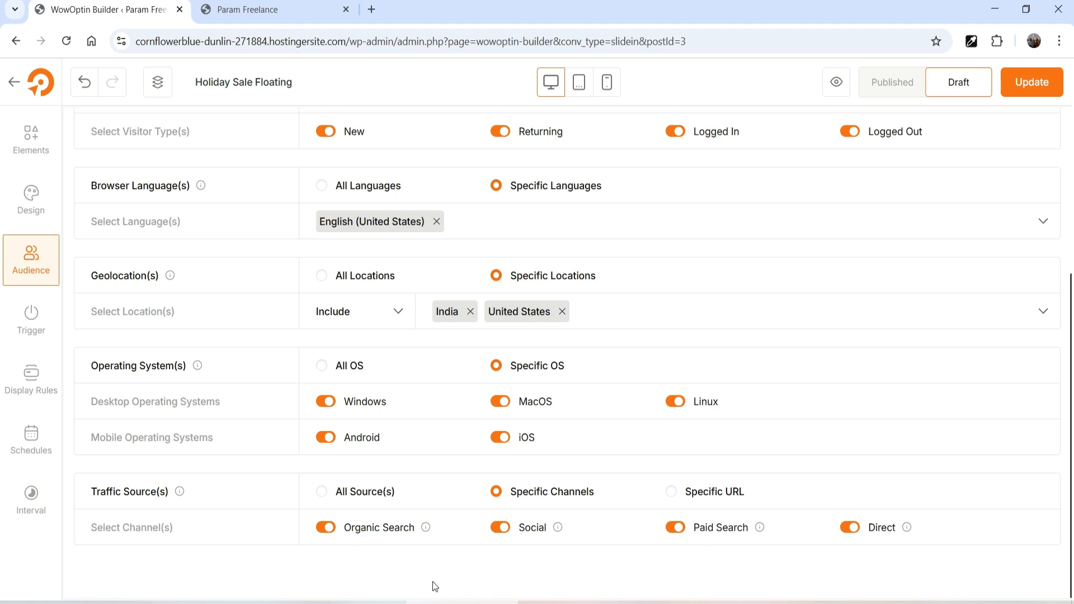
click(502, 529)
click(675, 528)
click(849, 527)
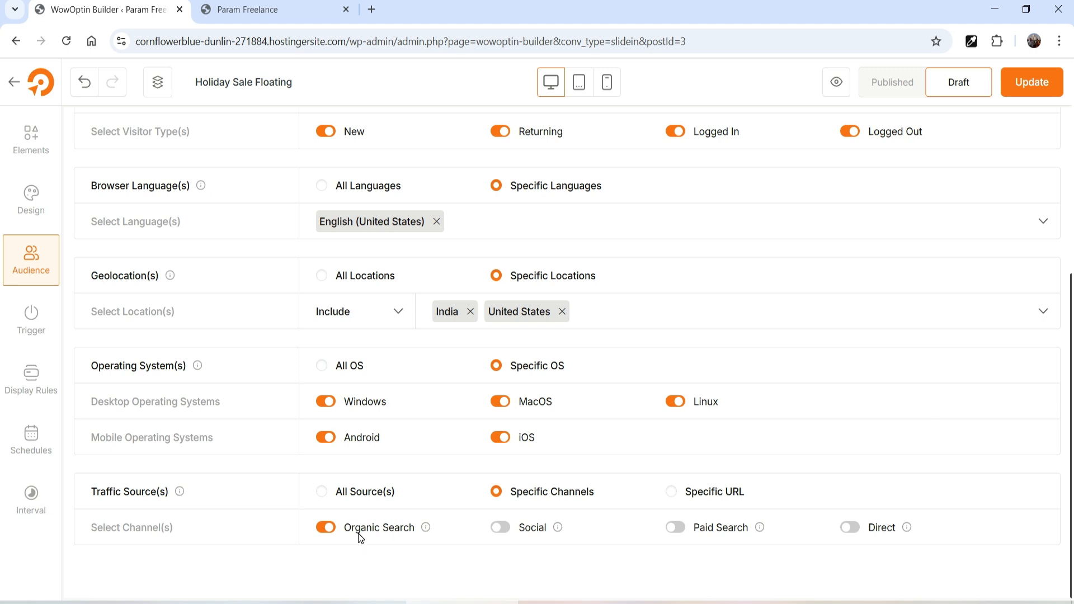
click(322, 491)
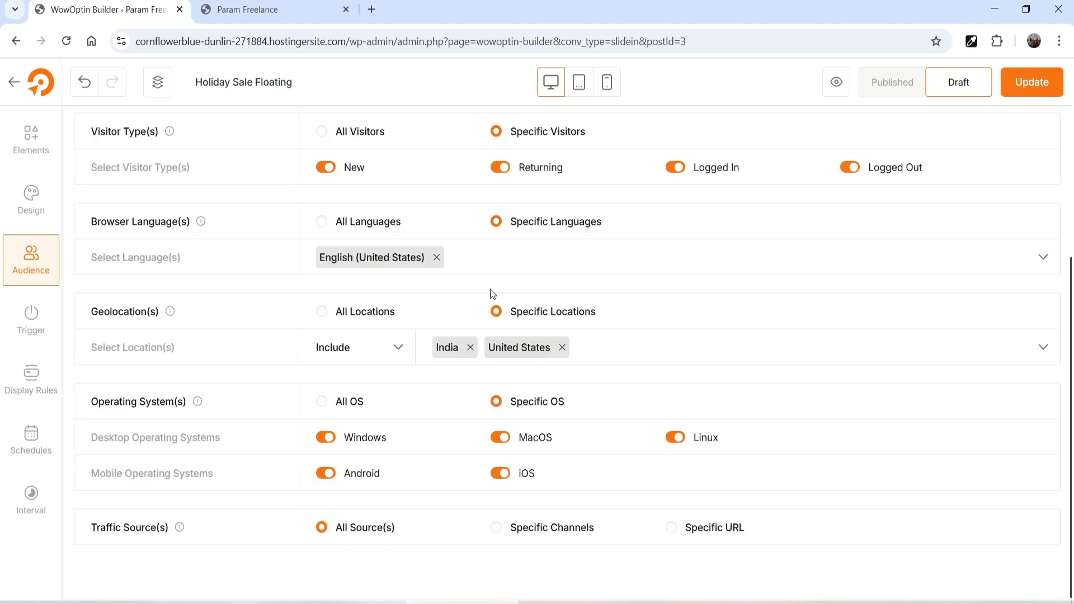
- Add an After Scrolling trigger at 50 percent and delete the After X Seconds trigger from the group
click(30, 330)
click(183, 370)
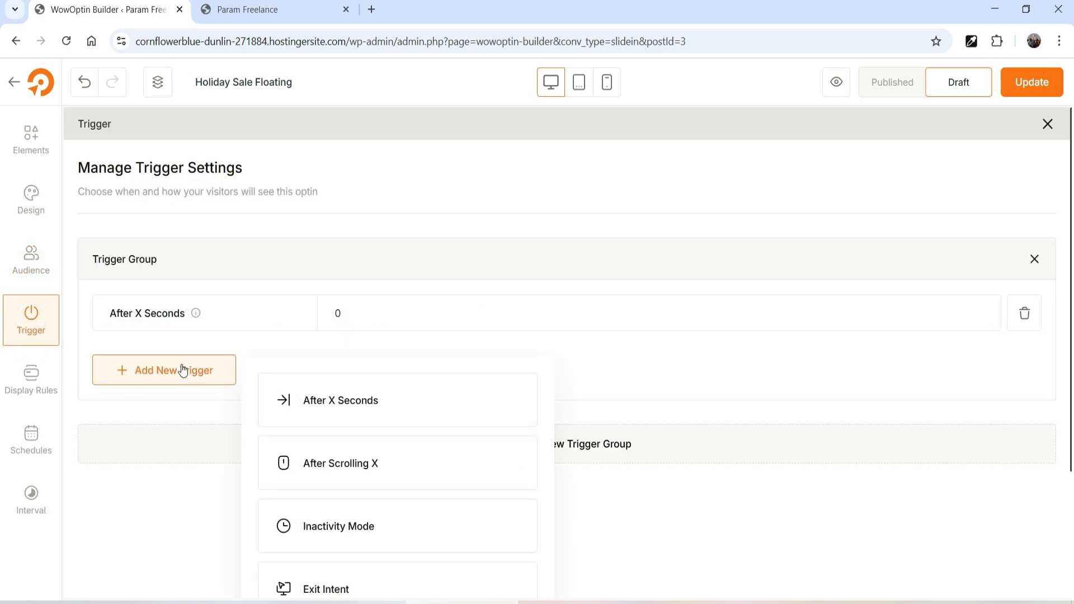
scroll(372, 367, down, 3)
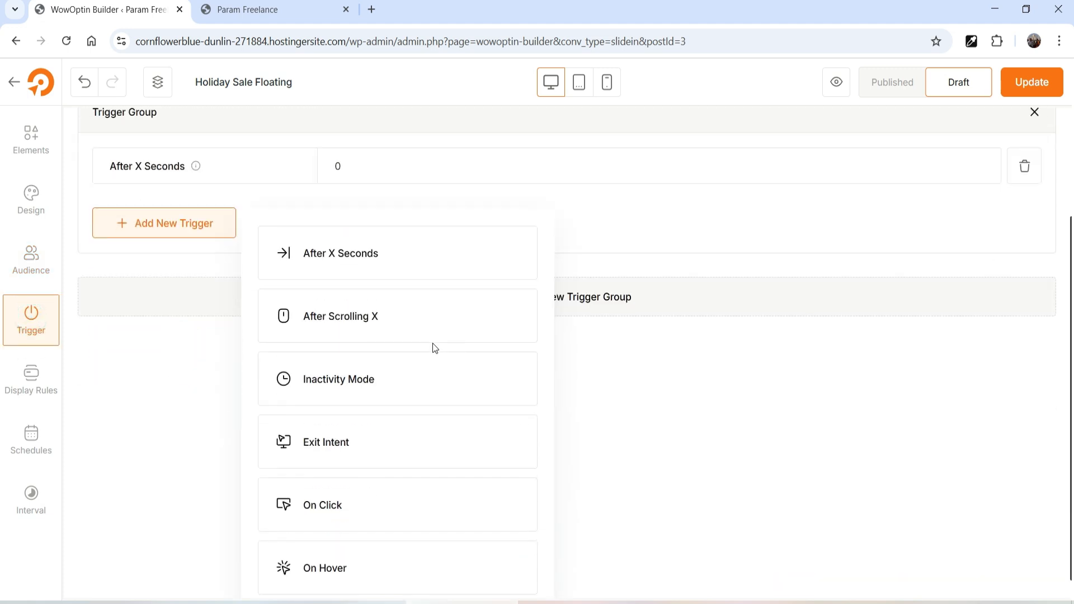
click(413, 318)
click(415, 376)
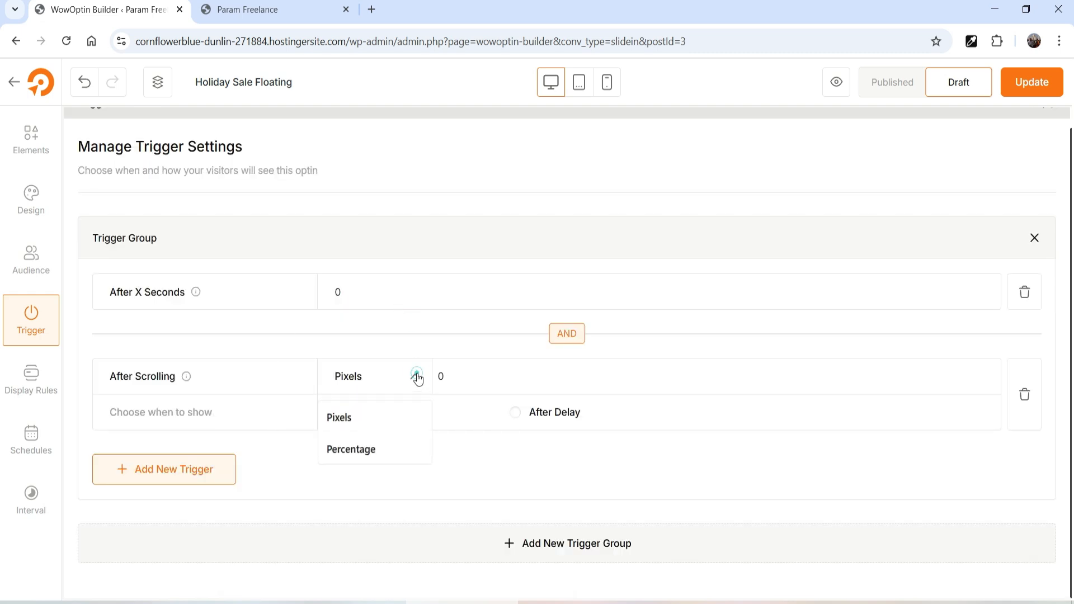
click(388, 442)
double_click(544, 387)
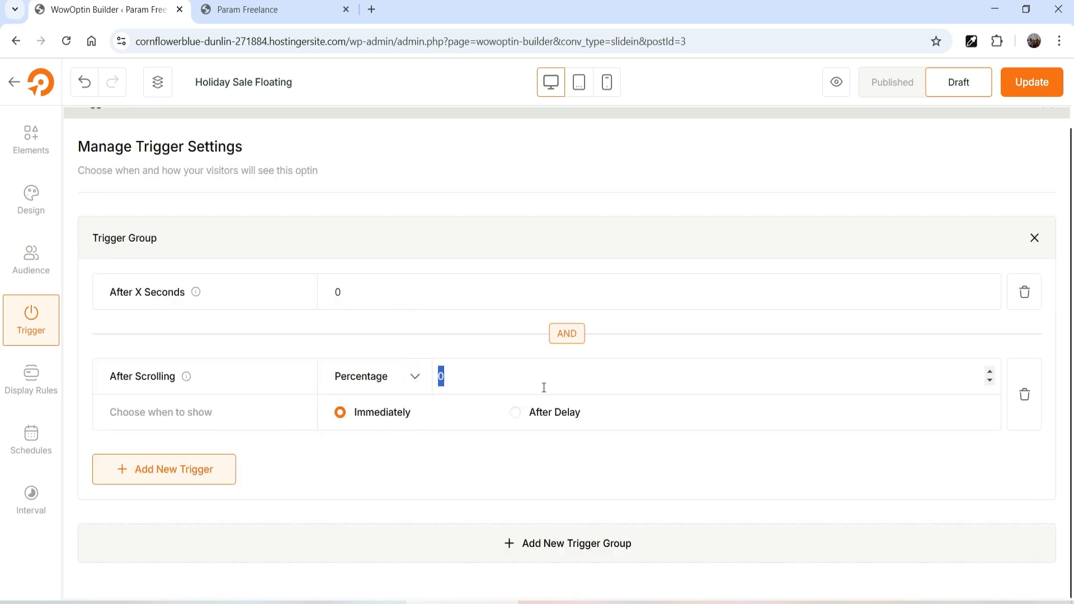
text(50)
click(1024, 292)
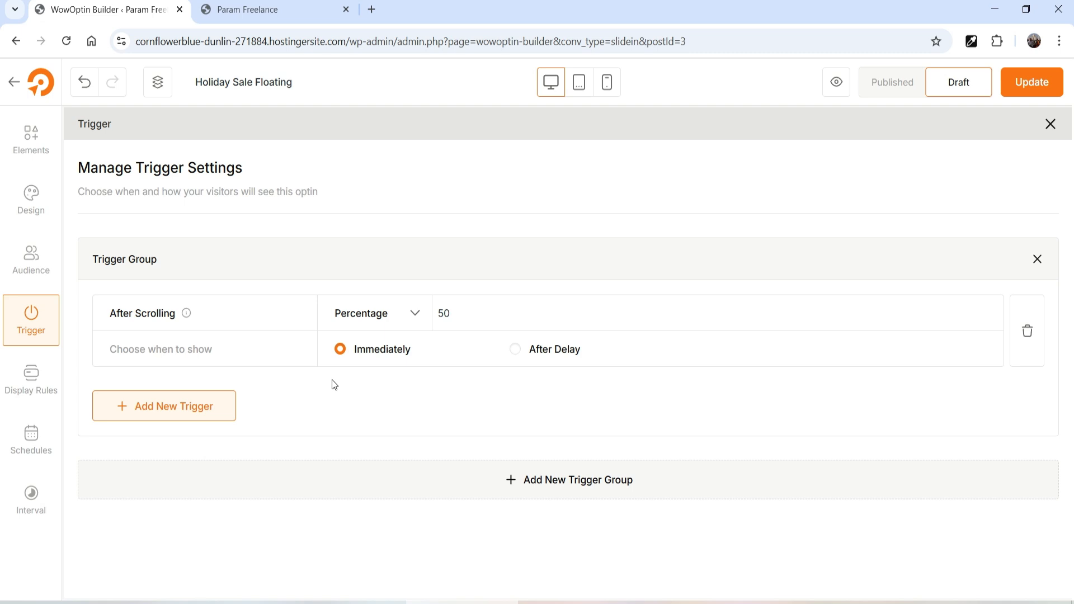
- Try the scroll trigger's After Delay option and an Inactivity Mode trigger, reverting to Immediately and deleting the added trigger
click(516, 352)
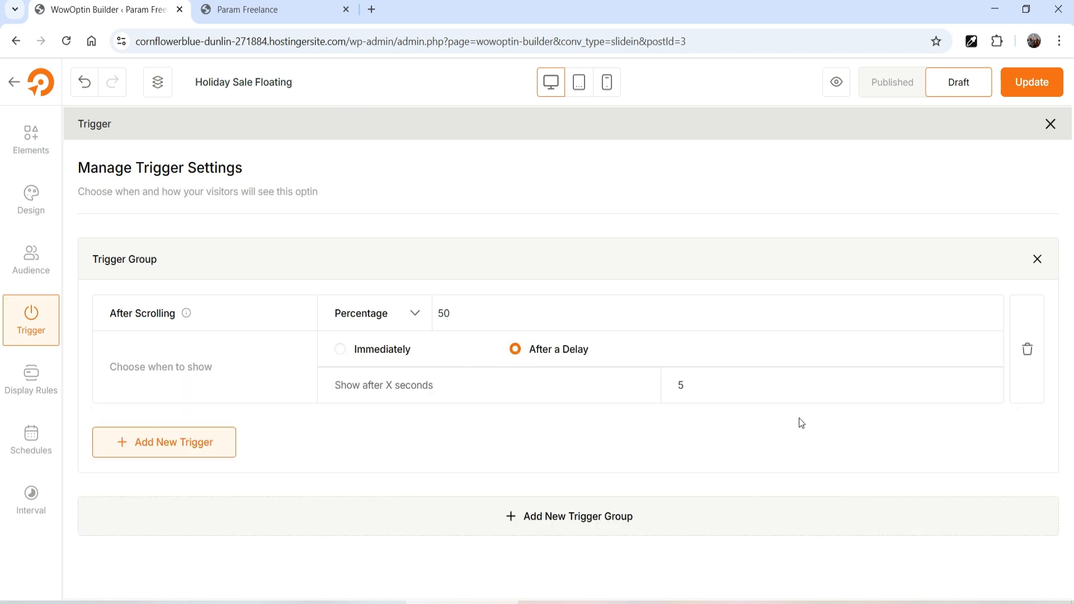
click(339, 351)
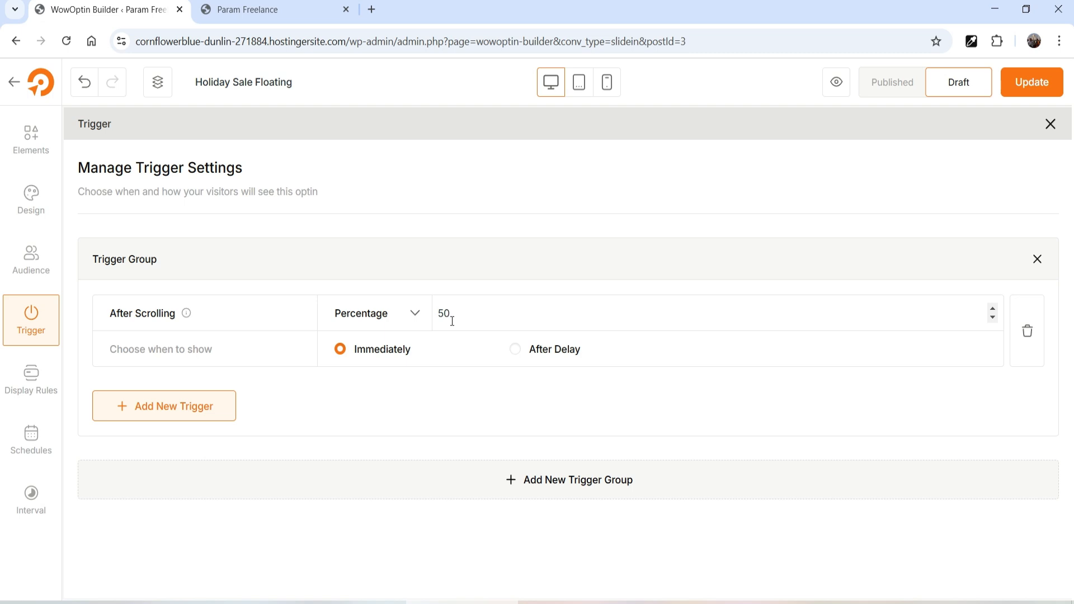
click(172, 413)
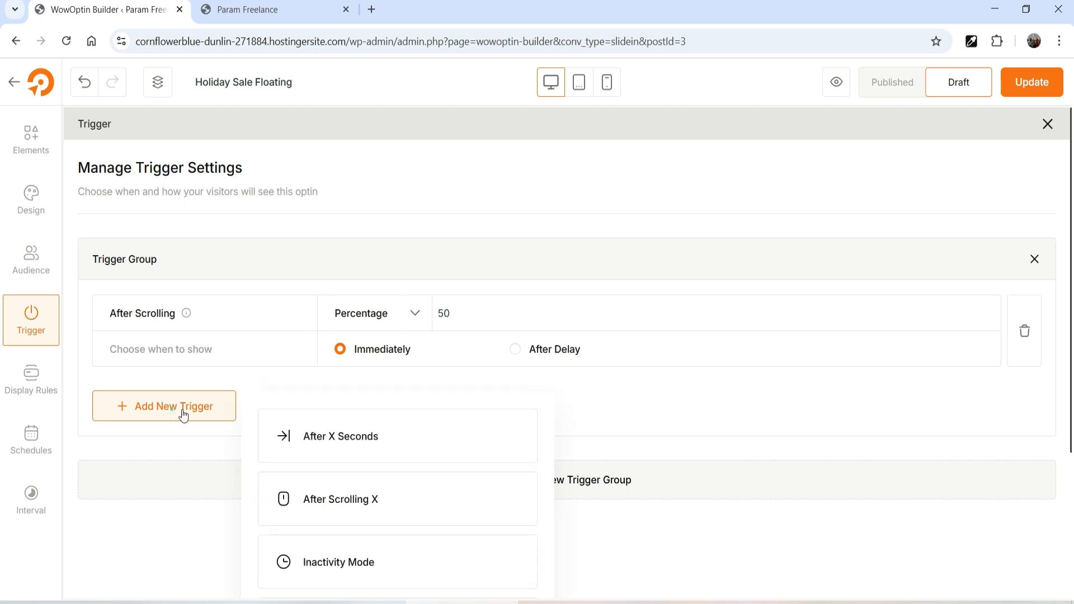
scroll(375, 364, down, 3)
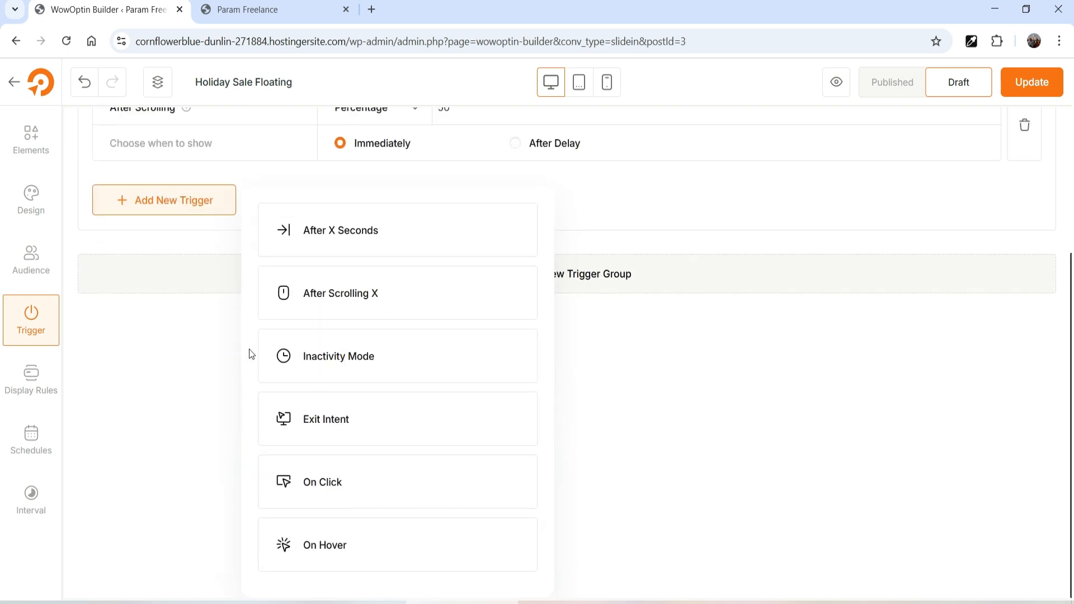
click(383, 361)
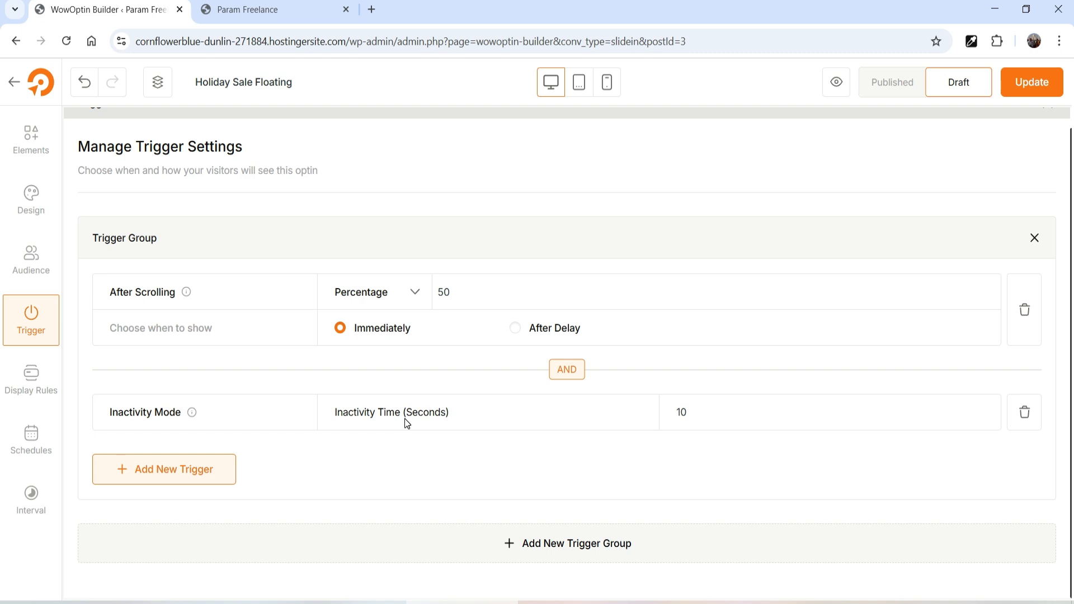
click(1024, 412)
- Try adding an Exit Intent trigger to the trigger group, and delete it again
click(166, 412)
scroll(477, 350, down, 3)
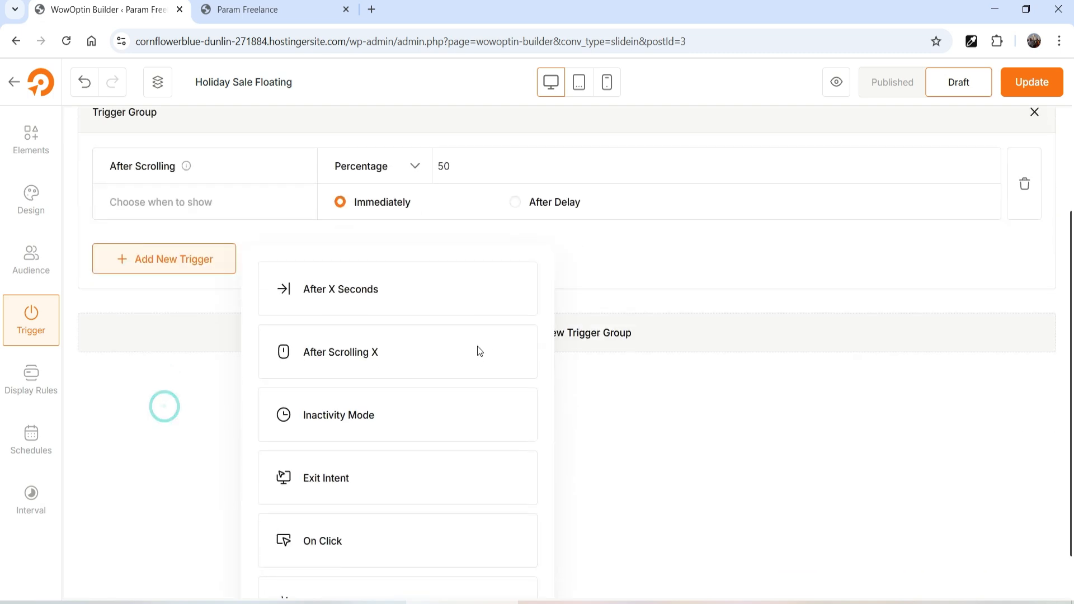
click(342, 479)
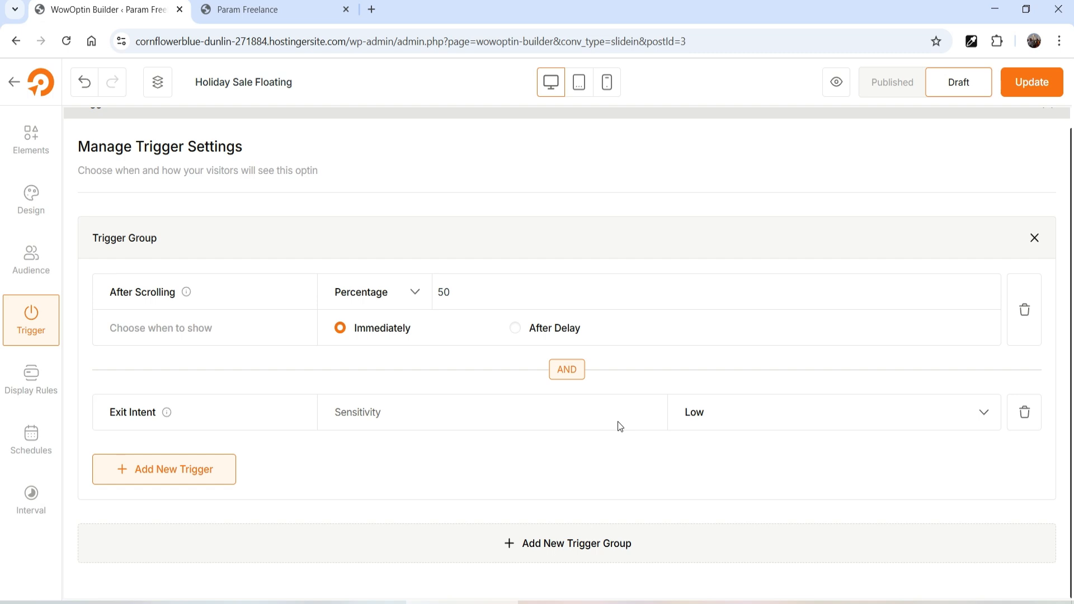
click(1017, 412)
- Try adding an On Click trigger, look at its CSS selector setting, and delete the trigger again
click(186, 412)
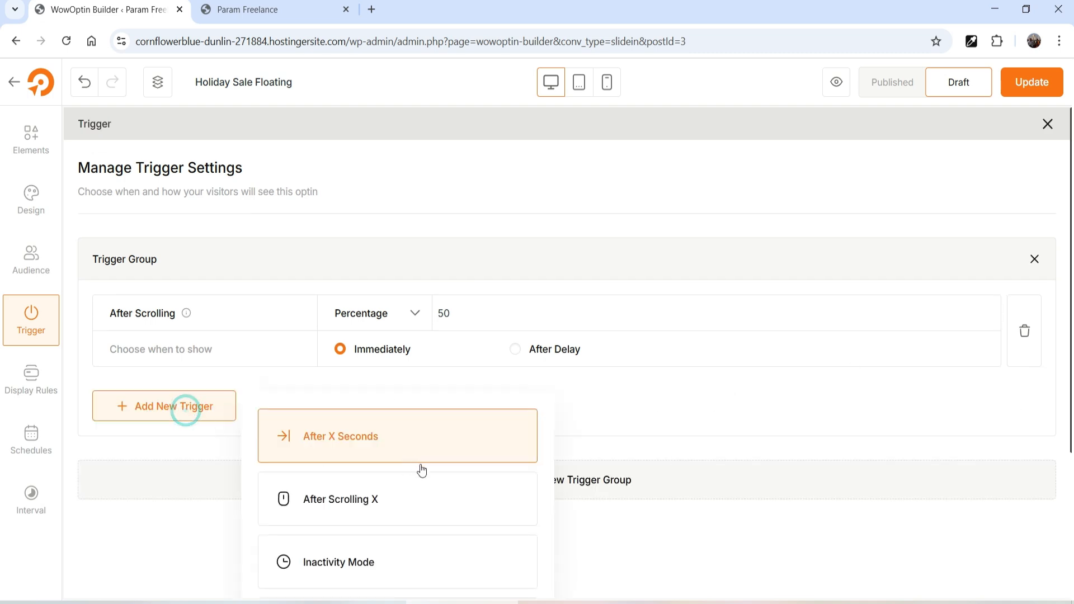
scroll(421, 468, down, 3)
scroll(412, 491, down, 1)
click(377, 486)
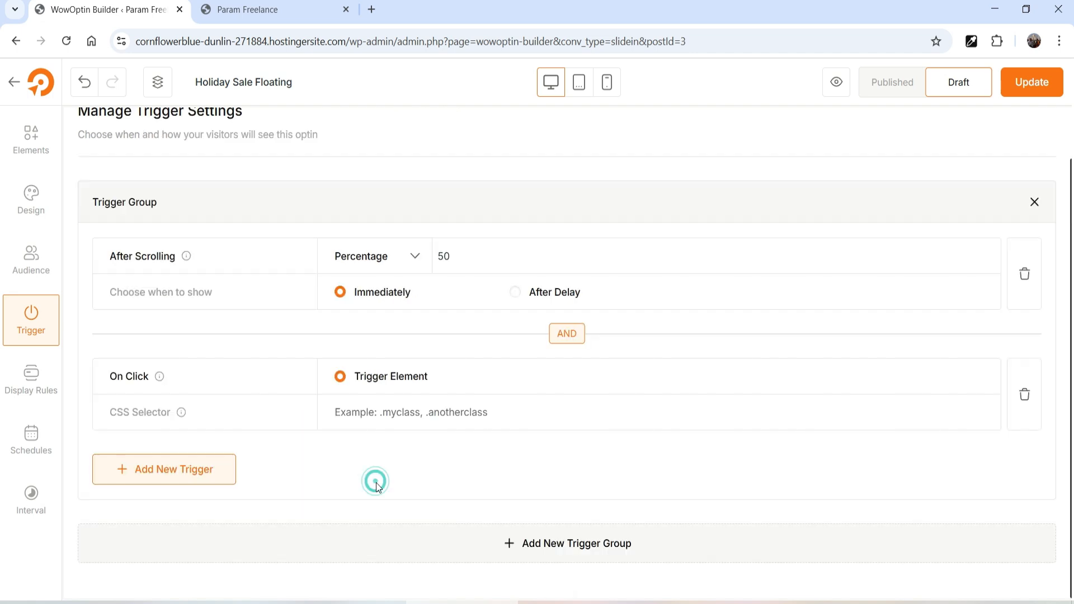
click(432, 415)
mouse_move(160, 378)
click(1025, 395)
- Try adding an On Hover trigger to the trigger group, and delete it again
click(164, 416)
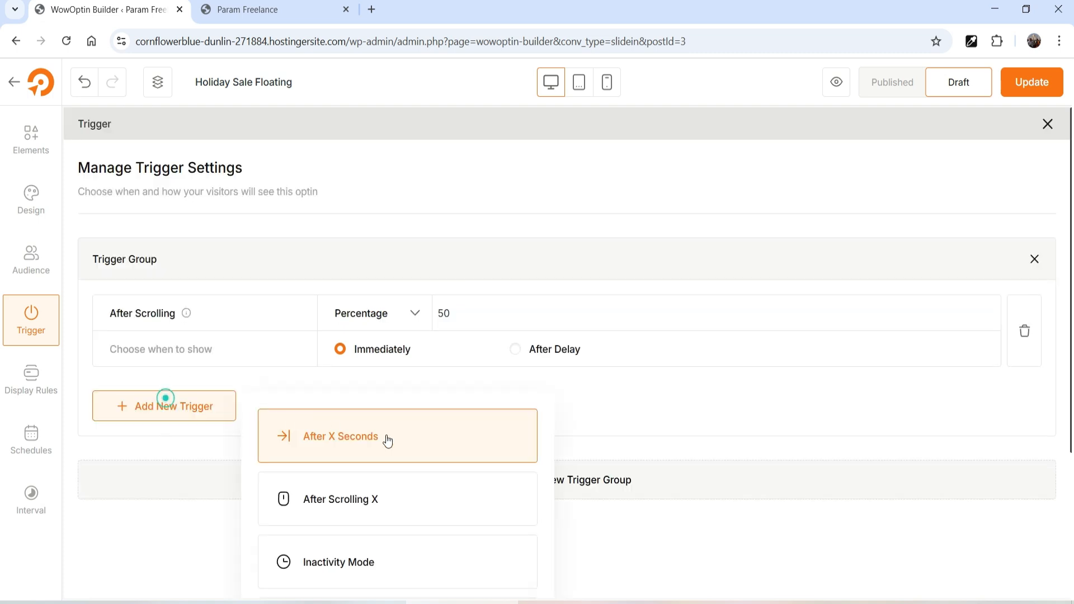
scroll(446, 451, down, 4)
click(336, 545)
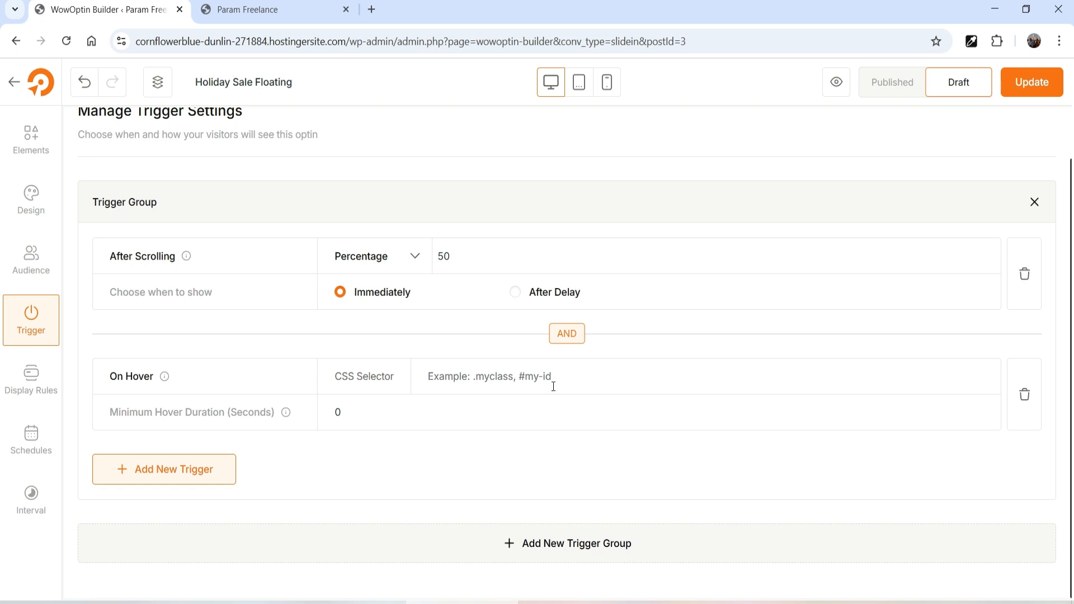
click(1025, 395)
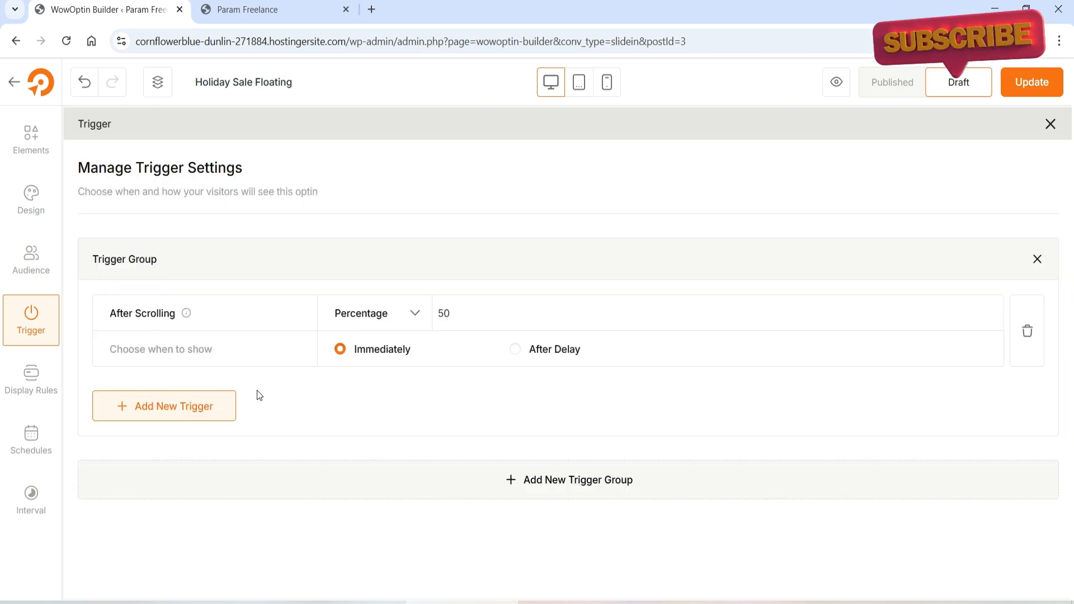
- Save the optin with its current audience and trigger settings
click(1028, 91)
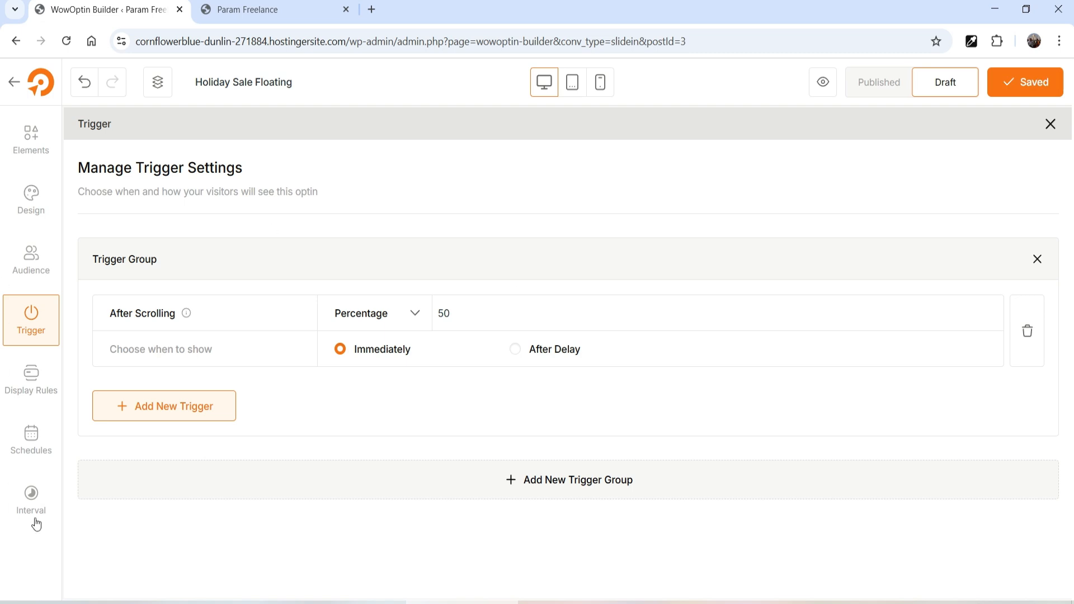
- Try a display rule that shows the optin when the WooCommerce products in cart include any of Basic Gray Jeans
click(31, 375)
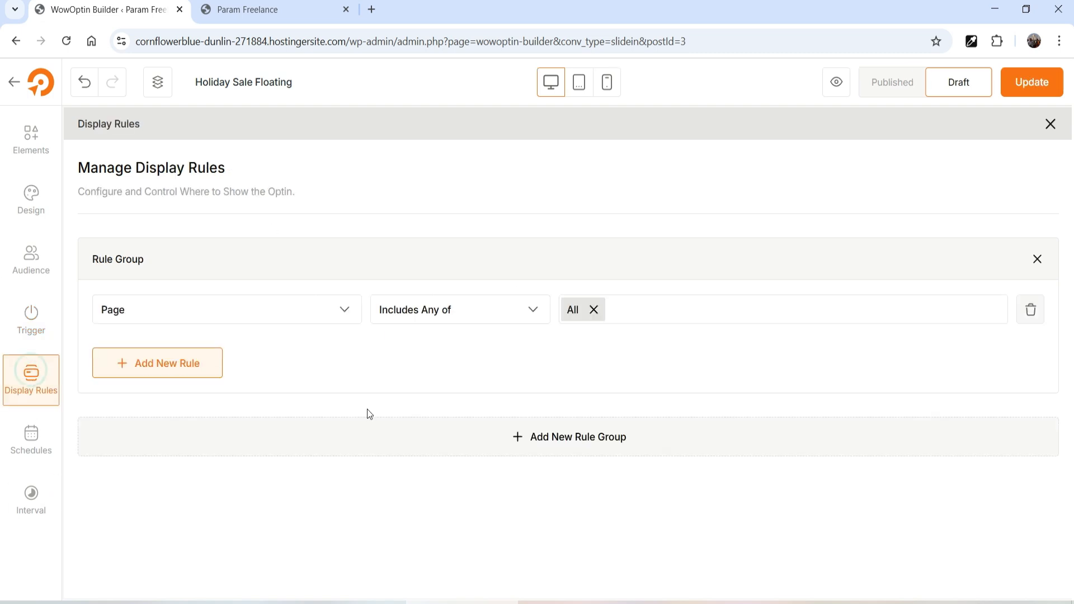
click(277, 311)
scroll(255, 401, down, 4)
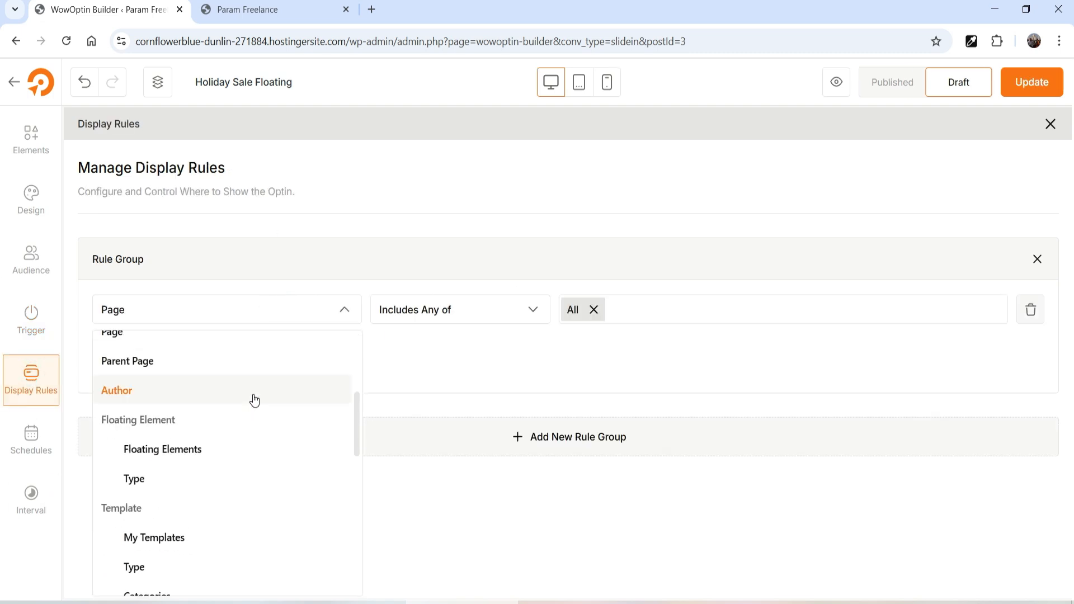
scroll(254, 400, down, 5)
scroll(253, 395, down, 2)
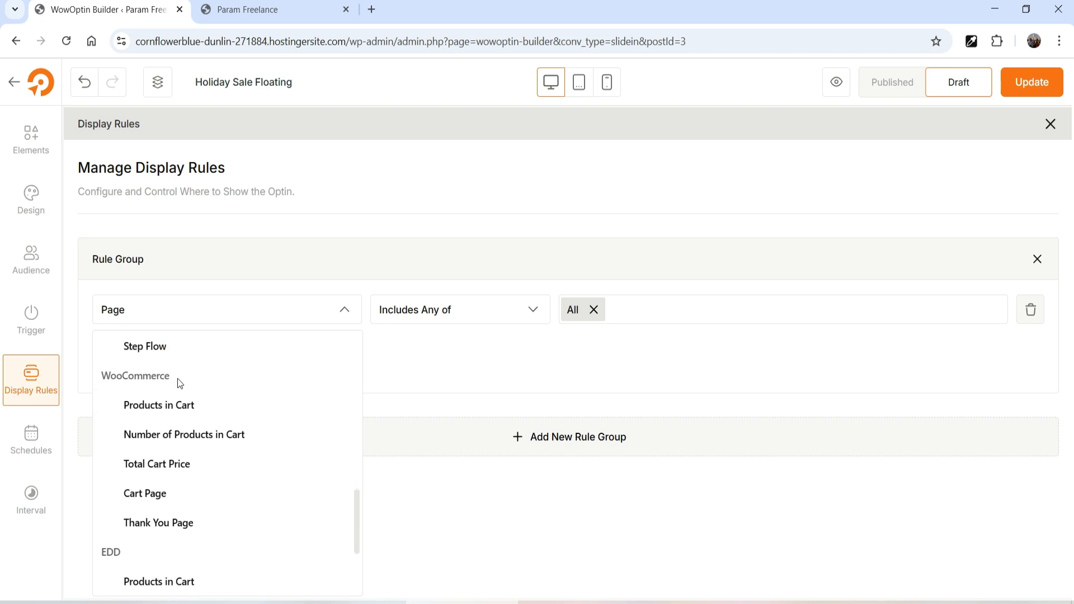
click(150, 414)
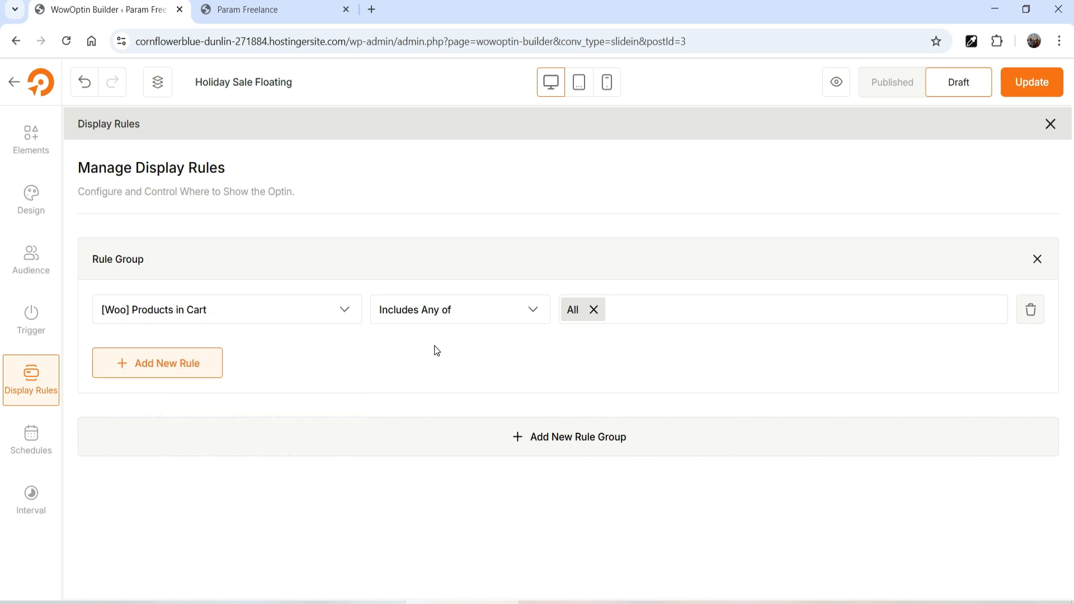
click(595, 309)
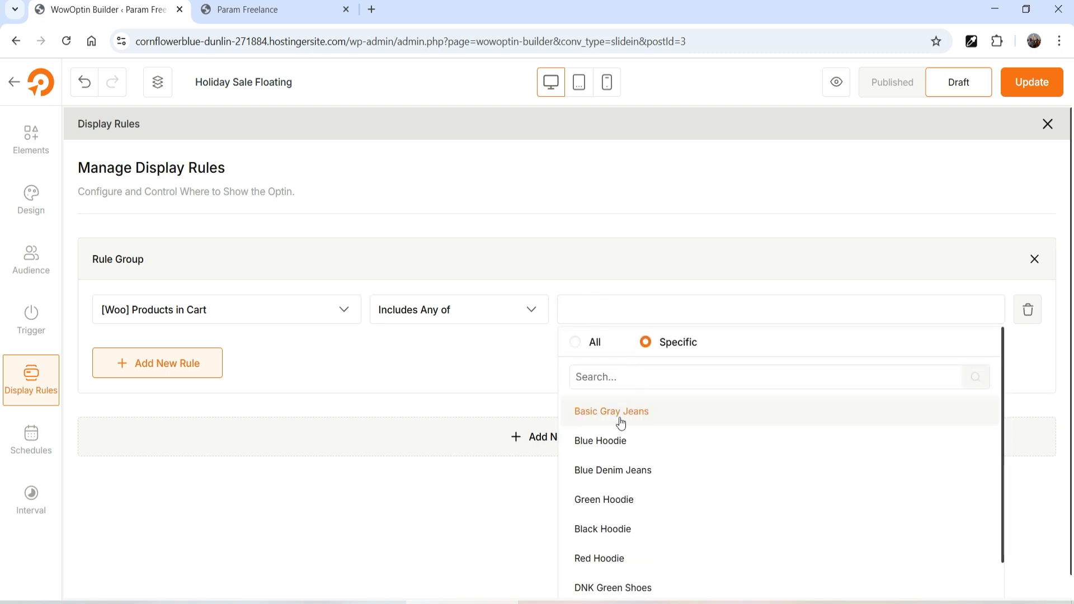
click(603, 417)
click(623, 320)
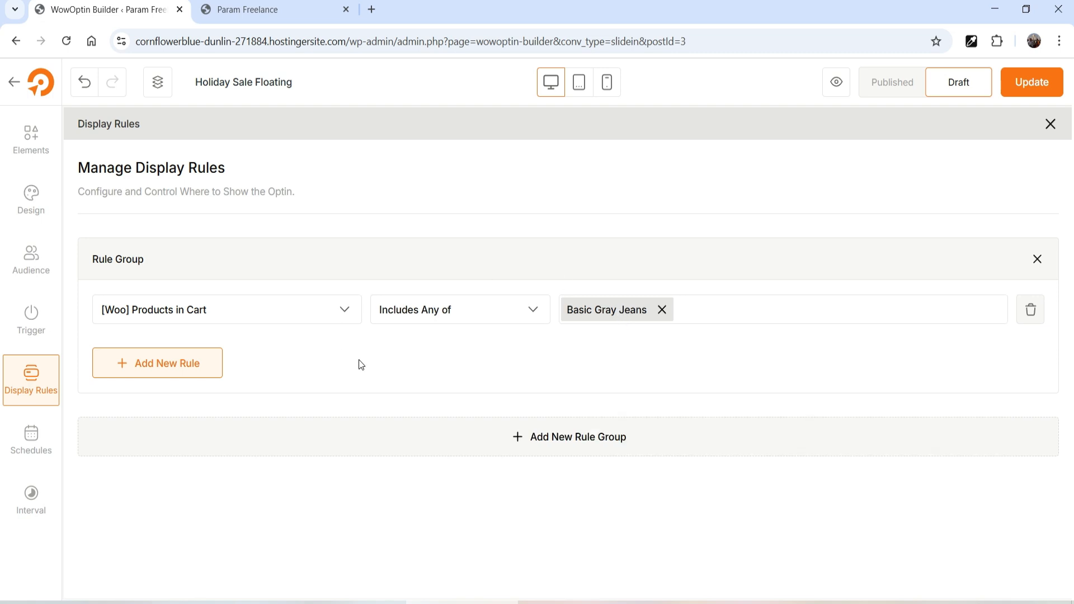
- Try changing the display rule to WooCommerce Number of Products in Cart equal to 3
click(301, 313)
scroll(257, 422, down, 9)
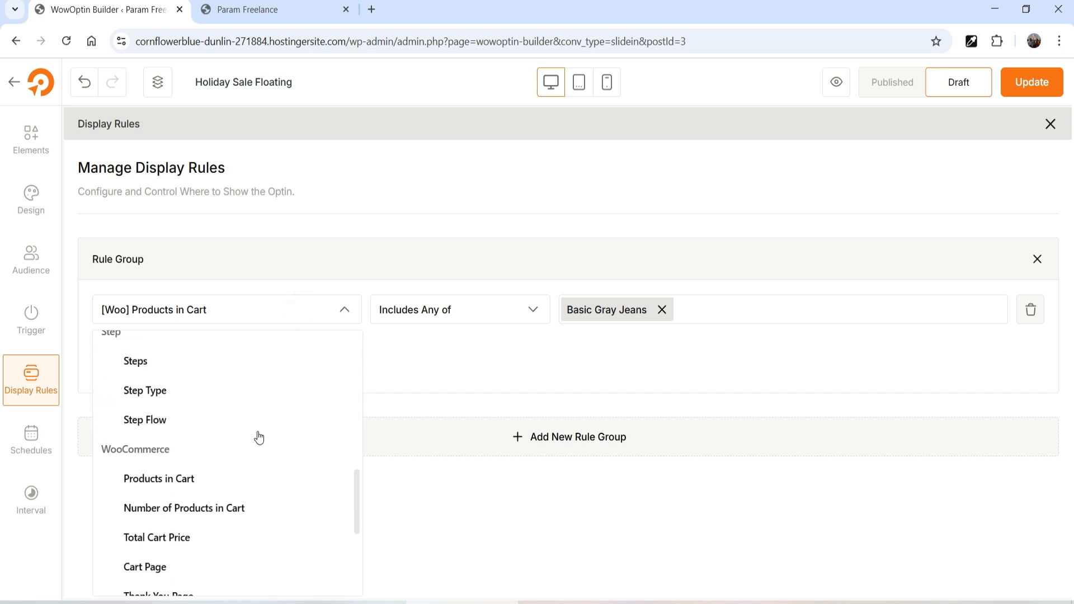
scroll(257, 434, down, 3)
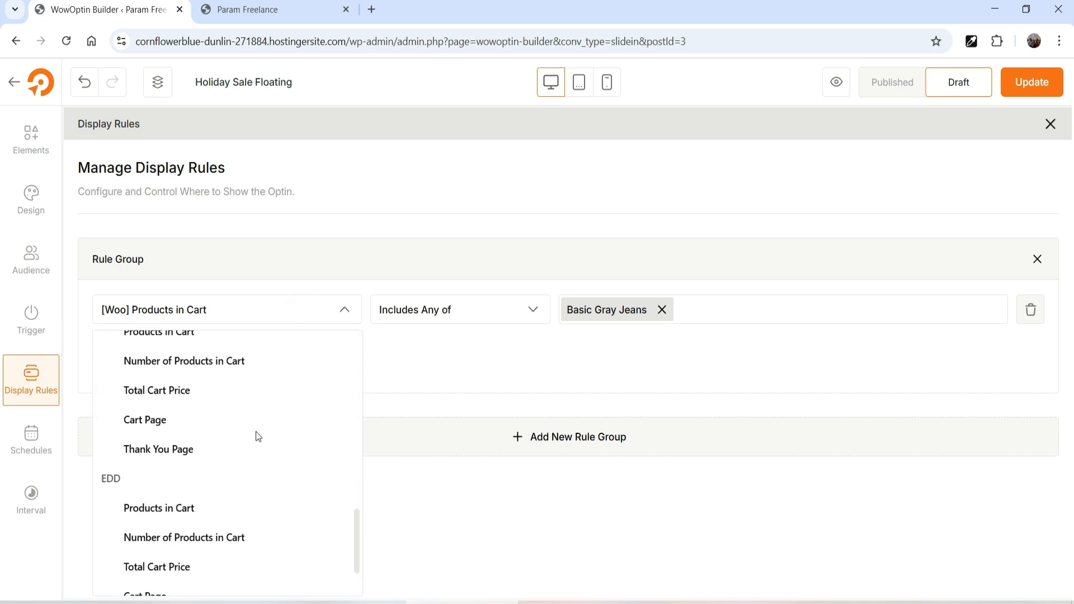
click(211, 367)
click(460, 314)
click(449, 348)
click(626, 309)
text(3)
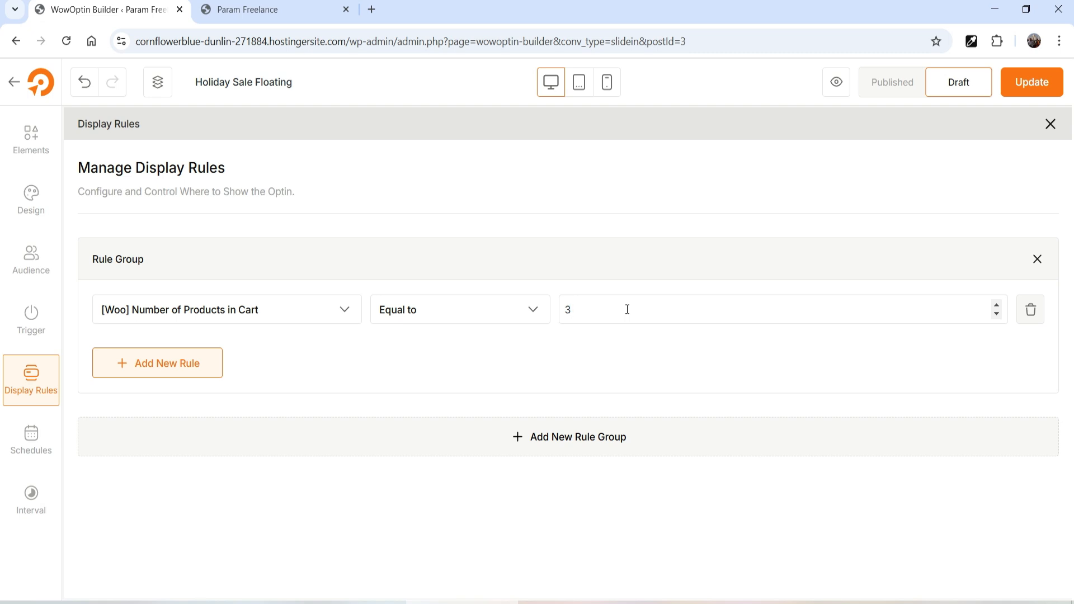
- Try a WooCommerce Total Cart Price rule with the amount 500, and switch its condition from Equal to to Greater than
click(248, 323)
scroll(257, 392, down, 5)
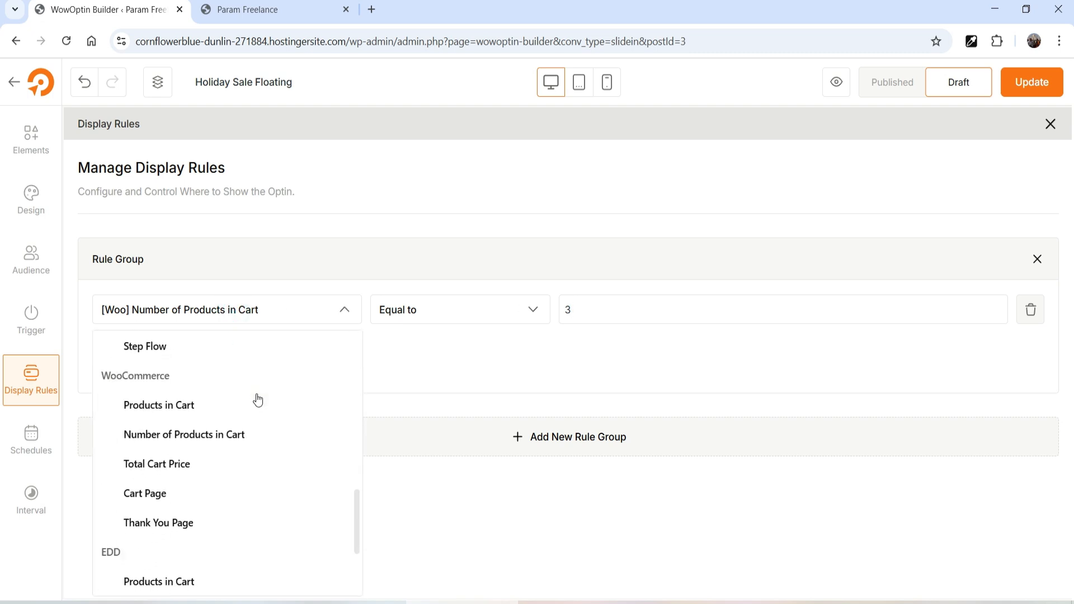
click(181, 392)
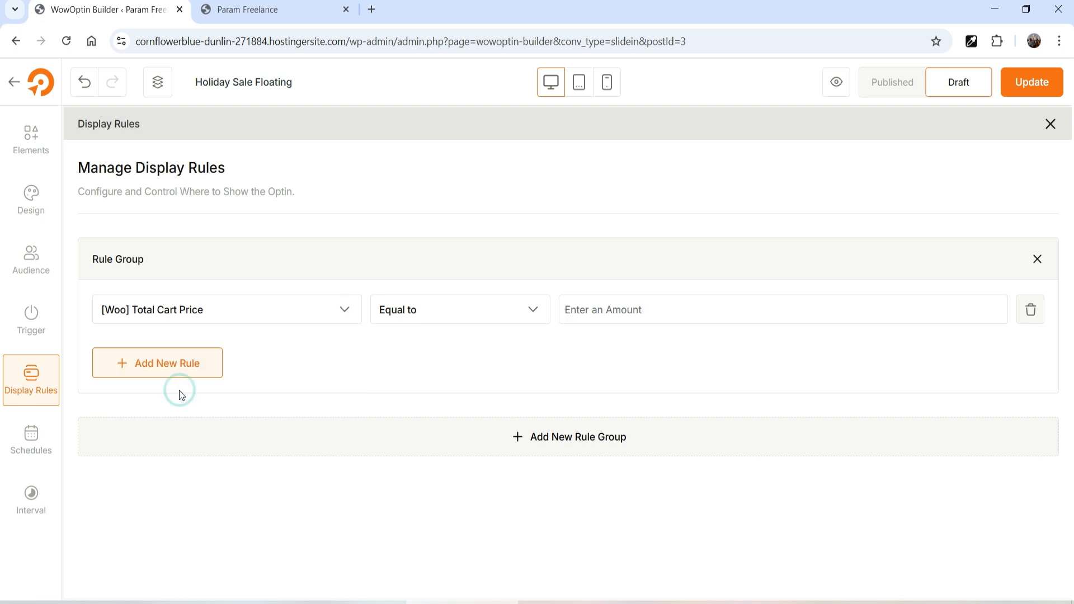
click(437, 313)
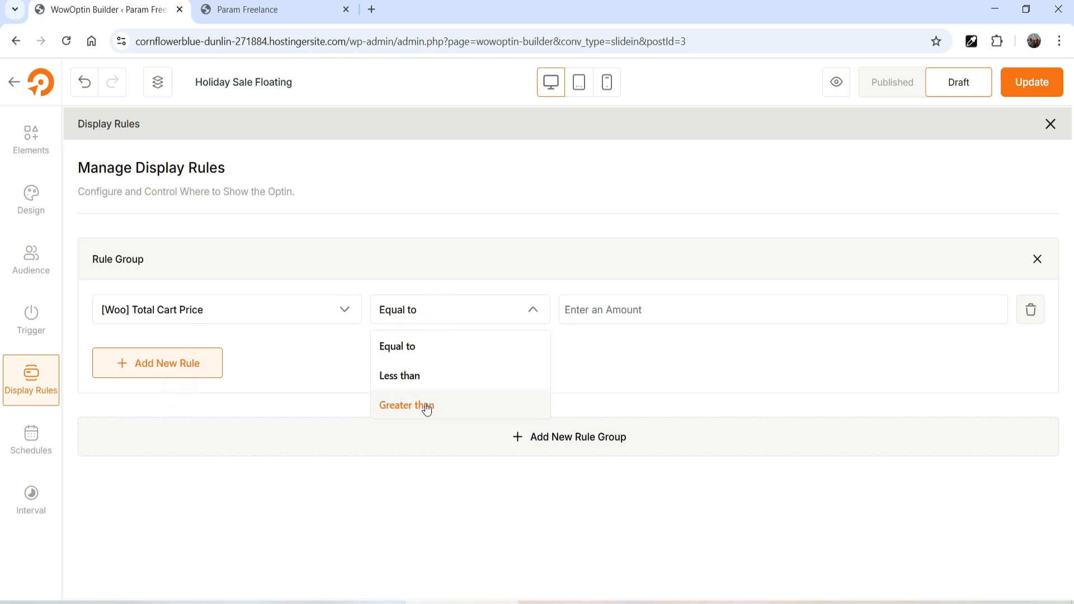
click(443, 352)
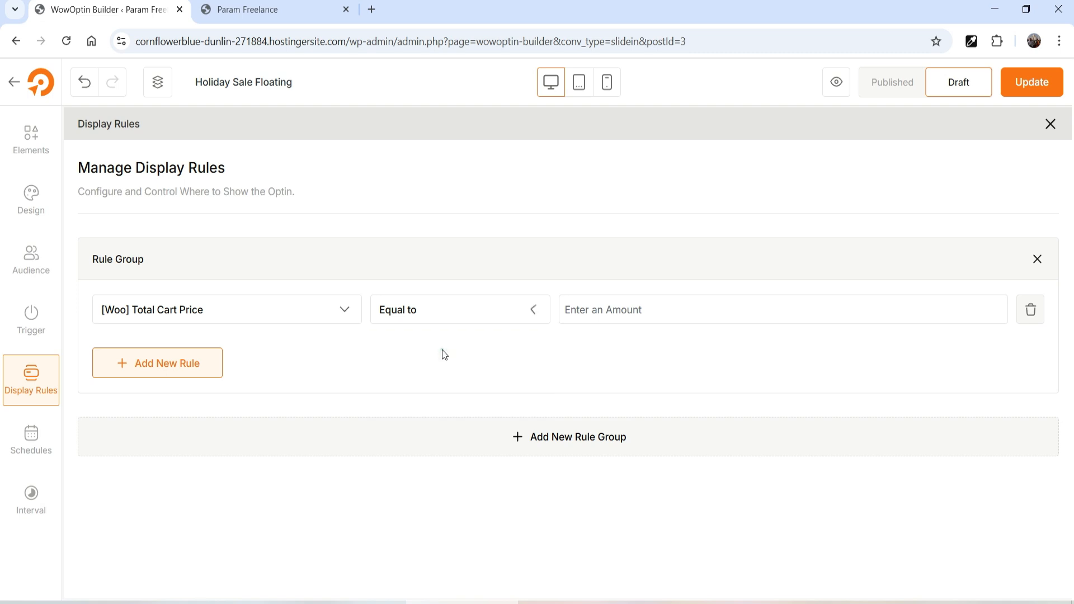
click(607, 311)
text(500)
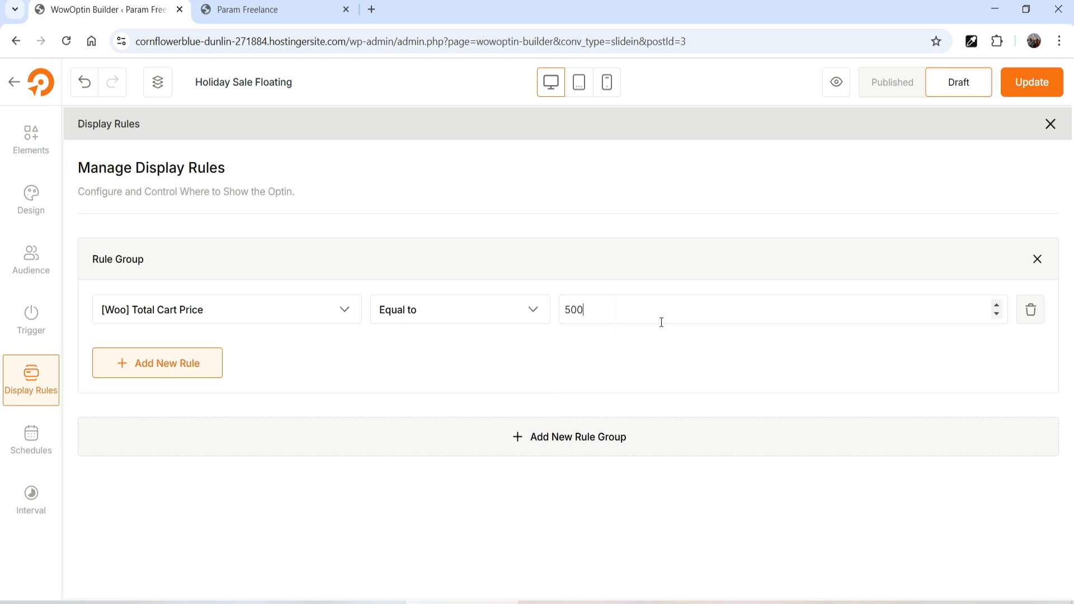
click(536, 372)
click(462, 310)
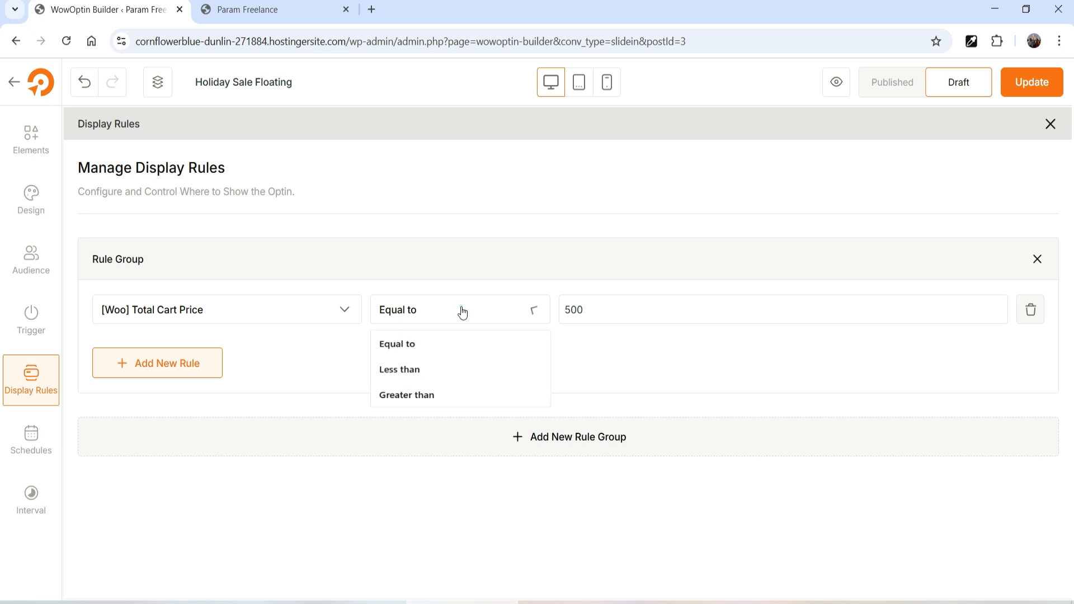
click(447, 404)
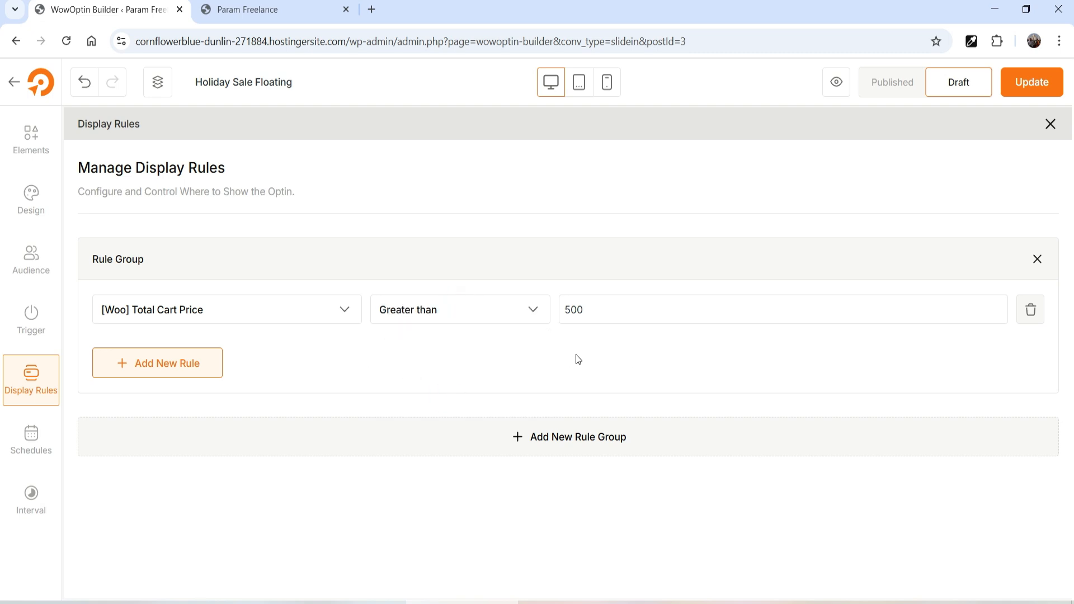
- Try the WooCommerce Cart Page and Thank You Page conditions in the display rule
click(158, 309)
scroll(227, 445, down, 5)
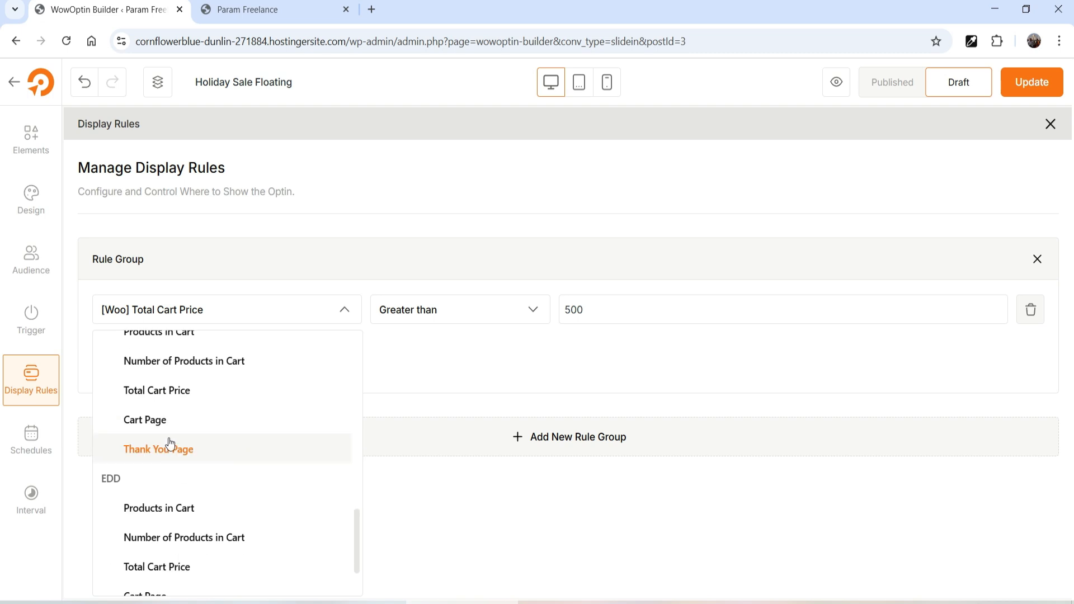
click(154, 419)
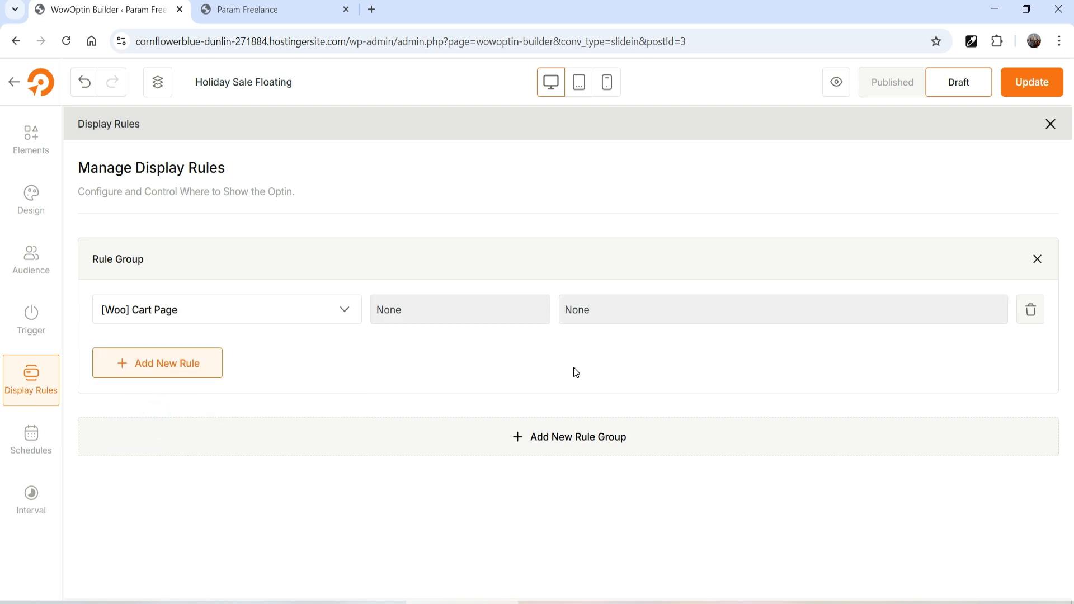
click(240, 311)
scroll(221, 465, down, 10)
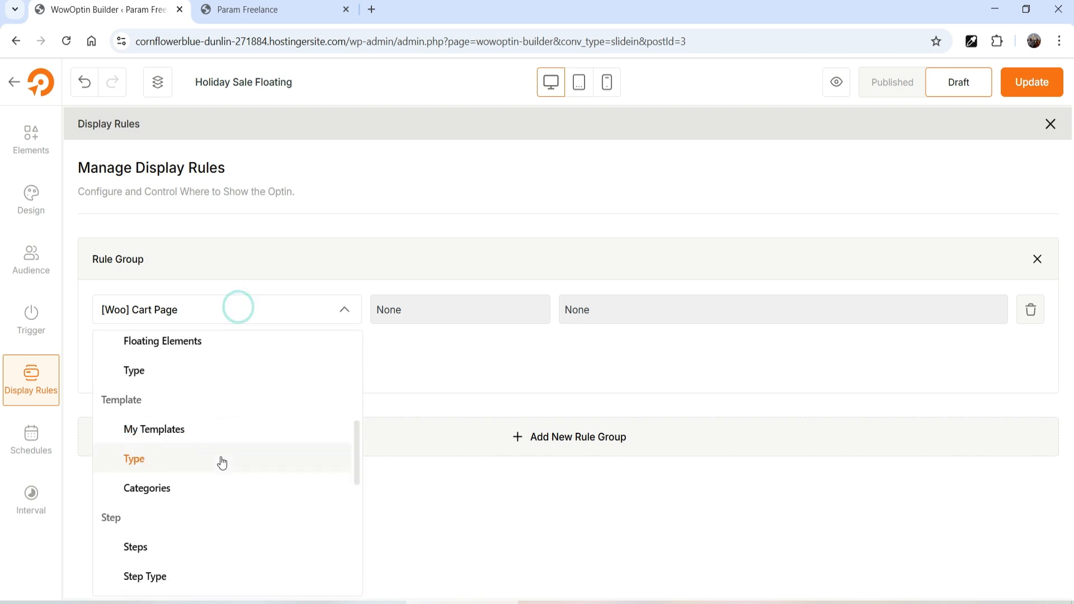
click(179, 380)
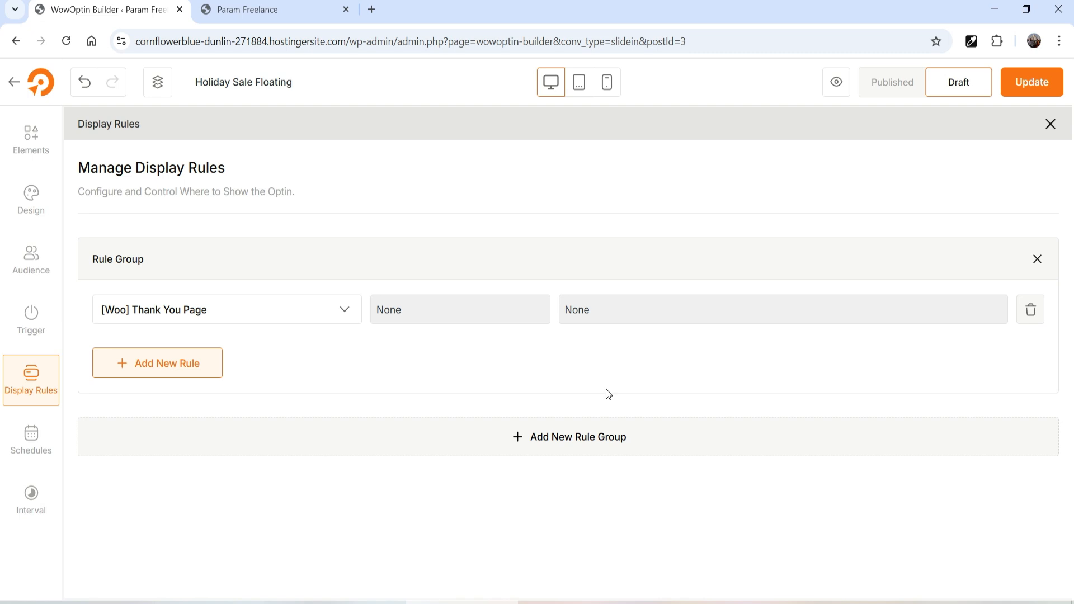
- Change the display rule to the Page condition and replace All with the specific page Store
click(286, 313)
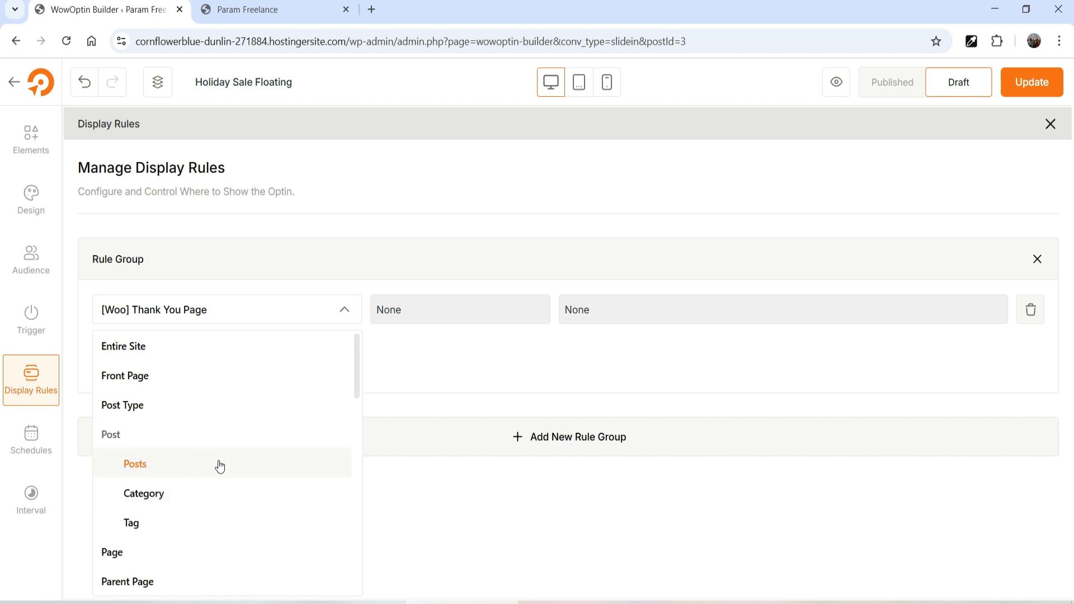
scroll(219, 467, down, 2)
click(182, 479)
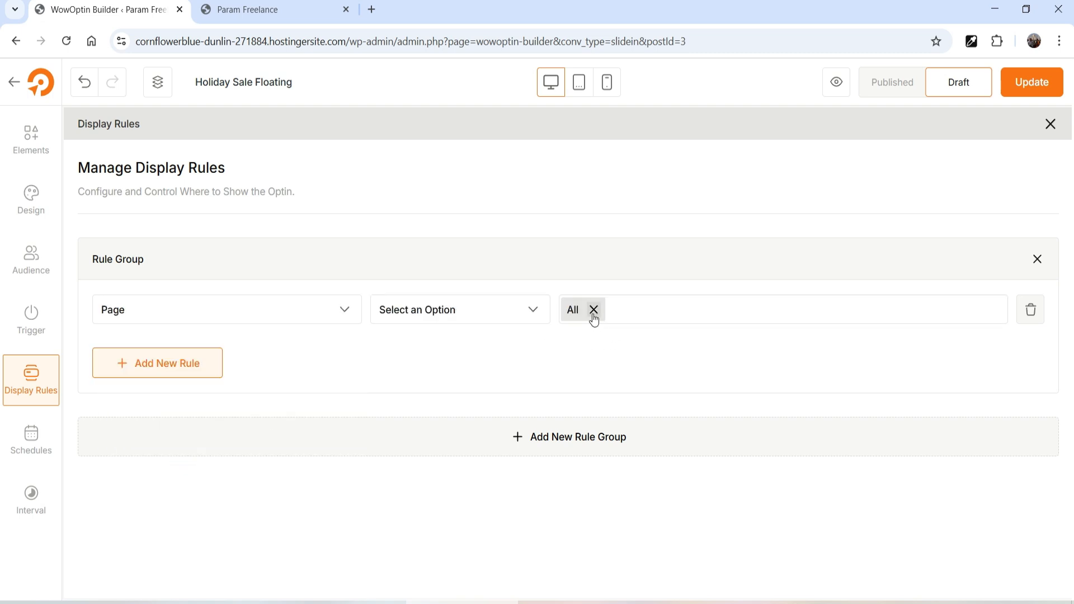
click(487, 313)
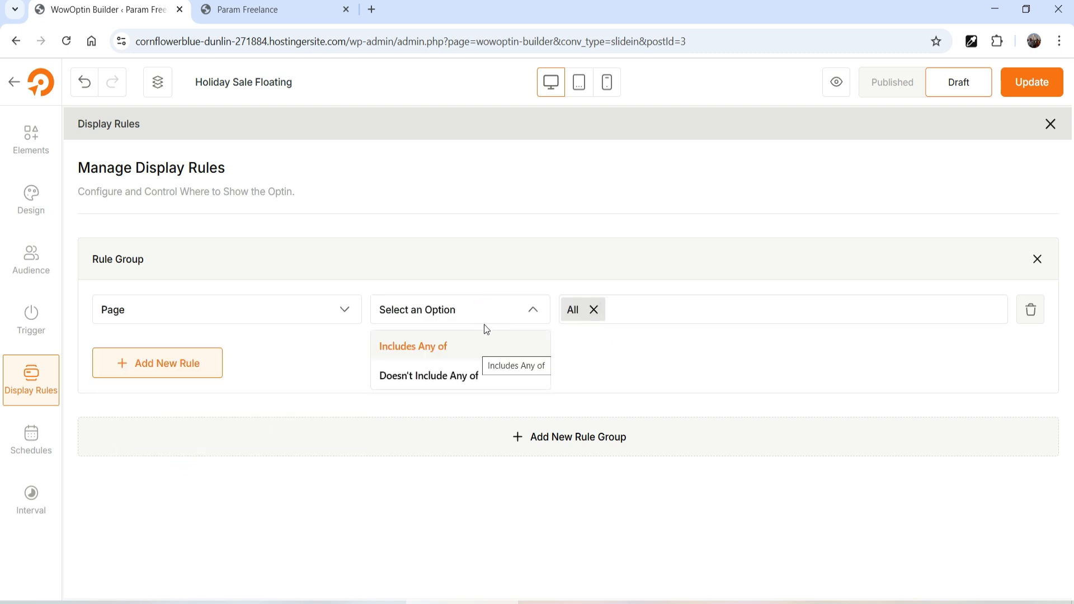
click(602, 353)
click(600, 310)
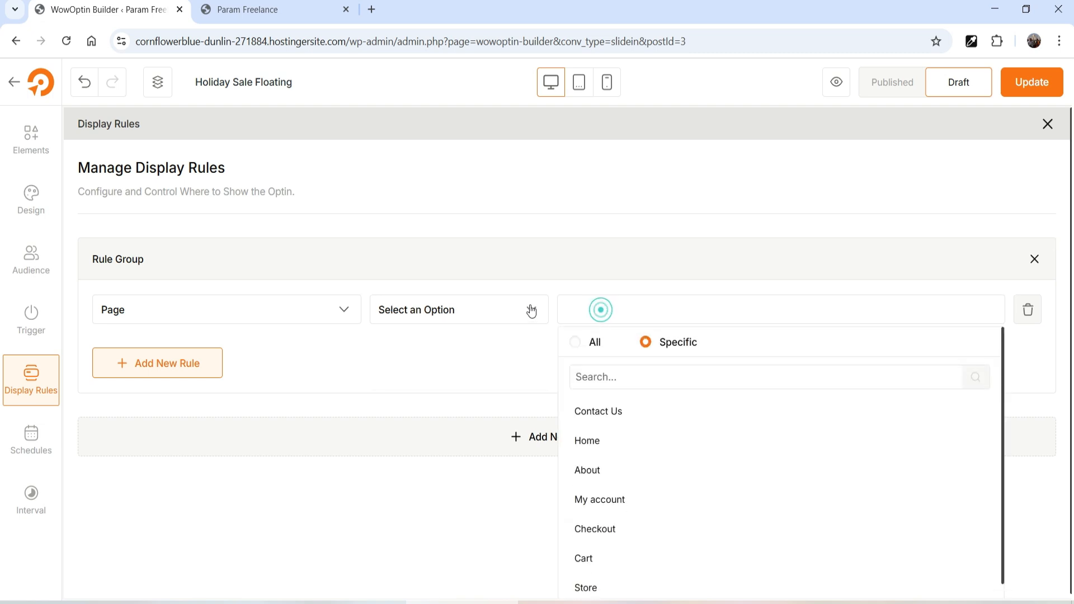
click(614, 372)
click(608, 587)
click(475, 375)
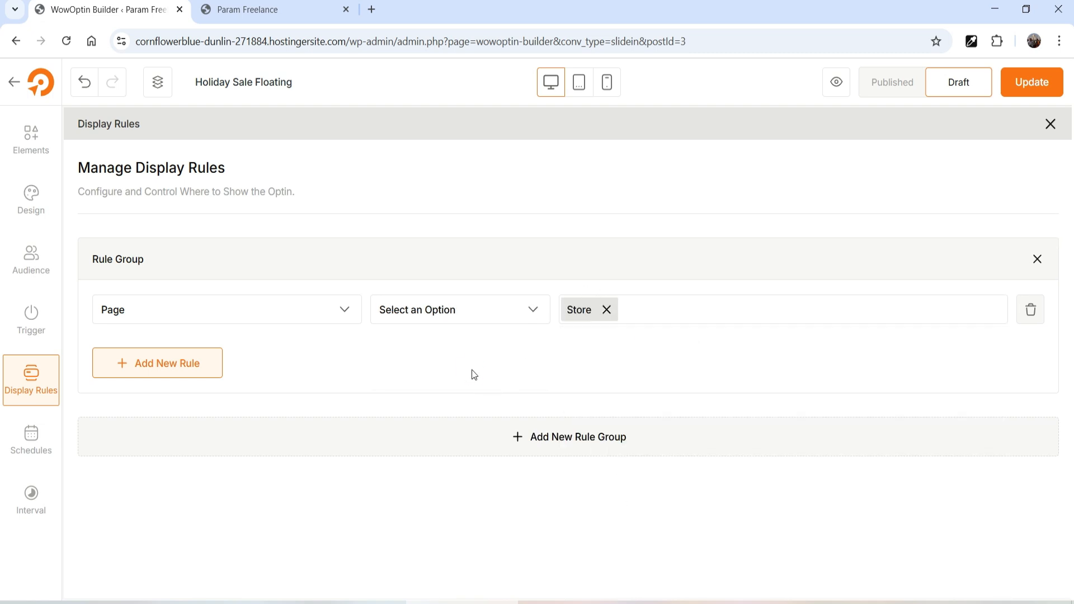
- Check the site's other browser tab, and set the Store page rule's condition to Includes Any of
click(240, 8)
click(88, 16)
click(471, 312)
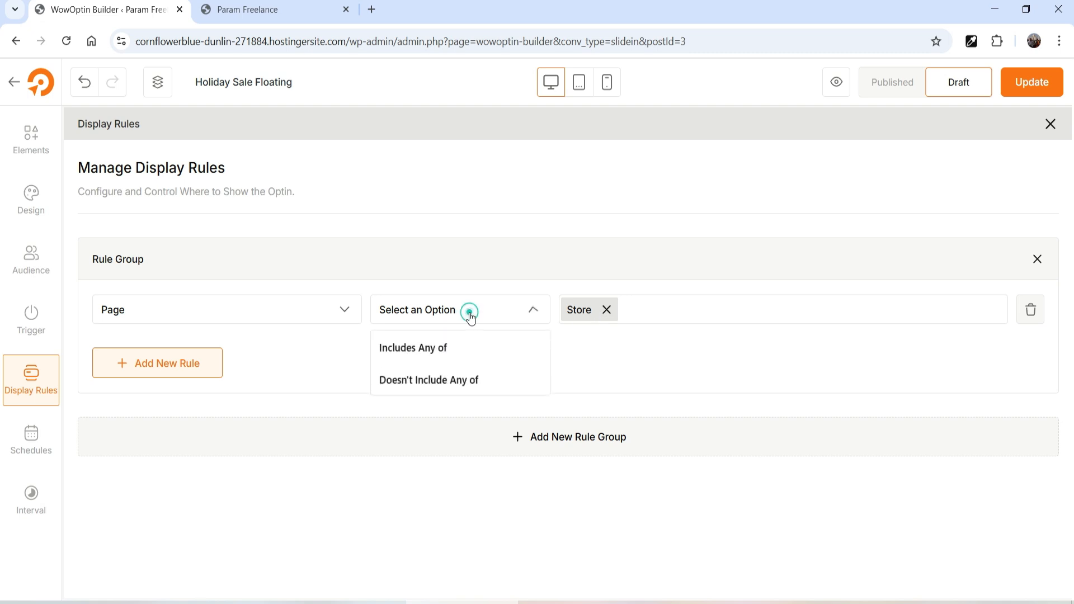
click(471, 358)
- Look over the schedule settings, and set the interval to stop displaying after a visitor closes the optin or takes action, without a view limit
click(31, 437)
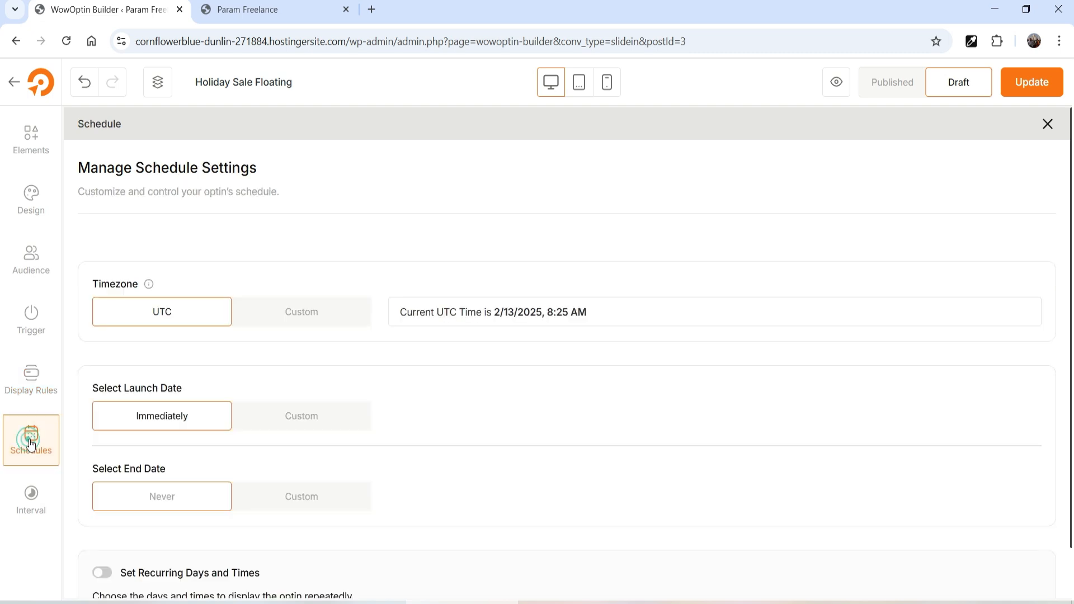
scroll(219, 371, down, 1)
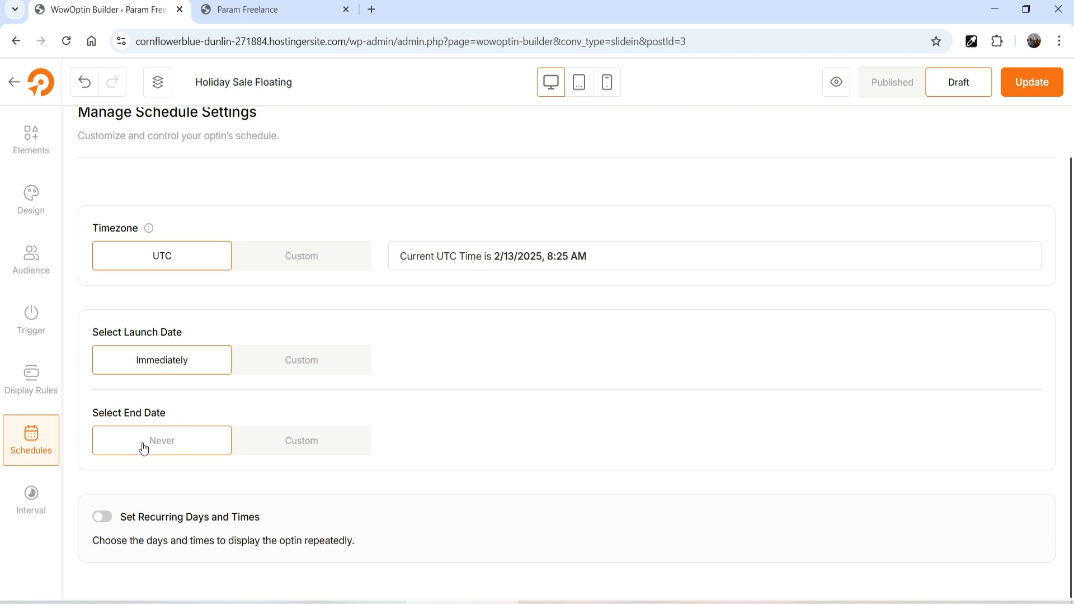
click(25, 498)
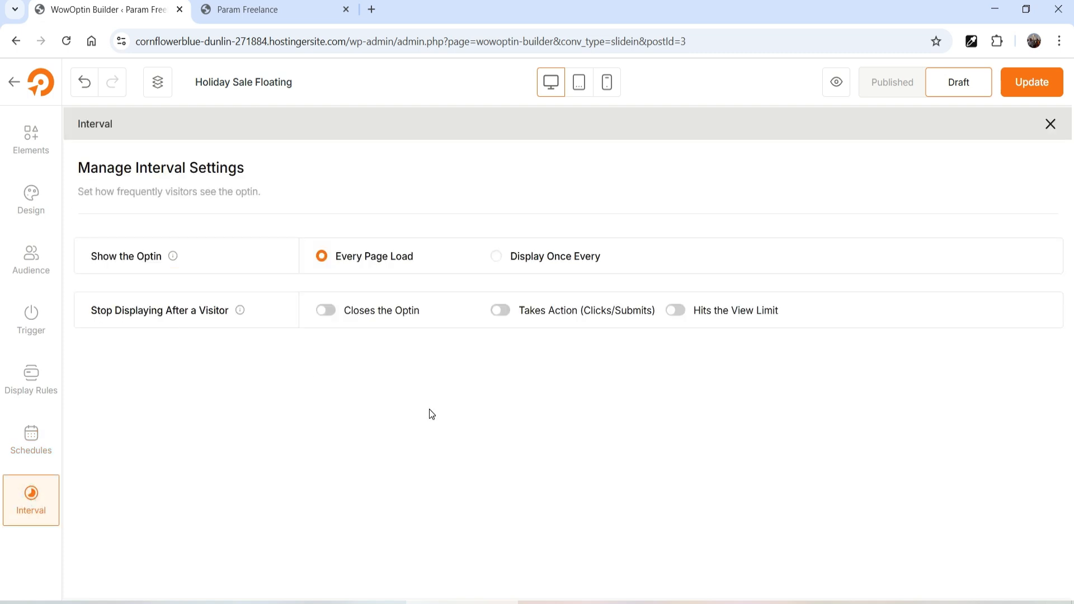
click(328, 310)
click(499, 311)
click(676, 310)
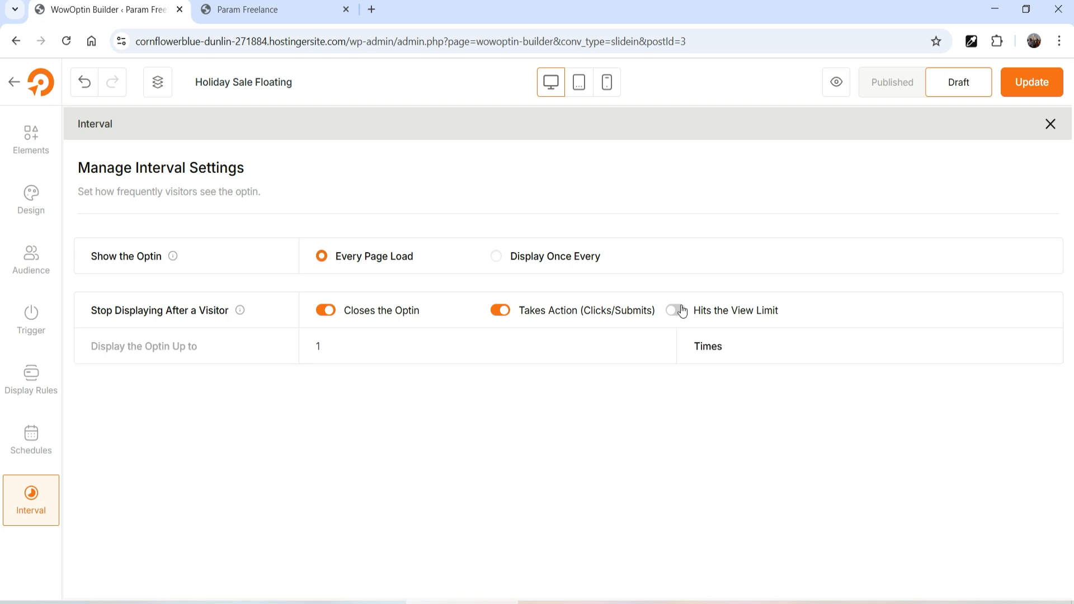
click(676, 311)
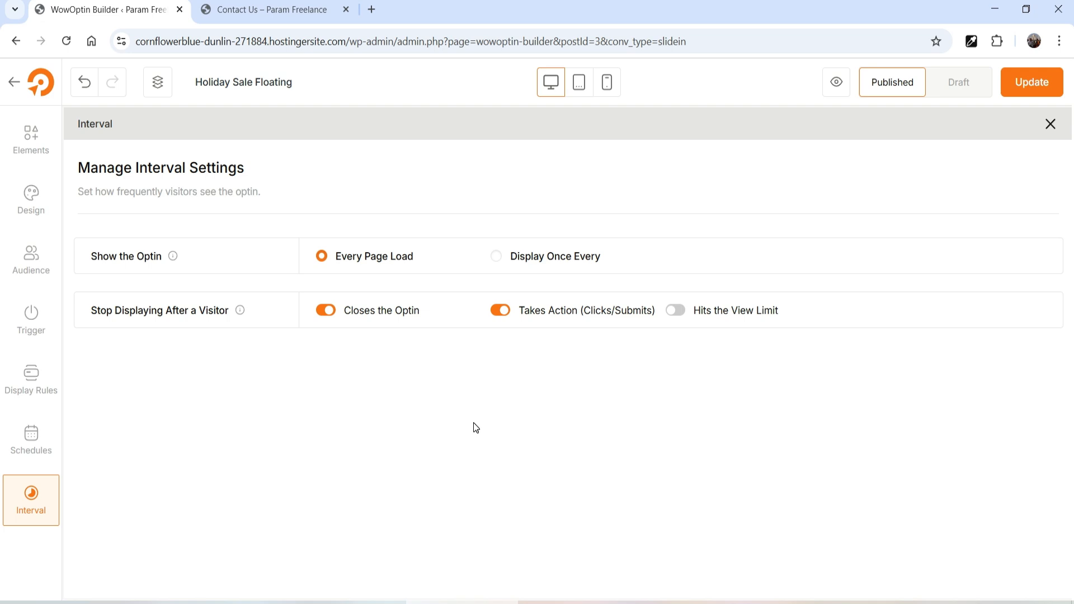
- Return to the list of optins, start creating a new optin, and filter the templates to the Banner type
click(14, 82)
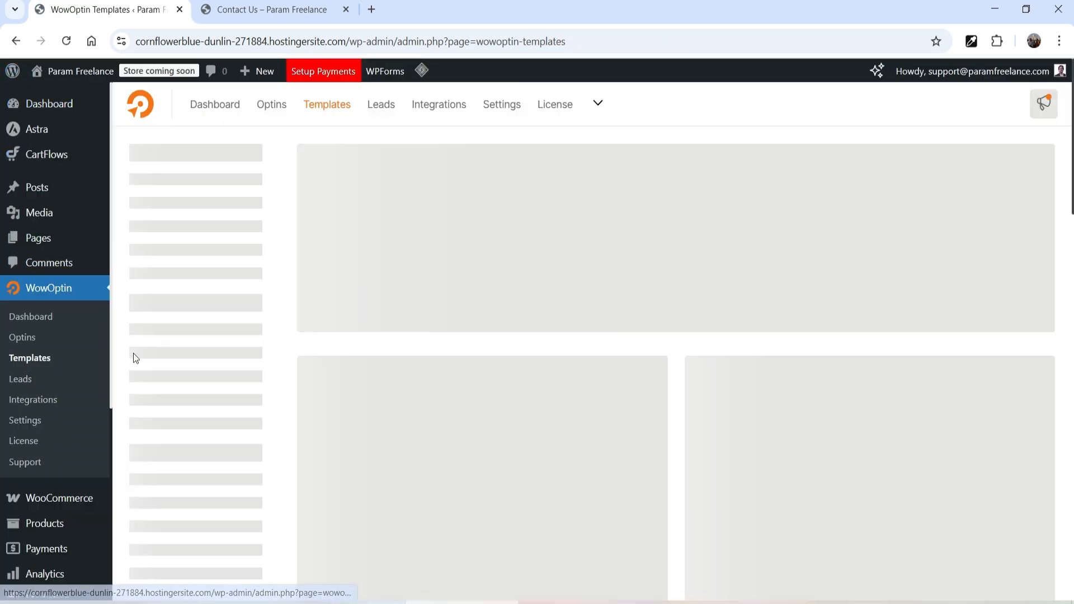
click(22, 337)
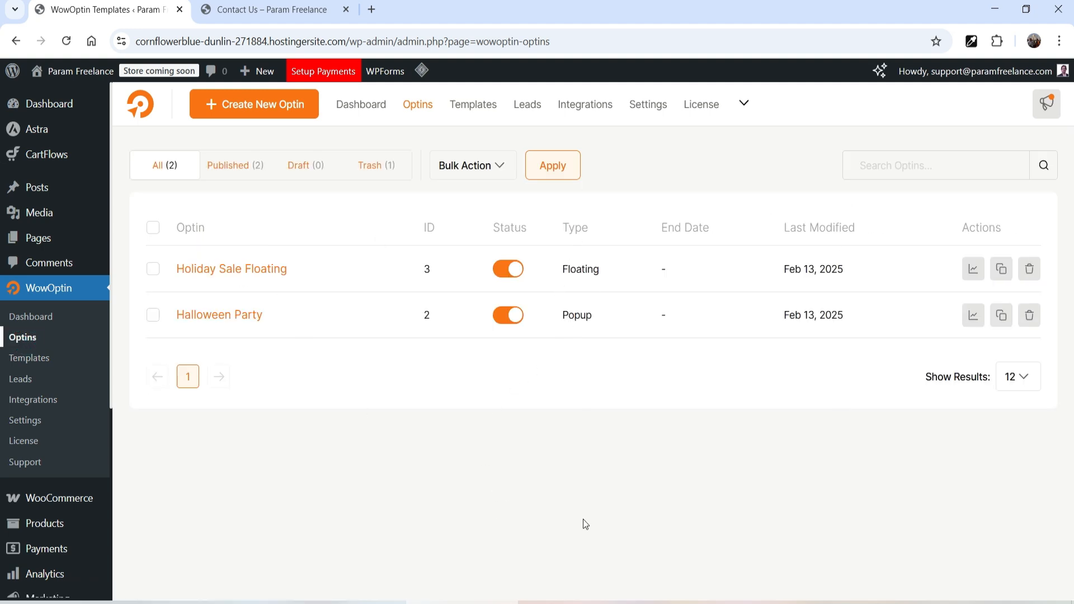
click(272, 106)
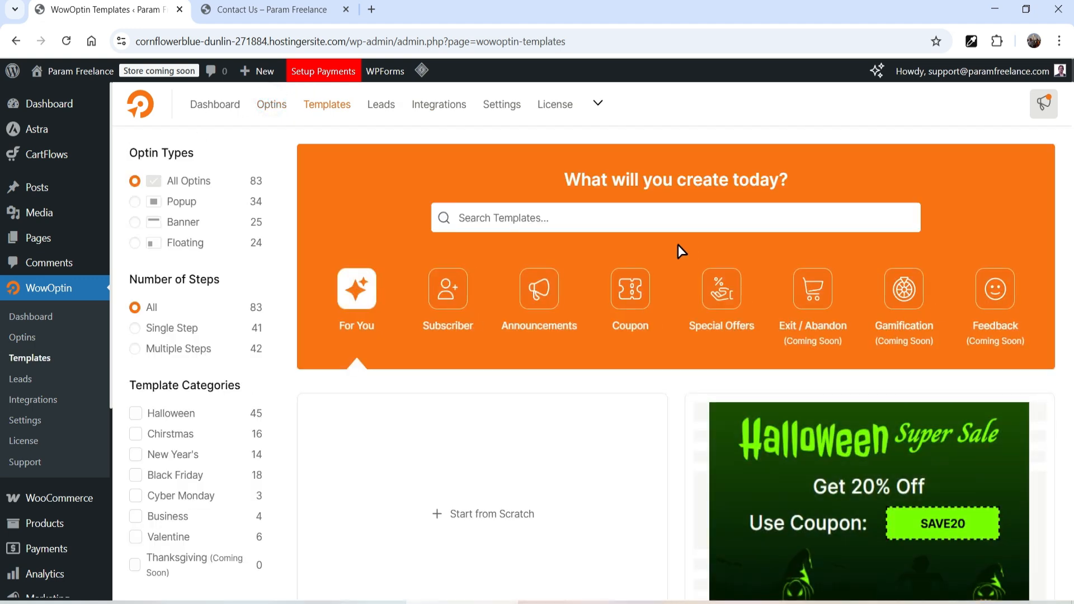
click(135, 223)
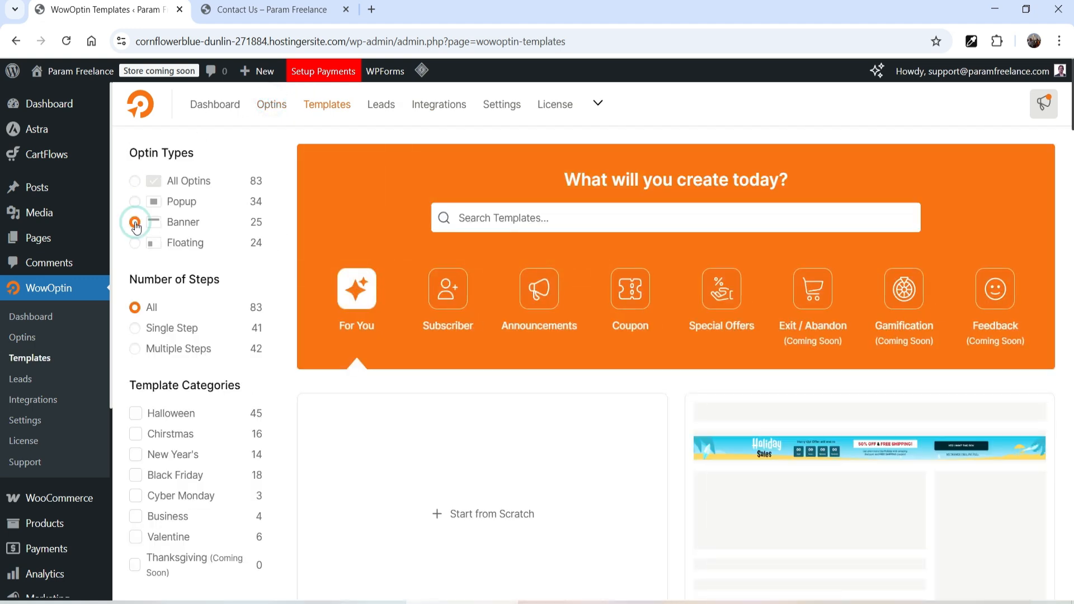
- Browse the banner templates and start a new optin from the Black Friday Super Sale template
scroll(848, 322, down, 2)
scroll(848, 318, down, 5)
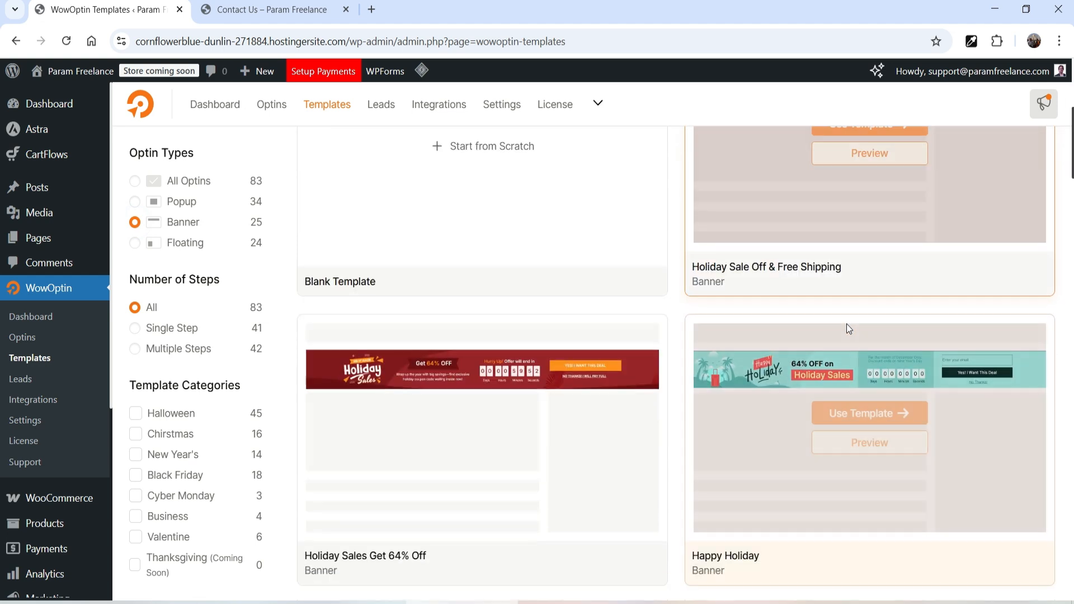
scroll(1038, 349, down, 4)
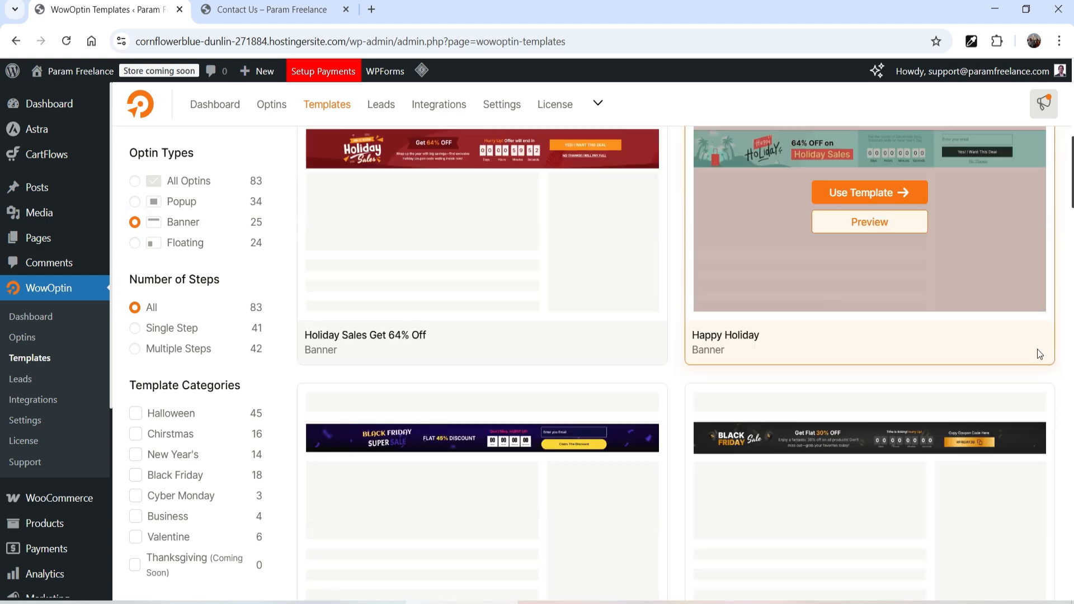
mouse_move(469, 438)
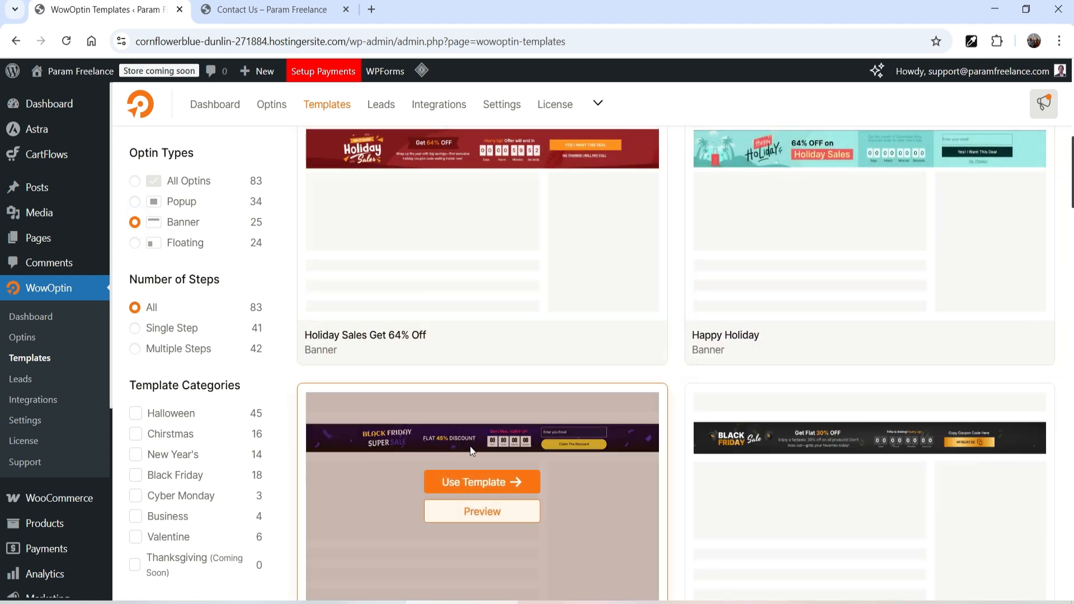
click(480, 485)
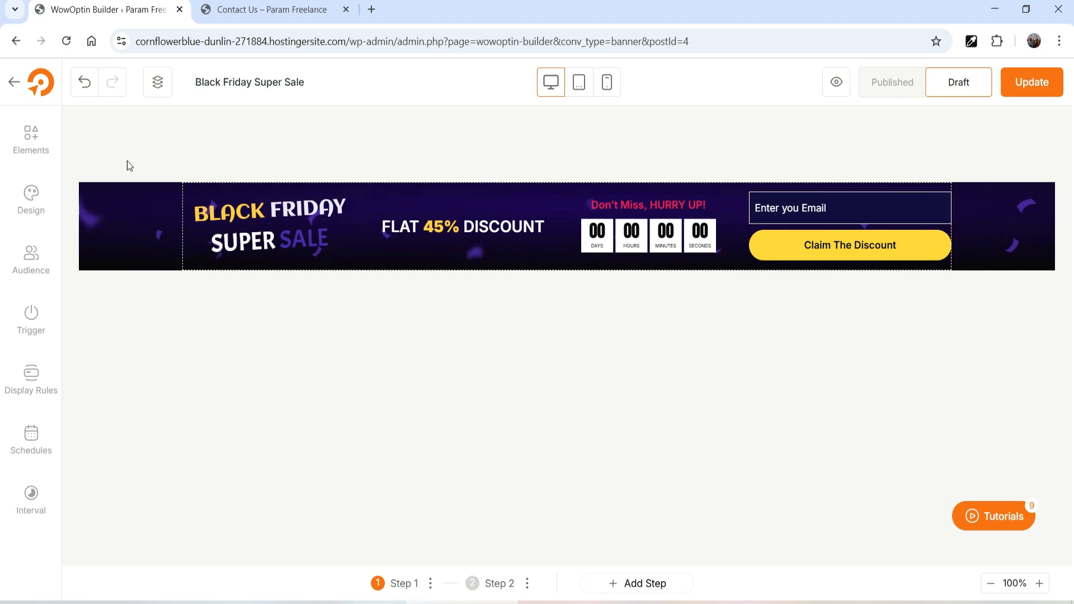
- Look over the available elements, and enable the banner's close icon in its design settings
click(18, 147)
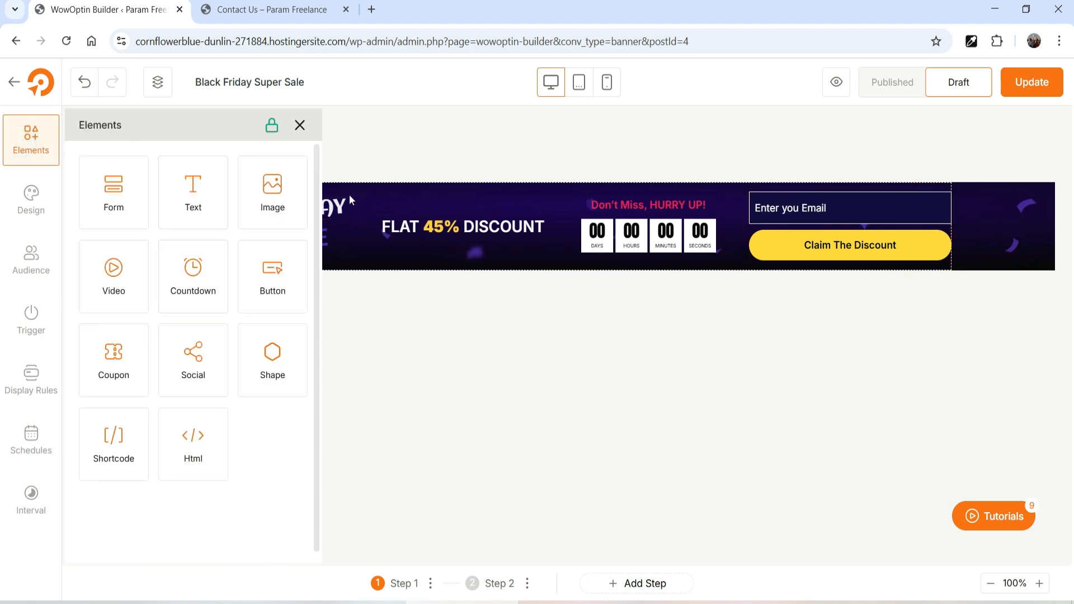
click(298, 125)
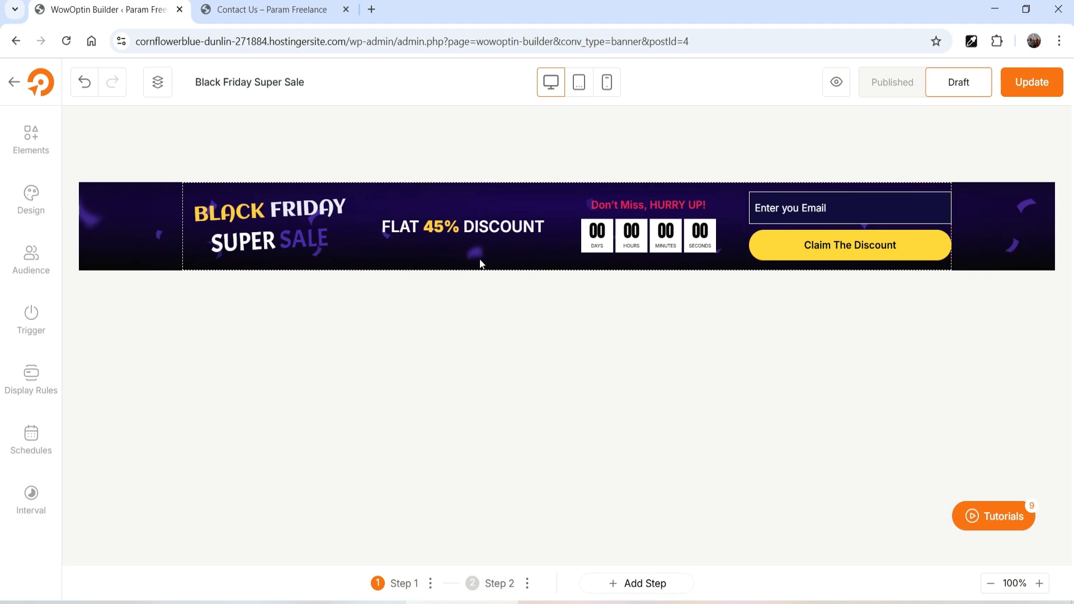
click(26, 204)
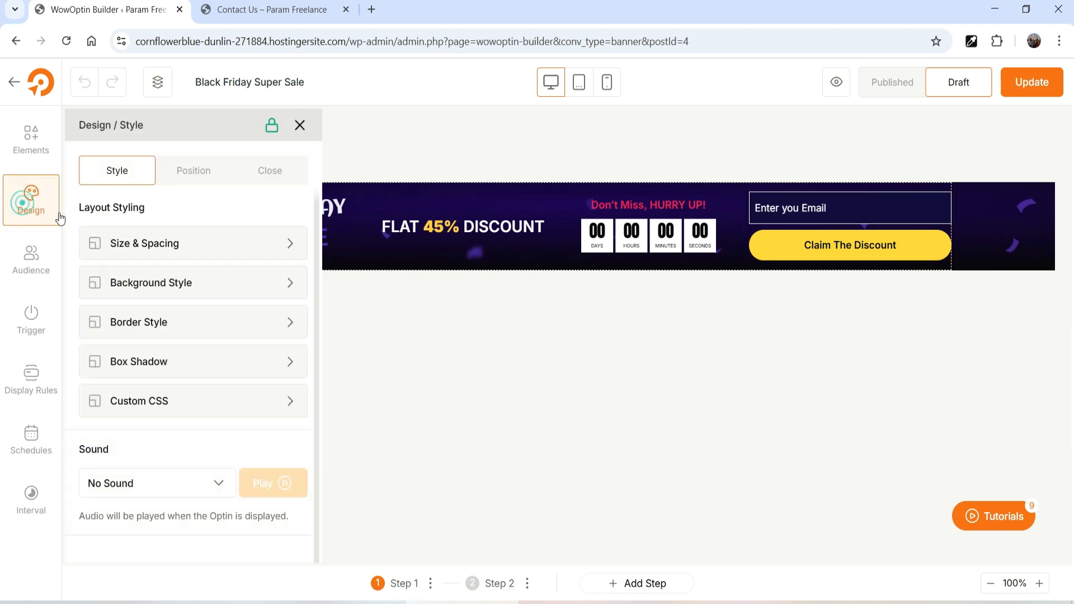
click(270, 172)
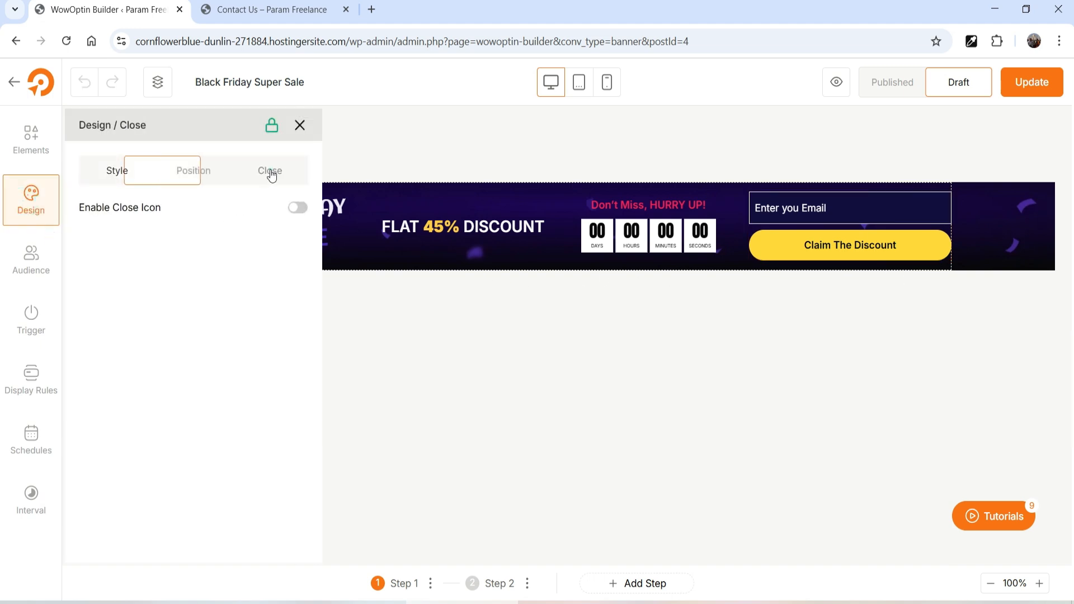
click(294, 209)
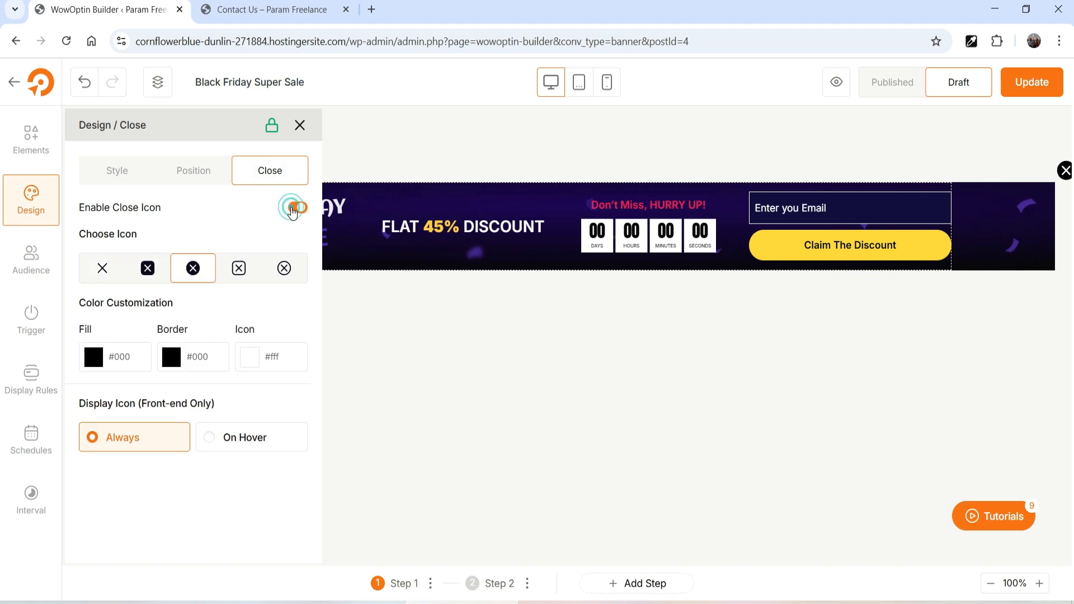
- Look over the banner's display position, layout styling and sound options
click(205, 174)
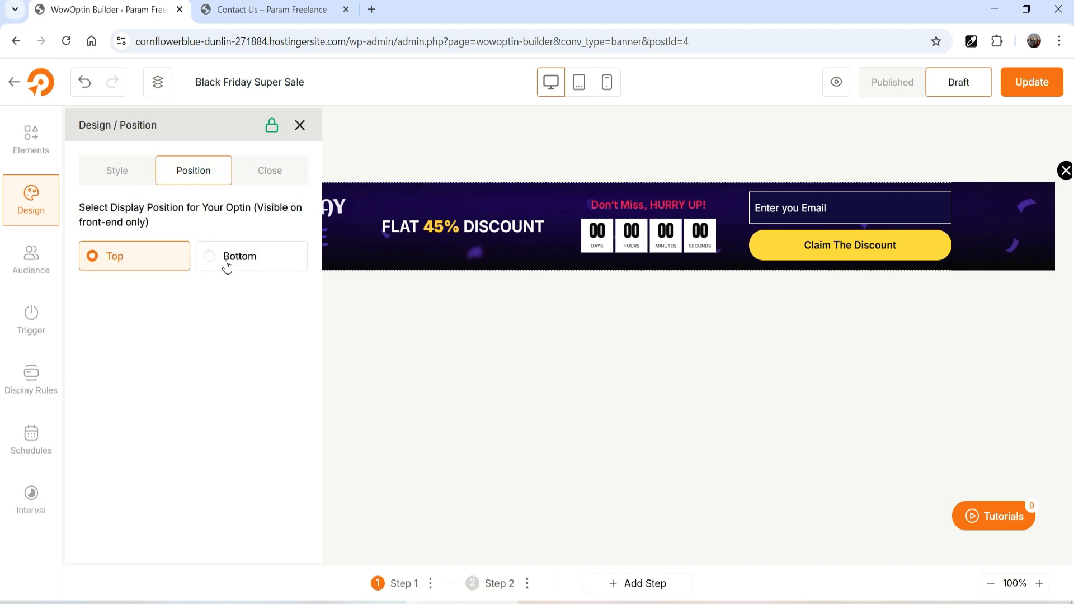
click(115, 175)
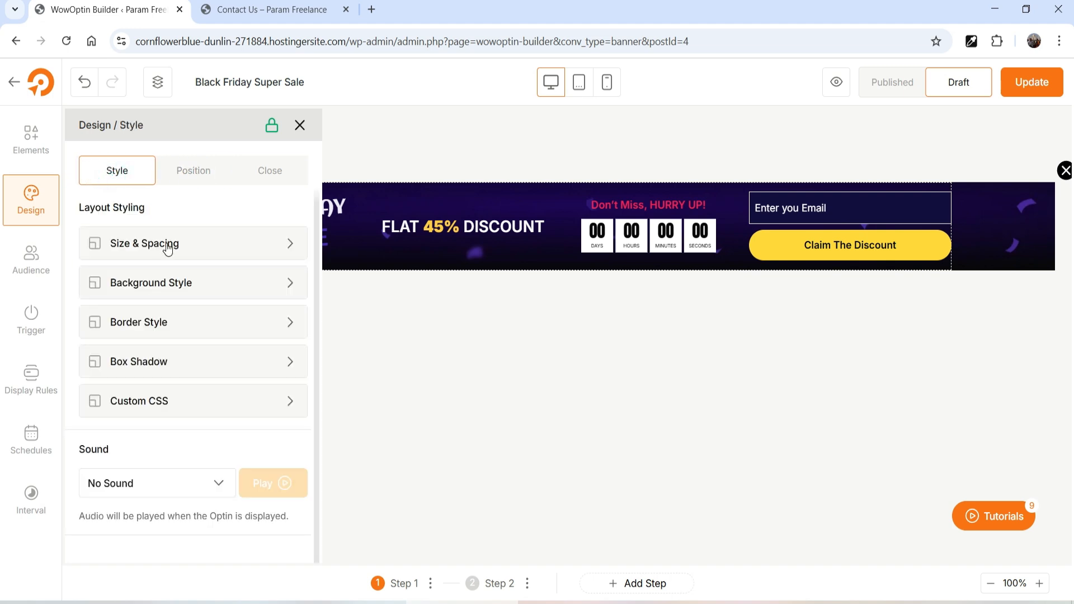
click(179, 287)
click(180, 284)
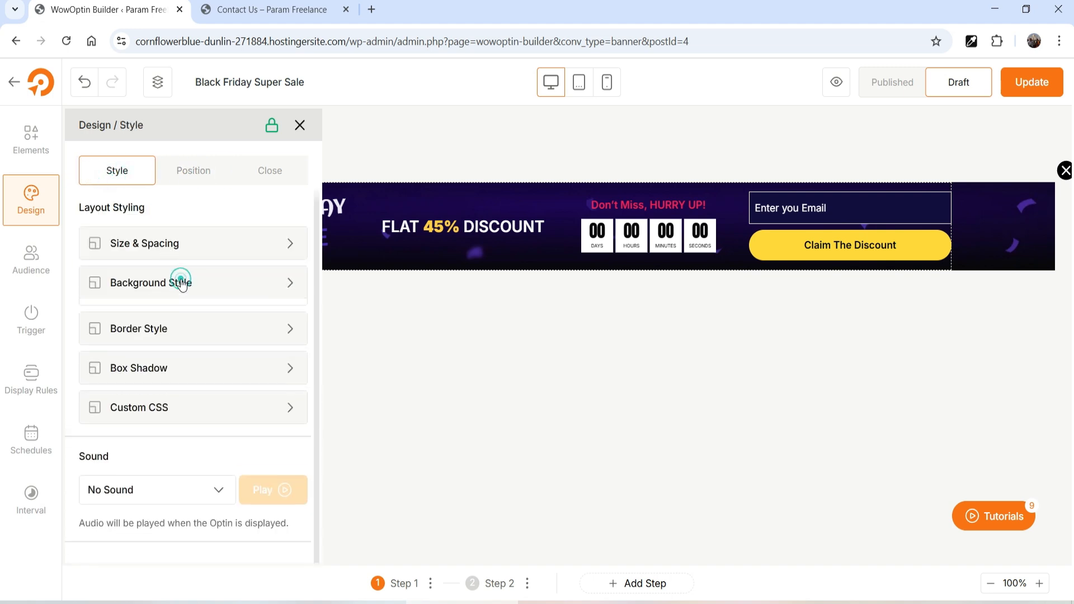
scroll(180, 358, down, 1)
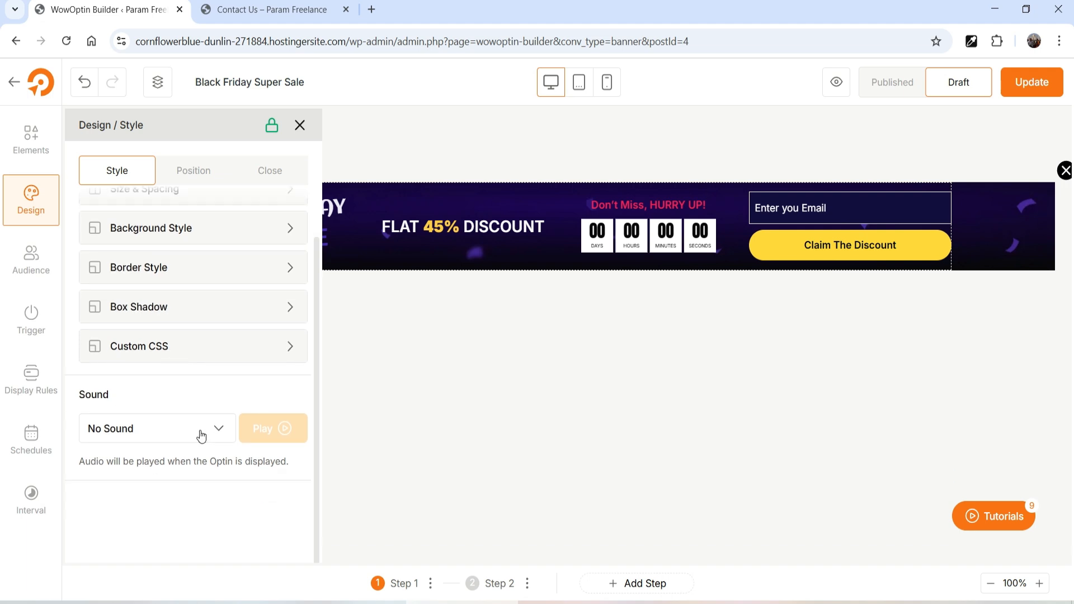
- Check the target audience settings, and set the After X Seconds trigger to 5
click(25, 261)
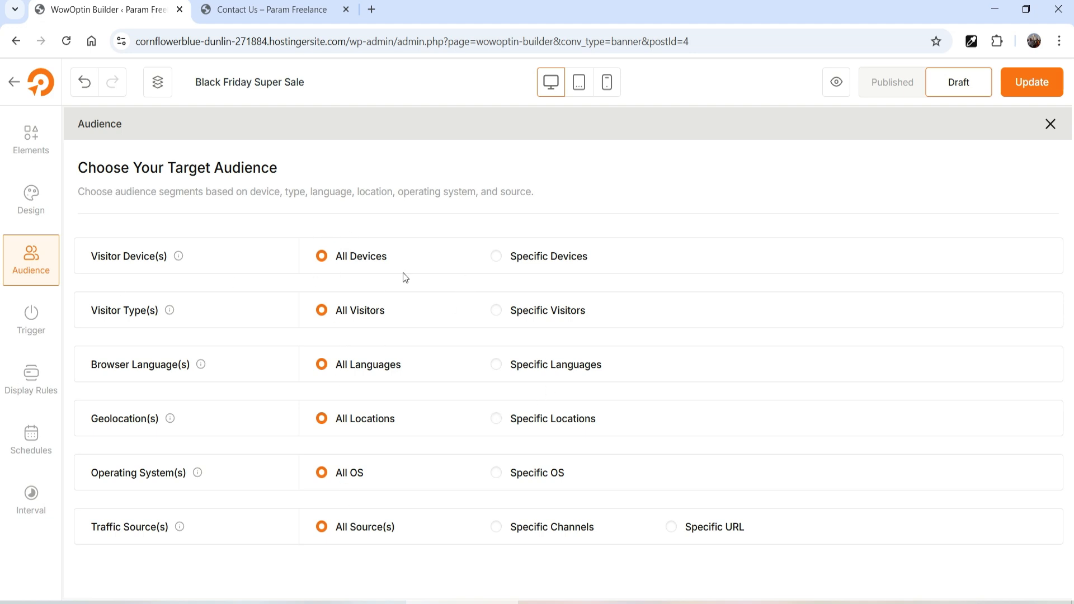
click(32, 322)
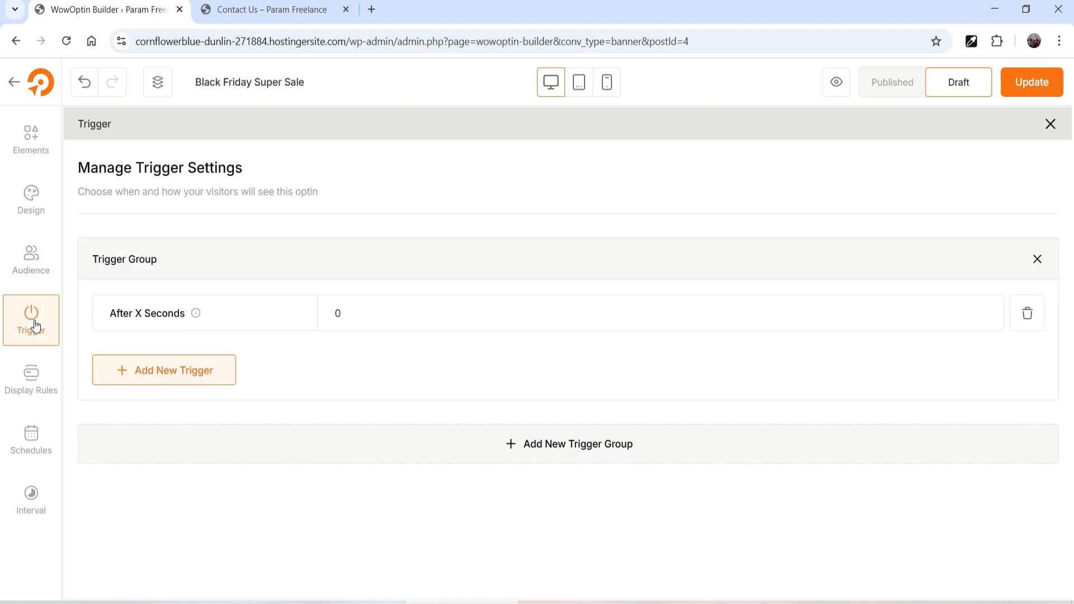
double_click(371, 314)
text(5)
click(421, 364)
- Change the display rule's condition to Post Type and replace All with the specific type Posts
click(32, 386)
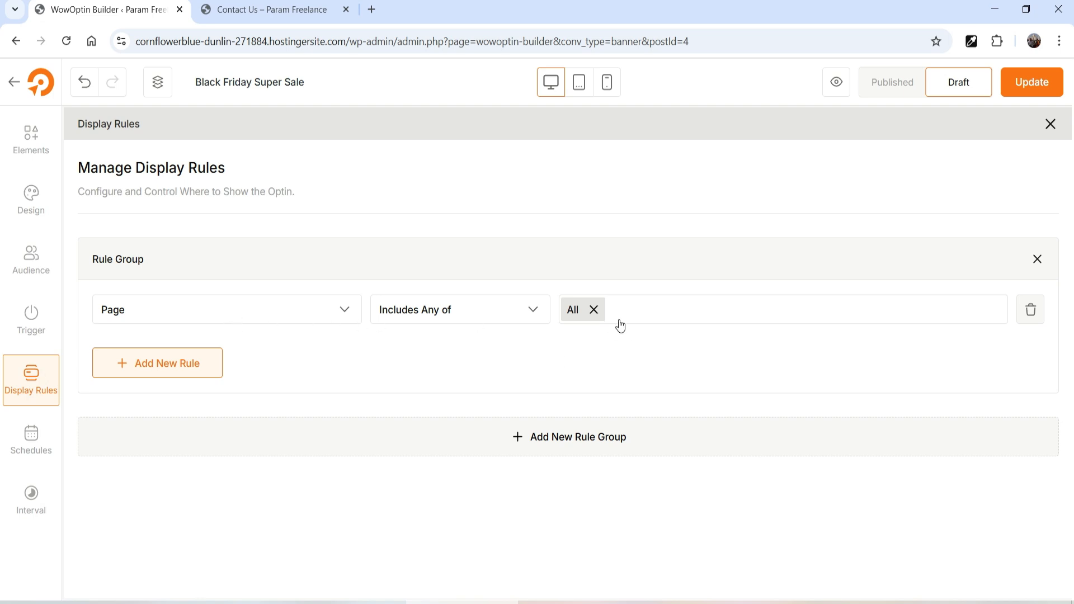
click(225, 321)
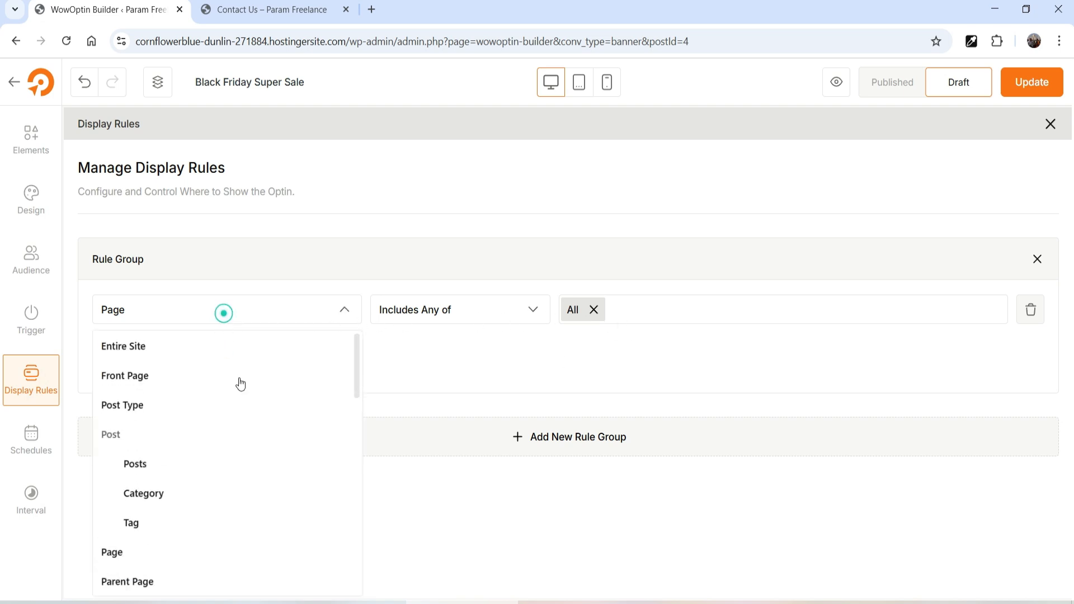
scroll(252, 394, down, 4)
scroll(251, 391, down, 3)
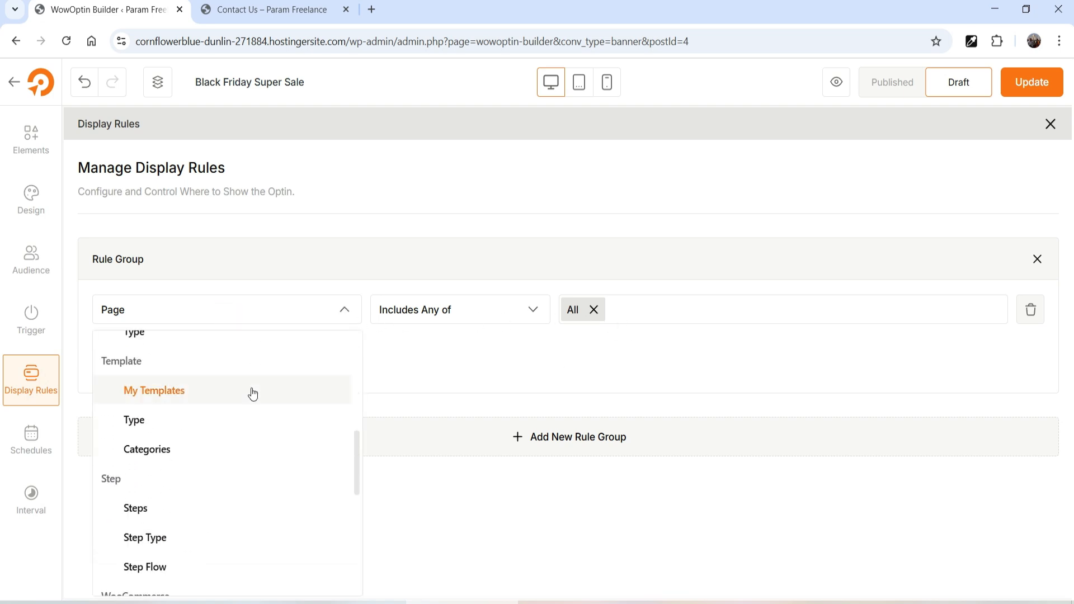
scroll(146, 413, up, 10)
click(161, 405)
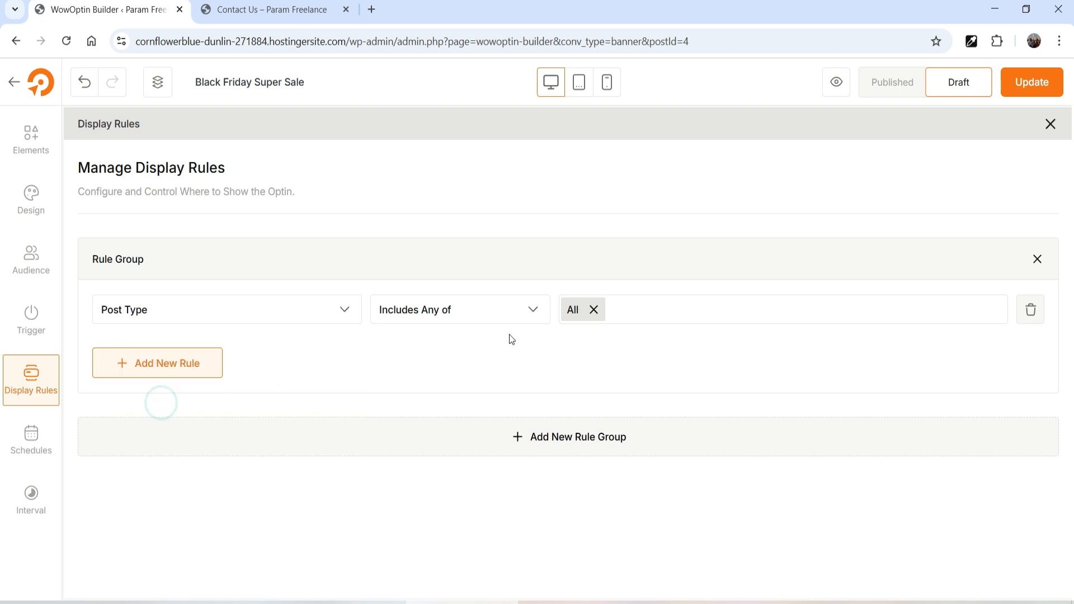
click(574, 326)
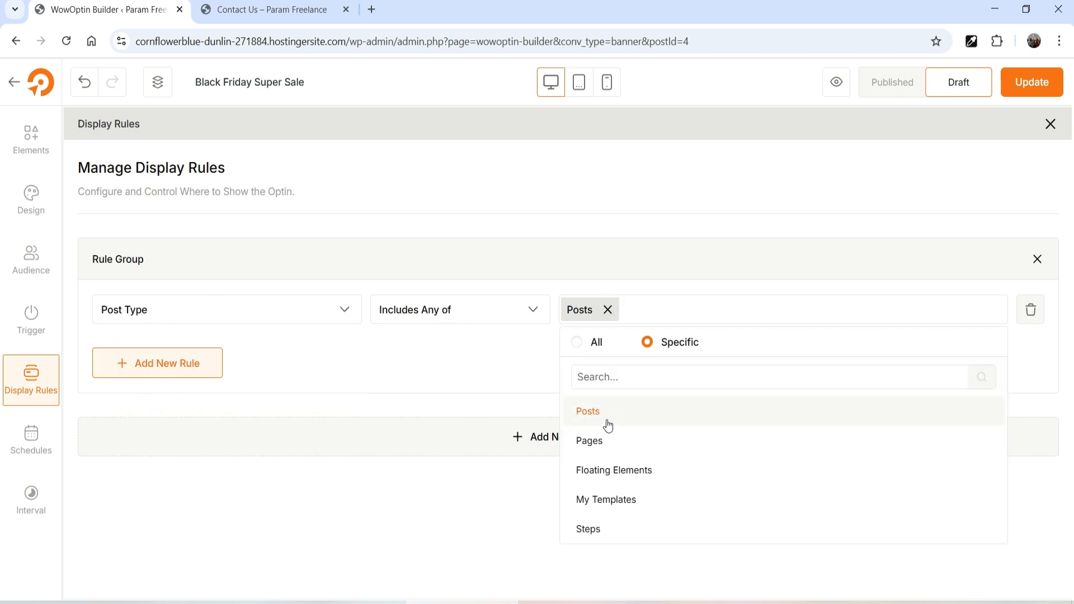
click(471, 362)
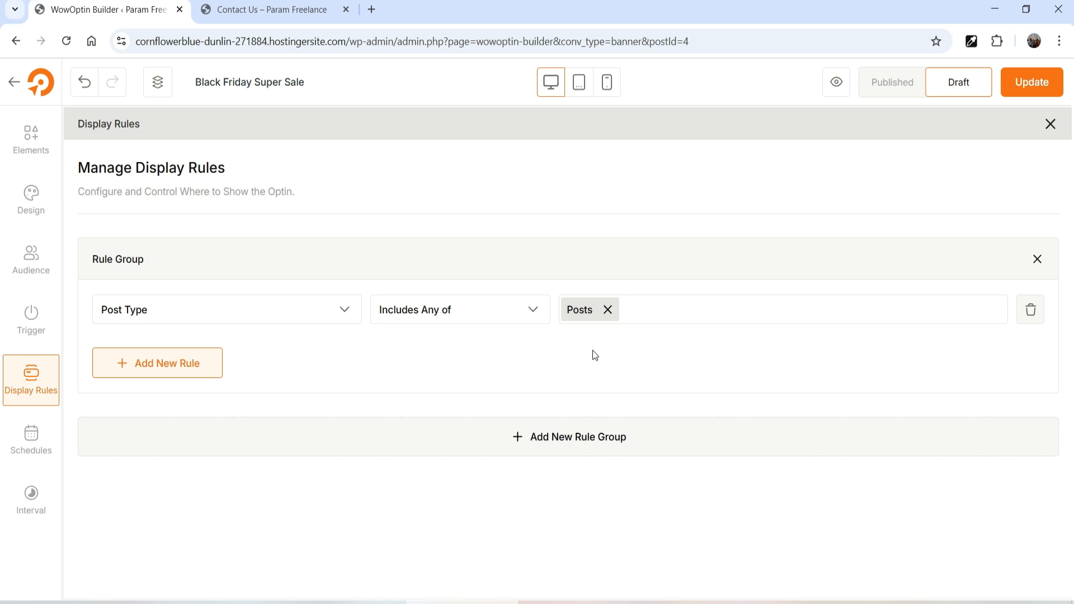
- Examine the other conditions available for the display rule, down to Custom URL Parameter, without changing it
click(269, 311)
scroll(269, 423, down, 4)
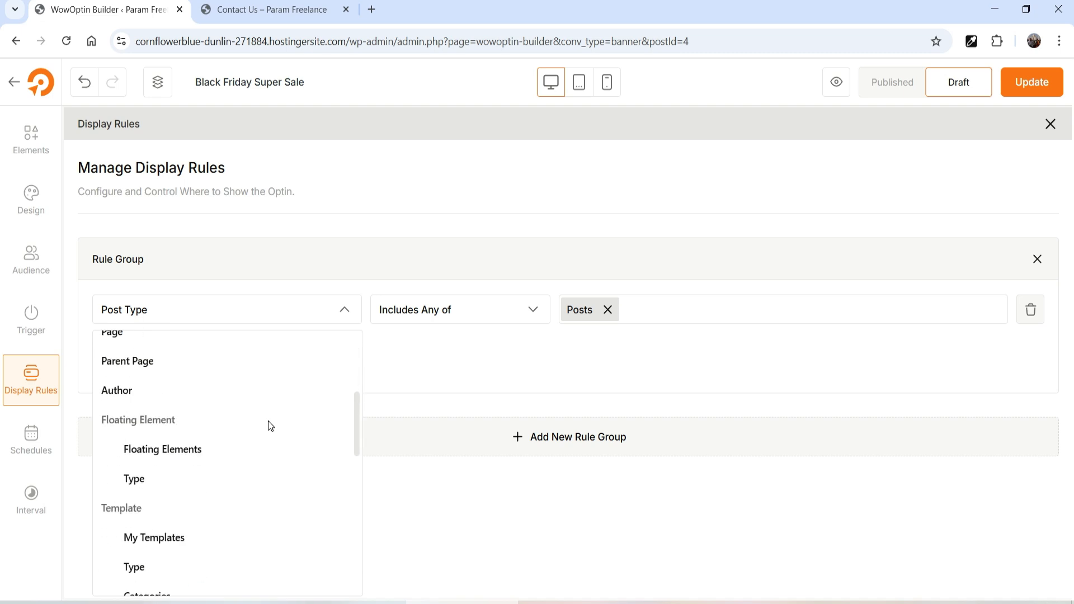
scroll(109, 404, down, 10)
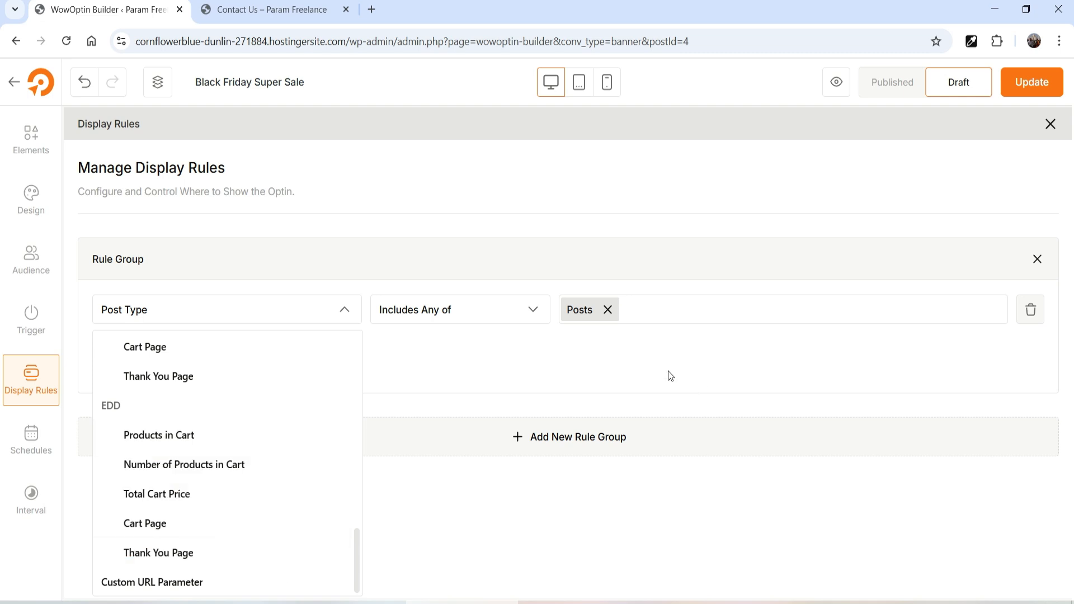
click(690, 376)
- Review the schedule and interval settings, and publish the Black Friday Super Sale banner with its changes saved
click(31, 447)
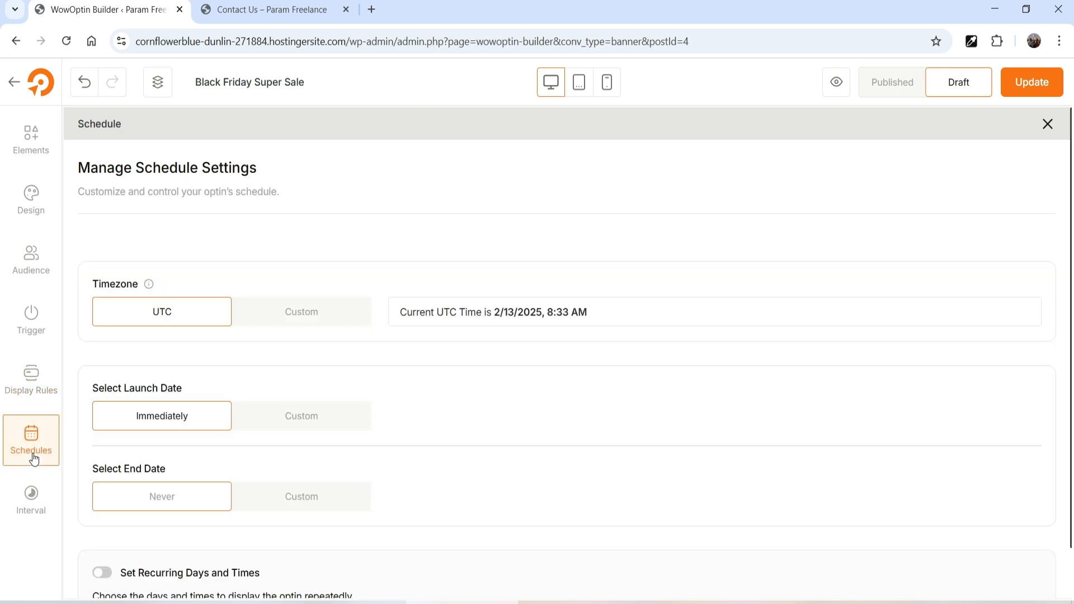
scroll(257, 321, down, 1)
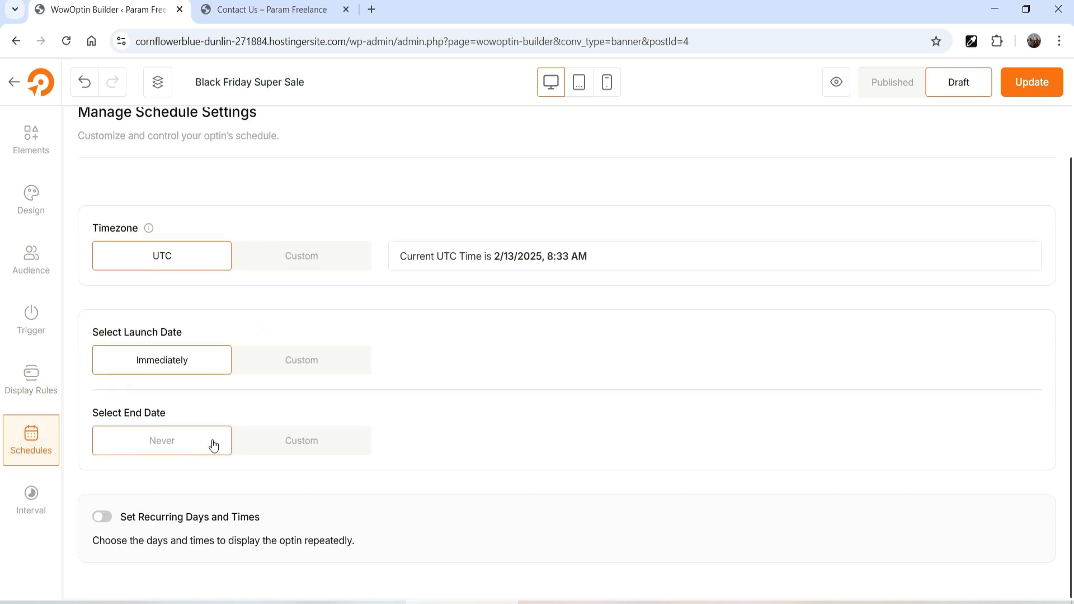
click(31, 498)
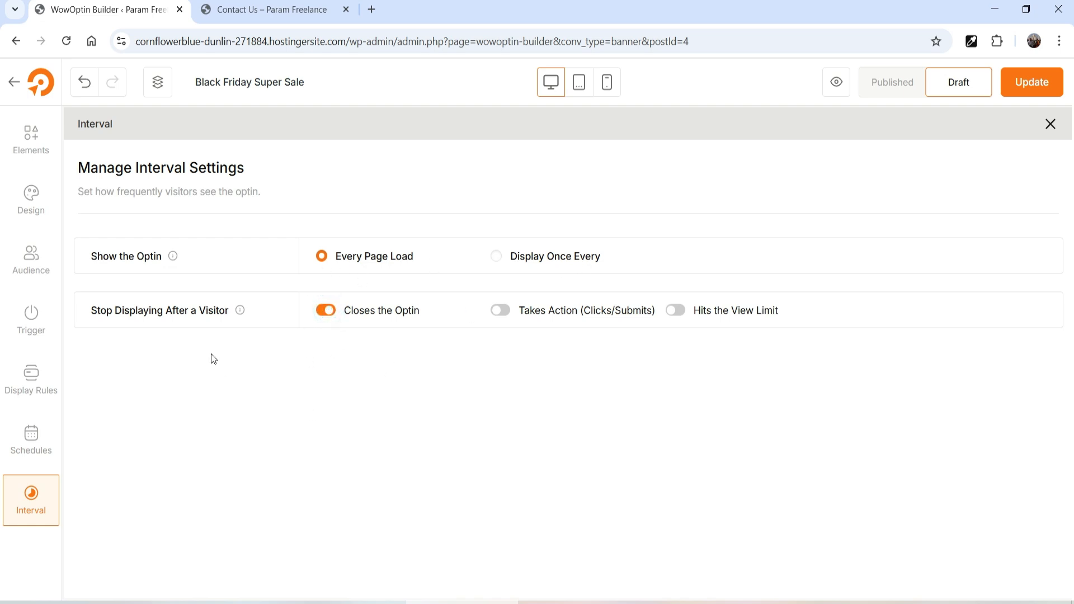
click(898, 84)
click(1050, 79)
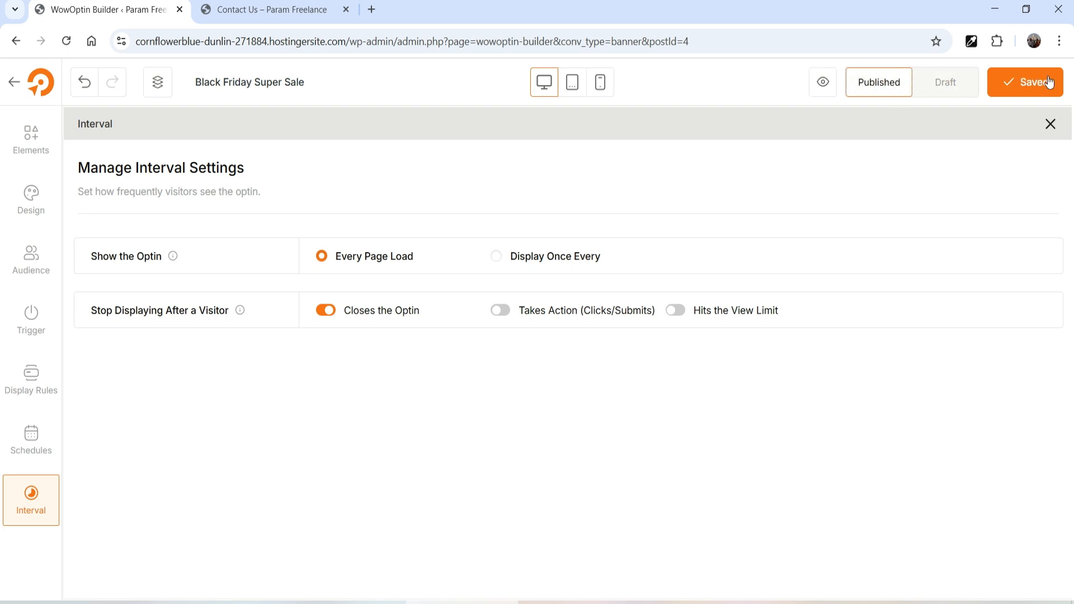
- Go to the site's list of posts in the other browser tab and view the Hello world! post to check the banner
click(315, 7)
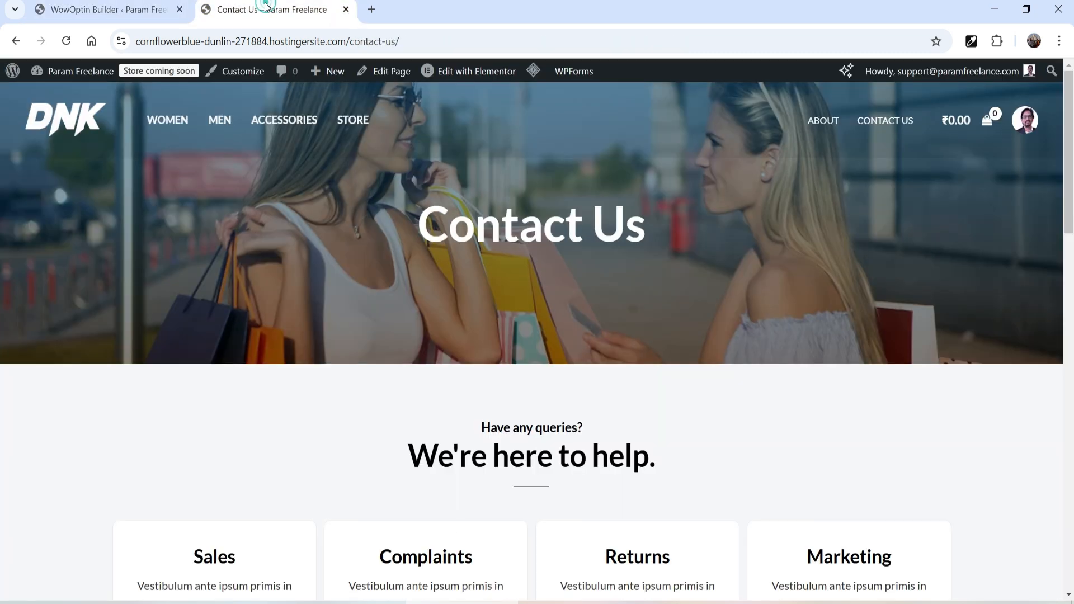
click(62, 140)
mouse_move(73, 71)
click(66, 94)
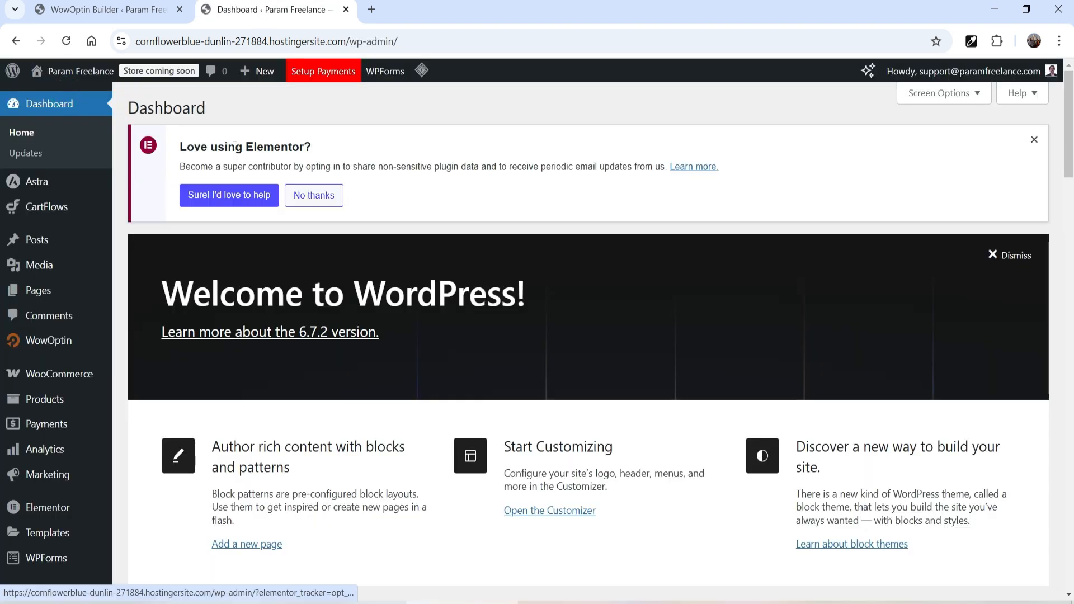
click(29, 239)
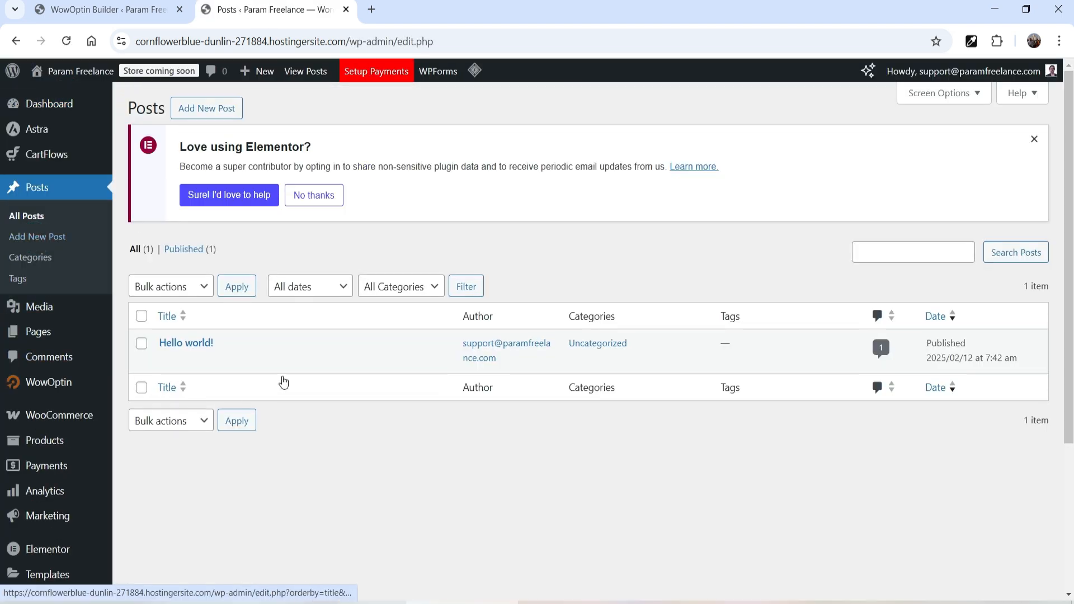
click(267, 362)
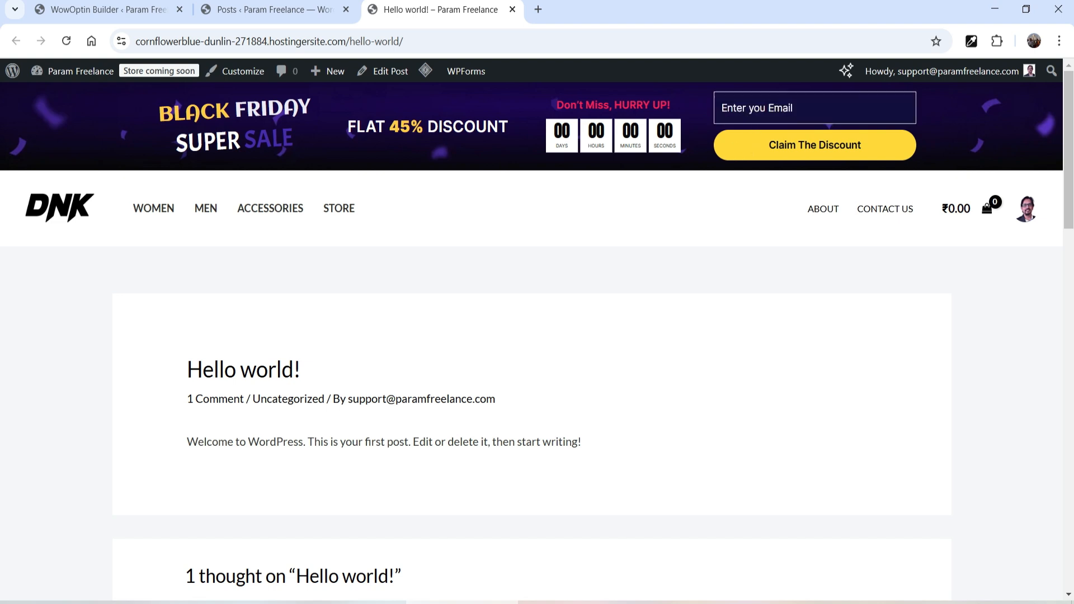
- Fill in an e-mail address in the banner's form and submit it to claim the discount
click(764, 107)
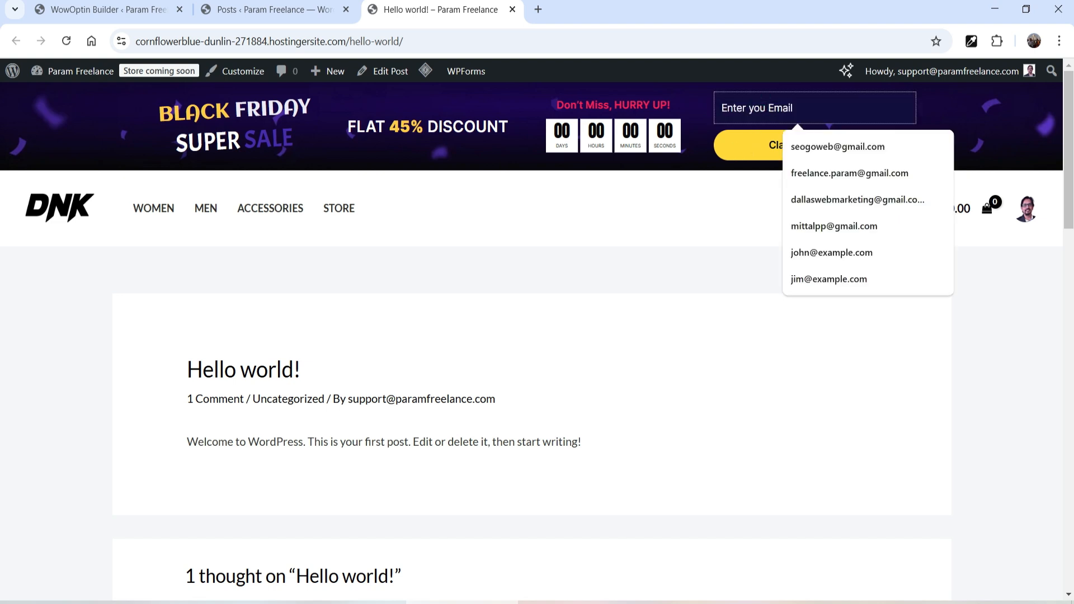
click(845, 255)
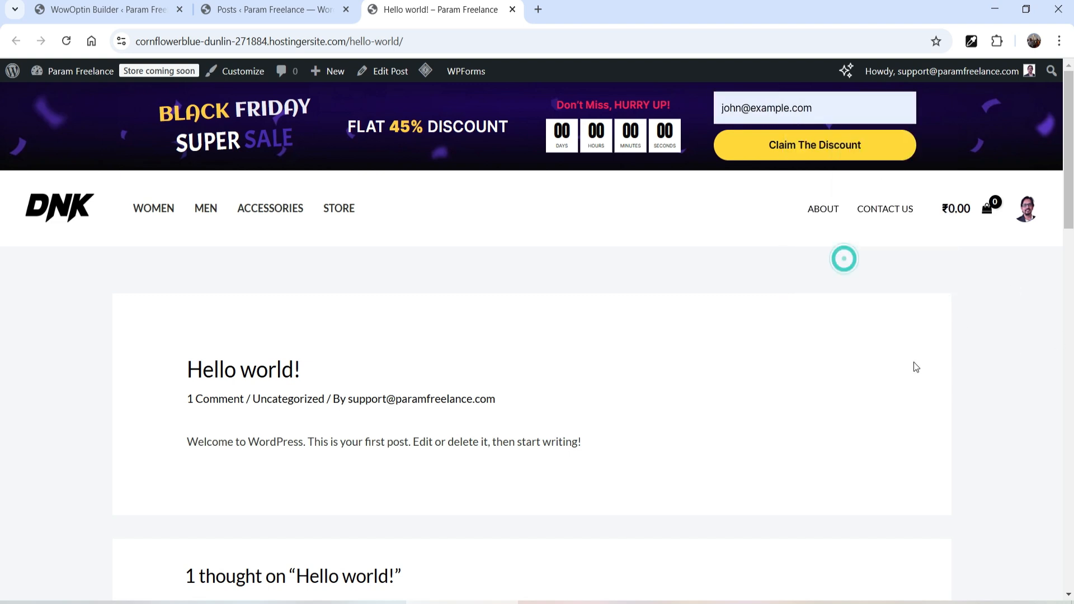
click(827, 153)
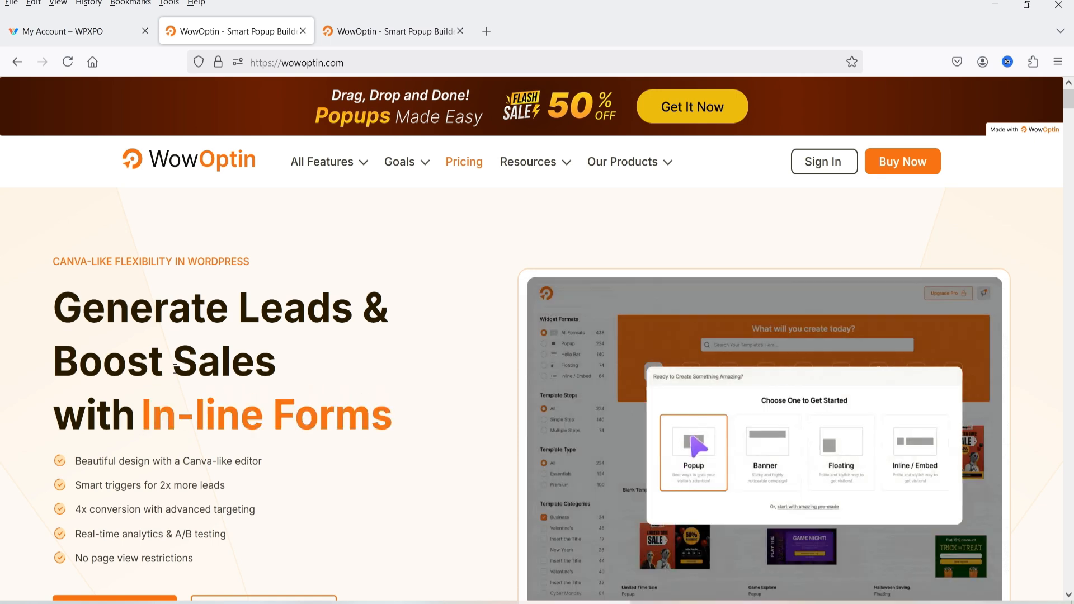
- Examine the lifetime pricing on the WowOptin website, comparing the Individual and Agency plans and their features
click(368, 31)
scroll(56, 311, down, 3)
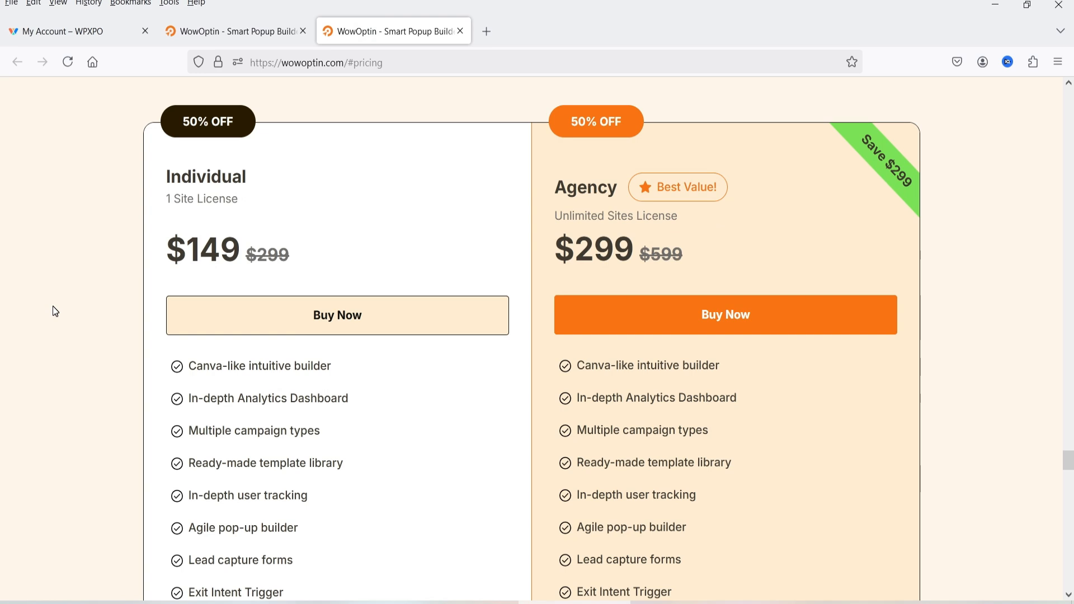
scroll(55, 311, up, 3)
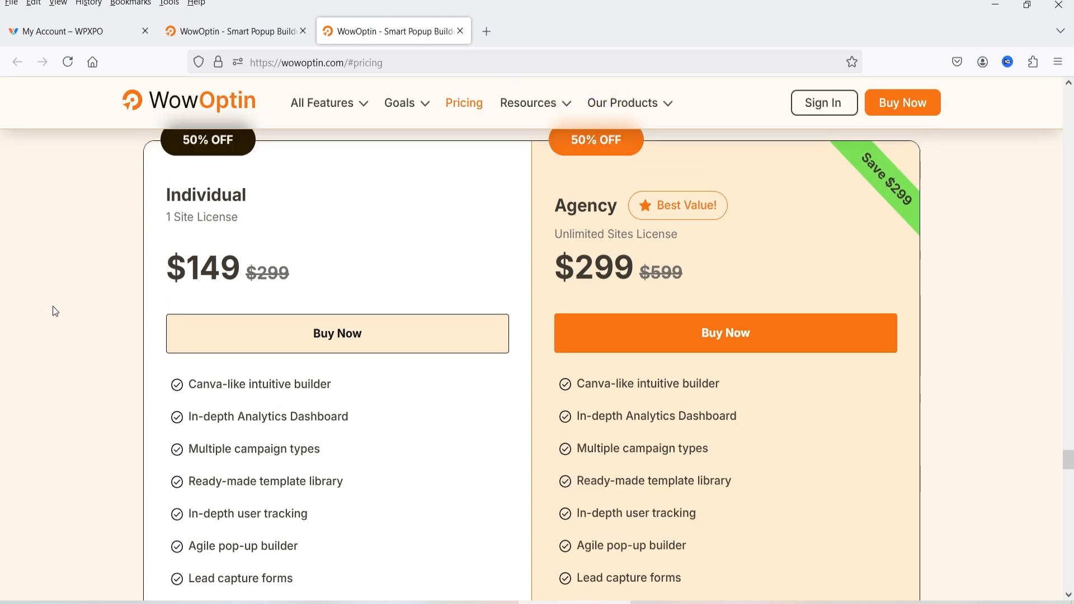
scroll(346, 168, up, 2)
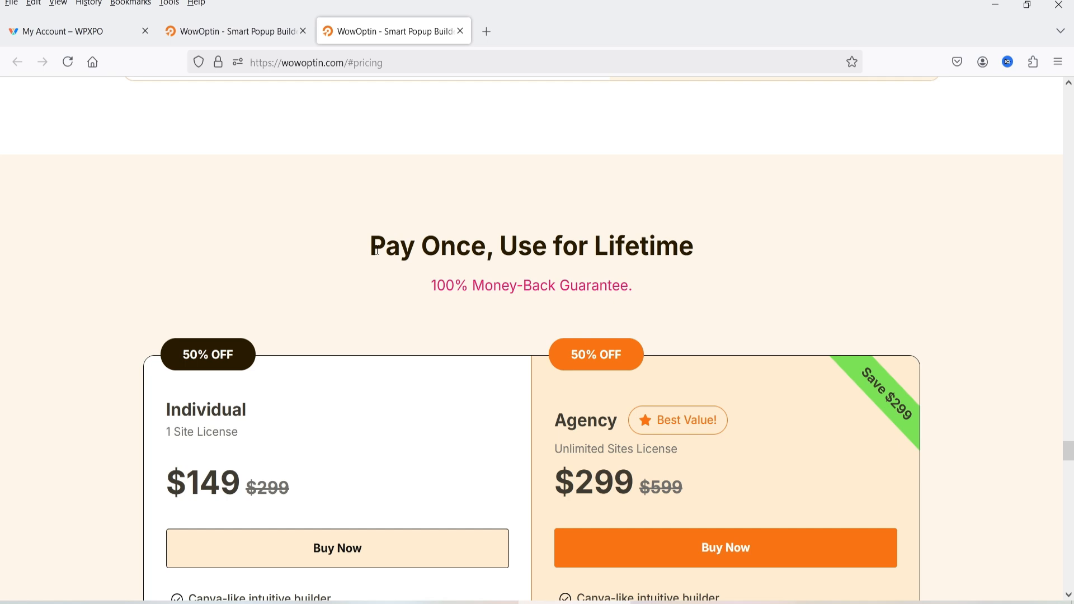
scroll(3, 325, down, 6)
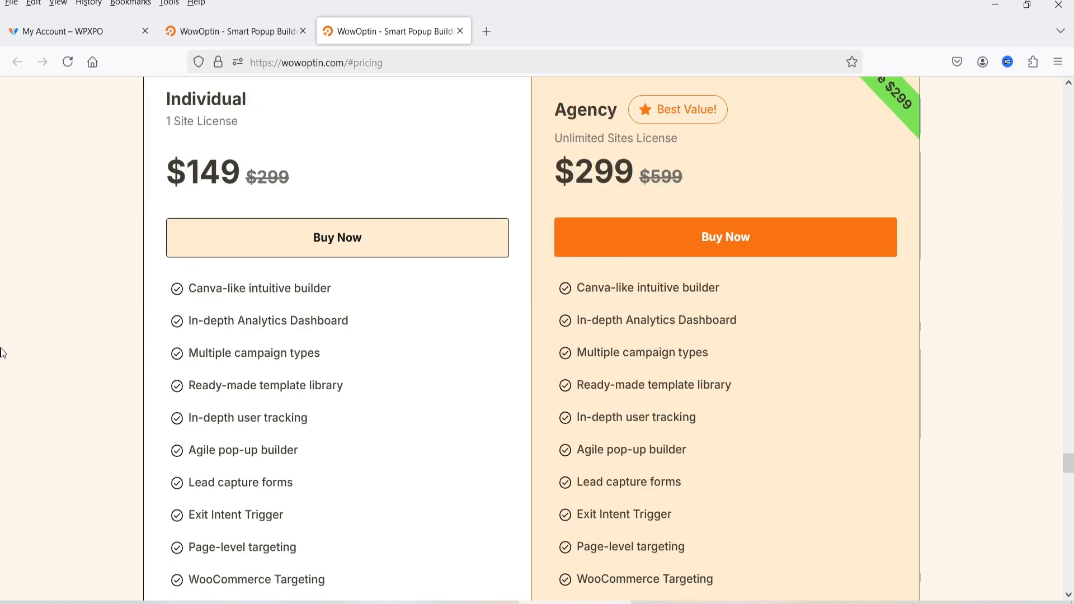
scroll(4, 354, down, 2)
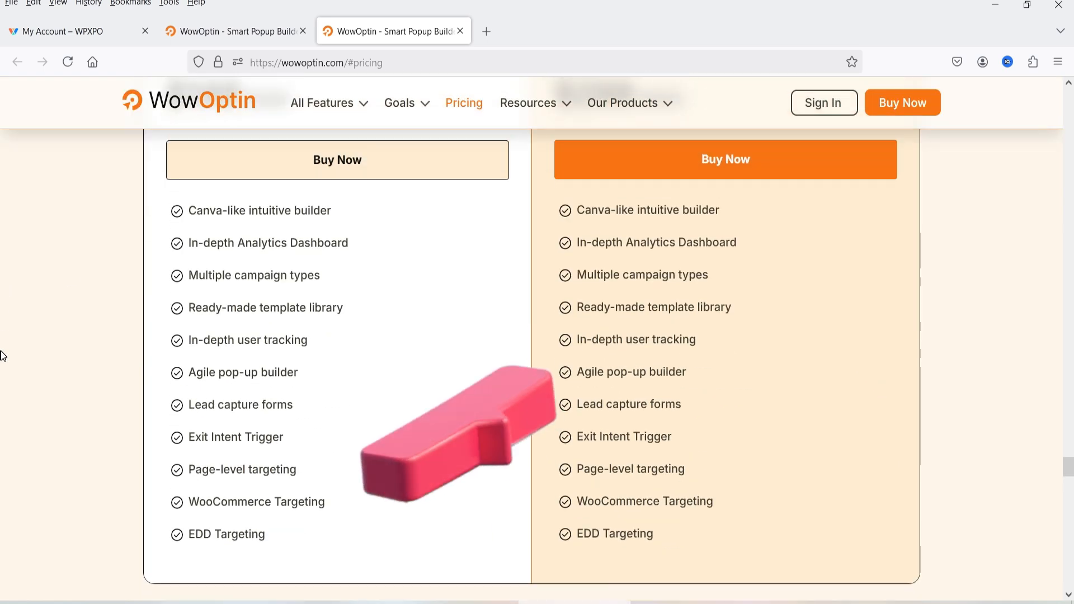